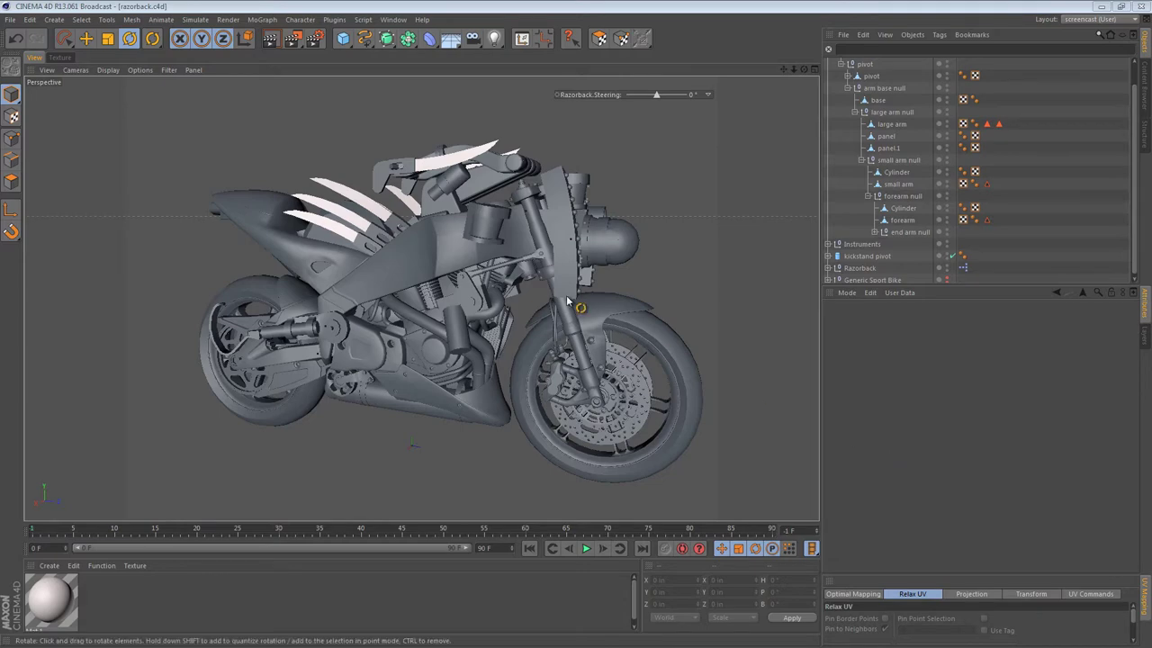
Step: Examine the arm assembly above the motorcycle's tank and its joints from several angles
scroll(458, 165, "up", 10)
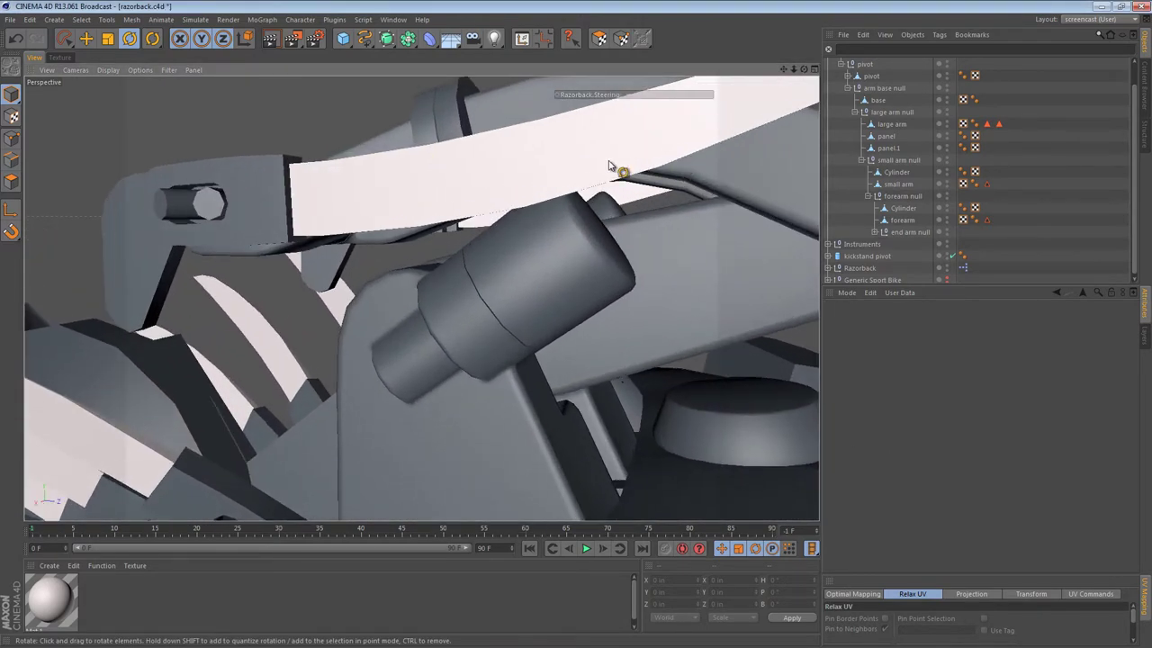
middle_click_drag(540, 154, 518, 321, "alt")
left_click_drag(450, 257, 364, 207, "alt")
left_click_drag(417, 257, 405, 206, "alt")
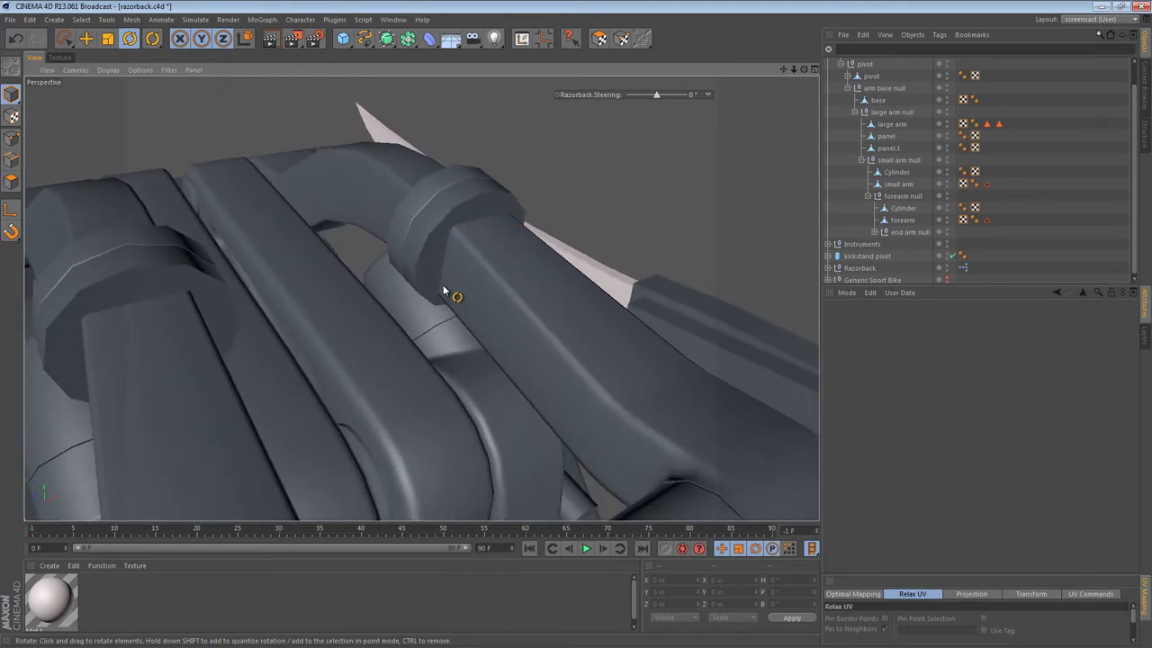
left_click_drag(449, 237, 493, 173, "alt")
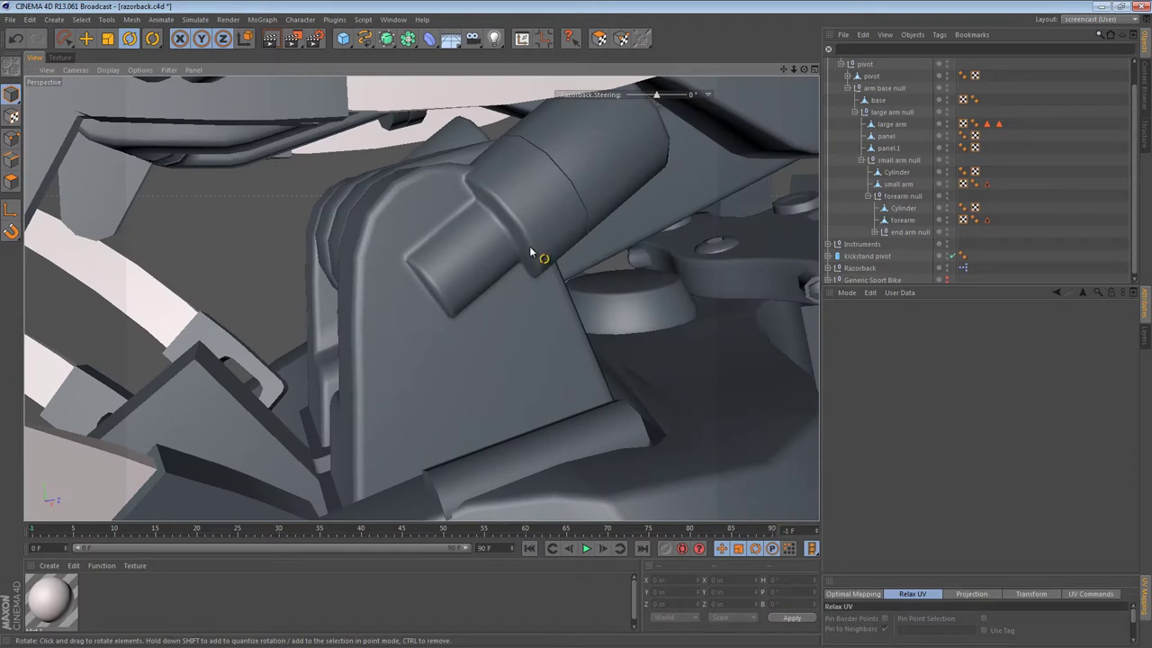
left_click_drag(533, 234, 695, 197, "alt")
left_click_drag(611, 198, 482, 297, "alt")
scroll(909, 180, "up", 1)
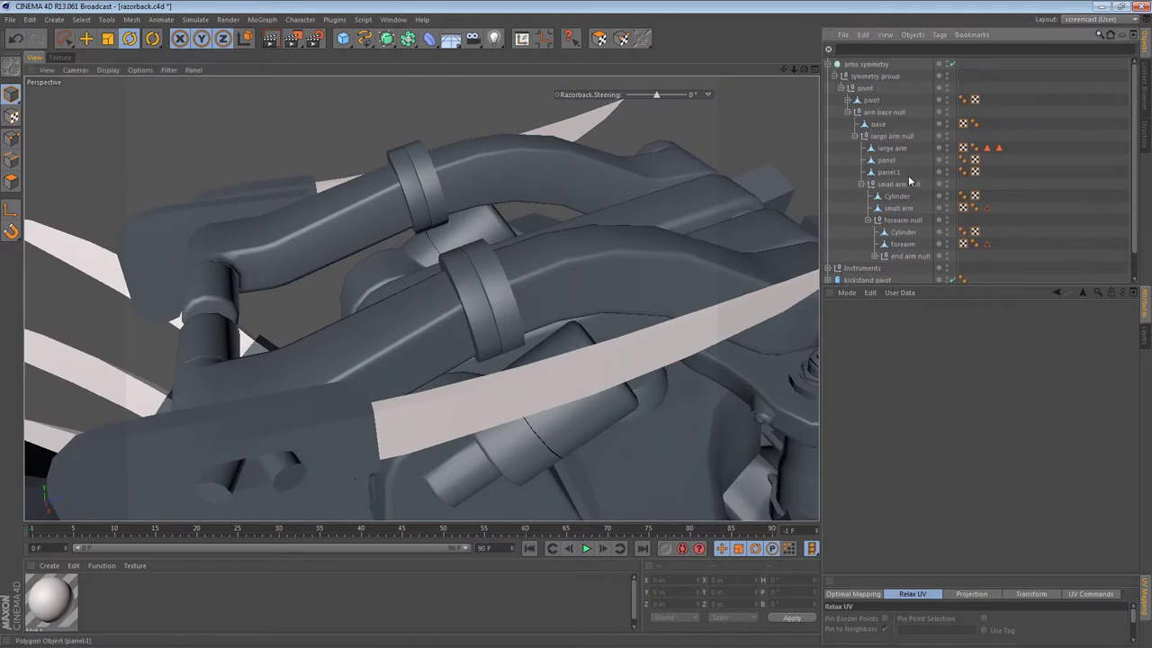
Step: Disable the arms symmetry and hide the Instruments, kickstand pivot and Razorback objects in the viewport
left_click(952, 64)
left_click(834, 76)
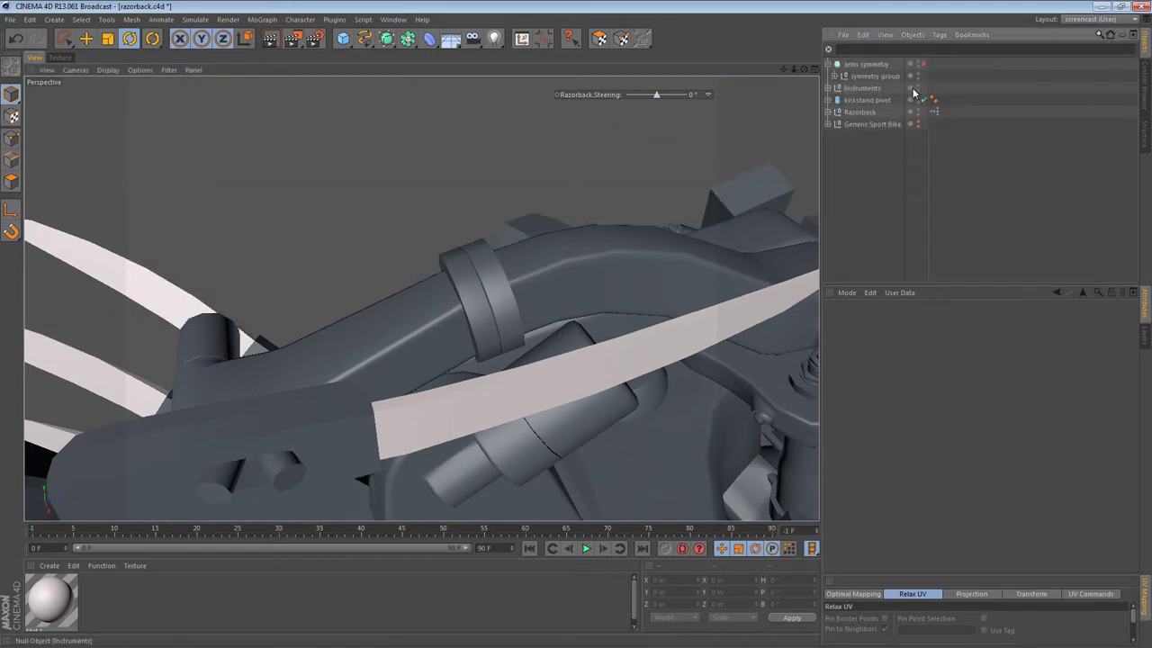
left_click_drag(919, 92, 918, 111, "alt")
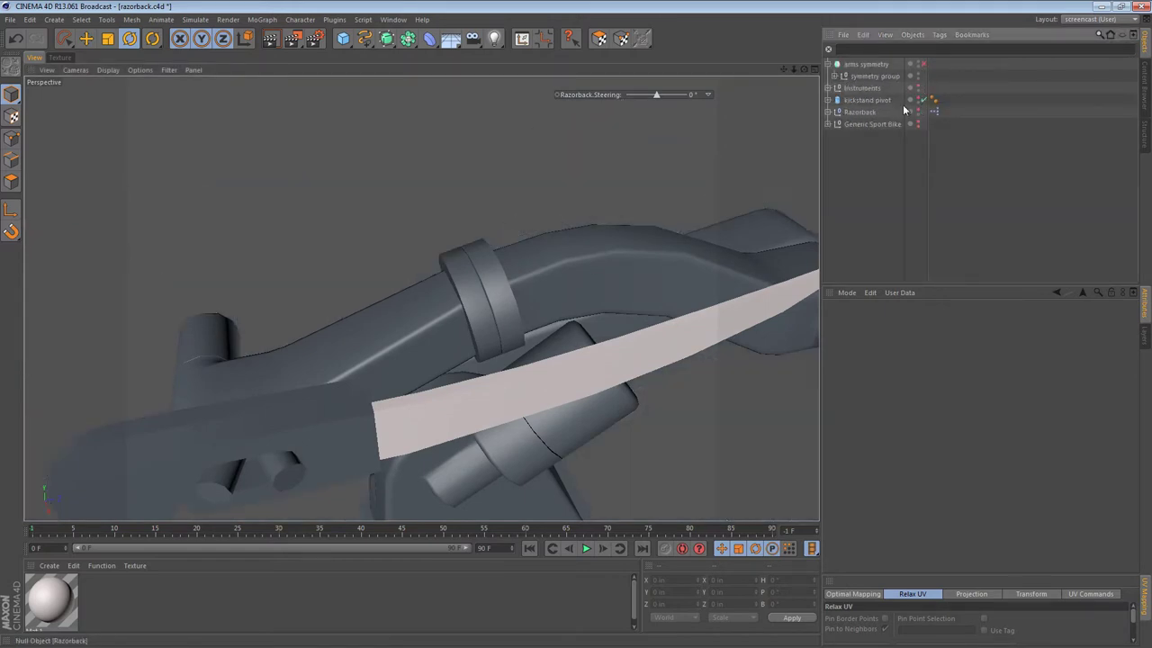
left_click(846, 70)
left_click(844, 79)
left_click(832, 77)
left_click(833, 77)
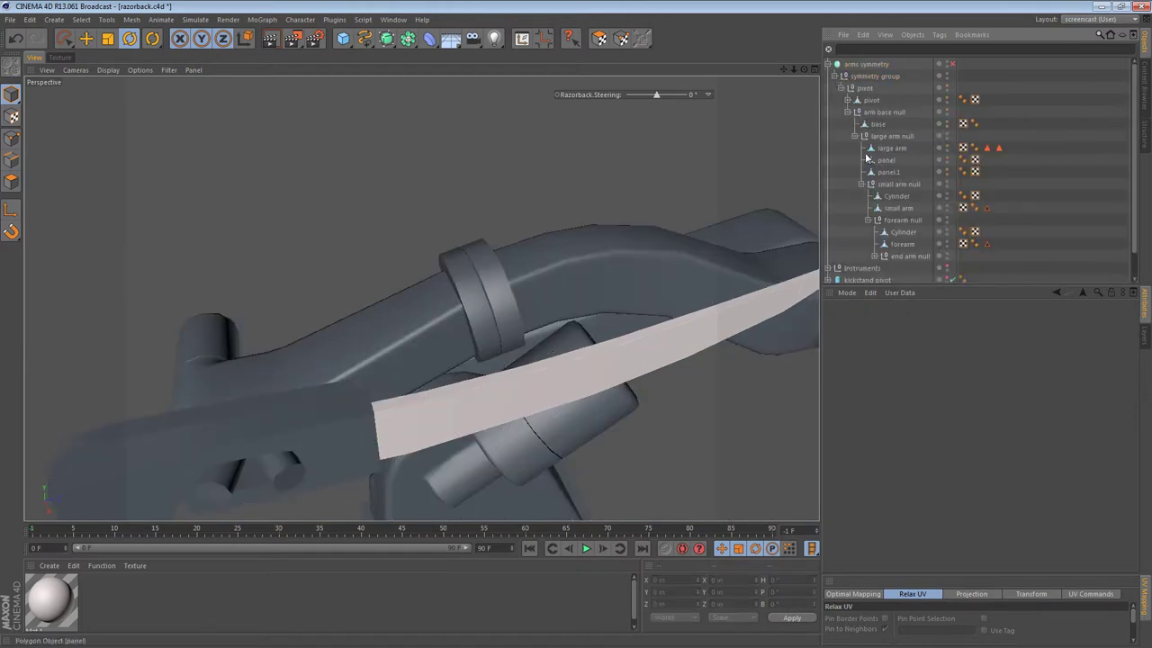
Step: Hide the arms symmetry hierarchy in the viewport and force only the small arm null to show
left_click(949, 66)
left_click(948, 67)
left_click(947, 66)
left_click(894, 185)
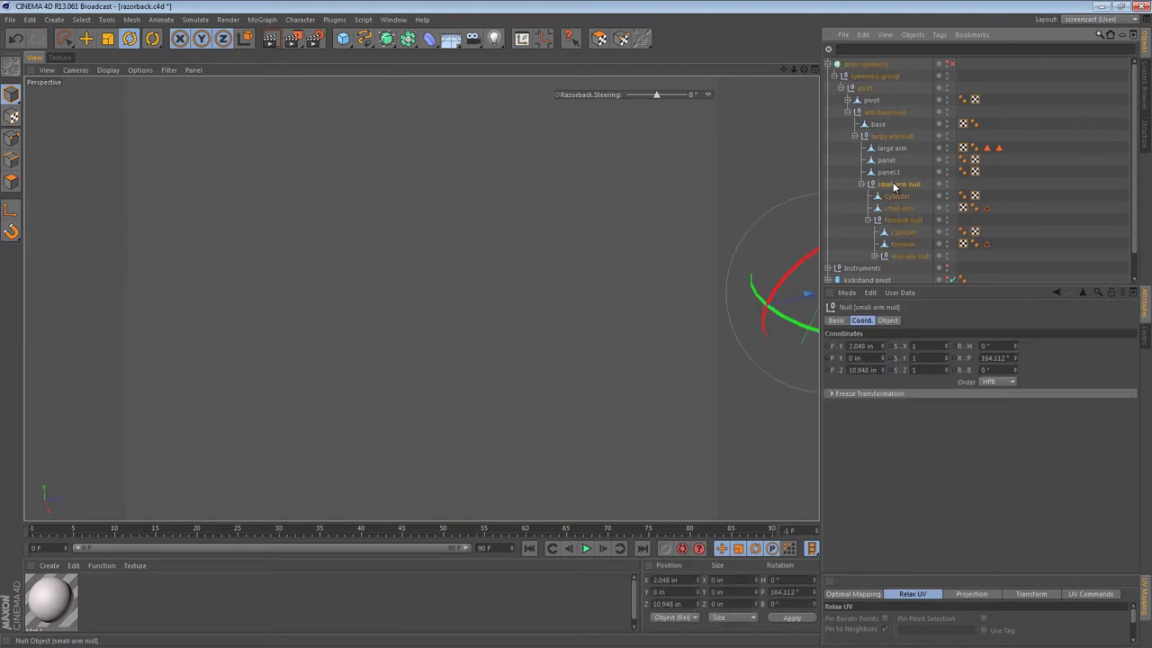
left_click(947, 183)
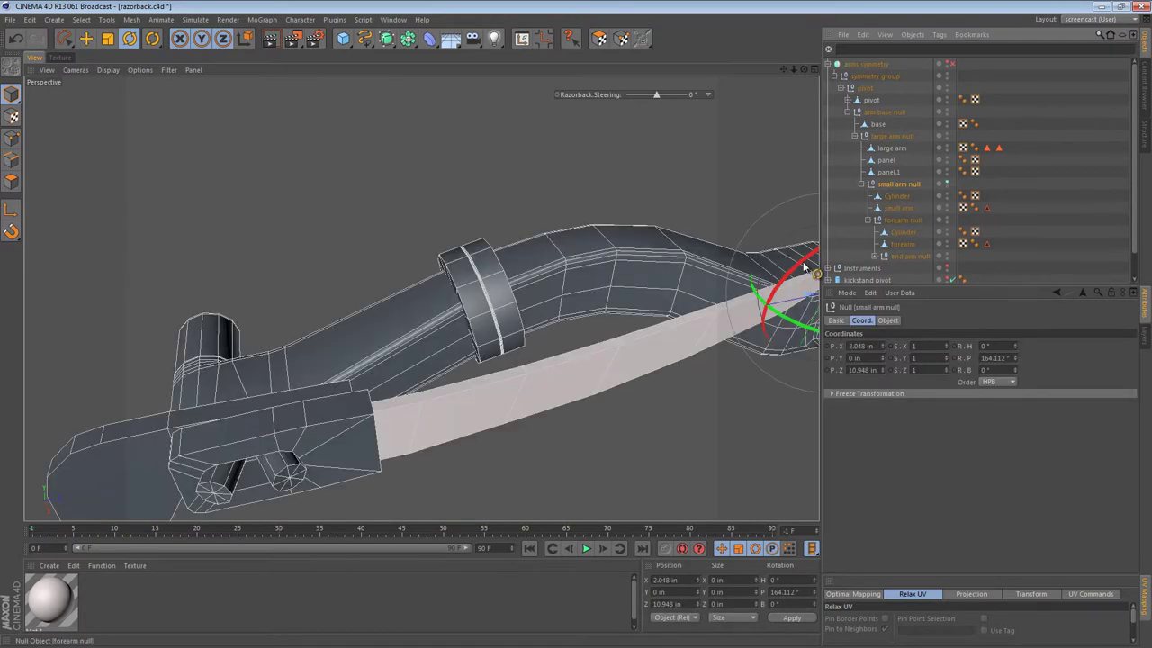
left_click_drag(589, 290, 593, 253)
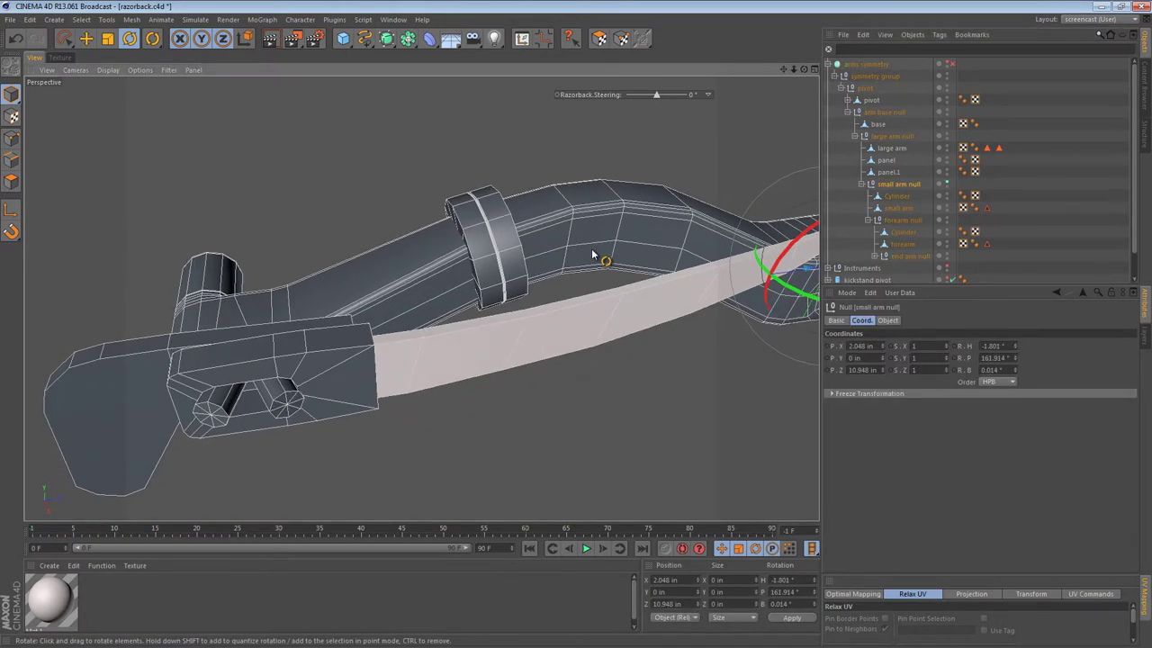
key("ctrl+z")
Step: Hide the end arm null so the small arm, its collars and the forearm can be worked on
left_click_drag(477, 253, 803, 225, "alt")
left_click_drag(540, 262, 554, 290, "alt")
right_click_drag(492, 275, 530, 272, "alt")
left_click_drag(531, 272, 162, 232, "alt")
left_click_drag(491, 253, 584, 255, "alt")
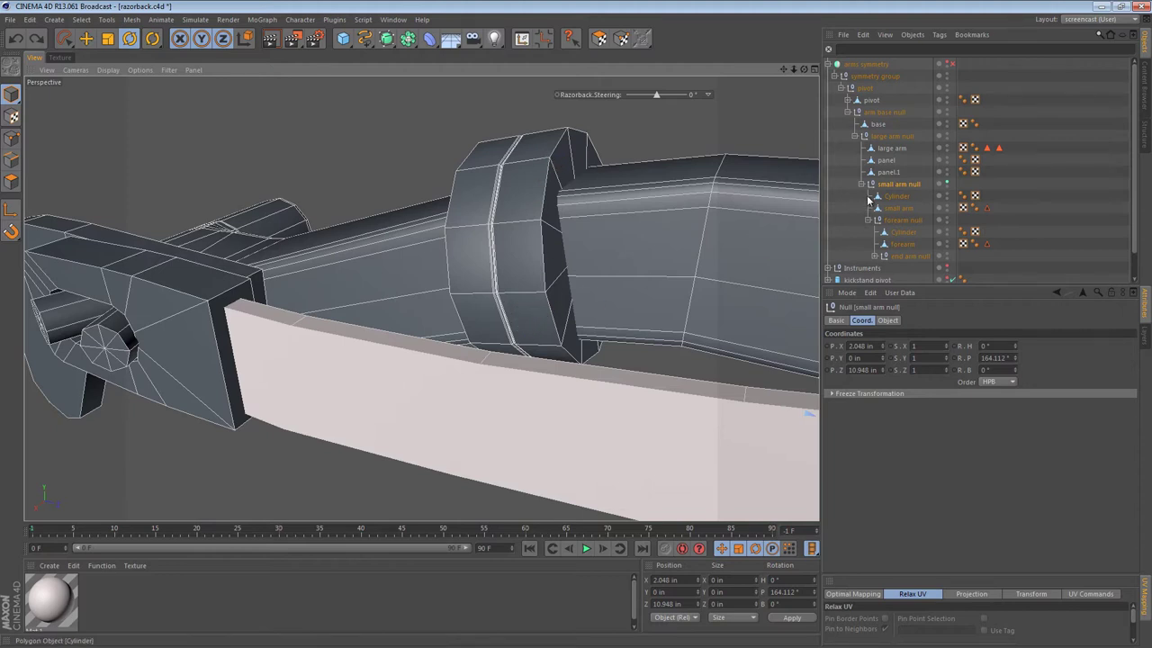
double_click(946, 255)
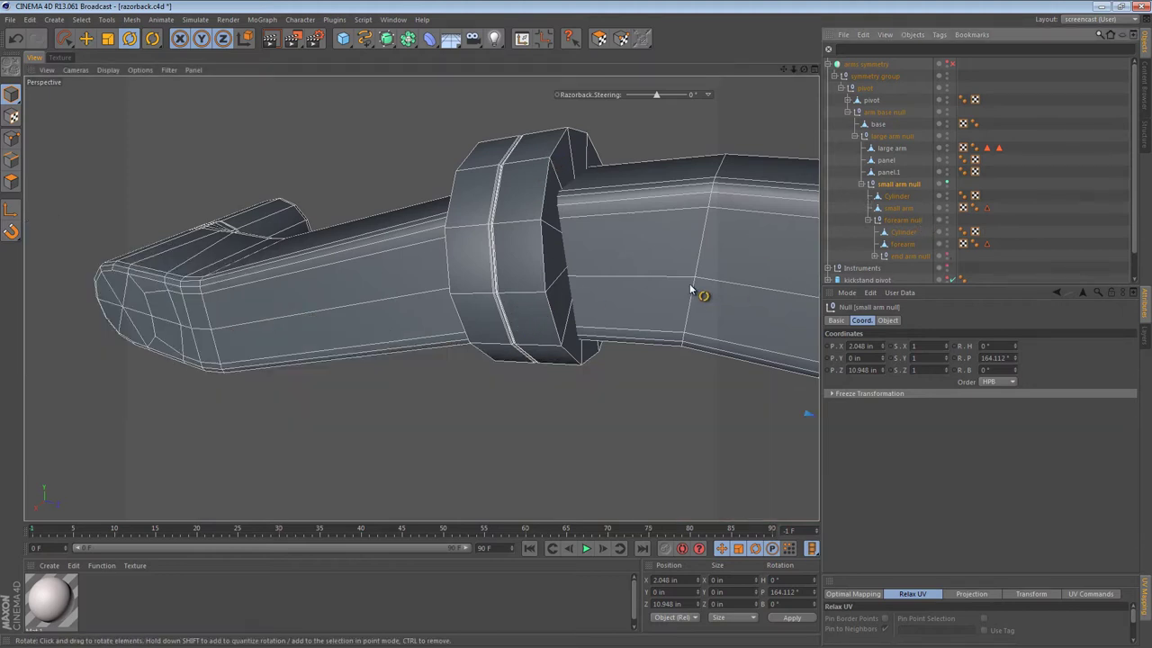
Step: Select the forearm's collar Cylinder and the forearm alternately to compare where their axes sit
right_click_drag(579, 253, 423, 253, "alt")
left_click_drag(570, 249, 579, 352, "alt")
middle_click_drag(275, 317, 386, 270, "alt")
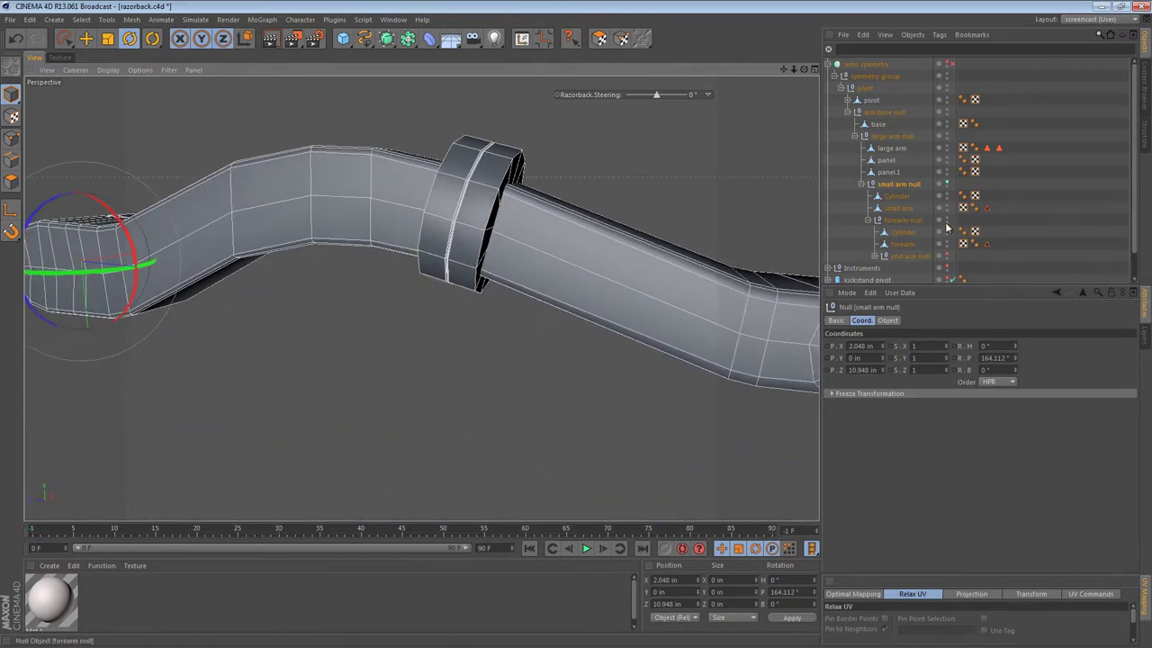
scroll(643, 224, "up", 6)
scroll(556, 228, "down", 2)
key("e")
left_click(547, 260)
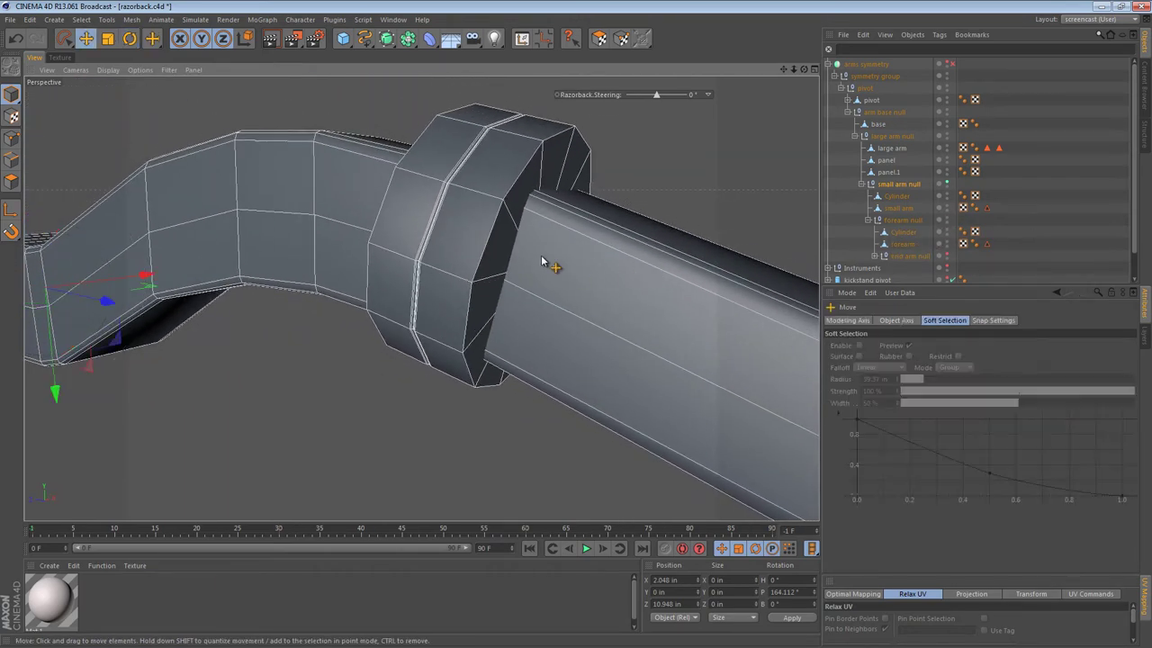
left_click(486, 228)
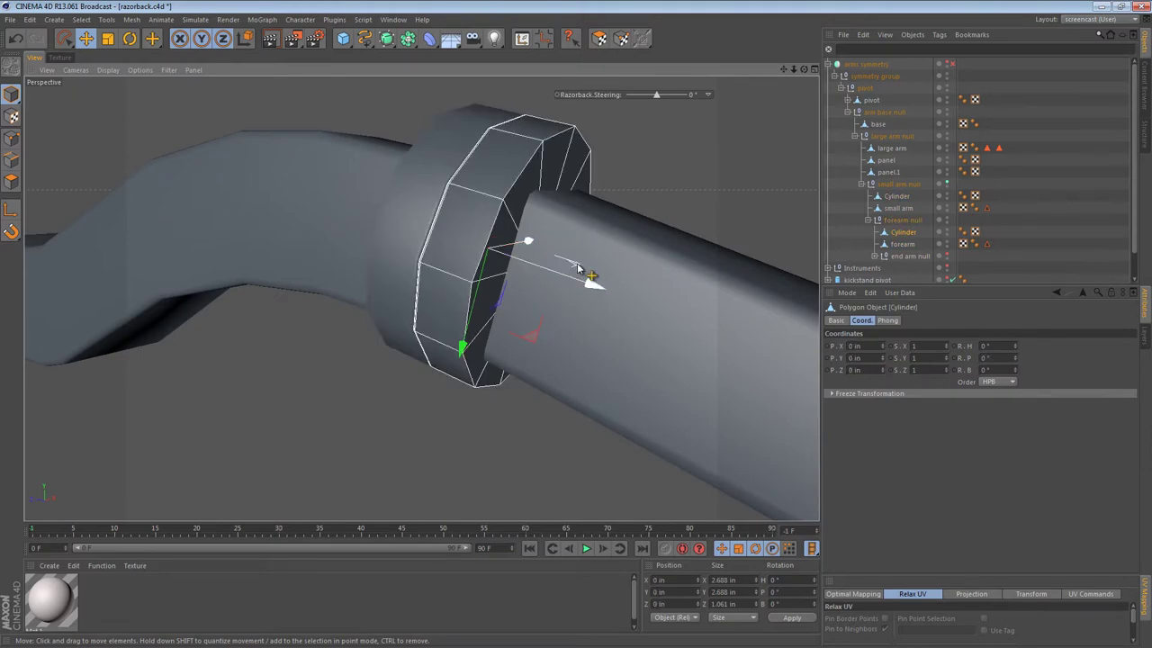
left_click(909, 268)
left_click(903, 244)
left_click(902, 232)
left_click(903, 244)
left_click(903, 235)
Step: Move the forearm object's axis onto the collar joint in the right view, to about Y -0.029 in and Z 0.343 in
left_click(902, 245)
right_click_drag(663, 266, 490, 267, "alt")
middle_click_drag(490, 267, 353, 250, "alt")
left_click_drag(353, 250, 480, 253, "alt")
middle_click(379, 304)
middle_click(329, 395)
scroll(456, 342, "down", 3)
scroll(297, 318, "down", 3)
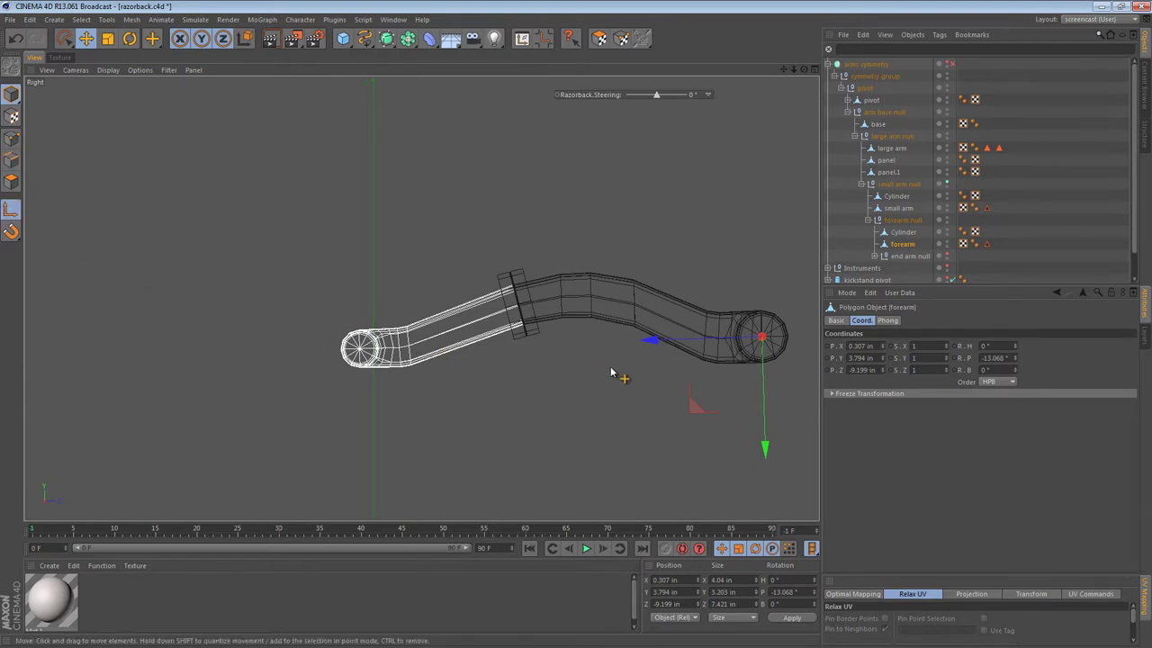
left_click_drag(605, 372, 354, 349)
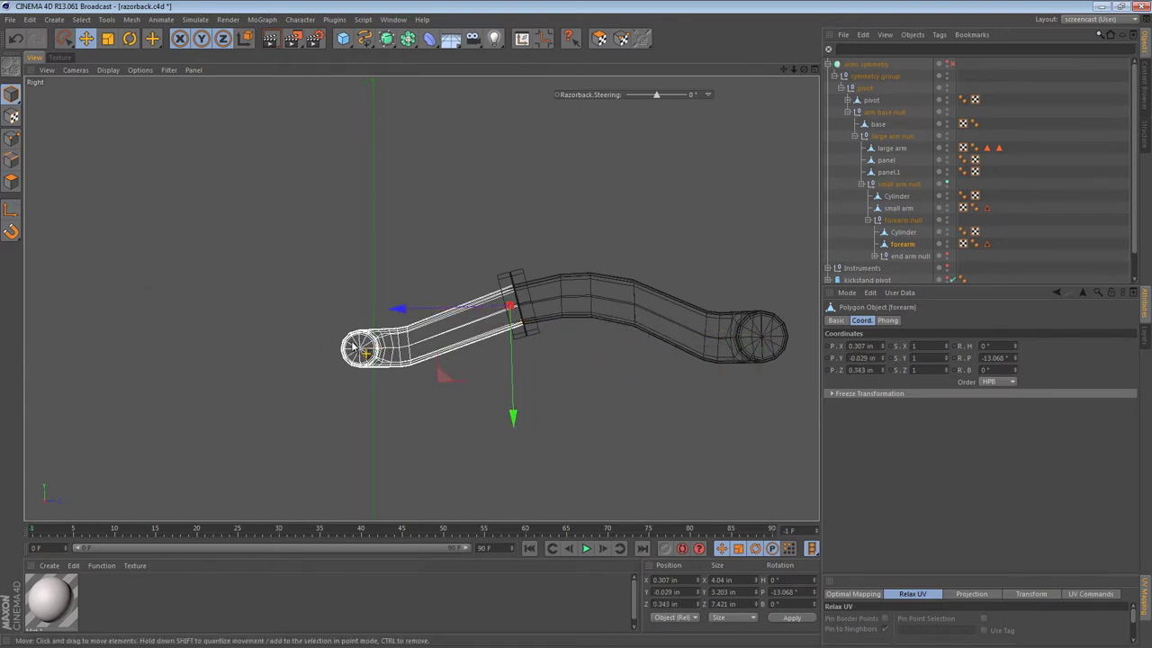
Step: Try rotating the forearm null about the collar joint in the perspective view and undo the rotation
middle_click(353, 347)
middle_click(275, 268)
left_click_drag(452, 291, 437, 275, "alt")
right_click_drag(437, 276, 483, 276, "alt")
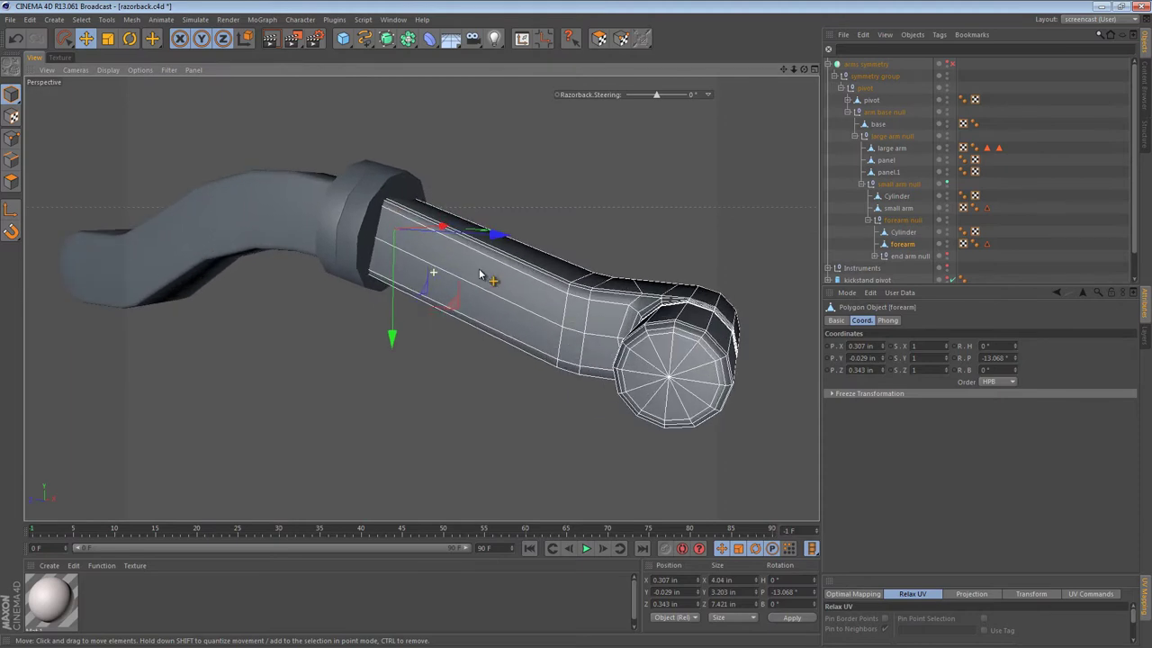
mouse_move(483, 275)
left_mouse_down("alt")
mouse_move(427, 283)
mouse_move(486, 278)
left_mouse_up("alt")
left_click(906, 234)
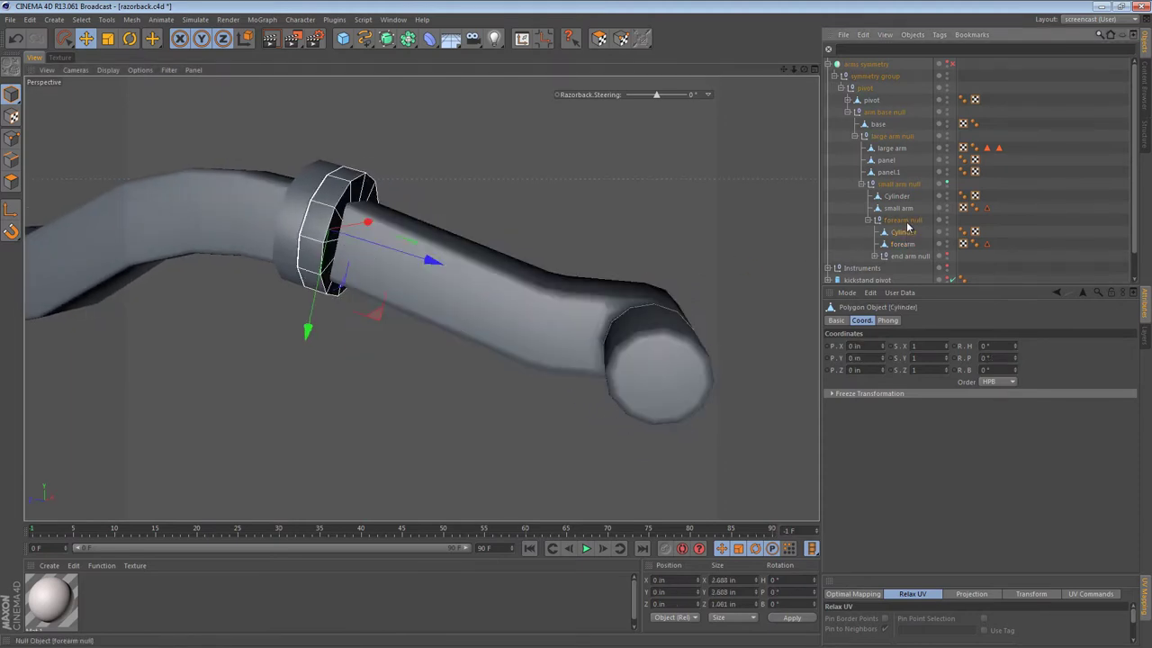
left_click(907, 222)
key("r")
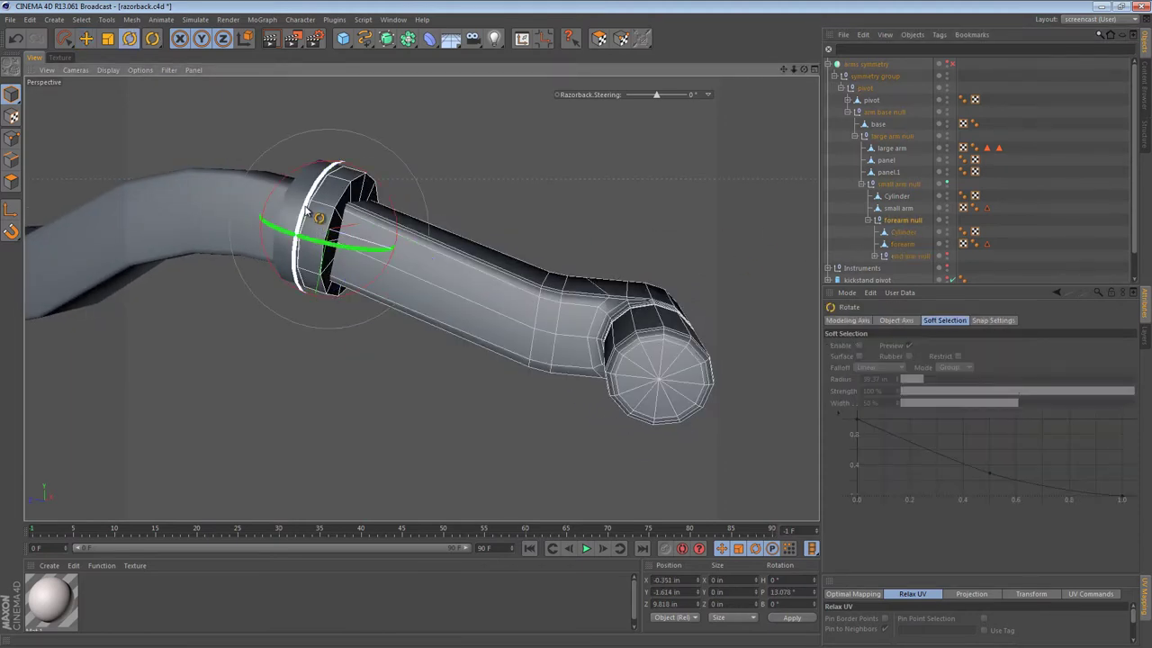
left_click_drag(315, 236, 302, 281)
key("ctrl+z")
Step: Isolate the forearm null in the viewport by removing the small arm null's forced visibility
left_click(904, 231)
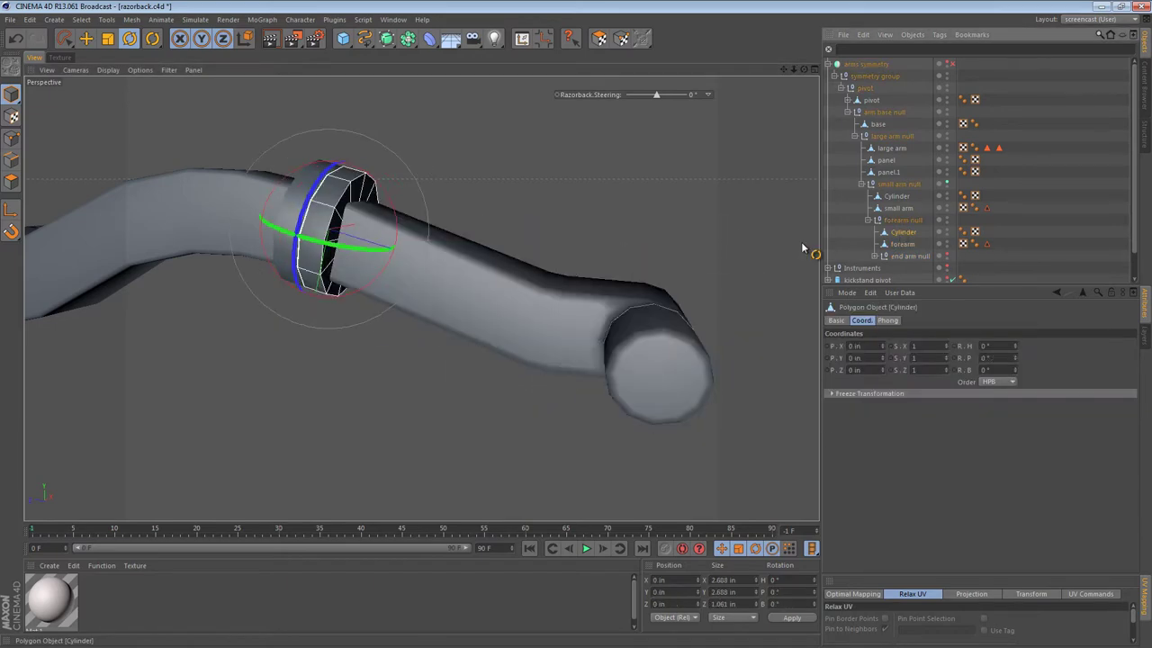
scroll(445, 198, "up", 5)
left_click_drag(417, 232, 491, 222, "alt")
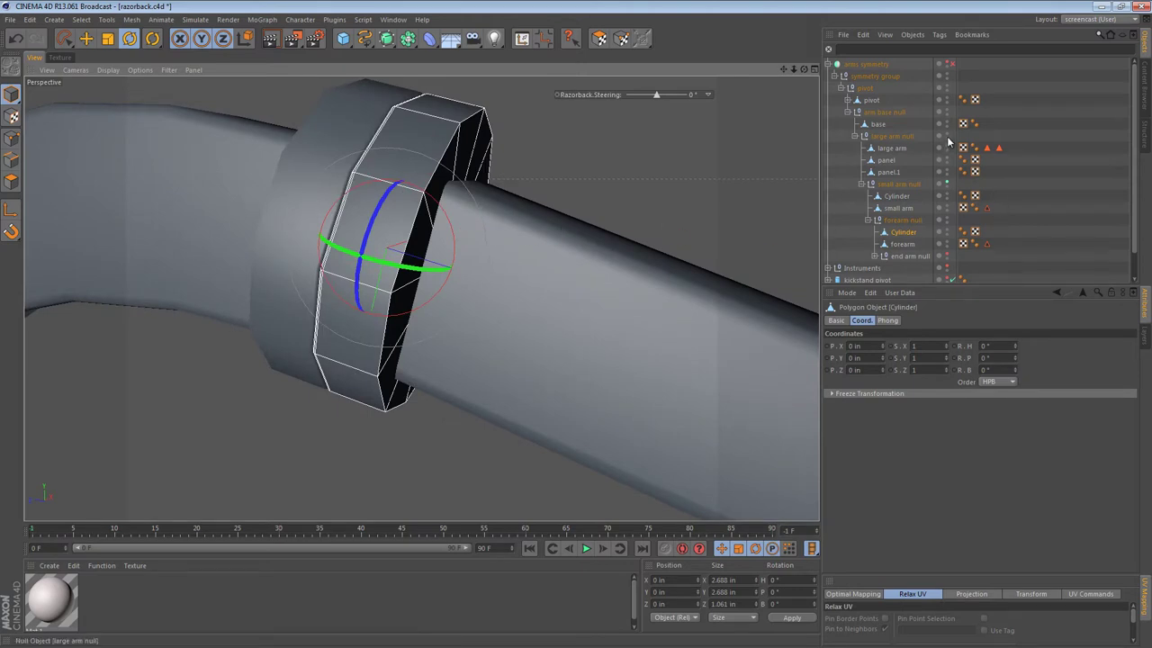
left_click(947, 184)
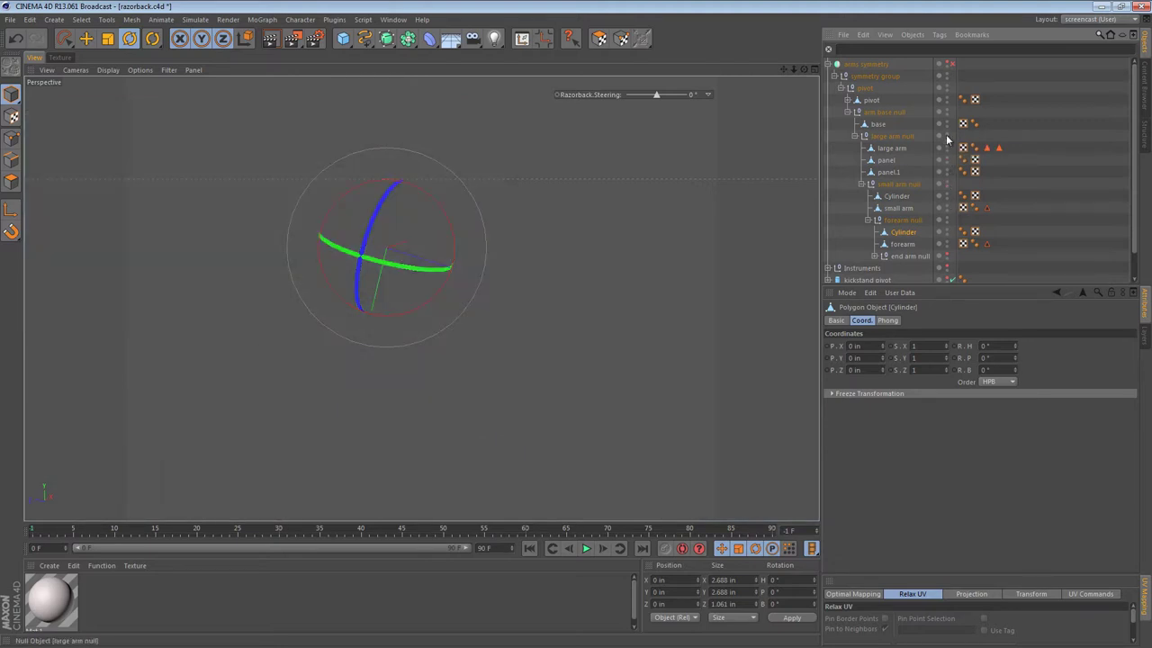
left_click(925, 219)
left_click(947, 218)
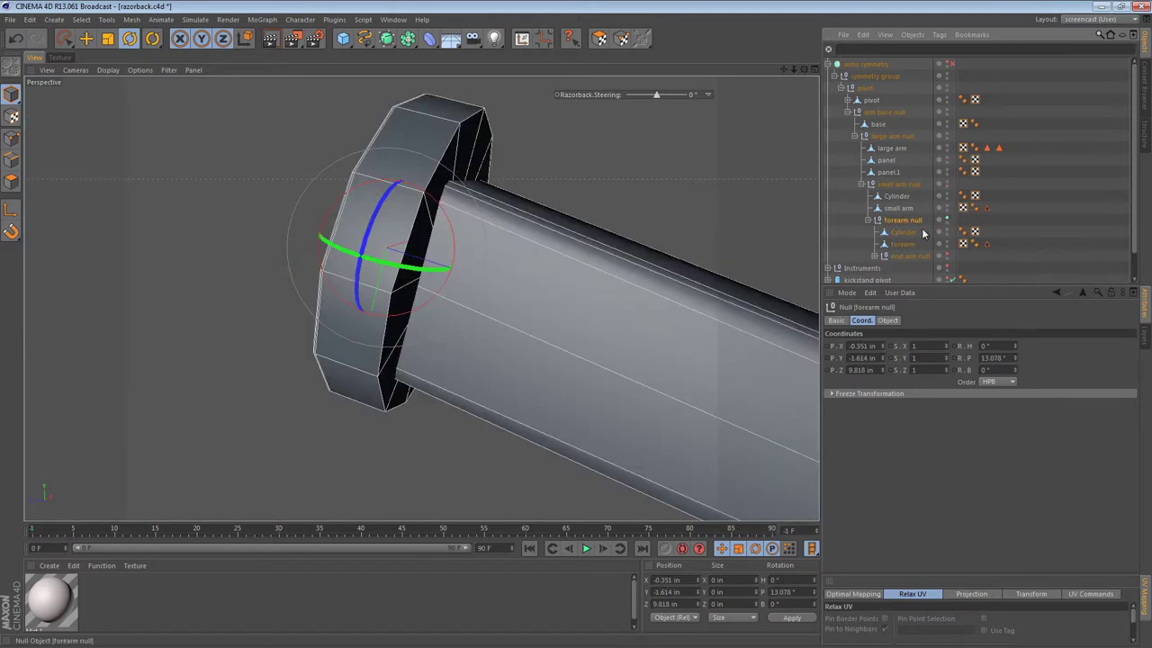
Step: Close the open polygon hole at the forearm's collar end in polygon mode
left_click_drag(472, 244, 657, 265, "alt")
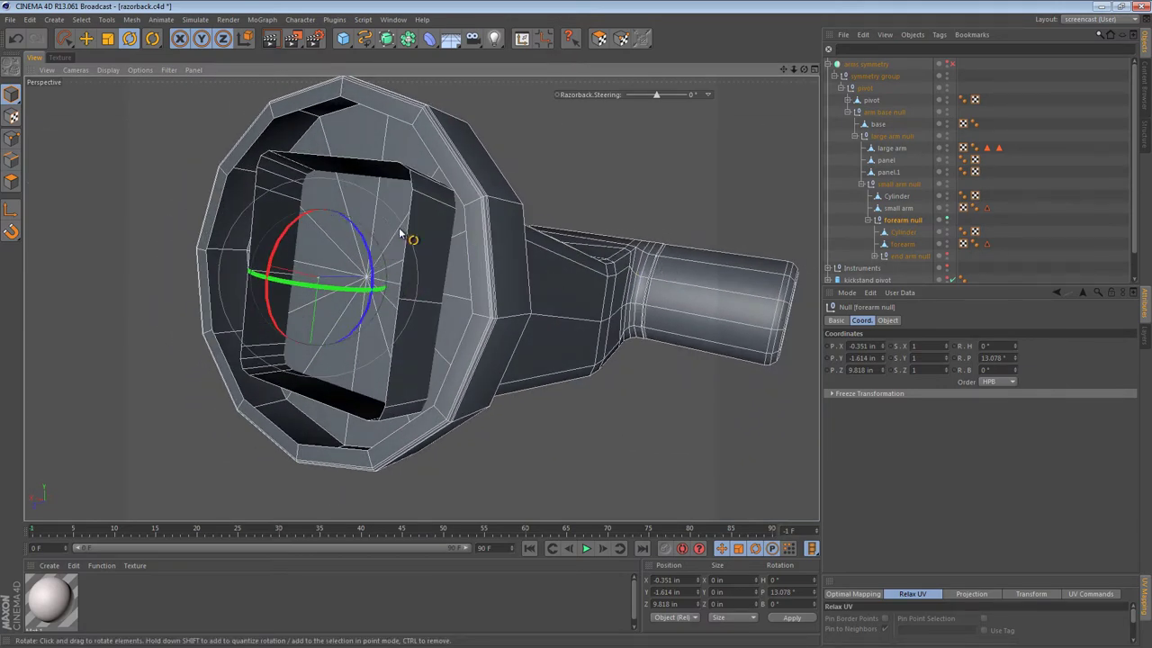
left_click_drag(401, 233, 263, 220, "alt")
left_click(8, 187)
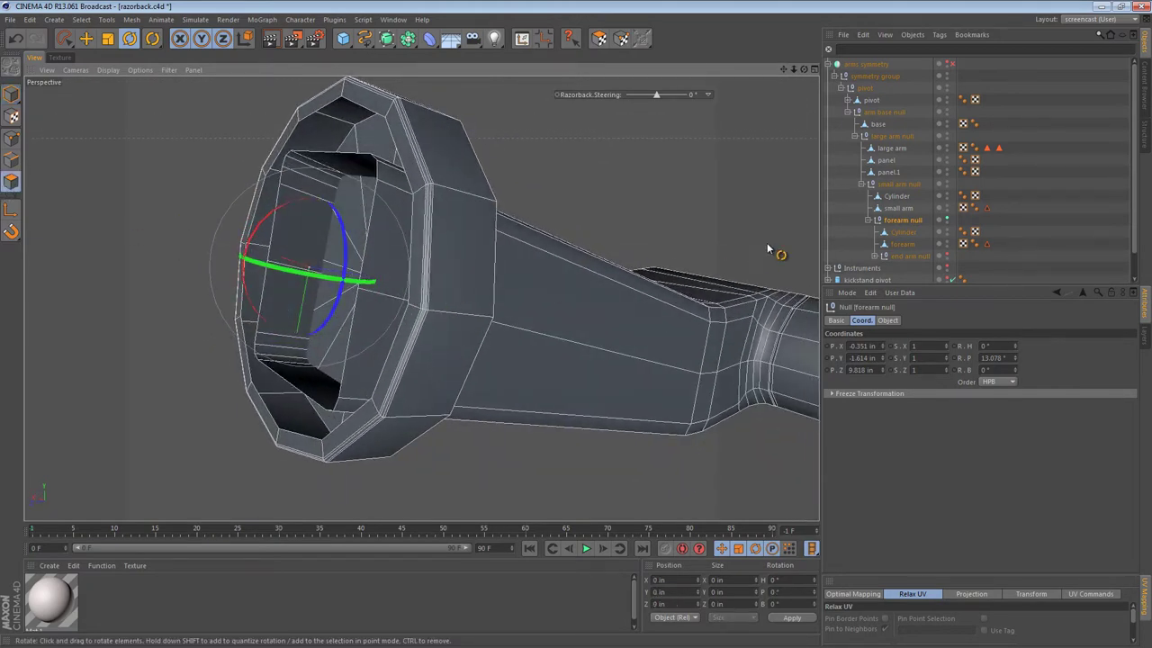
left_click(905, 244)
key("m")
key("d")
left_click(362, 258)
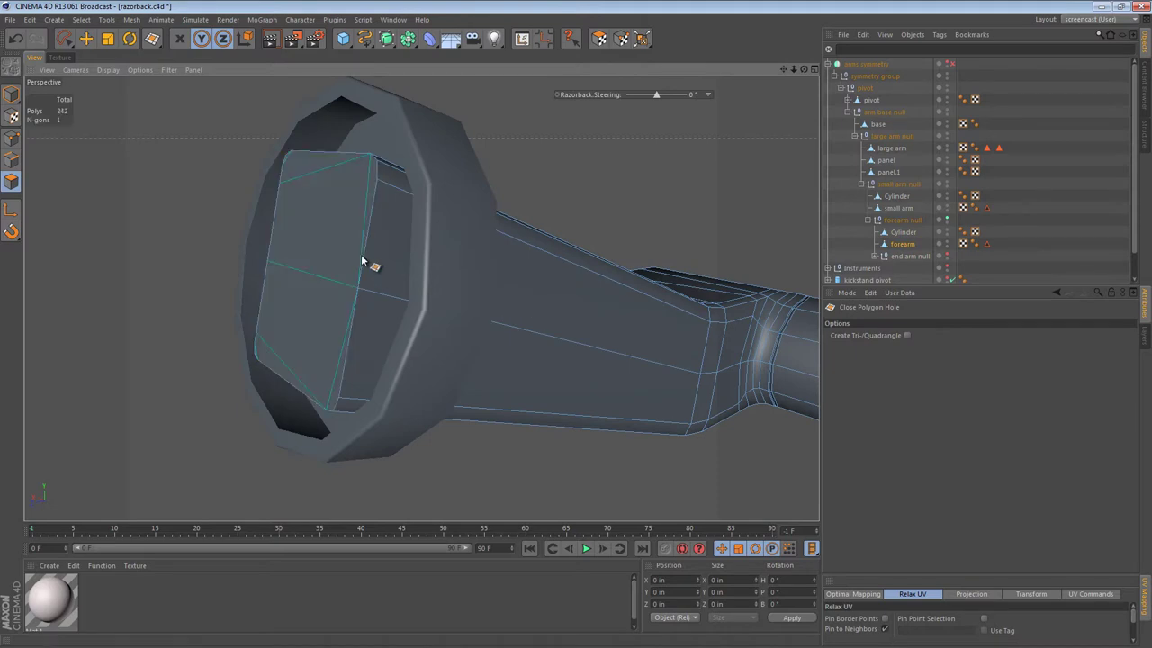
Step: Select the new cap polygon and move it about 0.064 in outward from the forearm's end
key("e")
left_click(309, 230)
left_click(308, 229)
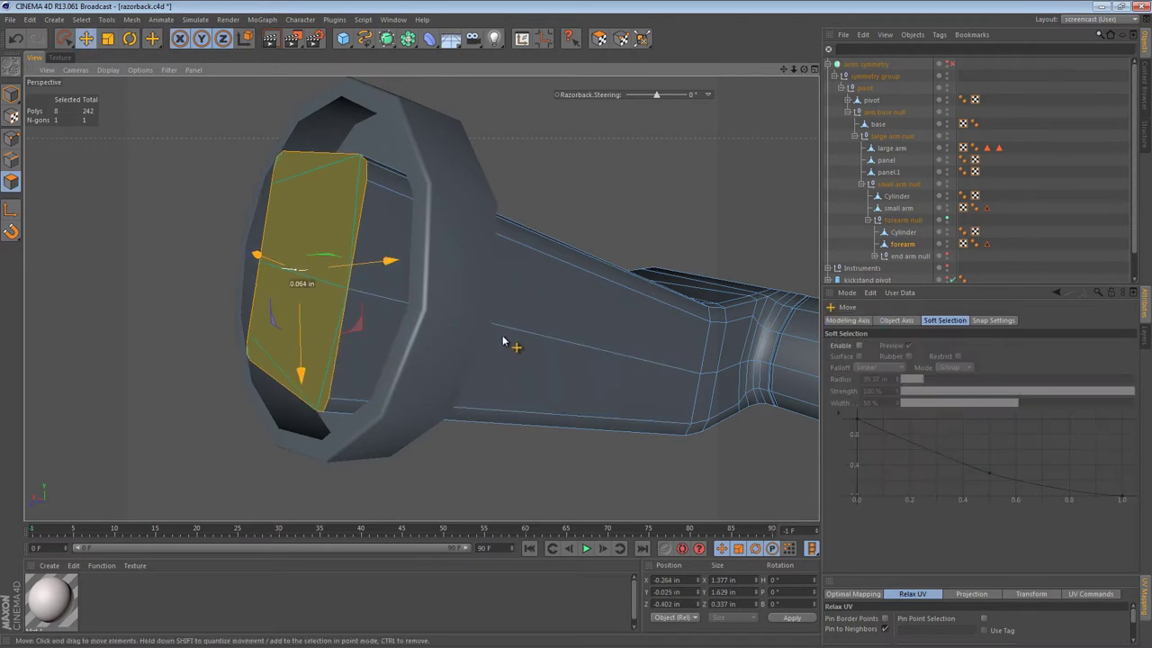
Step: Knife two line cuts across the forearm parallel to its capped end, one inside the collar and one just beyond it
middle_click(479, 346)
middle_click(312, 404)
scroll(630, 329, "up", 5)
scroll(681, 332, "up", 2)
middle_click_drag(679, 322, 601, 314, "alt")
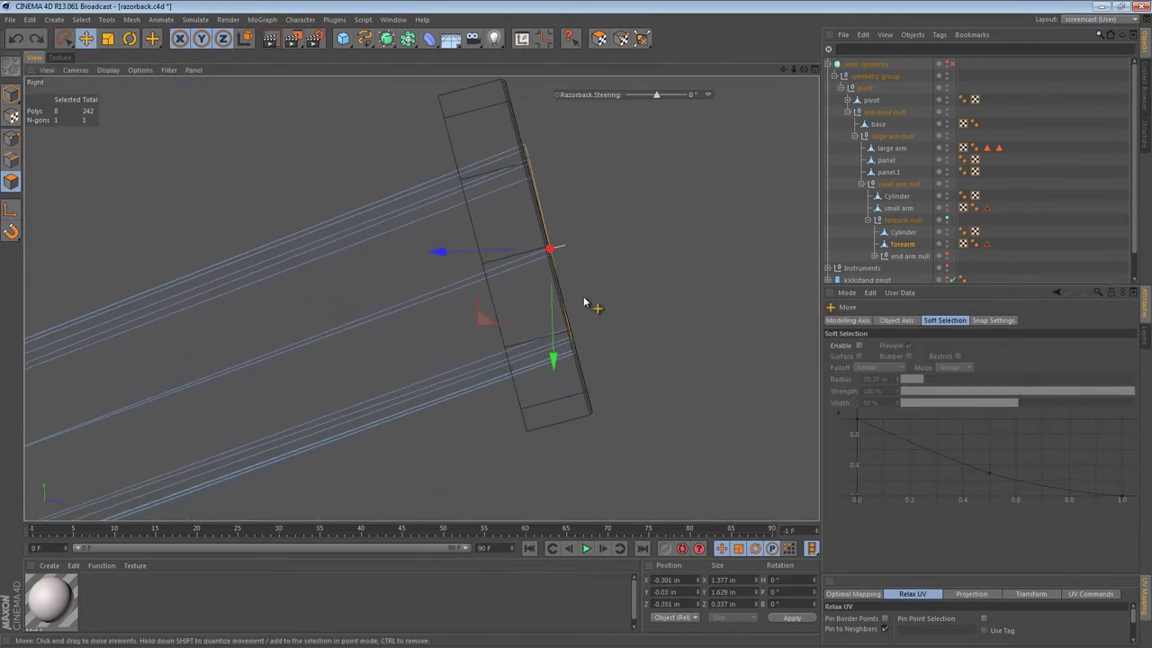
key("k")
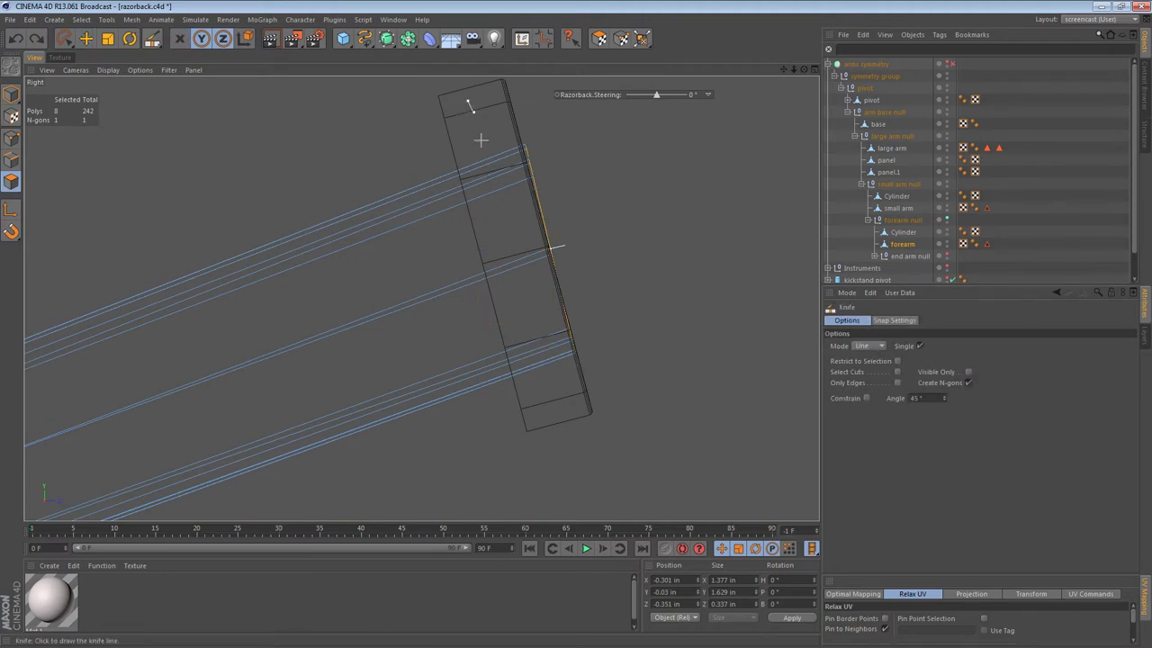
left_click_drag(485, 165, 575, 509)
left_click_drag(408, 106, 517, 550)
left_click_drag(477, 463, 373, 80)
Step: Show the small arm null again and knife two line cuts across the small arm, one inside its collar and one beyond it
scroll(601, 226, "down", 4)
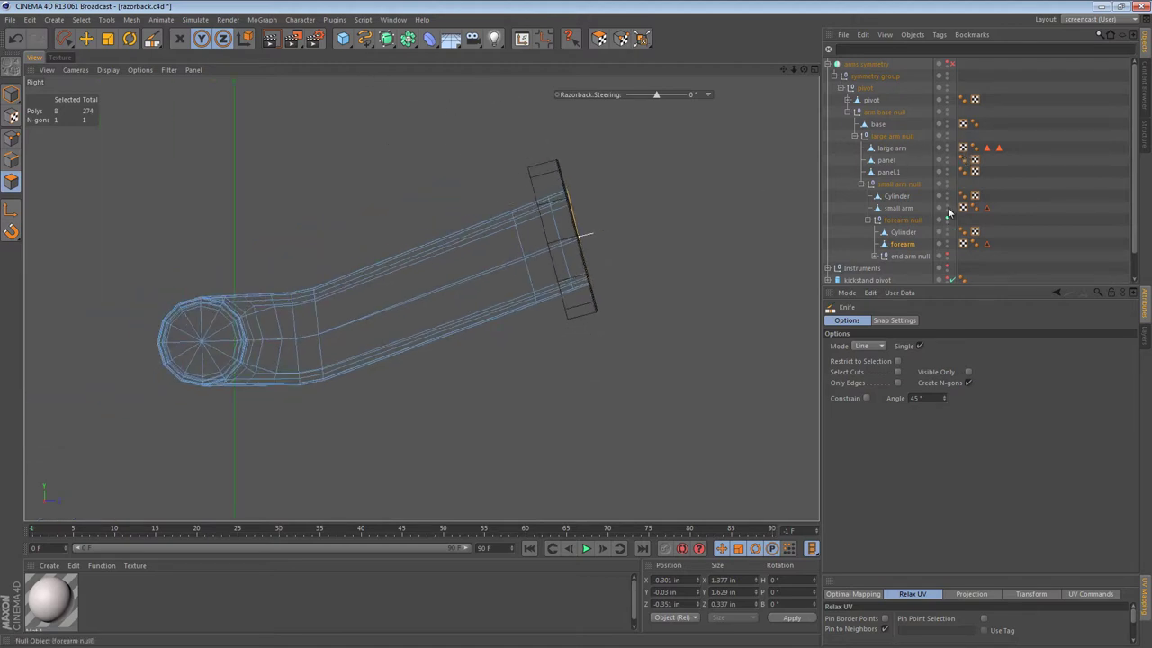
left_click(947, 183)
middle_click_drag(561, 221, 368, 217, "alt")
right_click_drag(447, 224, 512, 225, "alt")
left_click(898, 208)
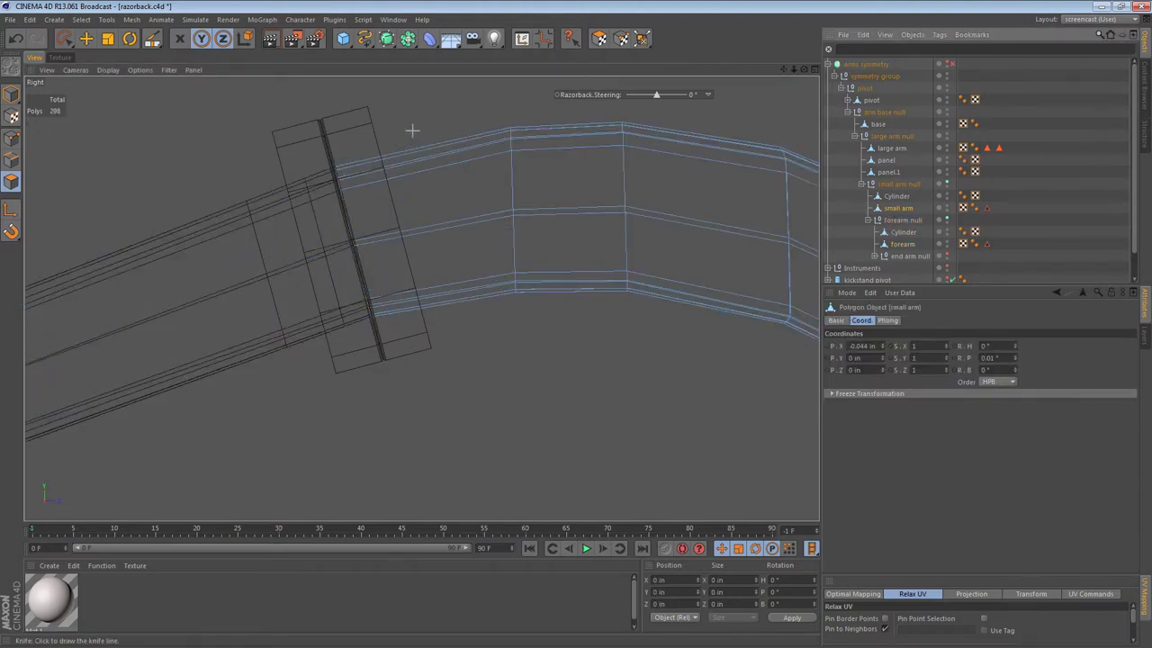
left_click_drag(432, 105, 496, 470)
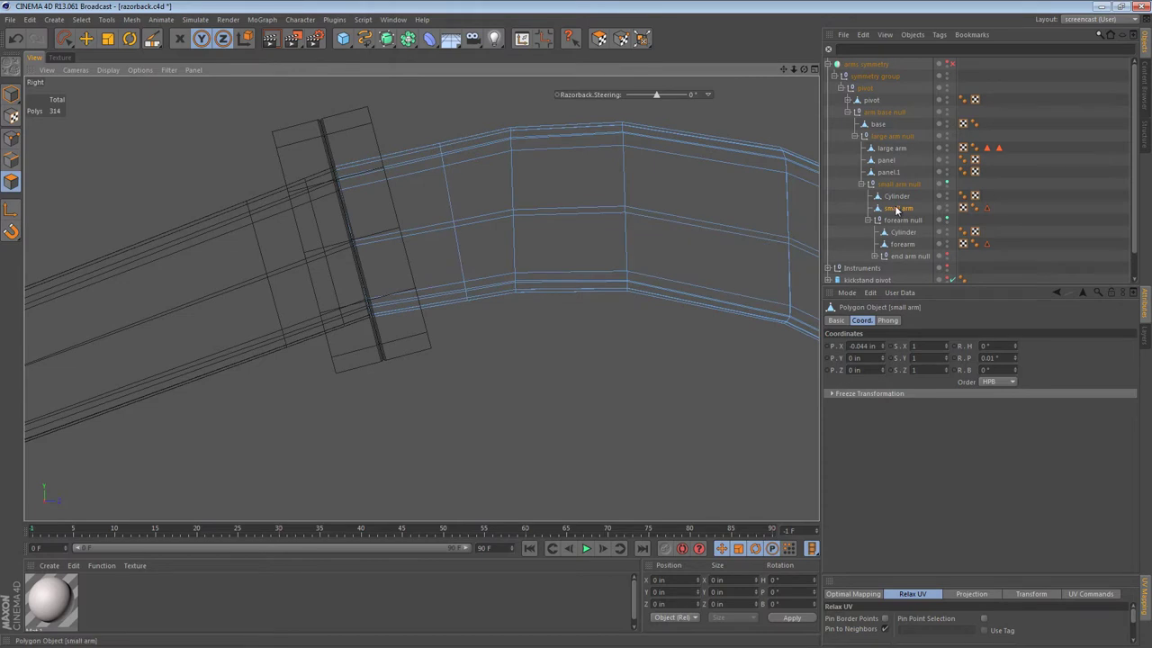
left_click_drag(350, 122, 458, 555)
Step: Select the small arm and forearm together, lasso their end polygons between the cuts inside the collars, and delete them
right_click_drag(326, 356, 366, 352, "alt")
middle_click_drag(397, 363, 433, 410, "alt")
scroll(433, 410, "down", 2)
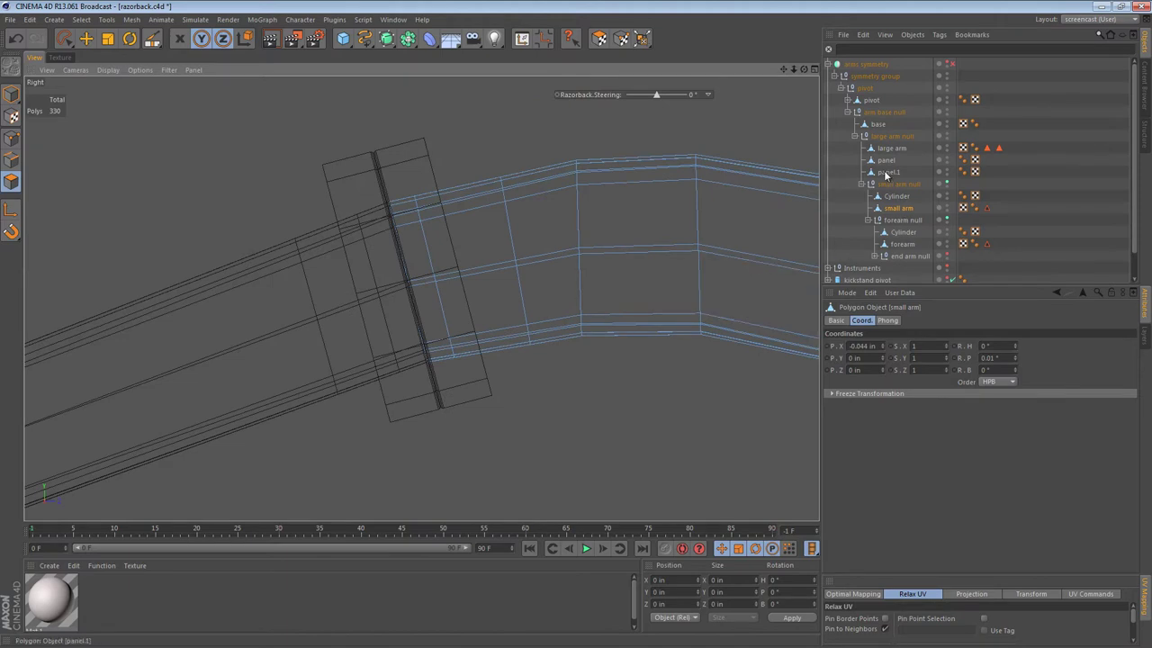
left_click(903, 244, "ctrl")
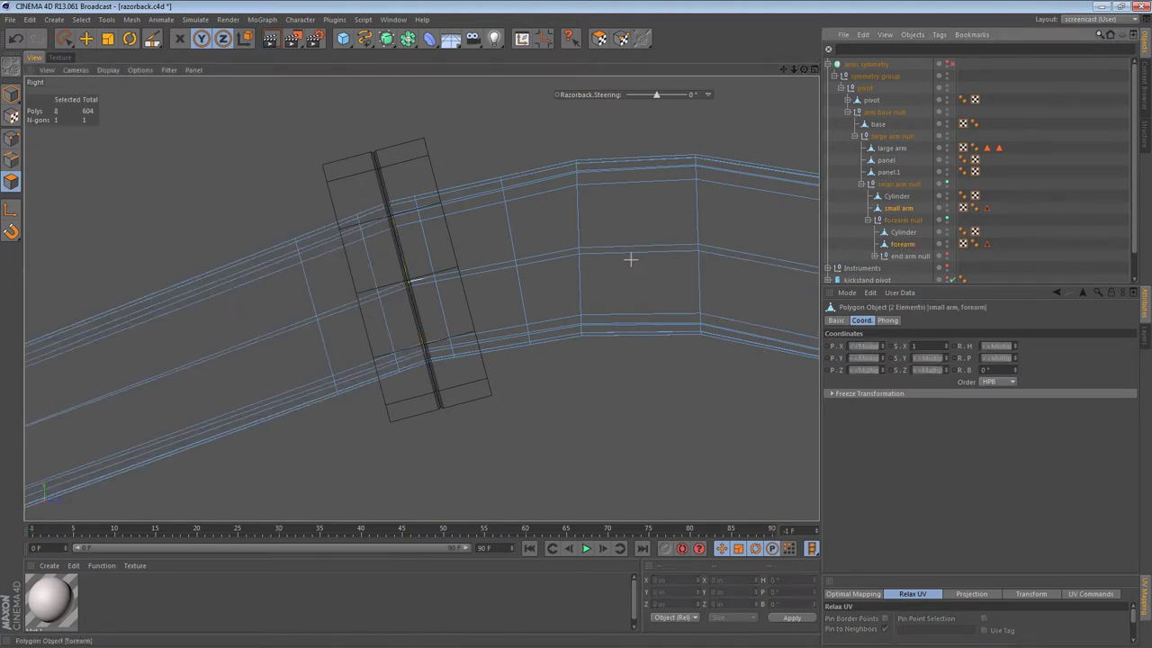
left_click(65, 41)
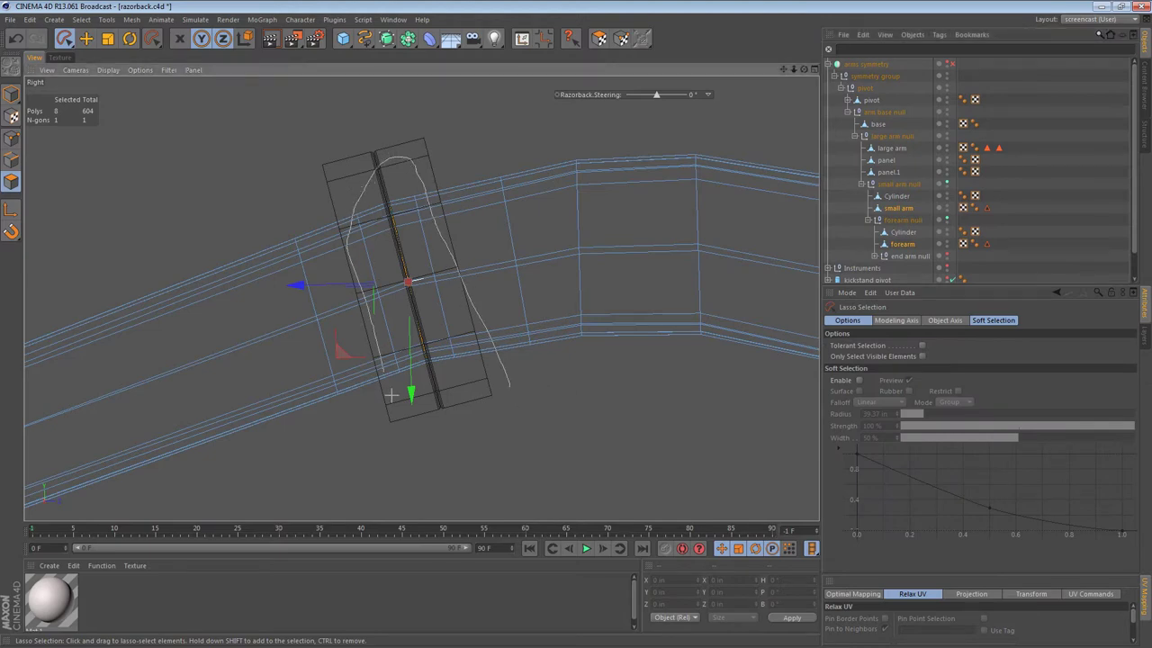
left_click_drag(399, 407, 466, 407)
key("F1")
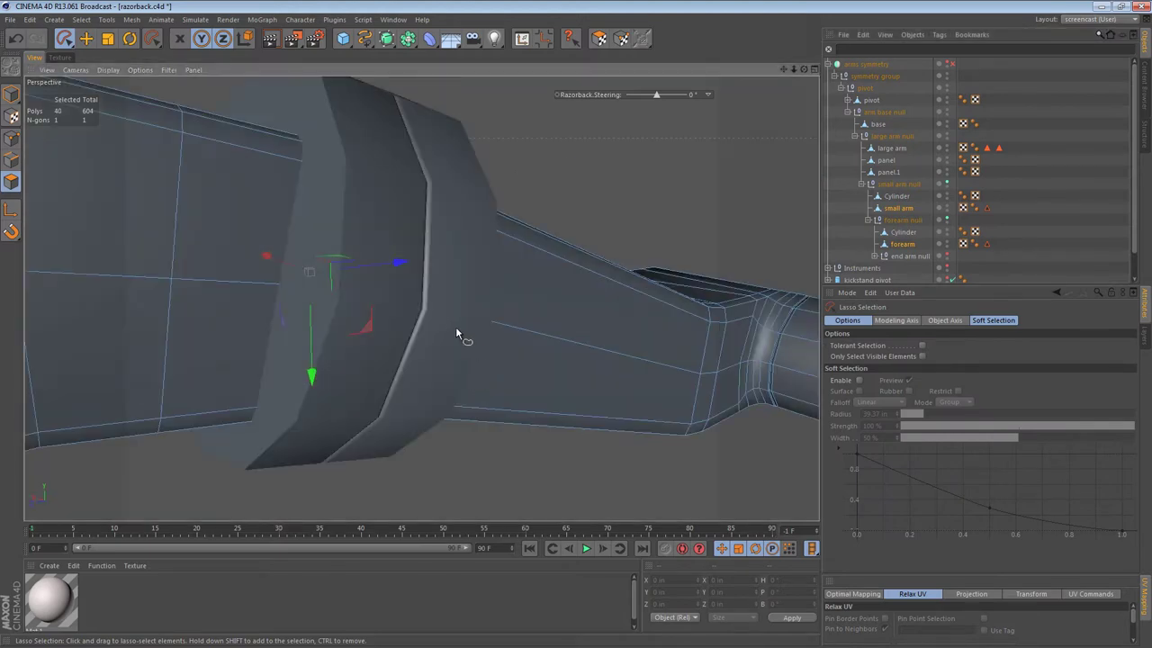
key("n")
key("g")
left_click_drag(428, 302, 309, 300, "alt")
left_click(348, 303)
left_click_drag(477, 296, 440, 276, "alt")
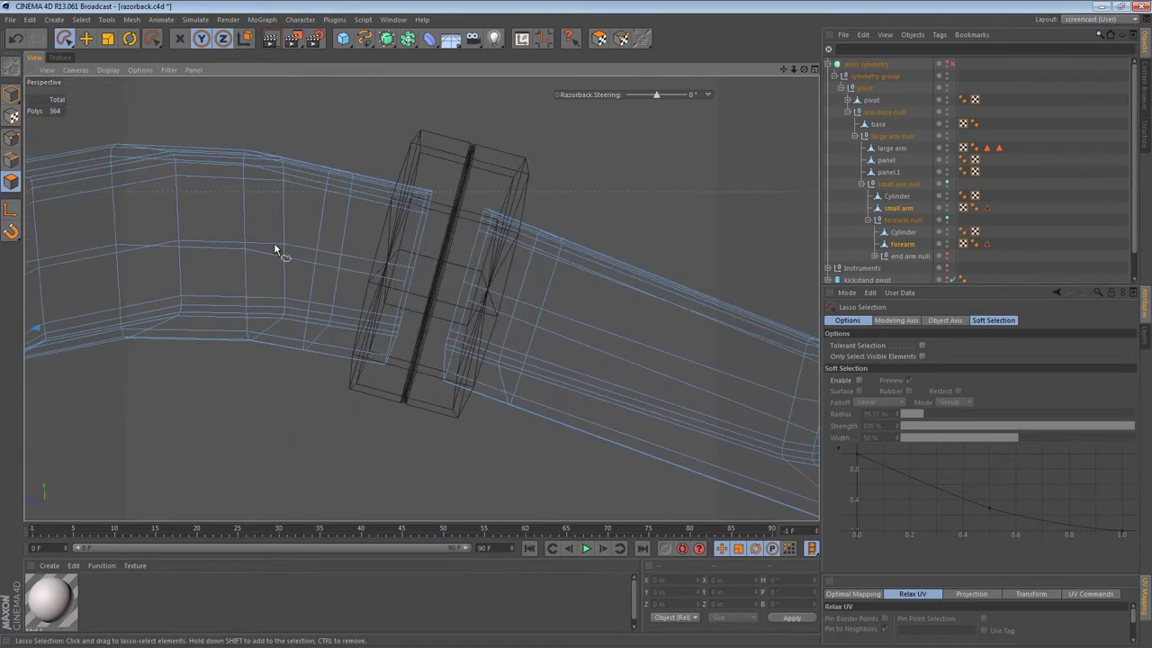
Step: Select the forearm's collar cylinder and hide the small arm null
left_click(896, 196)
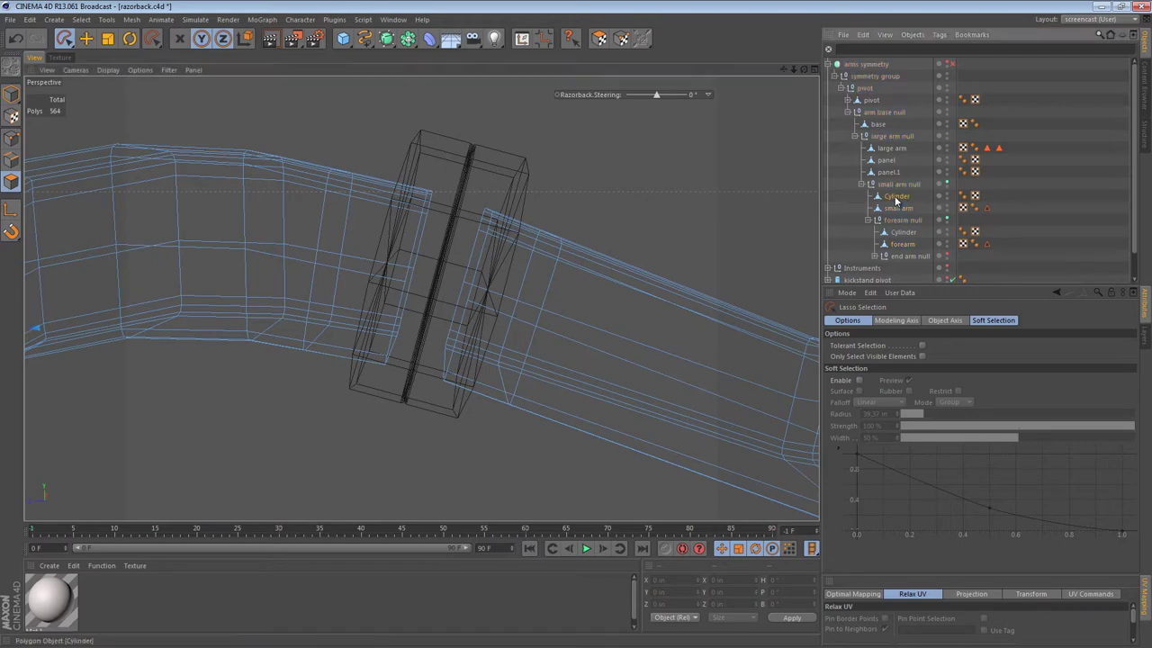
left_click(904, 233)
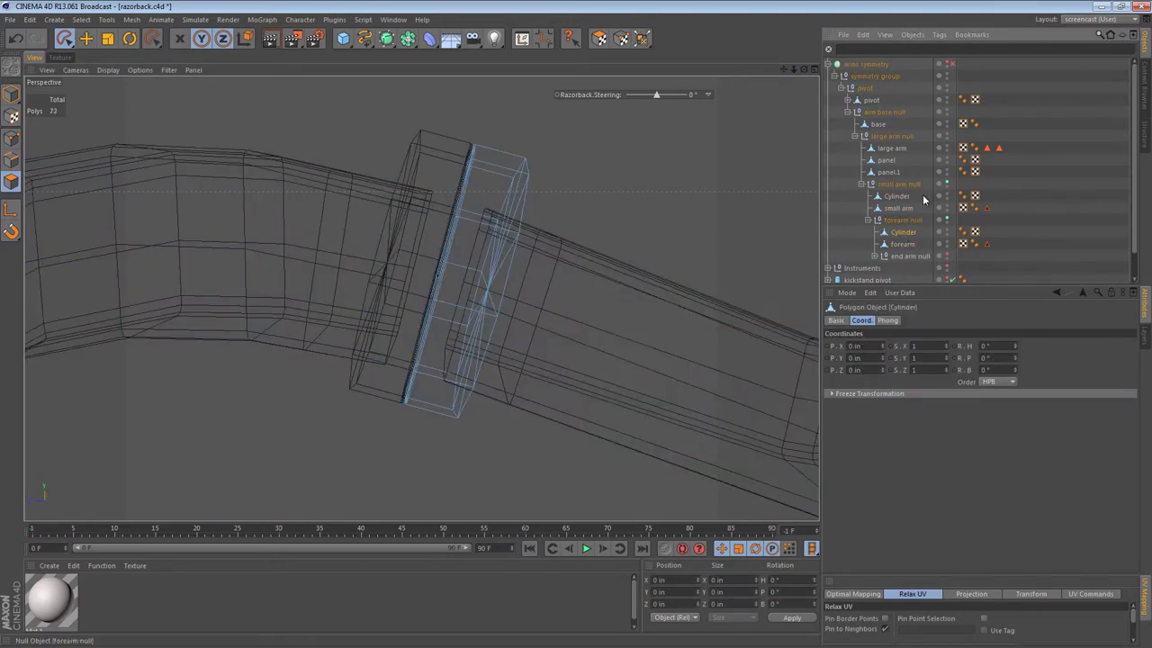
double_click(946, 182)
left_click_drag(591, 256, 489, 243, "alt")
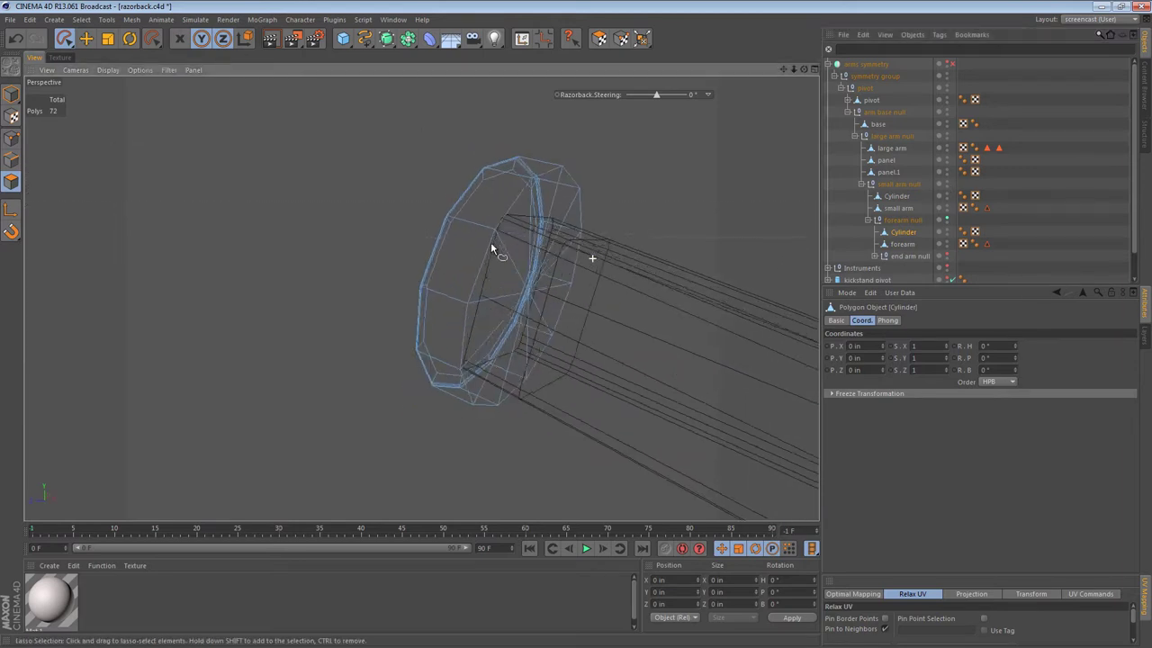
right_click_drag(513, 252, 542, 252, "alt")
mouse_move(543, 258)
left_mouse_down("alt")
mouse_move(509, 249)
mouse_move(546, 257)
left_mouse_up("alt")
Step: Add a Boole object under the forearm null and place the forearm and its collar cylinder inside it
left_click(405, 38)
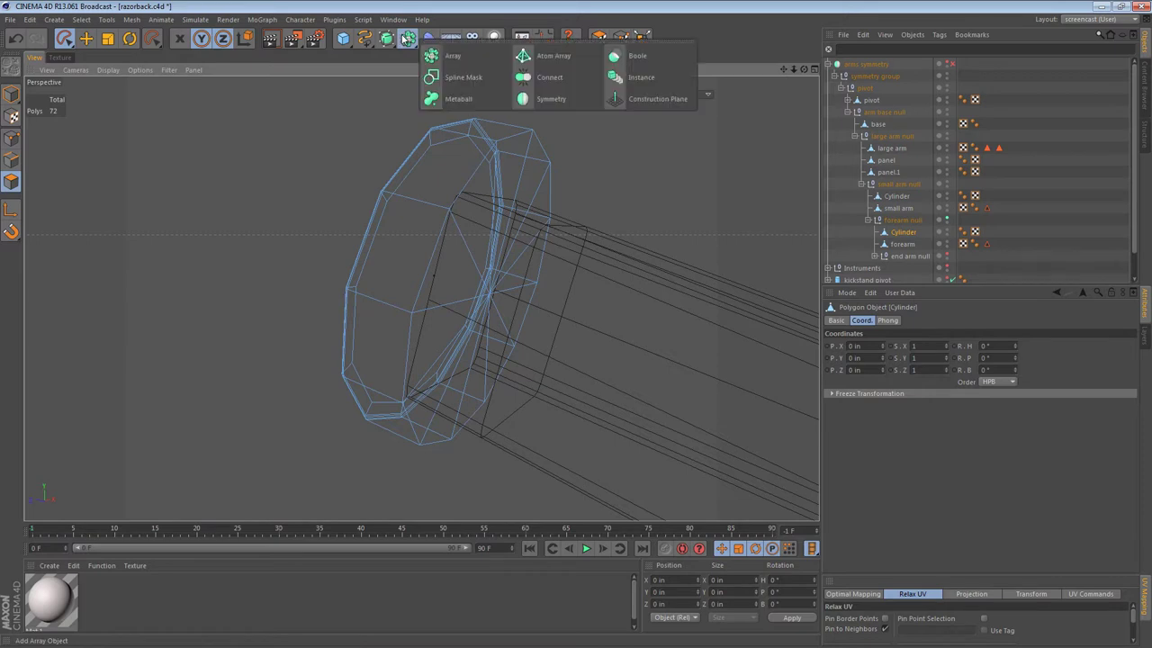
left_click(638, 57)
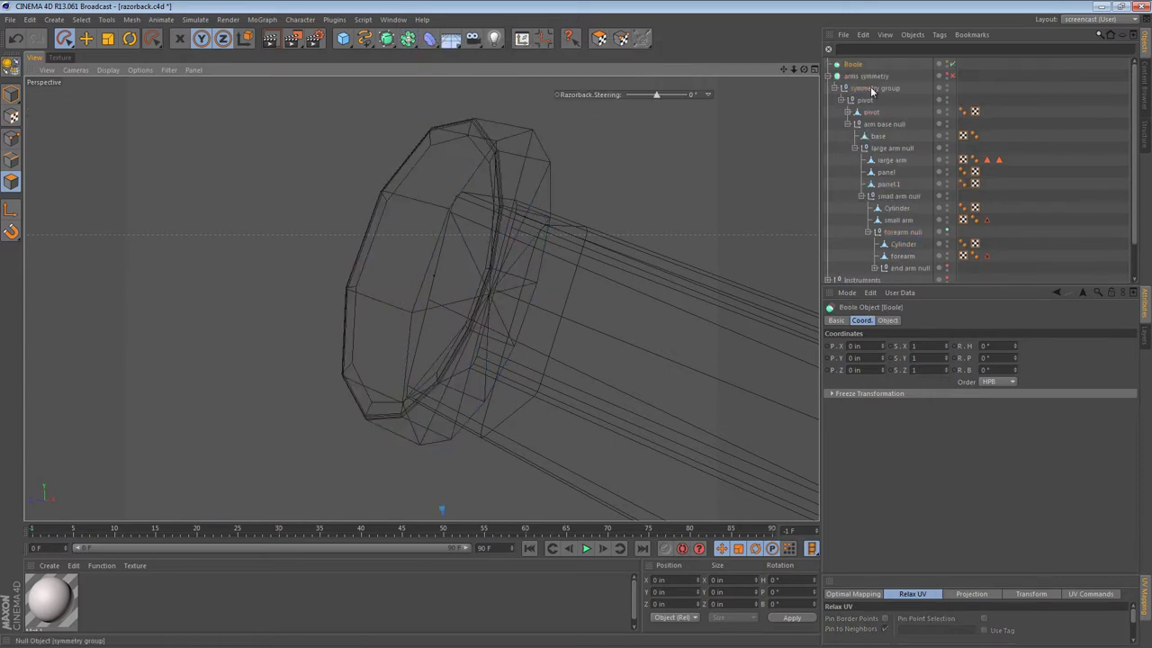
left_click_drag(908, 238, 907, 240)
left_click(899, 232)
left_click_drag(591, 259, 574, 264, "alt")
left_click(911, 256)
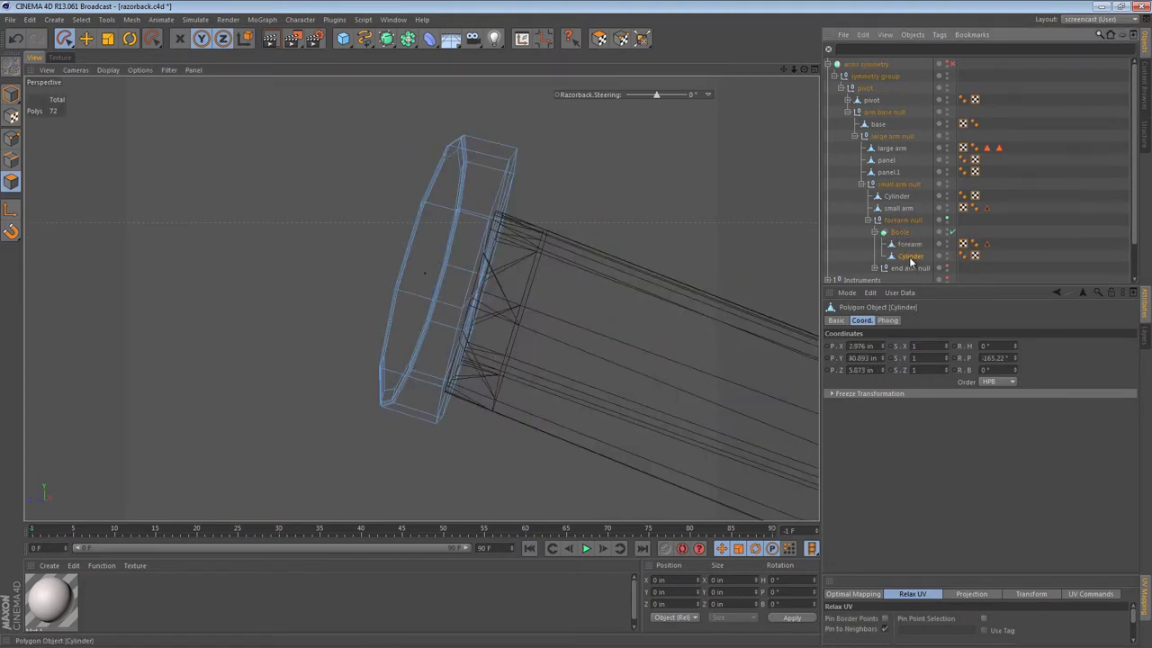
Step: Order the cylinder above the forearm in the Boole and set its Boolean type to A union B, with shaded lines displayed
left_click_drag(912, 244, 907, 257)
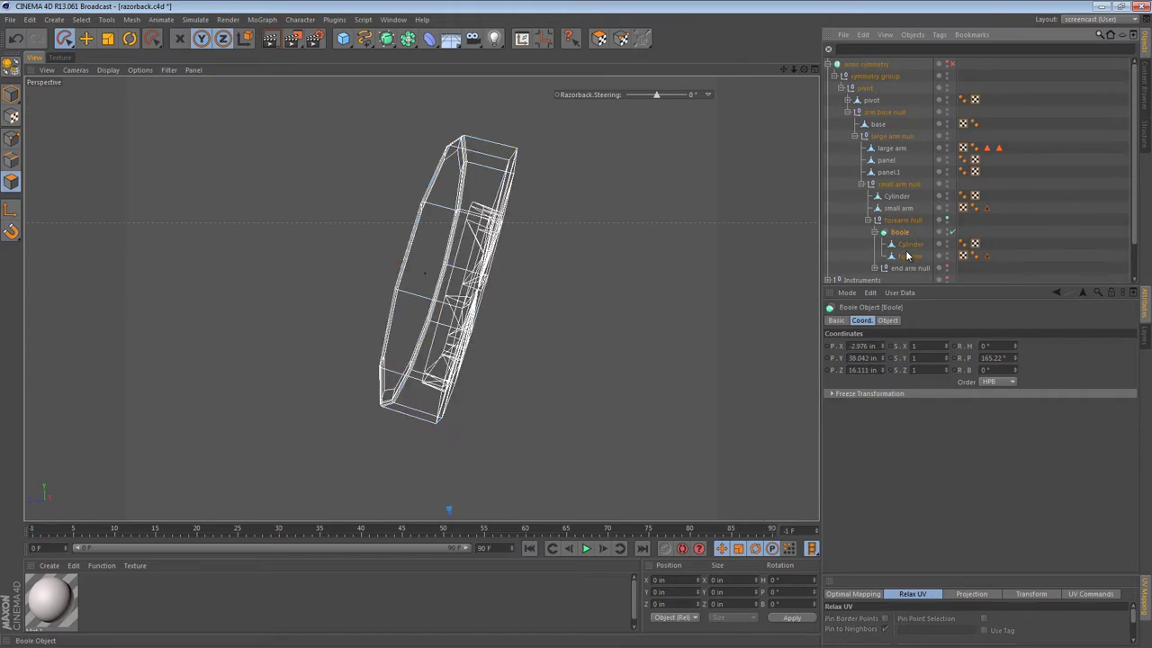
left_click(888, 322)
left_click(1000, 357)
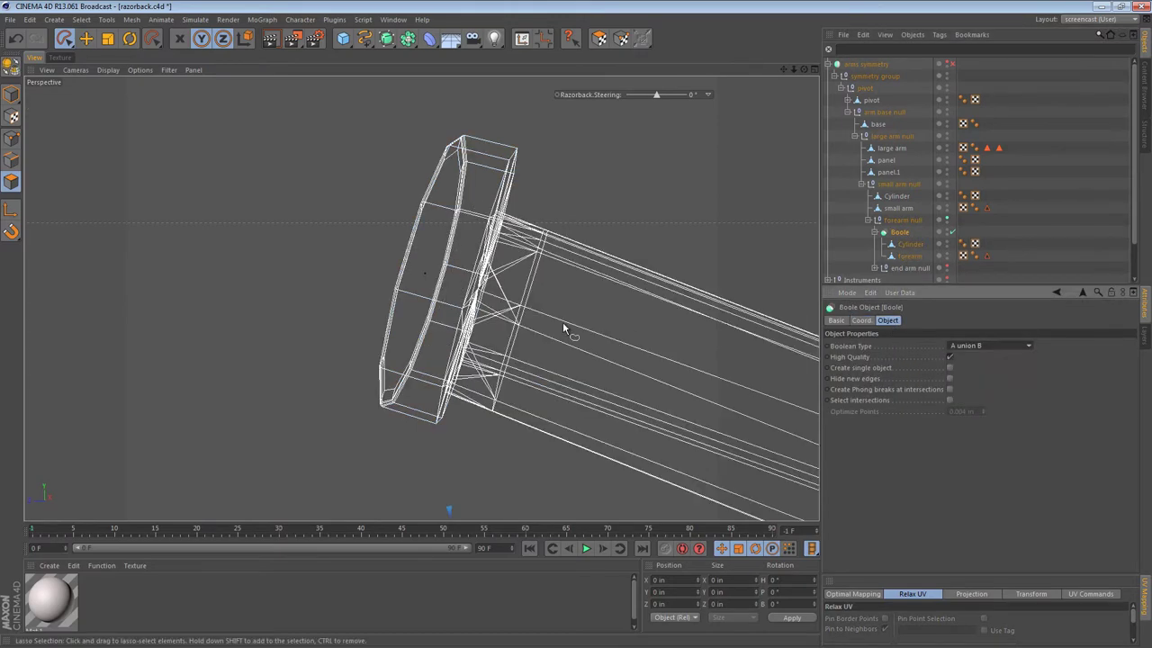
mouse_move(563, 322)
left_mouse_down("alt")
mouse_move(404, 284)
mouse_move(576, 312)
left_mouse_up("alt")
key("n")
key("b")
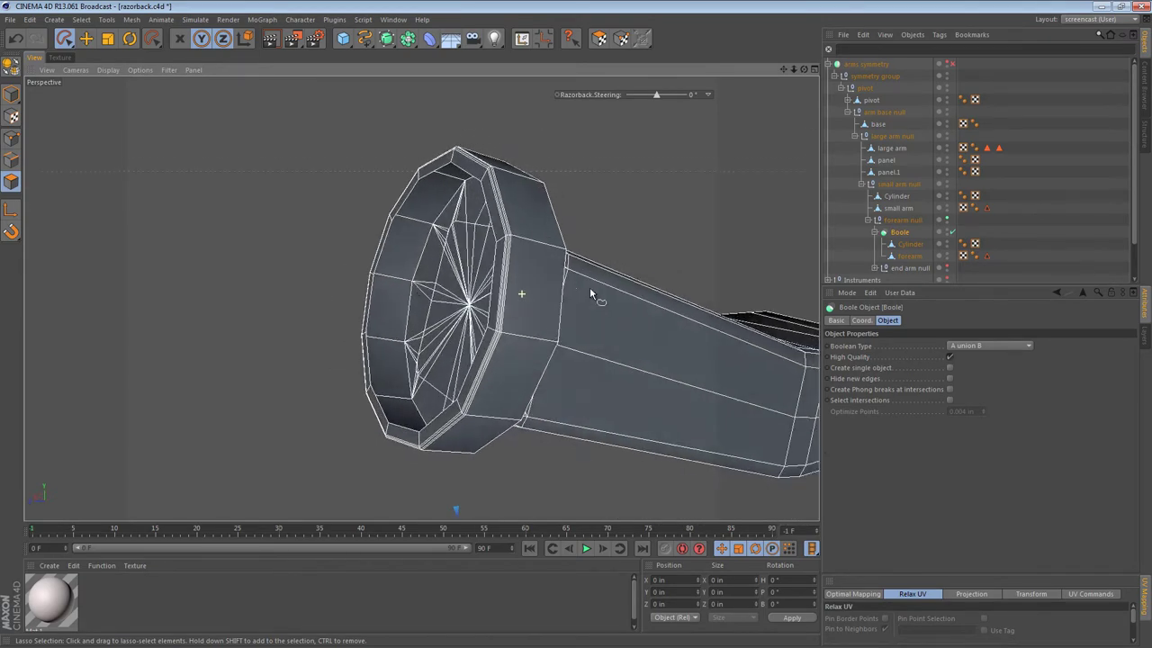
mouse_move(605, 293)
left_mouse_down("alt")
mouse_move(630, 301)
mouse_move(477, 260)
mouse_move(346, 267)
mouse_move(621, 293)
left_mouse_up("alt")
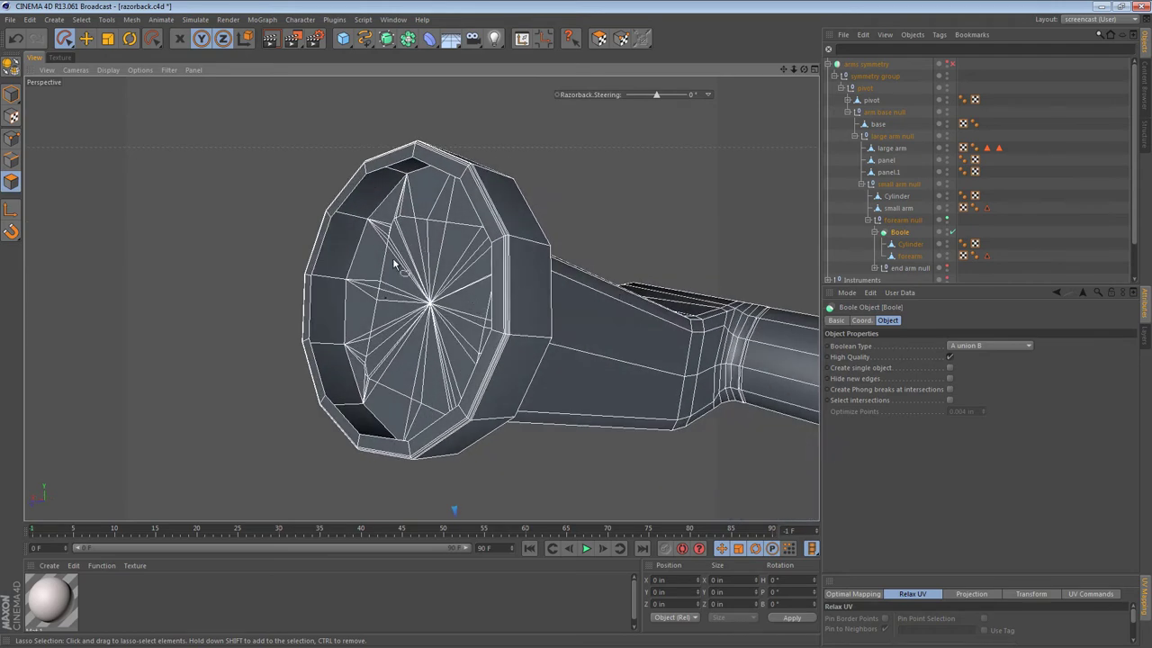
Step: Close the open polygon hole on the joint face of the forearm's collar cylinder
left_click(910, 244)
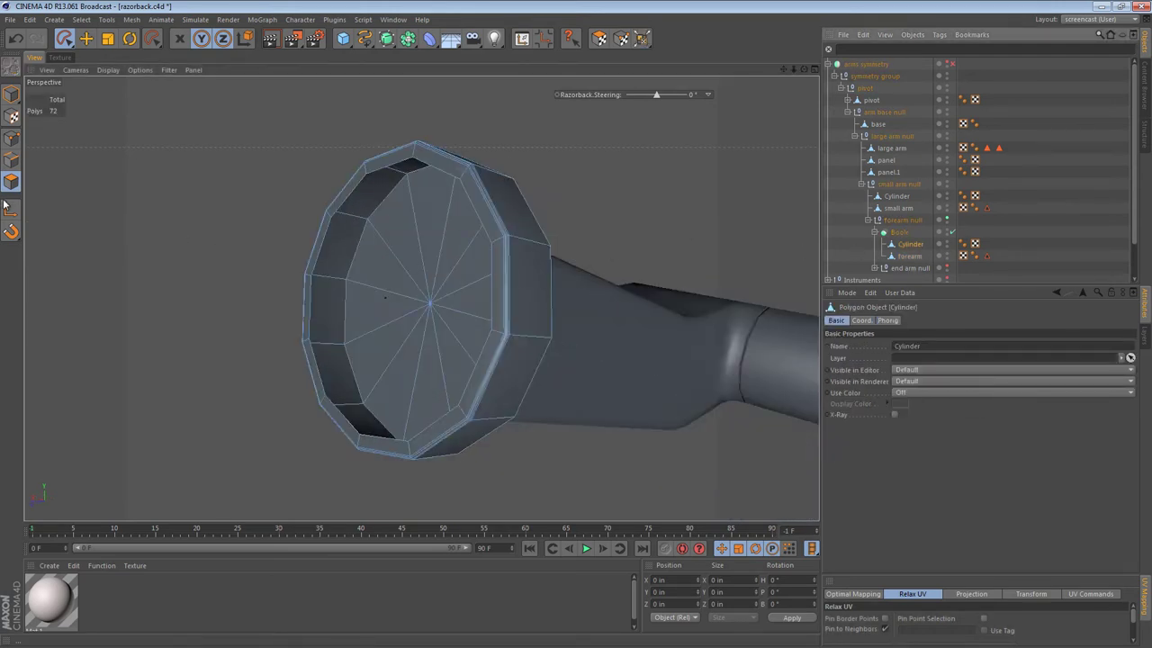
key("m")
key("d")
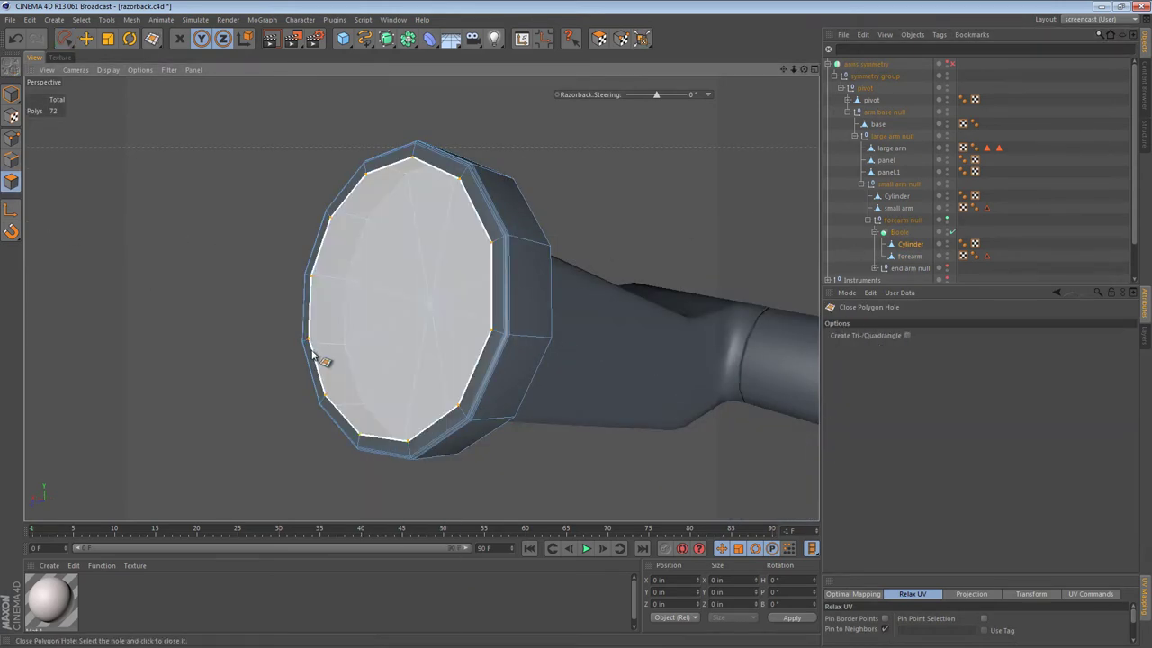
left_click(315, 357)
Step: Close the polygon hole at the forearm's collar end using wireframe display, and return to Gouraud shading
left_click(936, 256)
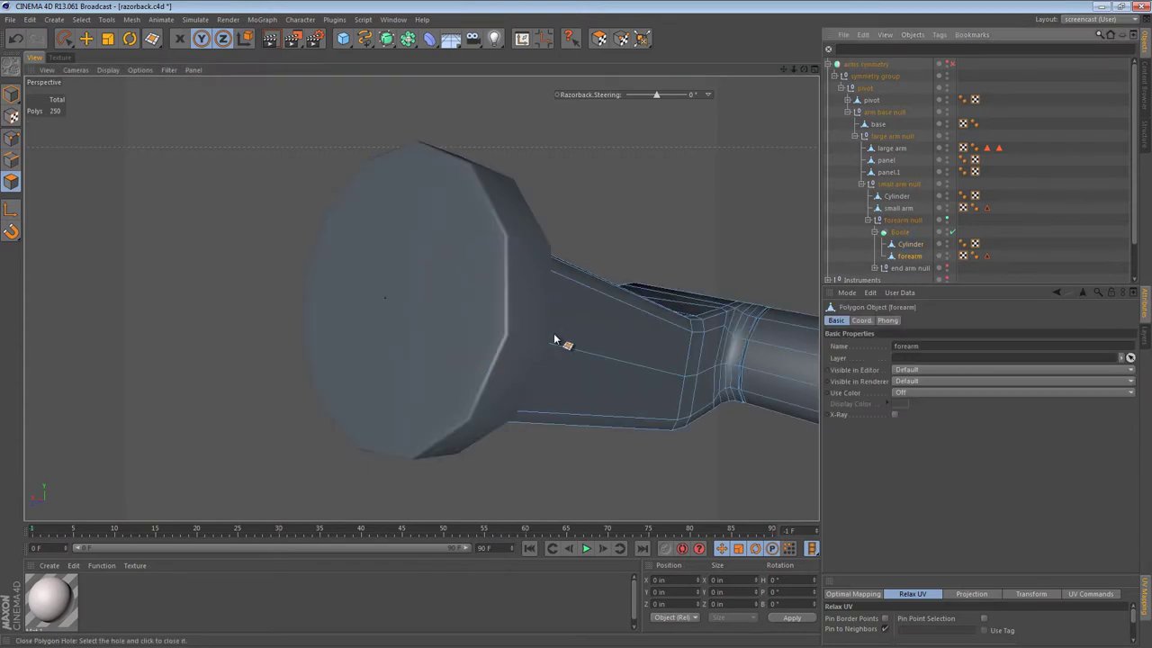
key("n")
key("g")
left_click(414, 214)
key("n")
key("a")
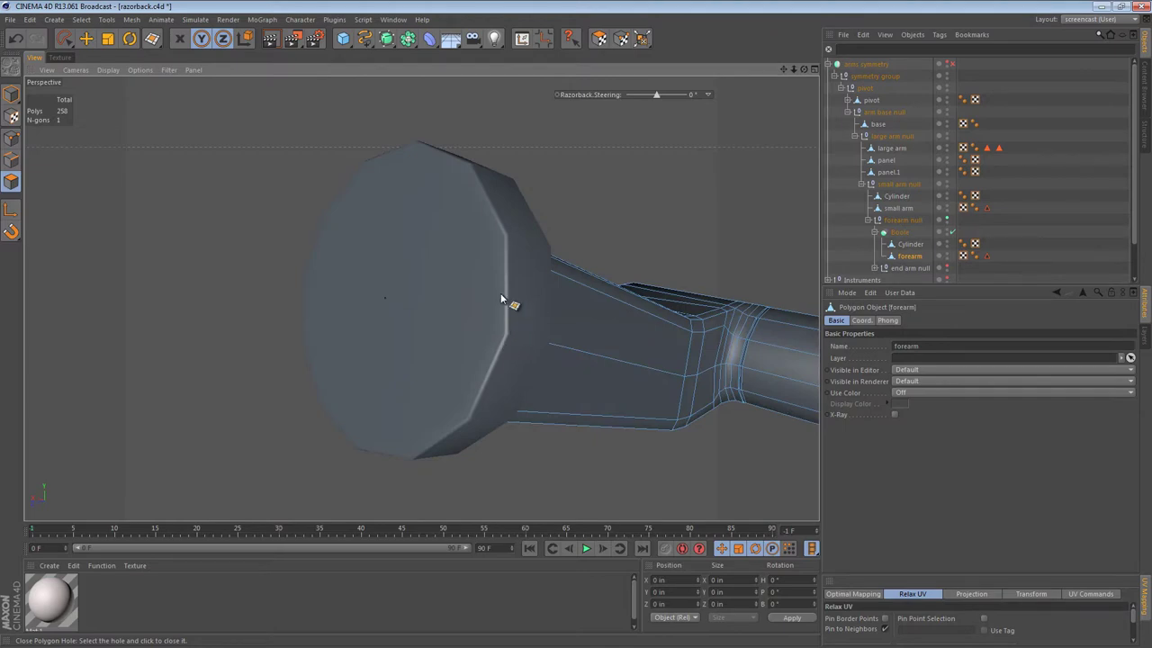
Step: Enable Create single object on the Boole
mouse_move(475, 298)
left_mouse_down("alt")
mouse_move(263, 279)
mouse_move(379, 251)
mouse_move(527, 265)
mouse_move(298, 210)
left_mouse_up("alt")
left_click_drag(528, 268, 460, 298, "alt")
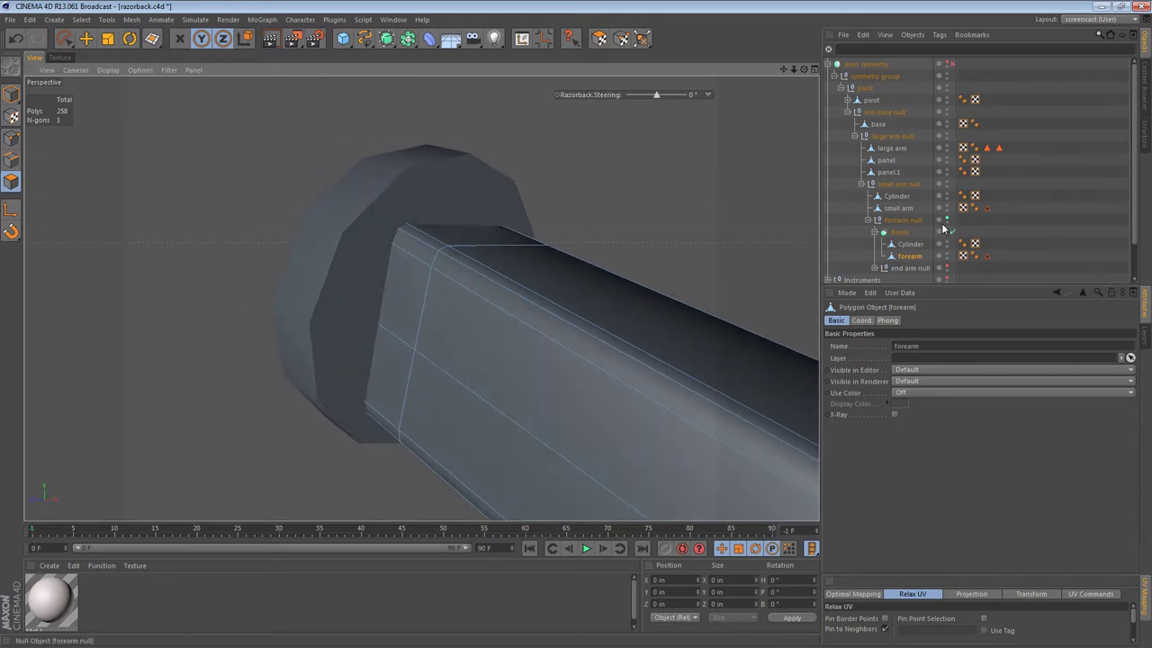
left_click(900, 233)
left_click_drag(527, 290, 455, 261, "alt")
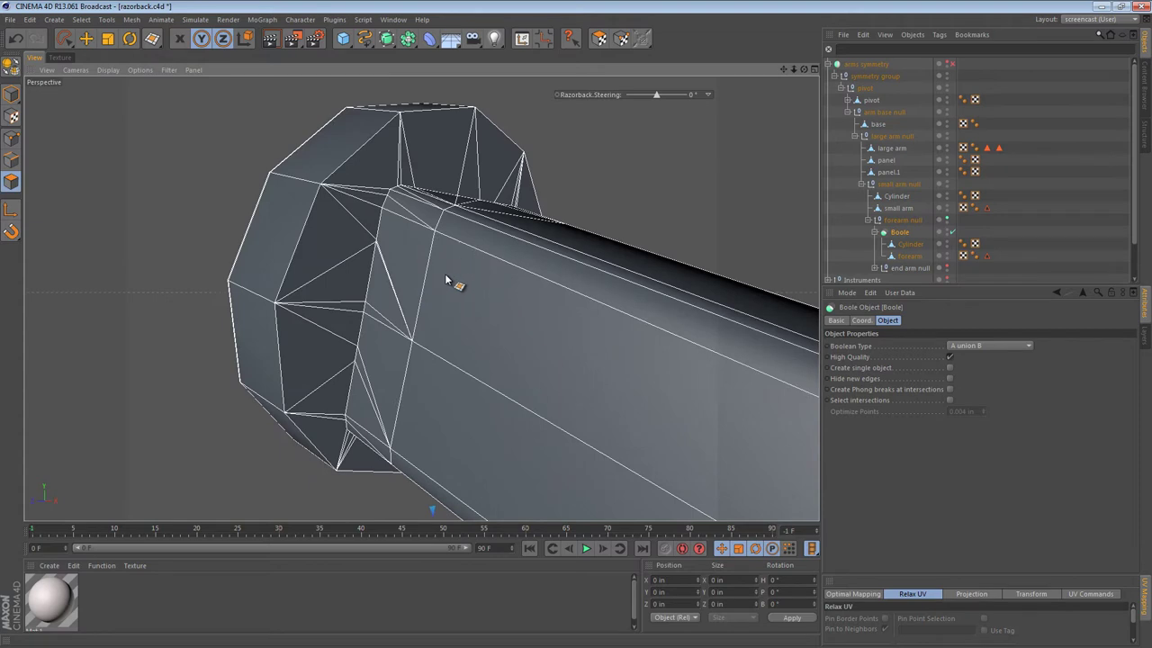
left_click(950, 369)
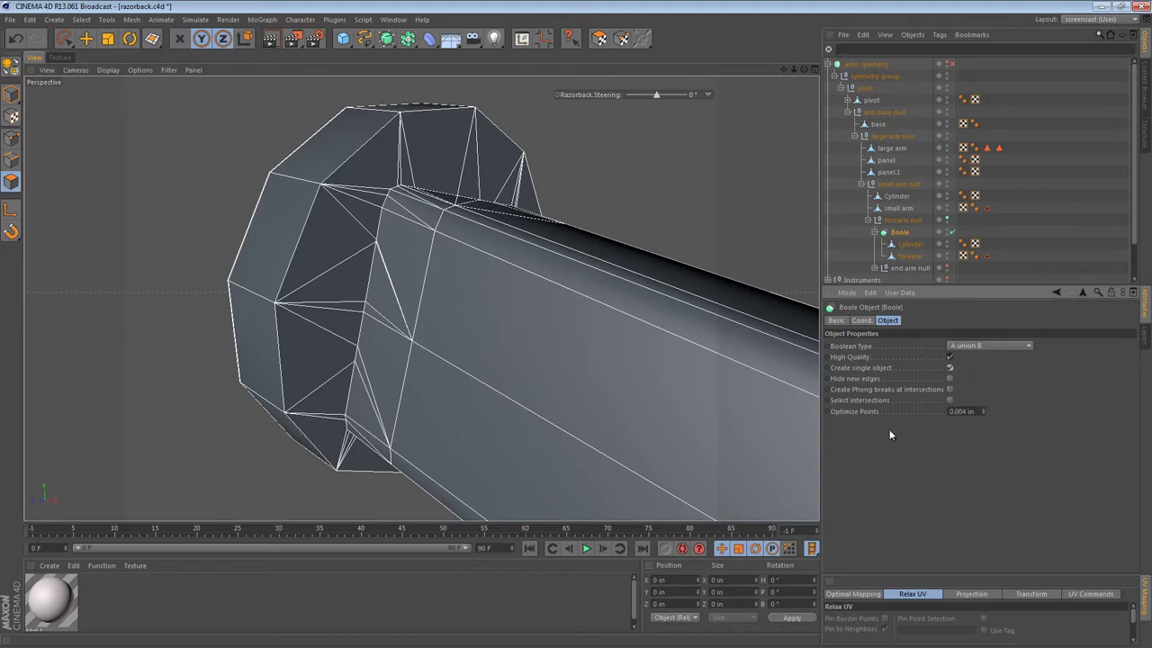
mouse_move(477, 346)
left_mouse_down("alt")
mouse_move(548, 347)
mouse_move(480, 306)
mouse_move(543, 324)
mouse_move(464, 329)
mouse_move(496, 315)
mouse_move(477, 306)
mouse_move(475, 326)
mouse_move(489, 326)
left_mouse_up("alt")
Step: Knife a loop cut at about 90% offset around the collar cylinder's arm-side face and check the Boole mesh
left_click(905, 246)
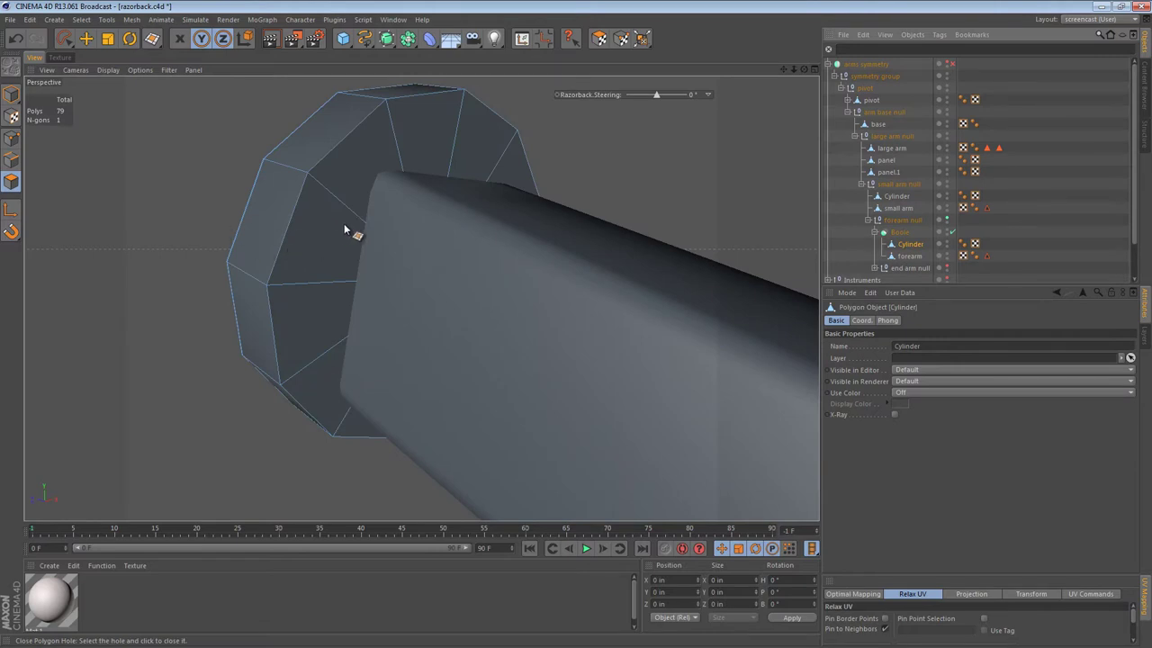
key("k")
left_click(883, 347)
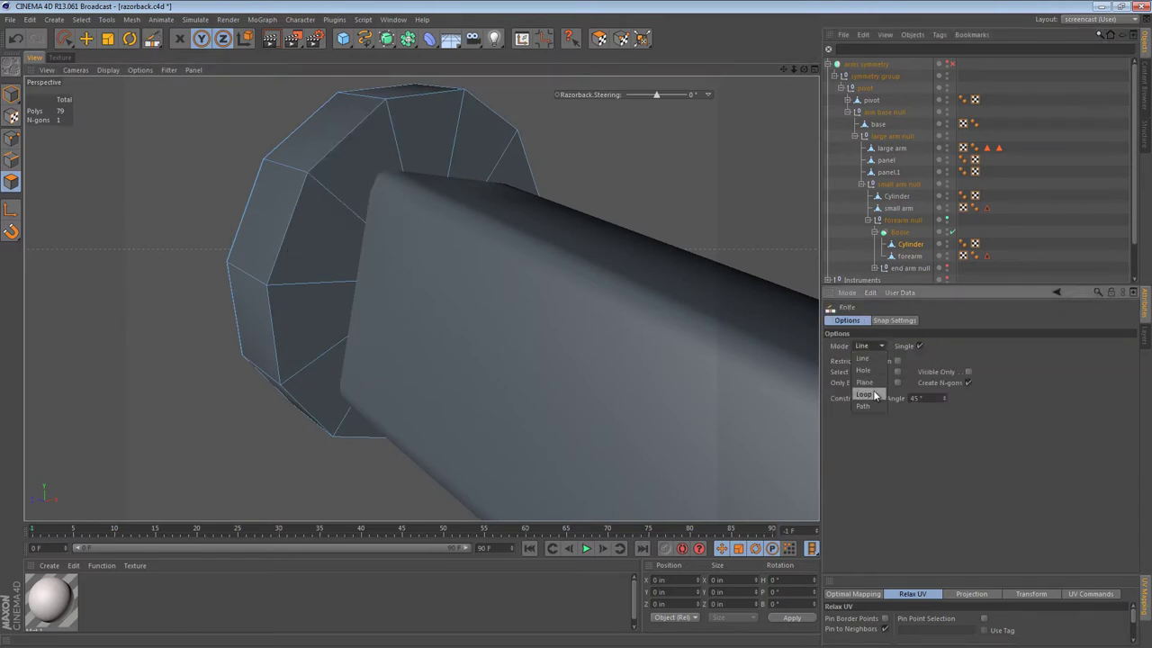
left_click(873, 394)
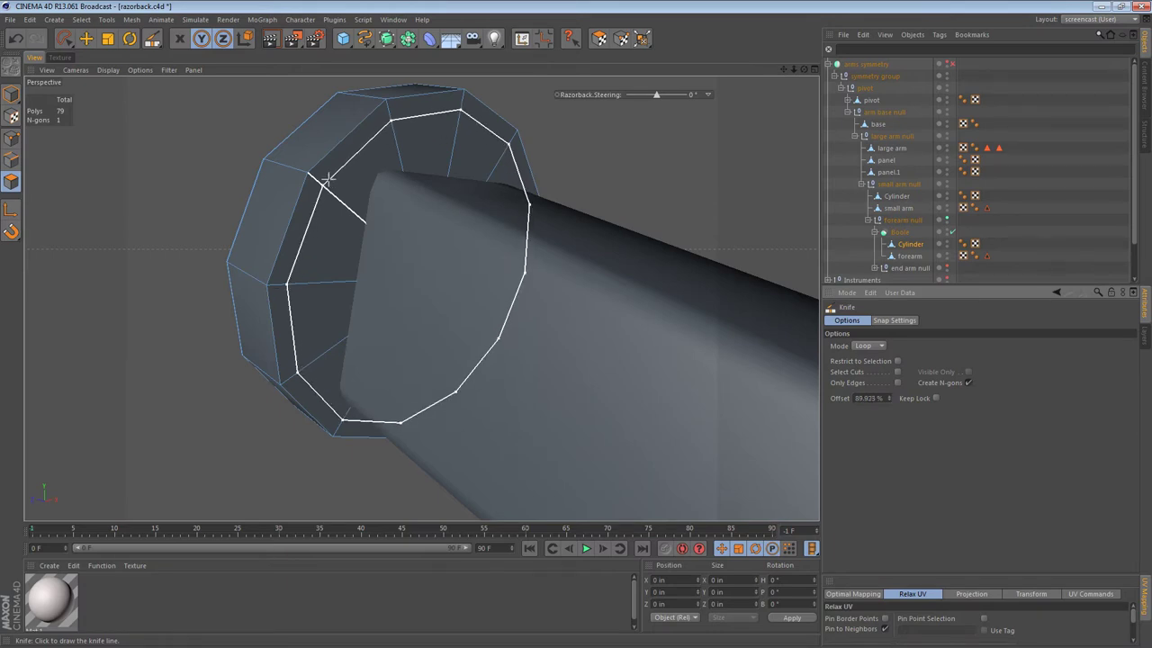
left_click(326, 175)
key("e")
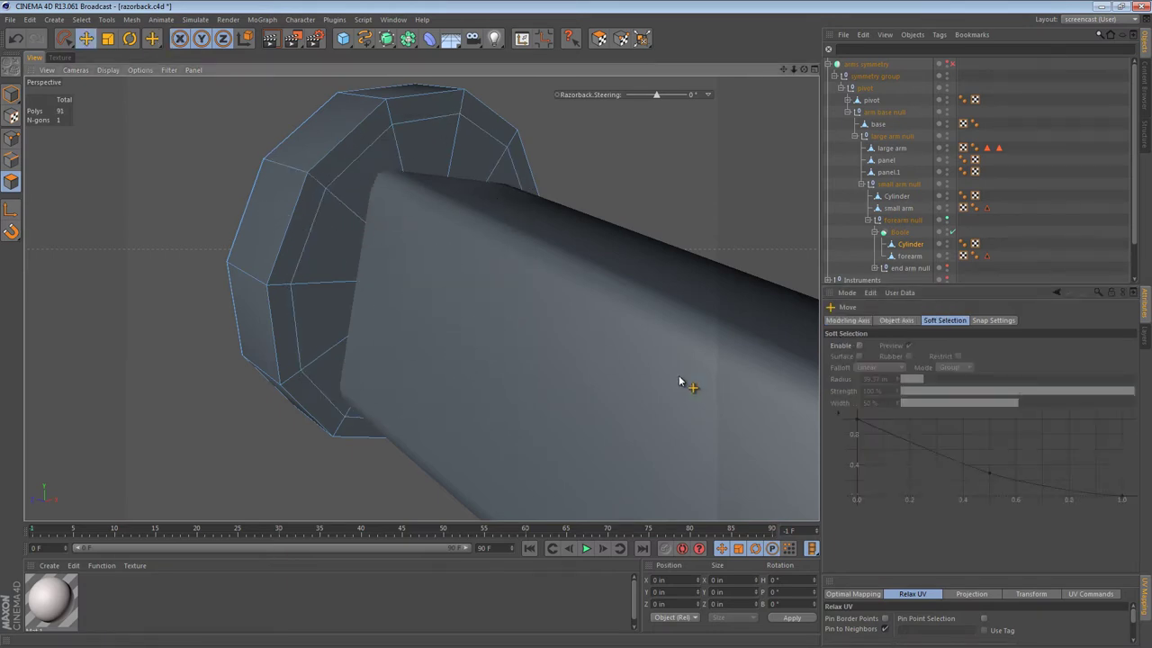
left_click(905, 233)
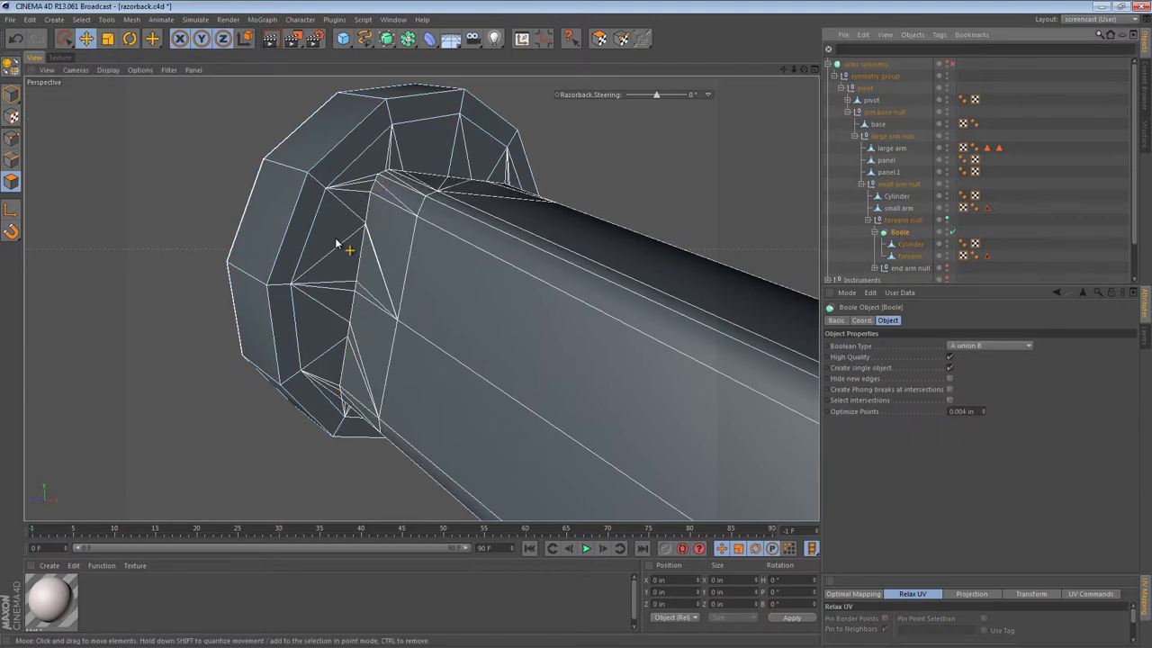
left_click_drag(339, 230, 223, 94, "alt")
left_click_drag(476, 248, 635, 311, "alt")
Step: Show the small arm null and rotate both collar cylinders together about 15° around their shared bank axis in model mode
left_click(907, 244)
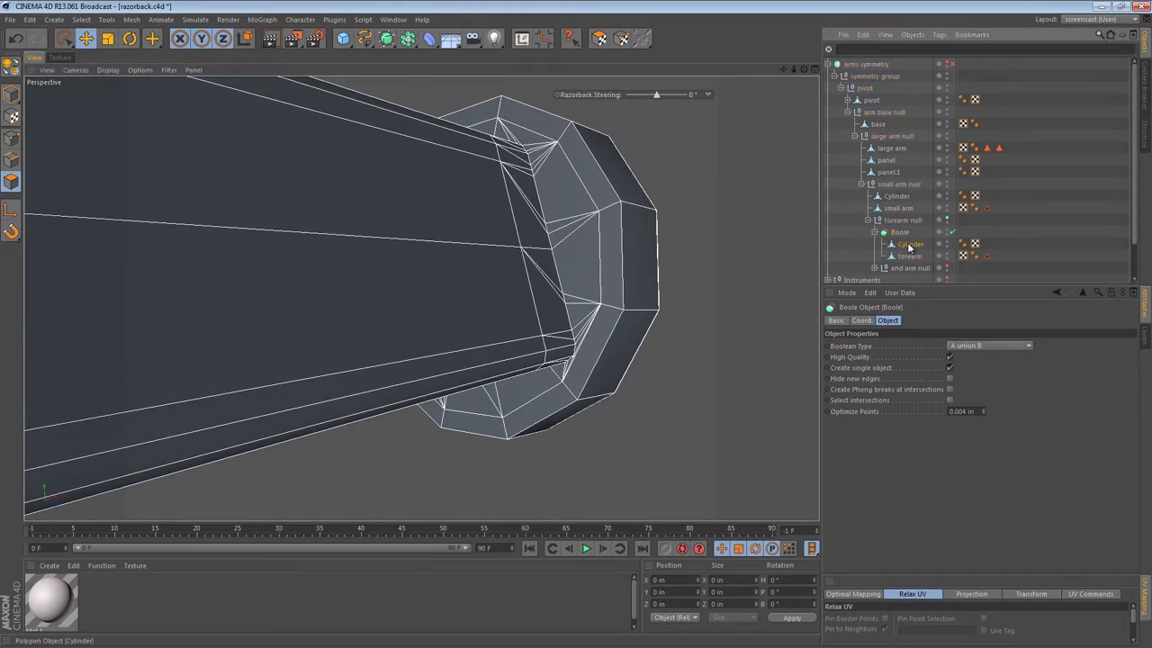
left_click(11, 101)
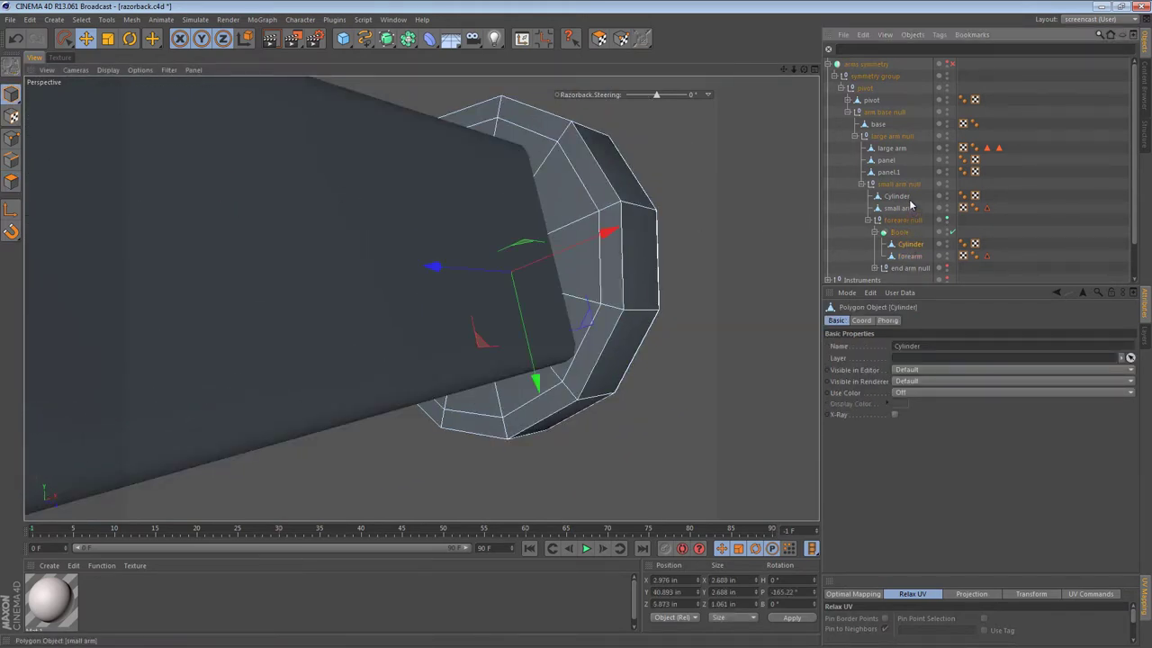
key("r")
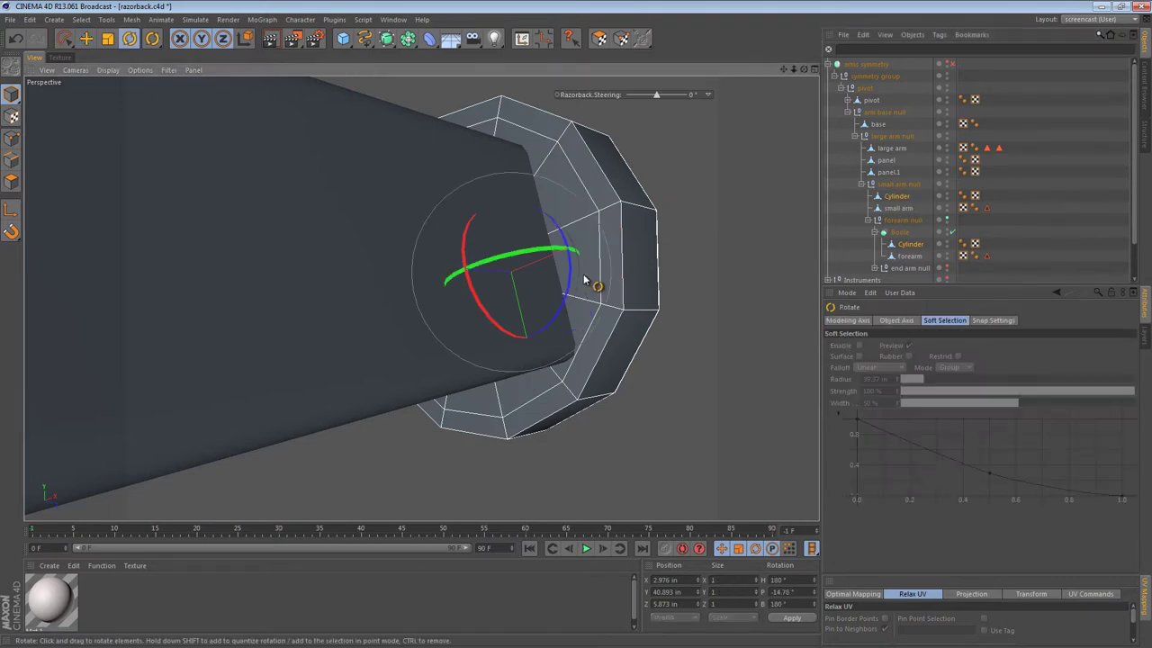
left_click(946, 182)
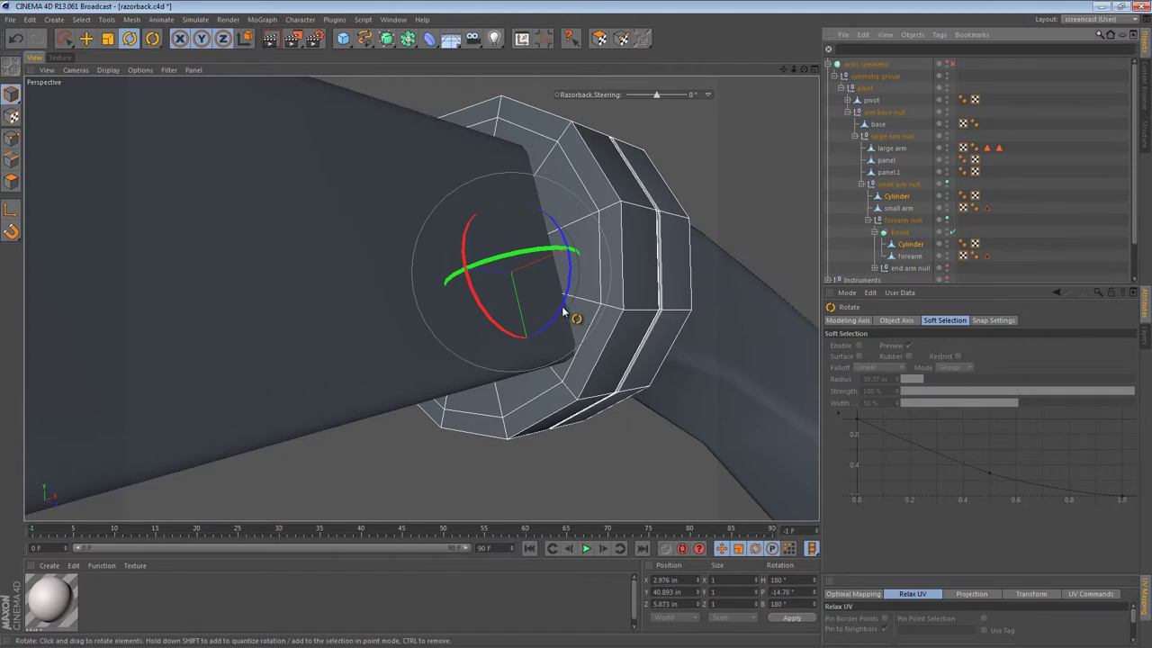
scroll(561, 314, "up", 2)
left_click_drag(560, 290, 531, 219)
left_click_drag(308, 215, 314, 222)
left_click_drag(493, 291, 216, 160, "alt")
left_click_drag(532, 329, 530, 295, "alt")
scroll(527, 322, "down", 2)
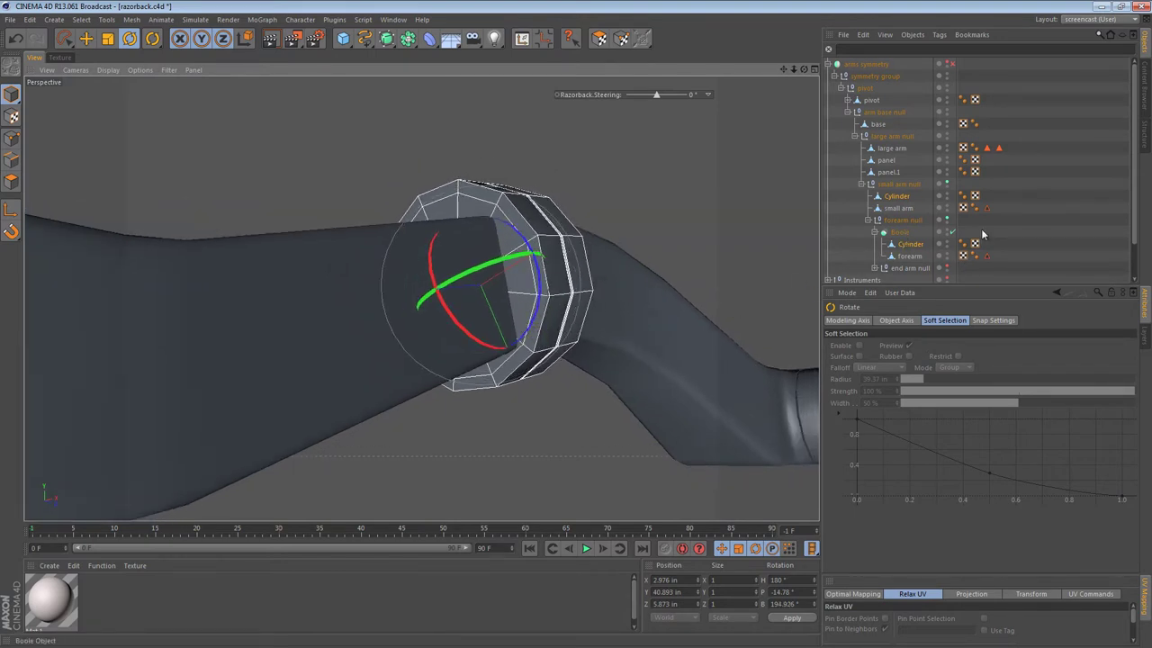
Step: Hide the small arm null and reselect the Boole to examine the edges where the forearm meets the collar
double_click(948, 186)
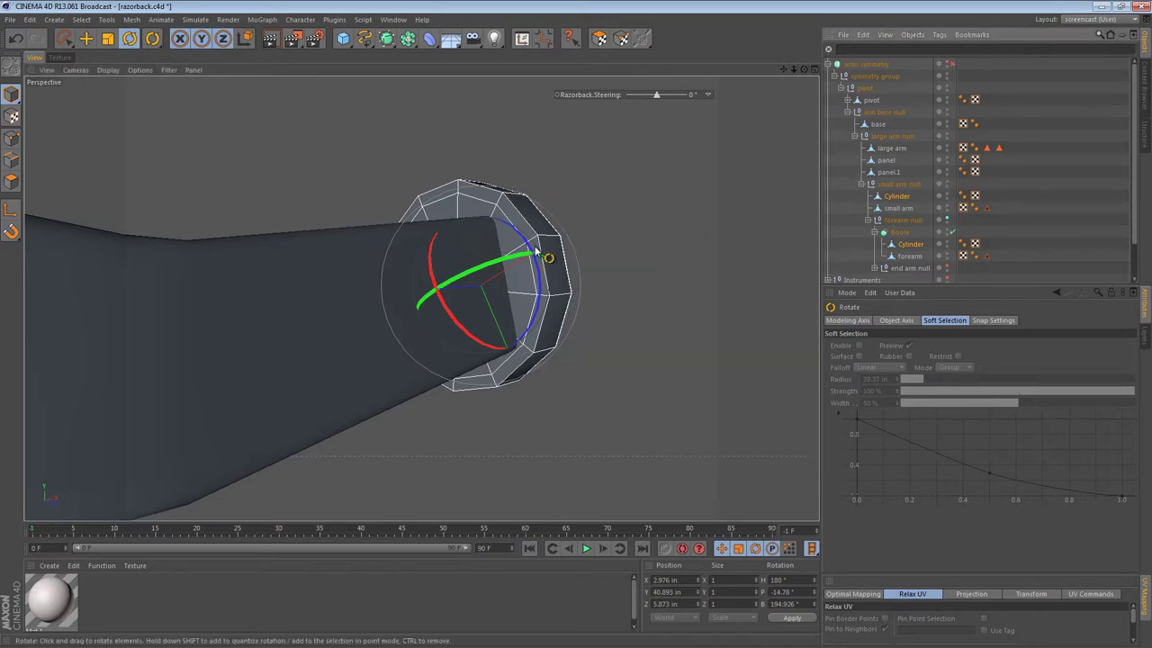
right_click_drag(506, 249, 559, 254, "alt")
left_click_drag(559, 255, 752, 302, "alt")
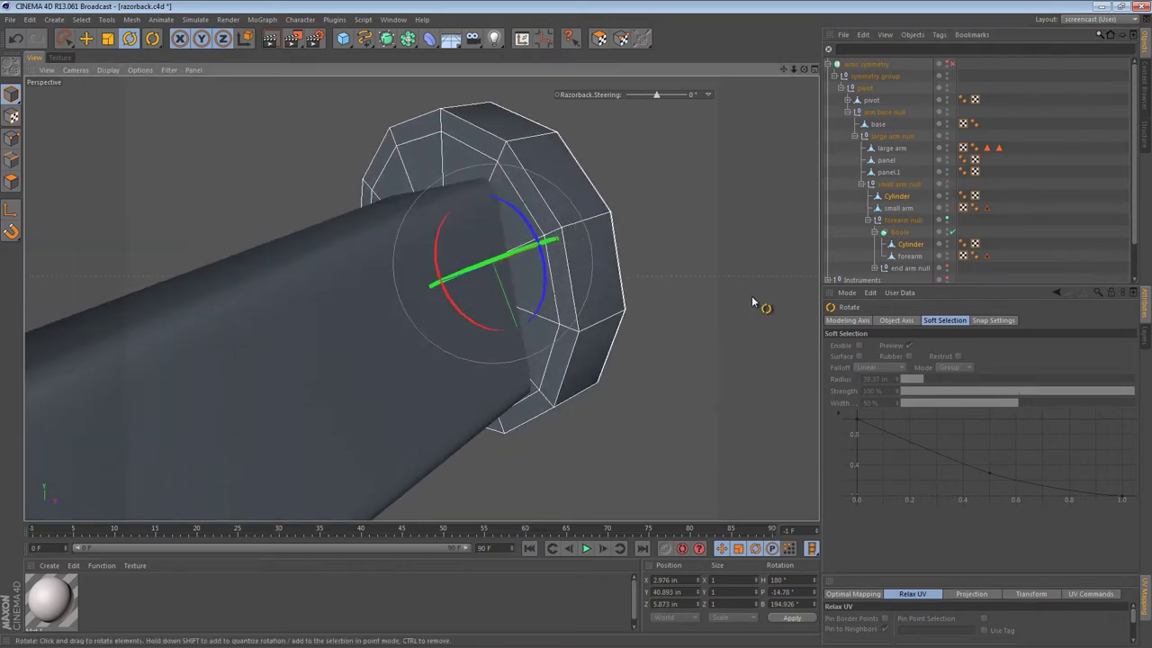
left_click(899, 233)
left_click_drag(509, 237, 654, 208, "alt")
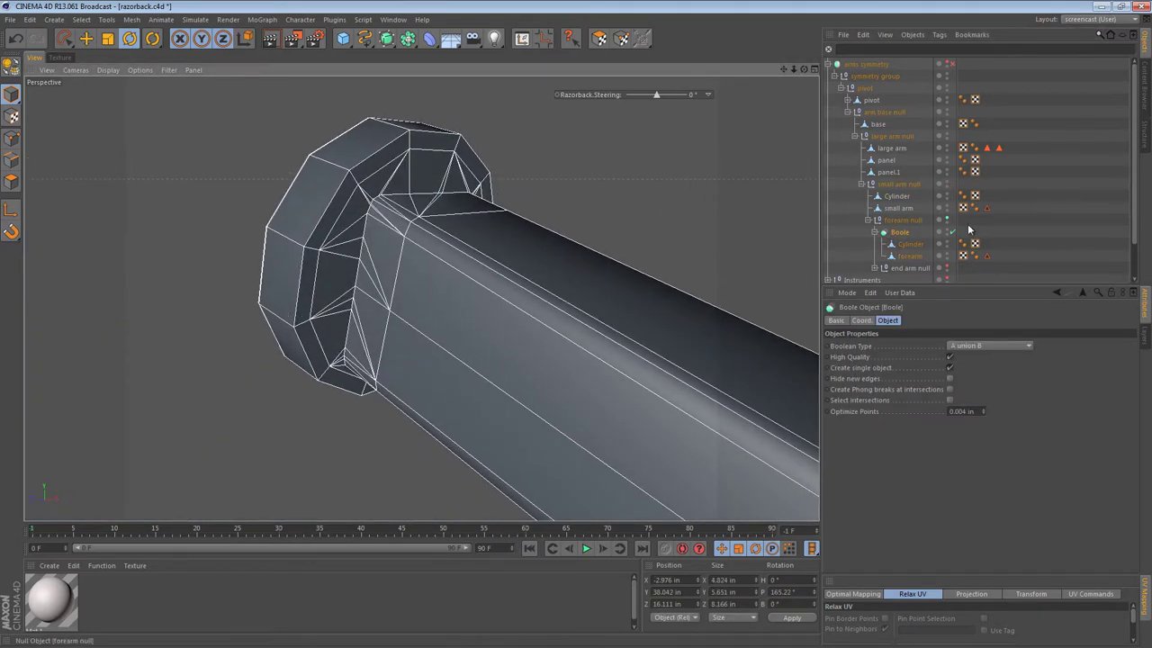
Step: Make the Boole editable and remove its wrapper null, leaving the Cylinder+forearm mesh directly under the forearm null
key("c")
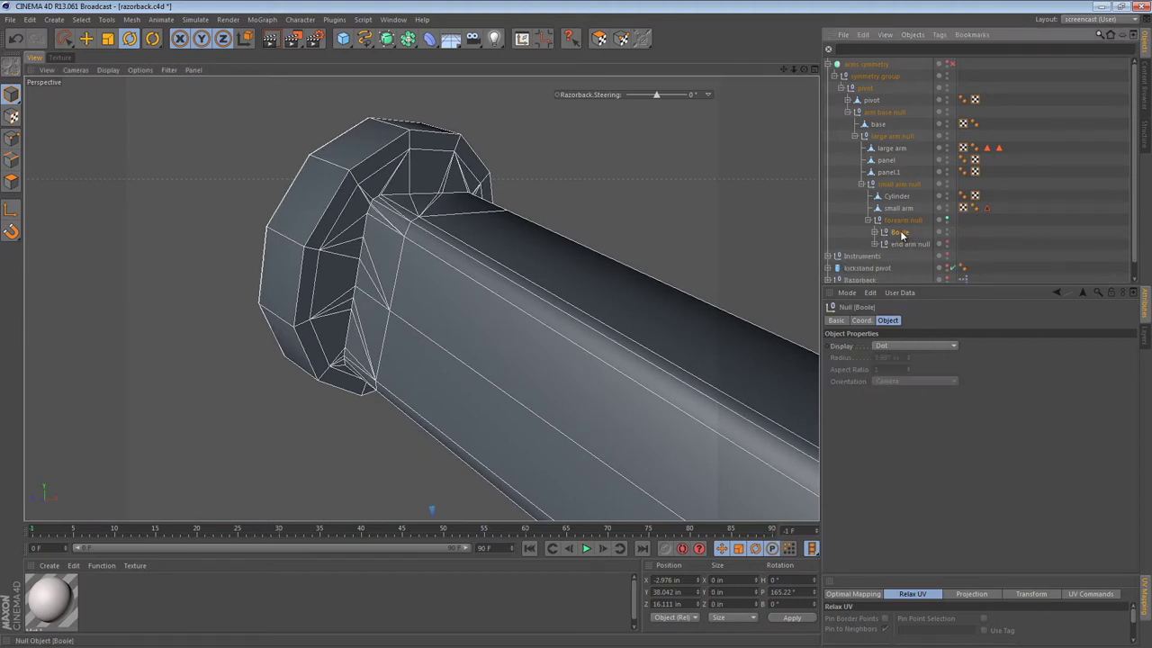
key("Delete")
left_click(900, 234)
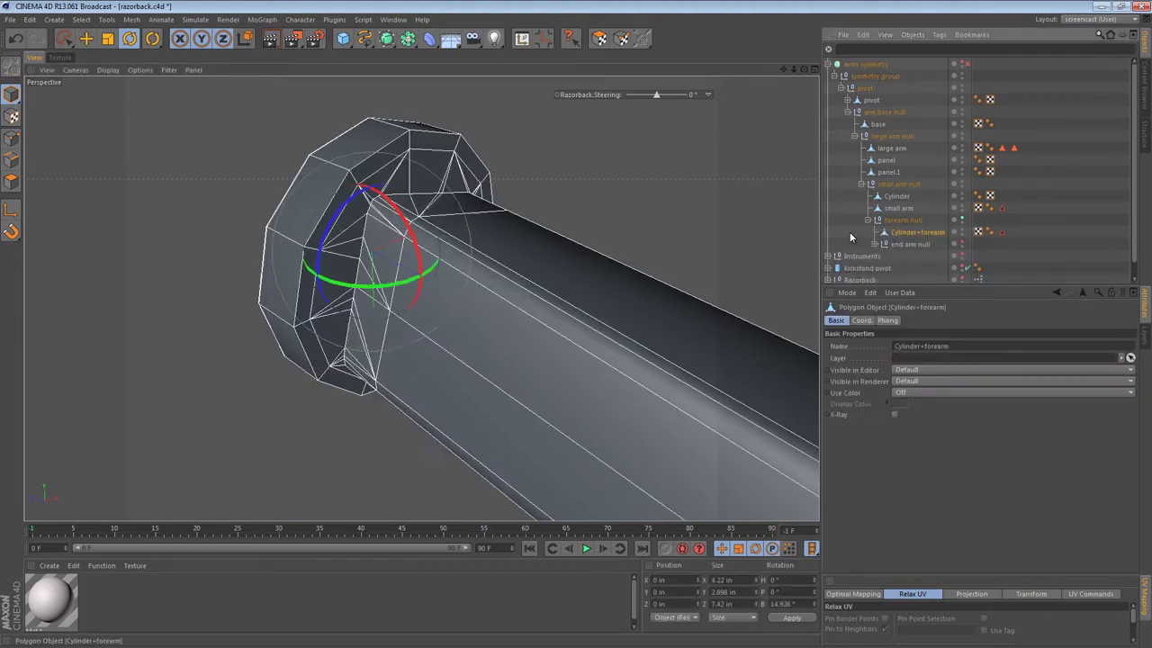
Step: Weld the three closely spaced points at the near upper corner where the forearm meets the collar, working in point mode
right_click_drag(363, 235, 442, 219, "alt")
middle_click_drag(454, 200, 416, 248, "alt")
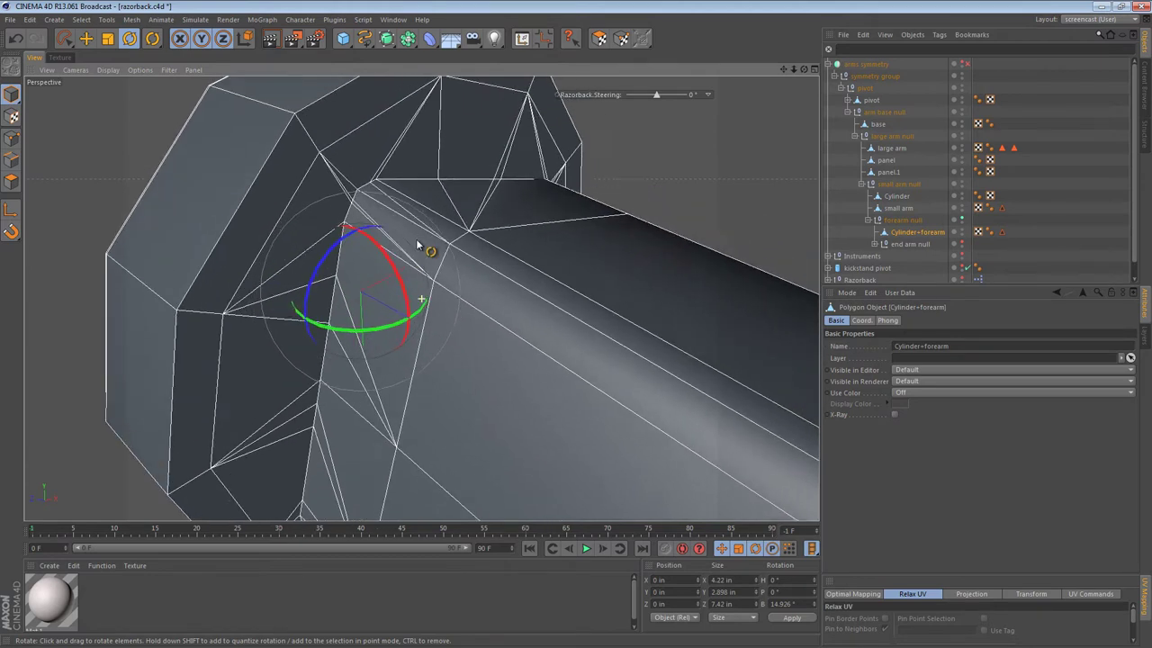
key("e")
left_click(10, 142)
left_click_drag(398, 258, 208, 245, "alt")
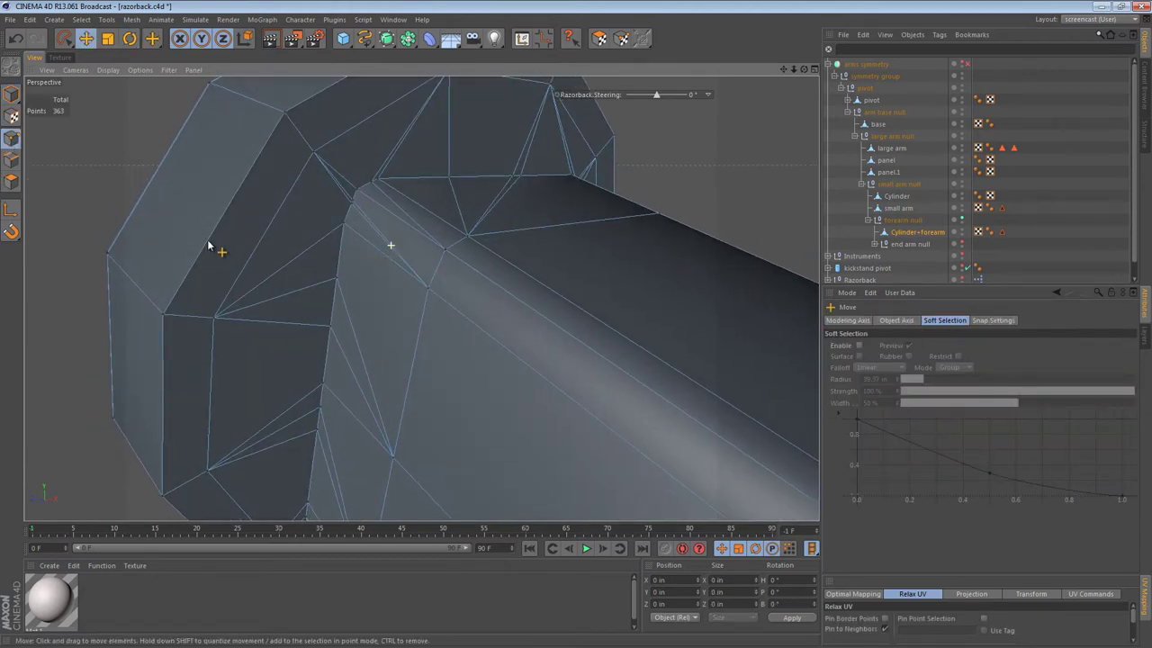
left_click(10, 159)
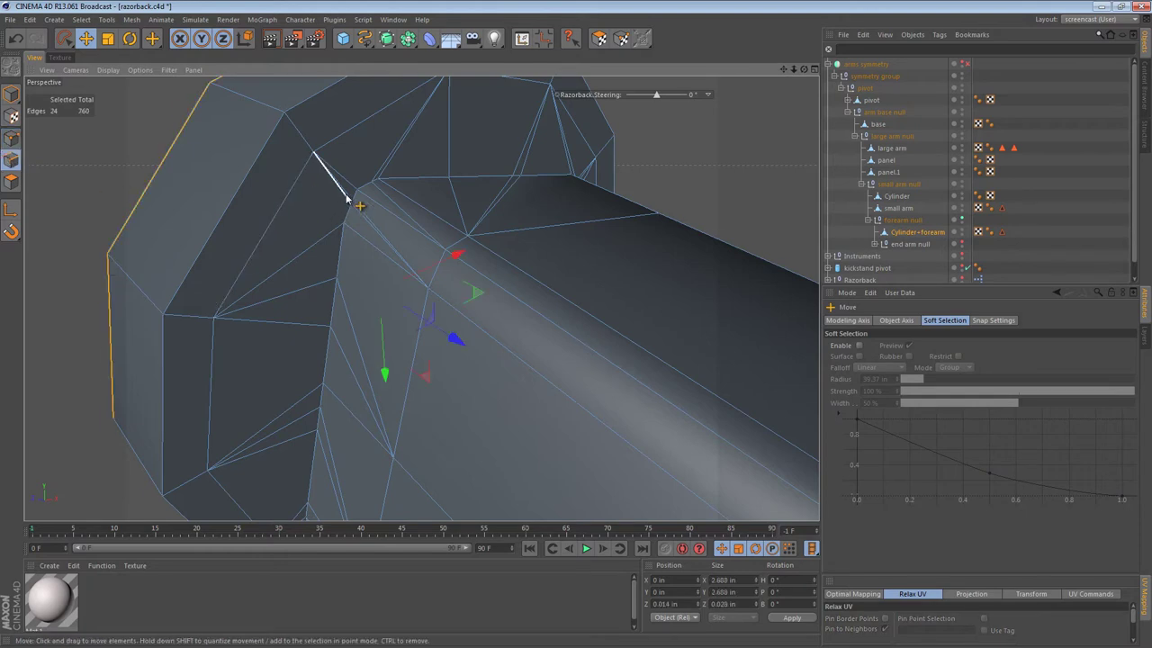
right_click_drag(349, 198, 427, 196, "alt")
left_click(11, 140)
key("space")
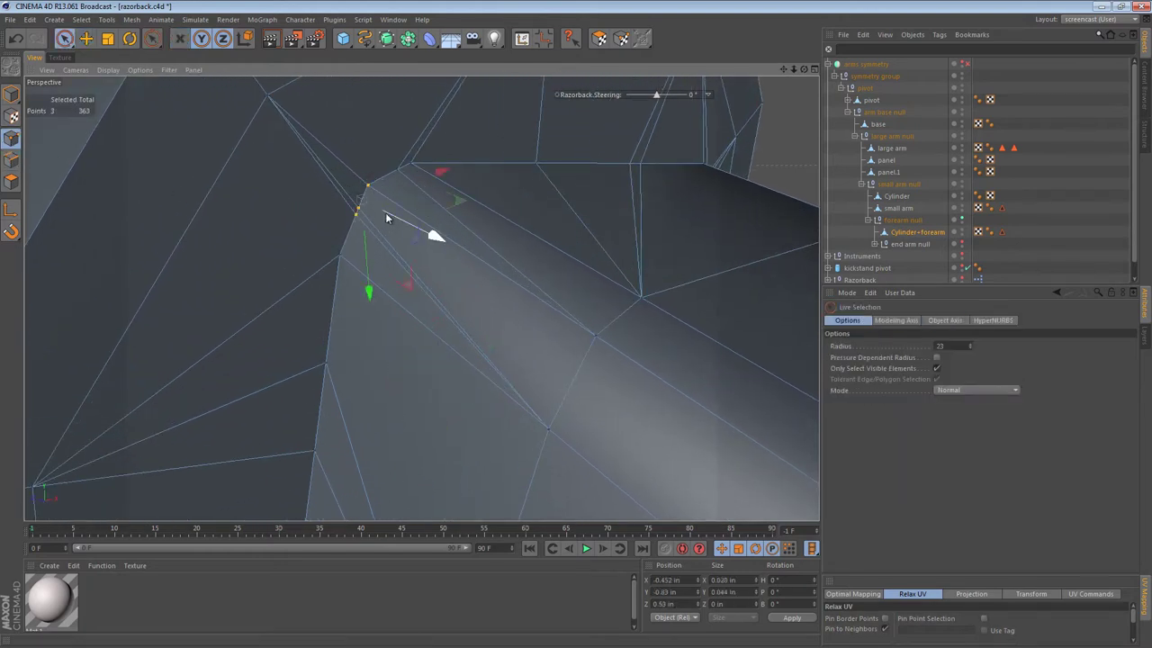
key("m")
key("q")
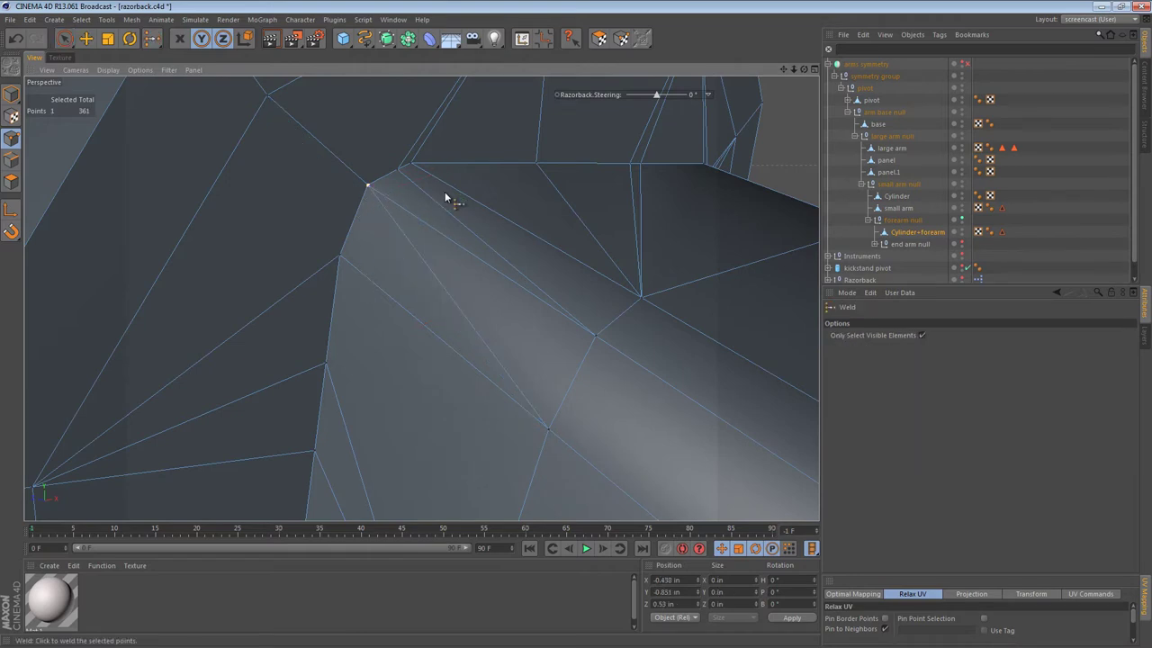
Step: Weld the stray points along the forearm's top seam with the collar into the near upper corner point
middle_click_drag(463, 236, 423, 297, "alt")
left_click_drag(440, 218, 412, 266, "alt")
key("space")
key("space")
left_click_drag(435, 220, 618, 253, "alt")
key("space")
left_click(594, 239)
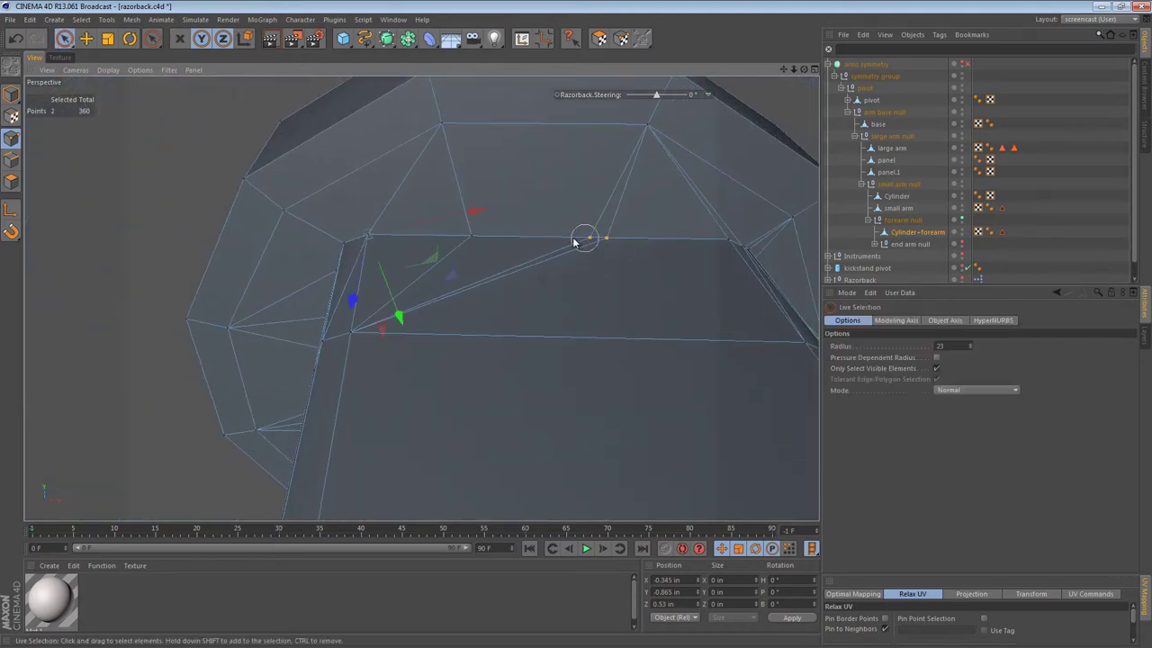
key("space")
left_click(369, 236)
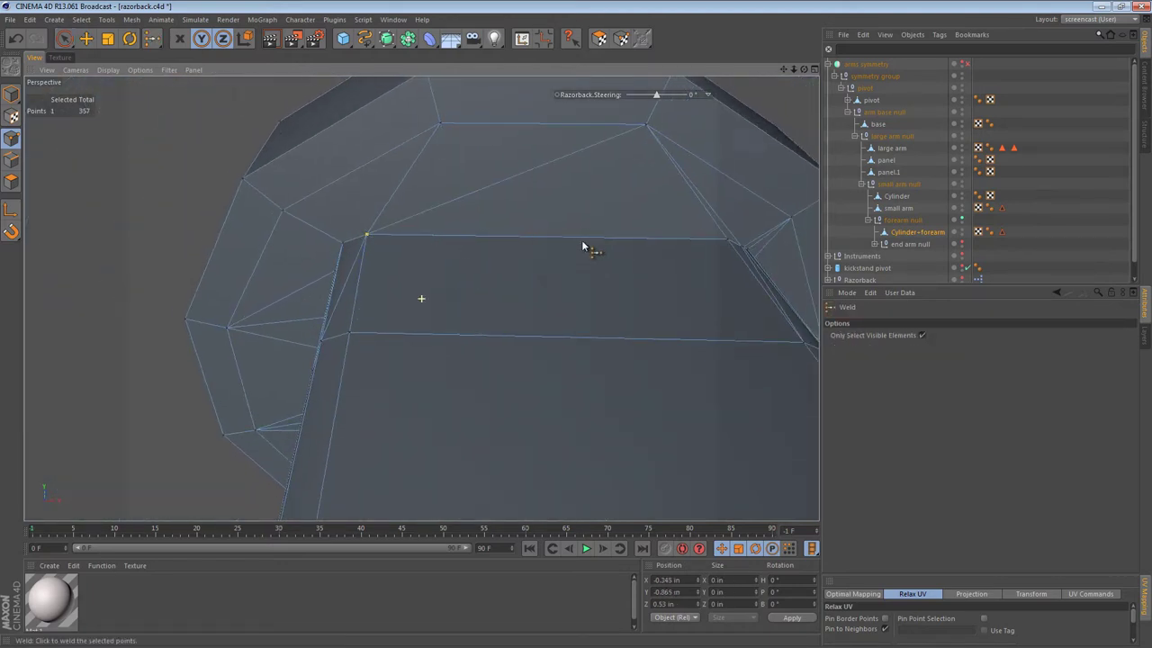
Step: Weld the two neighbouring points at the far end of the top seam into the corner point
left_click_drag(558, 246, 289, 225, "alt")
left_click_drag(437, 250, 279, 236, "alt")
right_click_drag(468, 244, 567, 254, "alt")
key("space")
left_click(455, 210, "shift")
key("space")
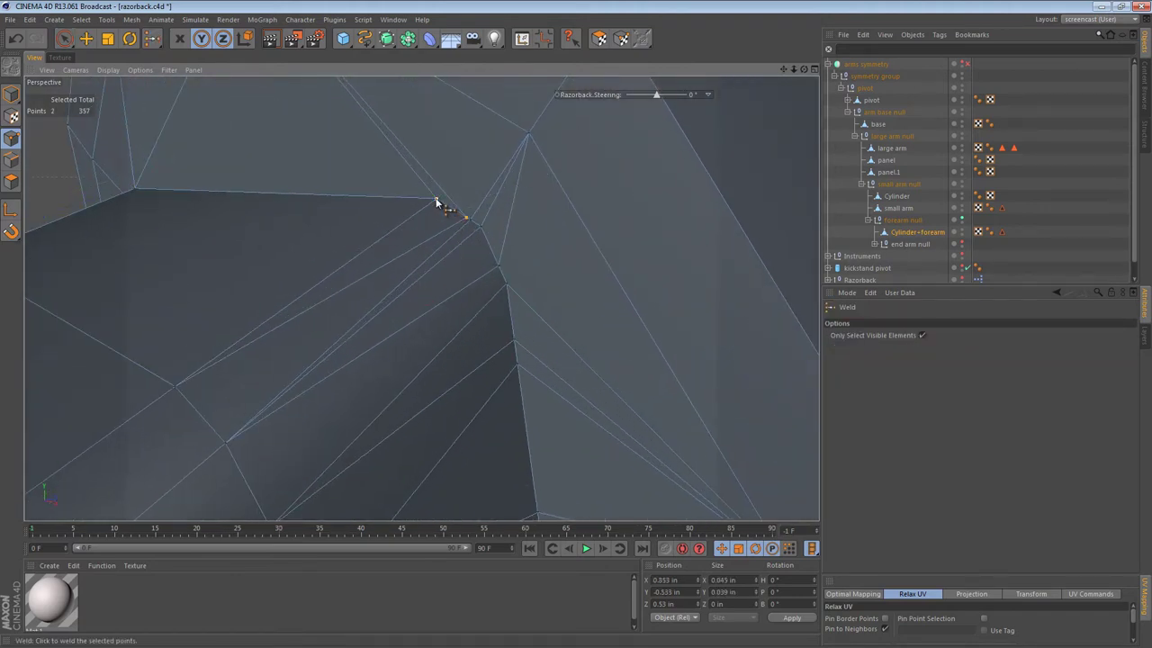
key("space")
Step: Weld the extra points on the far upper rounded corner of the seam, undoing the last weld to choose another target point
key("space")
left_click_drag(470, 244, 398, 334, "alt")
left_click(455, 261)
key("space")
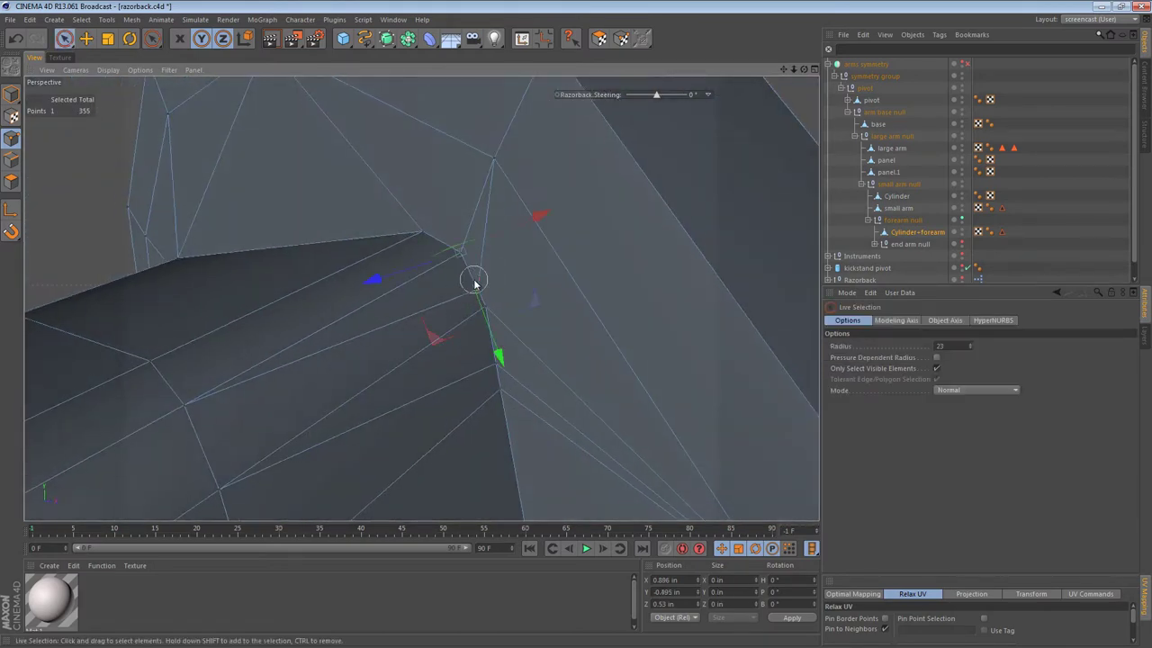
key("space")
left_click(462, 256)
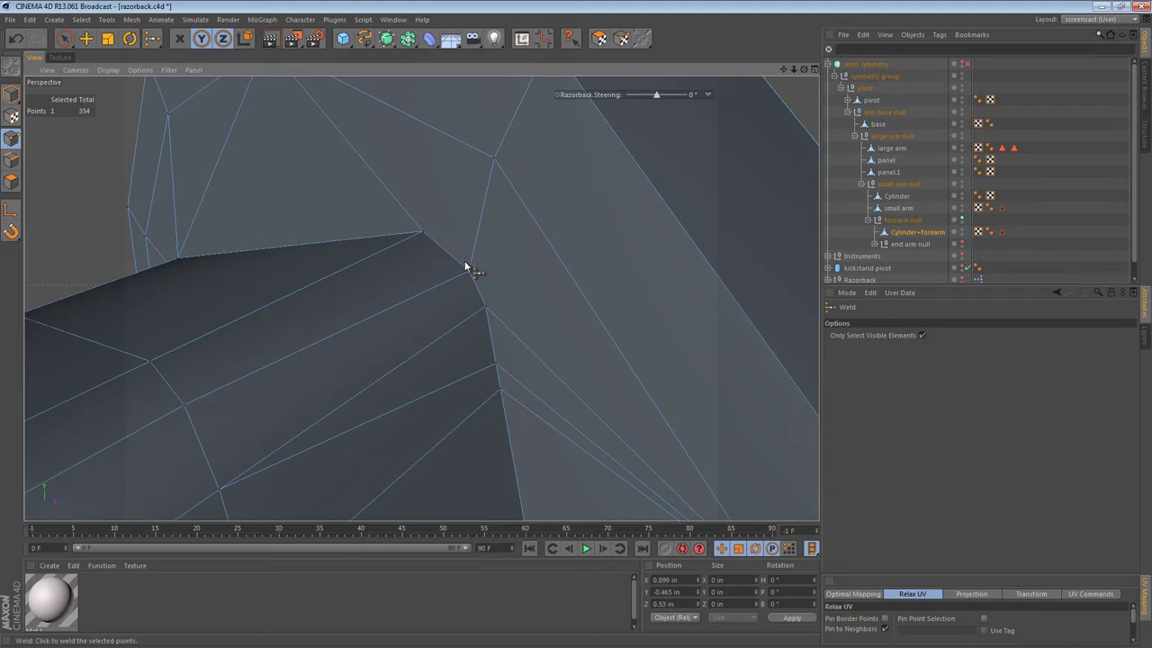
key("ctrl+z")
Step: Weld the two close points just below the far upper rounded corner into the lower one
left_click_drag(513, 333, 442, 226, "alt")
key("space")
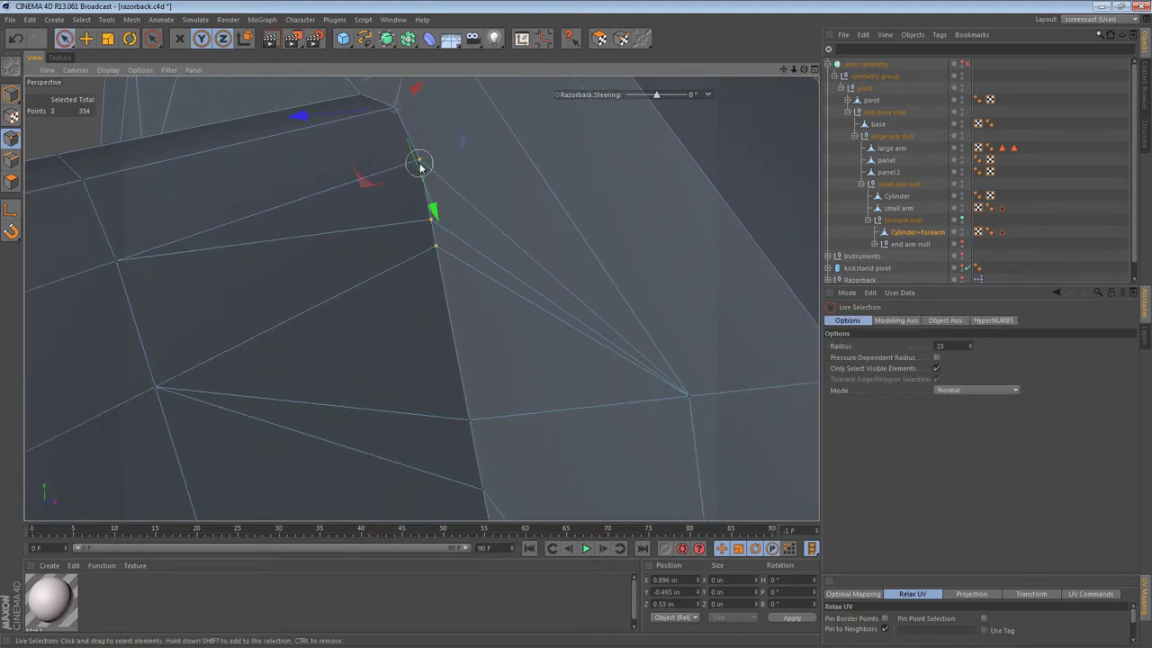
key("space")
left_click_drag(419, 165, 495, 265, "alt")
key("space")
key("space")
key("ctrl+z")
key("space")
key("space")
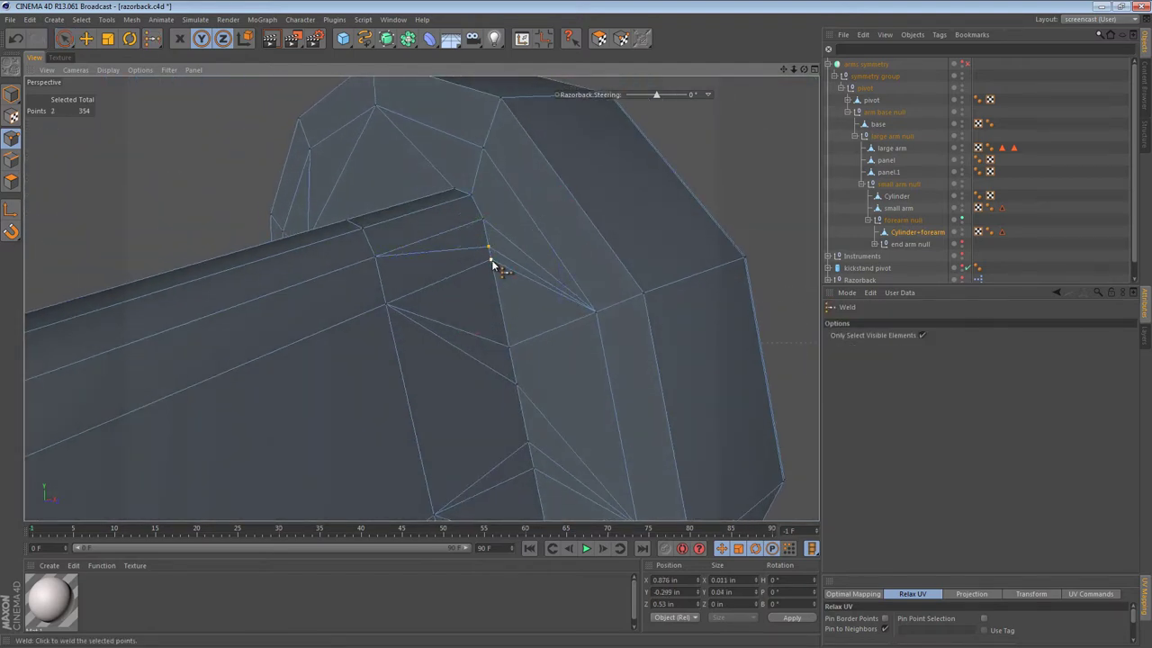
left_click(490, 258)
Step: Weld the five points along the forearm's far side seam into the middle one
key("space")
key("space")
left_click_drag(624, 381, 584, 260, "alt")
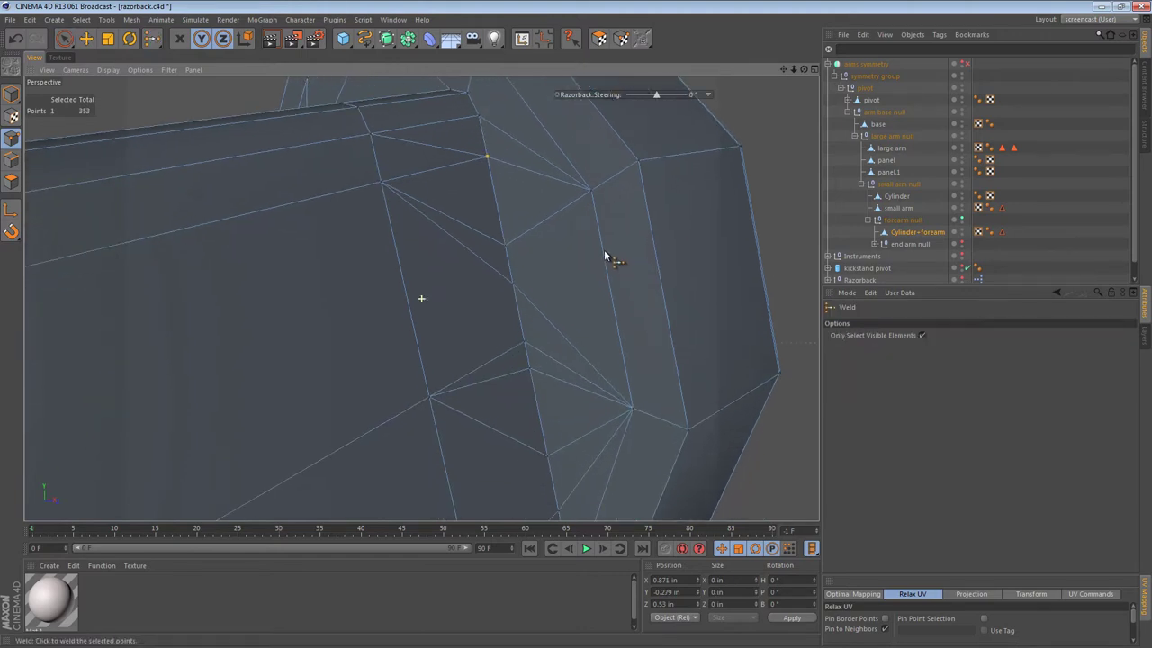
key("space")
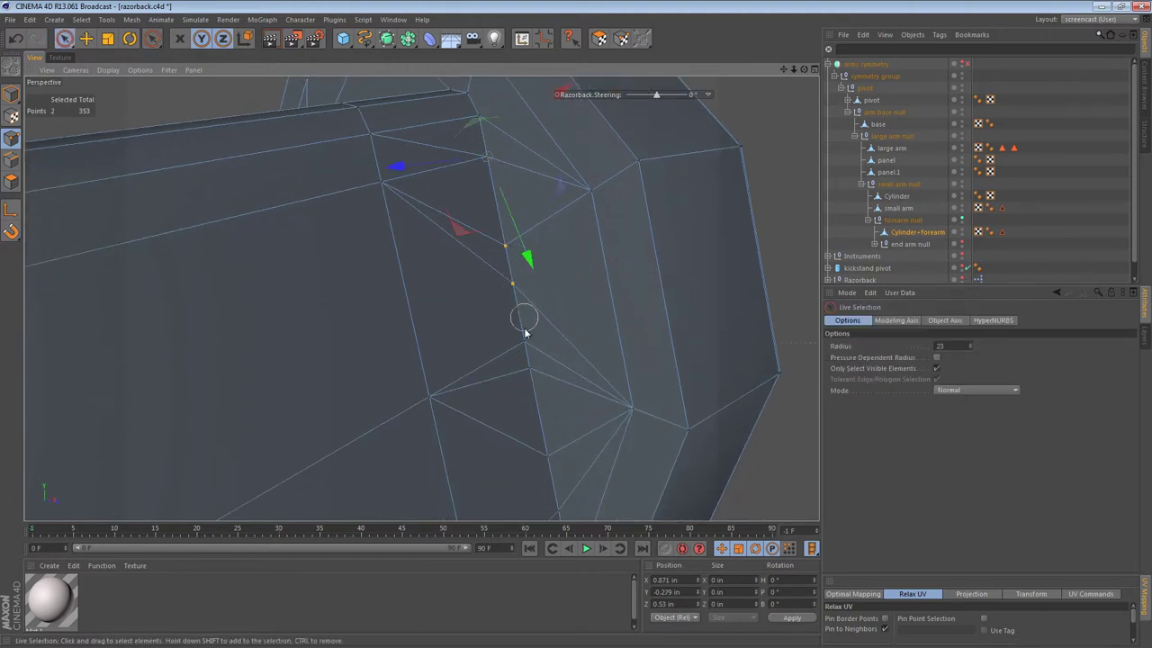
key("space")
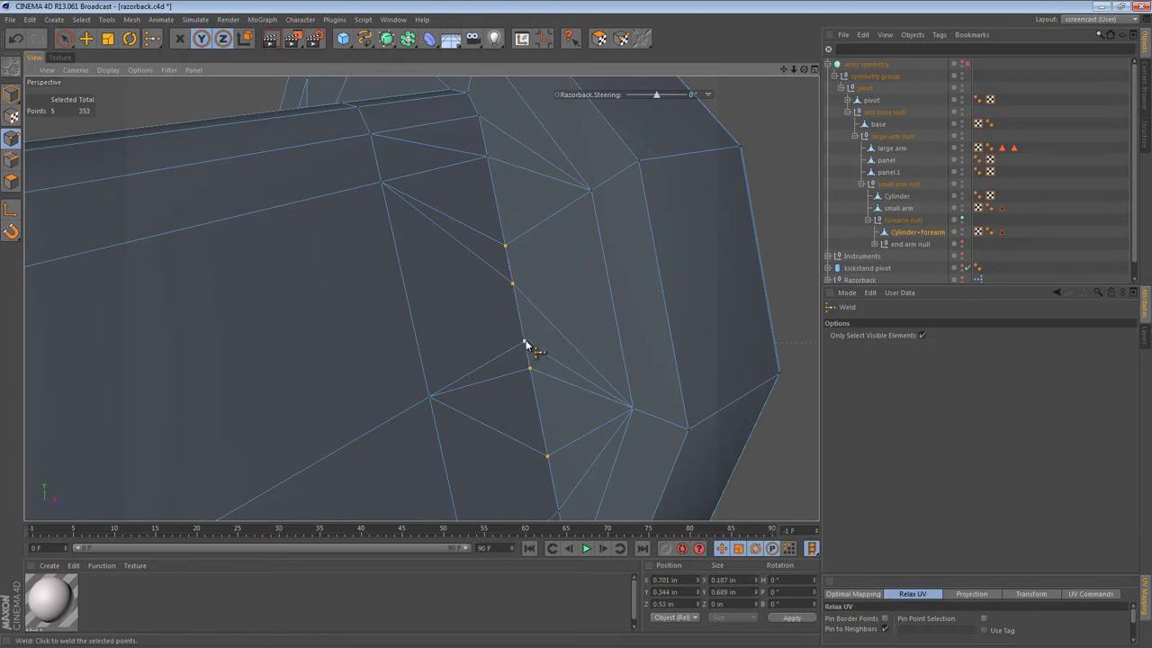
left_click(525, 344)
left_click_drag(534, 357, 508, 307, "alt")
Step: Weld the pair of close points at the lower end of the far side seam into the upper one
key("space")
left_click(481, 291)
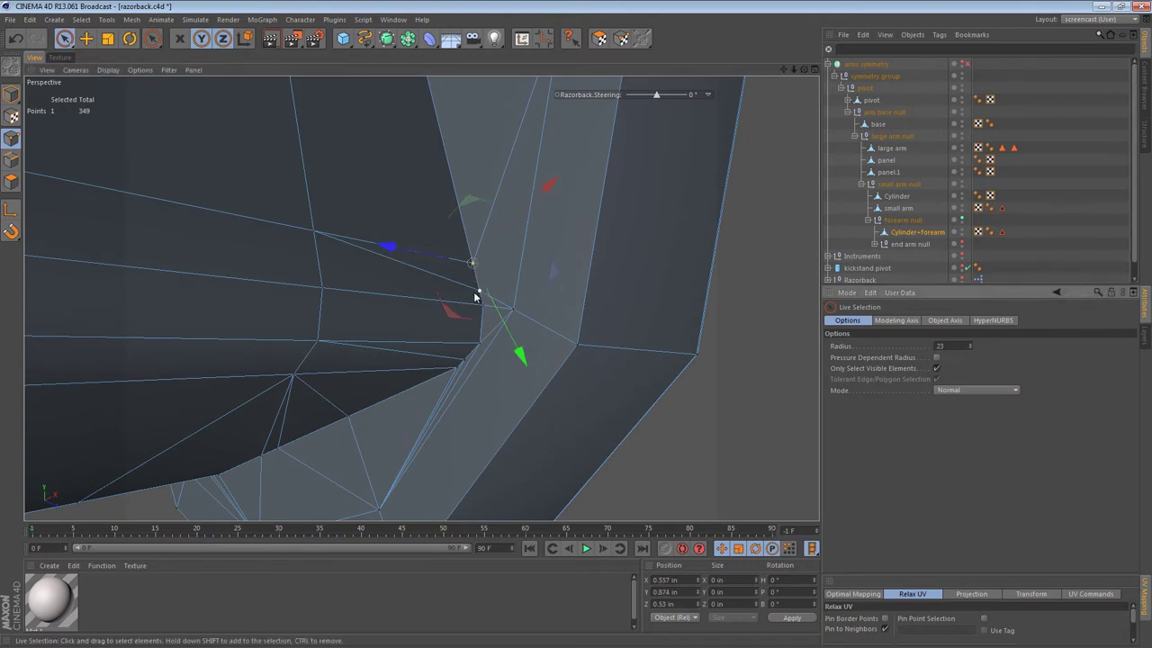
right_click(457, 290)
left_click(481, 300)
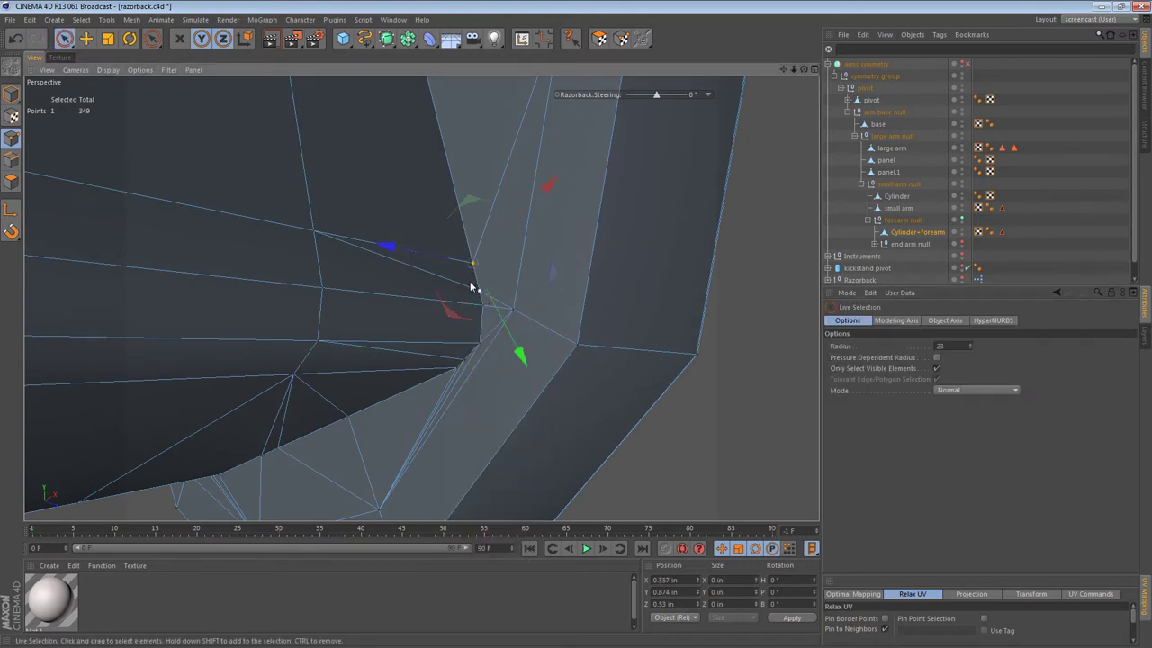
left_click(474, 263, "shift")
key("m")
key("q")
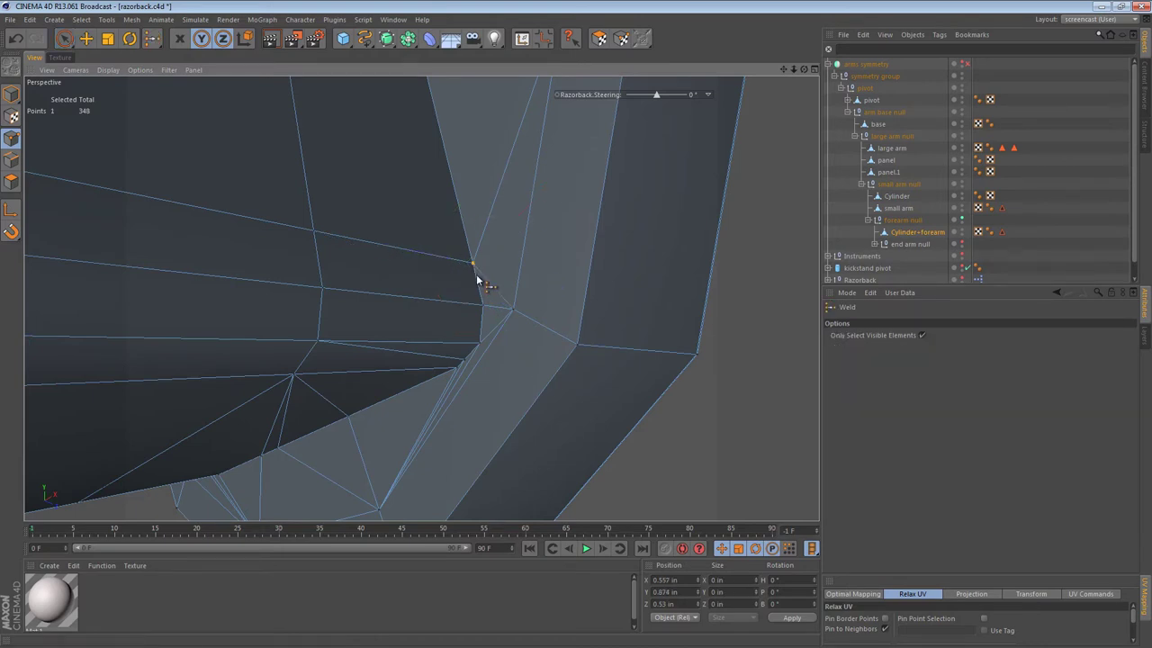
Step: Weld the two close points where the far lower rounded corner meets the bottom seam
left_click_drag(495, 344, 520, 220, "alt")
key("space")
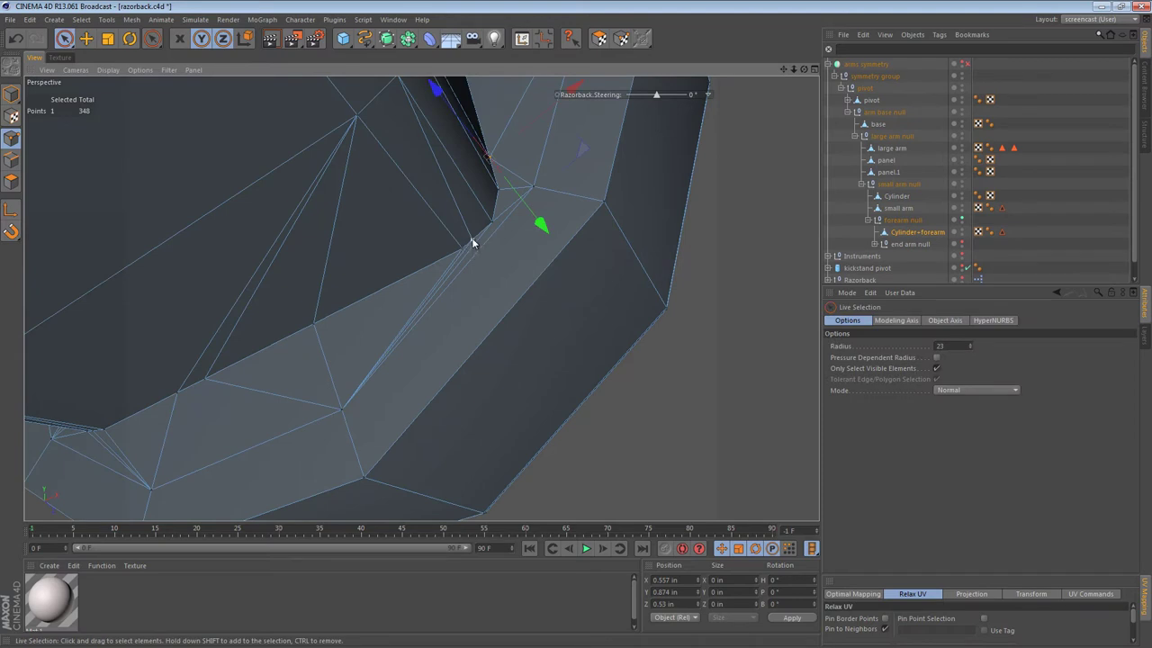
left_click(461, 248, "shift")
key("space")
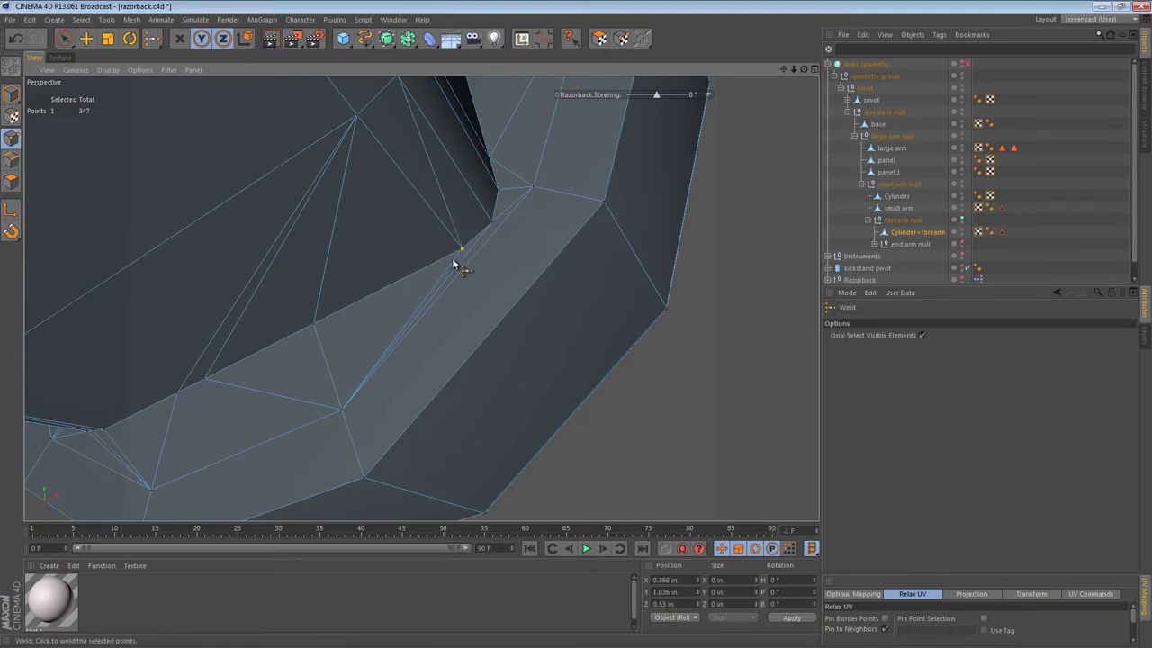
Step: Weld the three points along the forearm's bottom seam into the central one
left_click_drag(444, 271, 700, 306, "alt")
key("space")
left_click(355, 312)
key("space")
left_click(499, 236)
Step: Weld the close pair at the near end of the bottom seam and the three points above the near lower rounded corner
key("space")
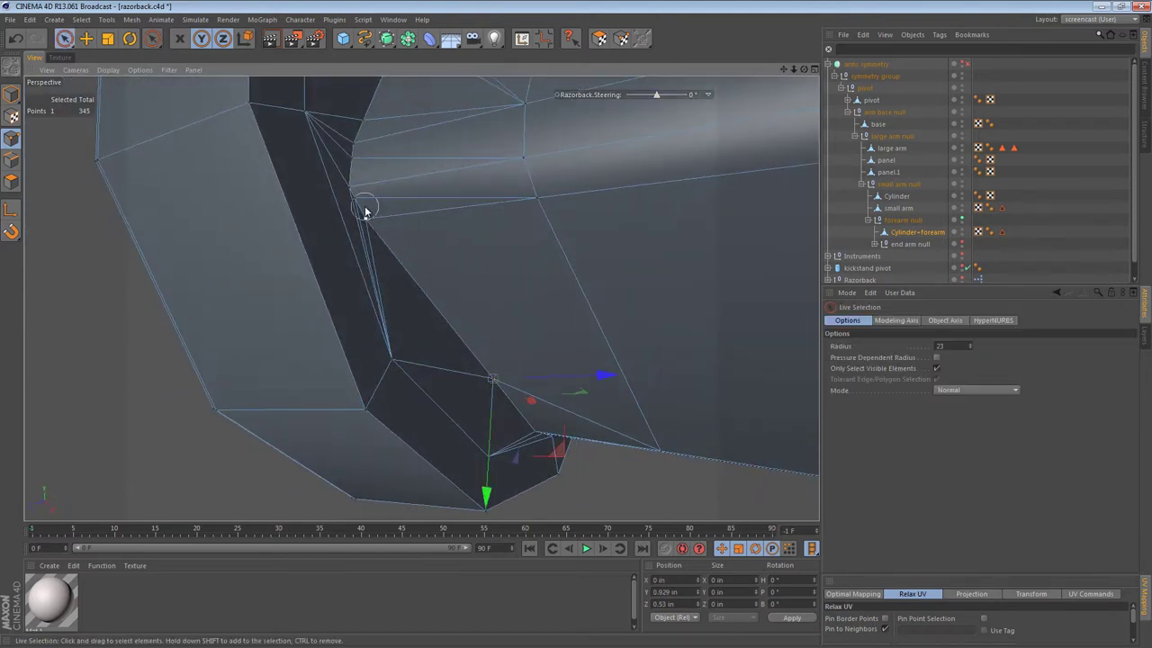
key("space")
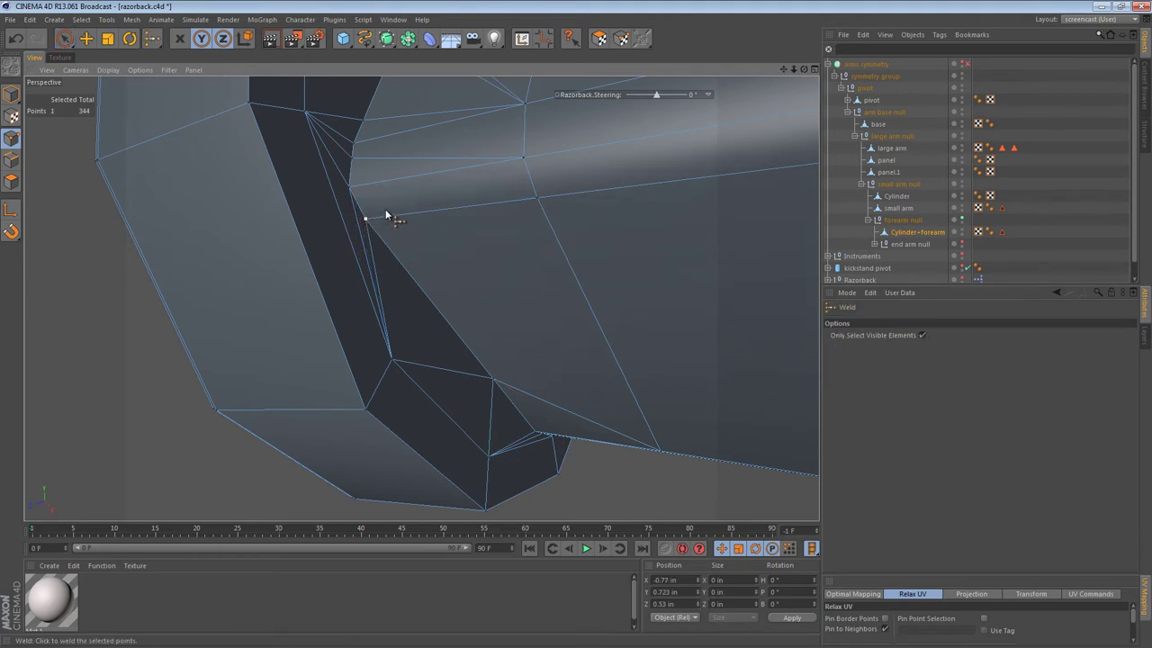
left_click_drag(385, 216, 357, 368, "alt")
key("space")
left_click(362, 284, "shift")
key("space")
key("space")
left_click(372, 237)
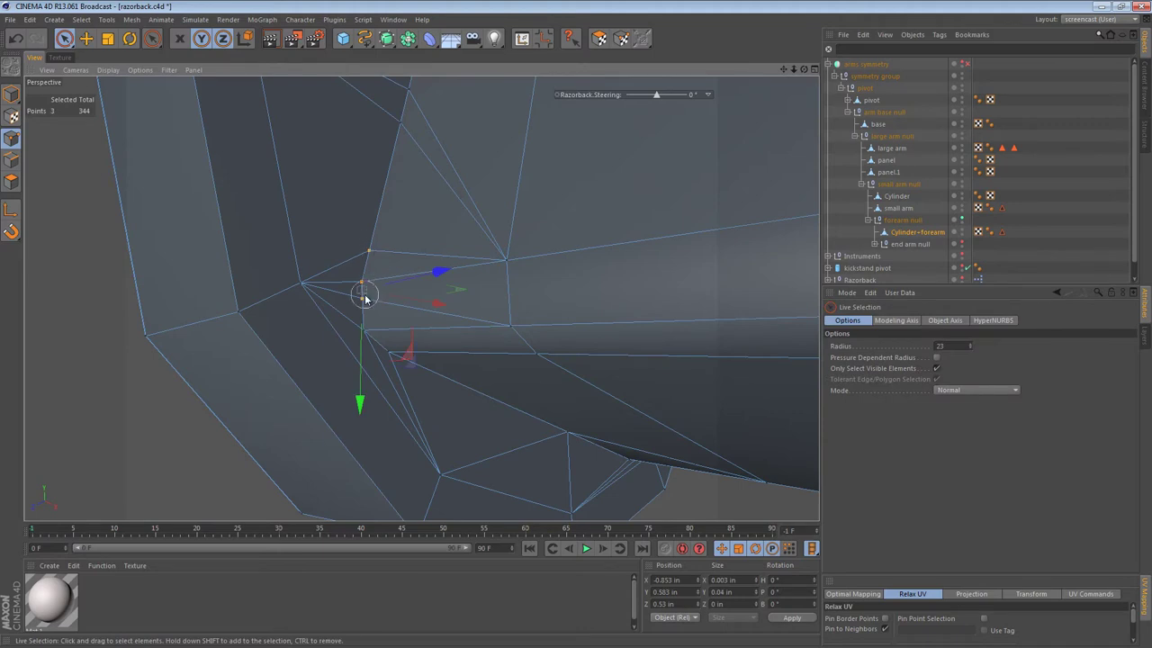
key("space")
Step: Weld the five points along the forearm's near side seam into the middle one
middle_click_drag(428, 257, 417, 476, "alt")
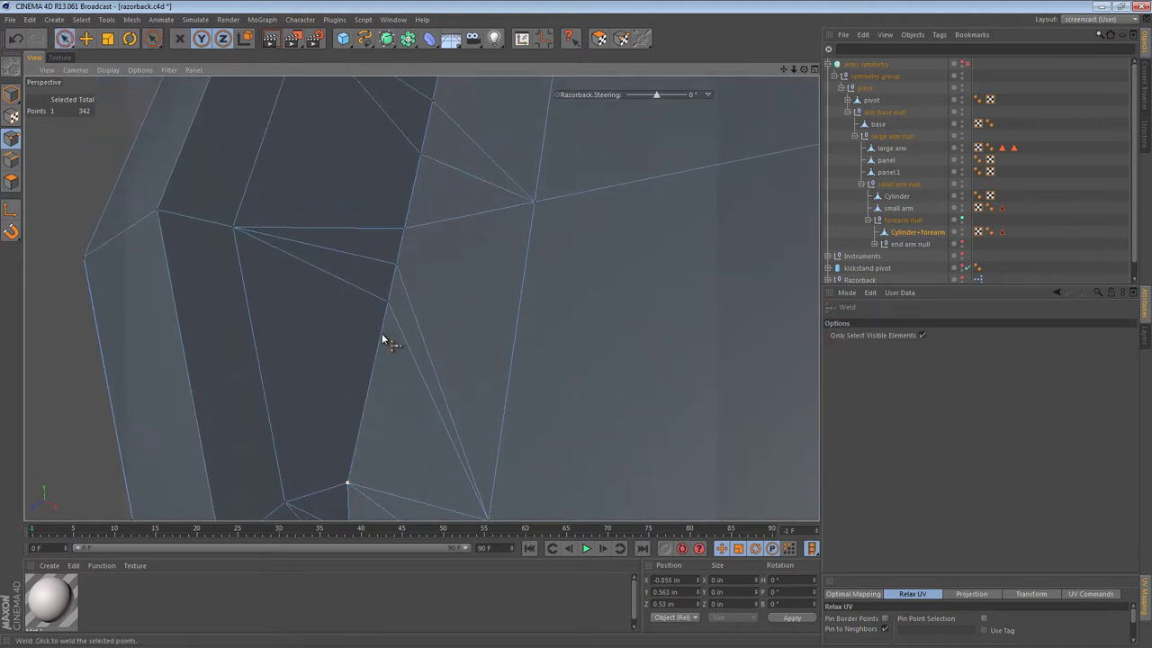
key("space")
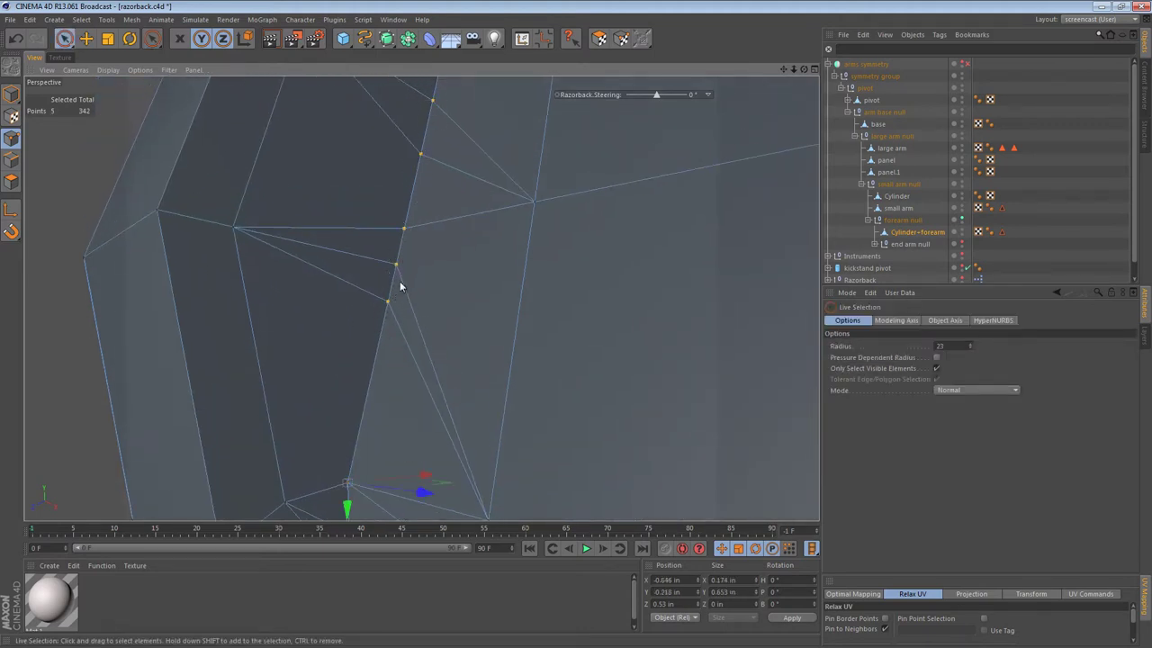
key("space")
left_click(404, 229)
Step: Select the eight unwanted diagonal edges around the forearm's collar end in edge mode and melt them
right_click_drag(508, 238, 462, 275, "alt")
left_click_drag(462, 275, 479, 293, "alt")
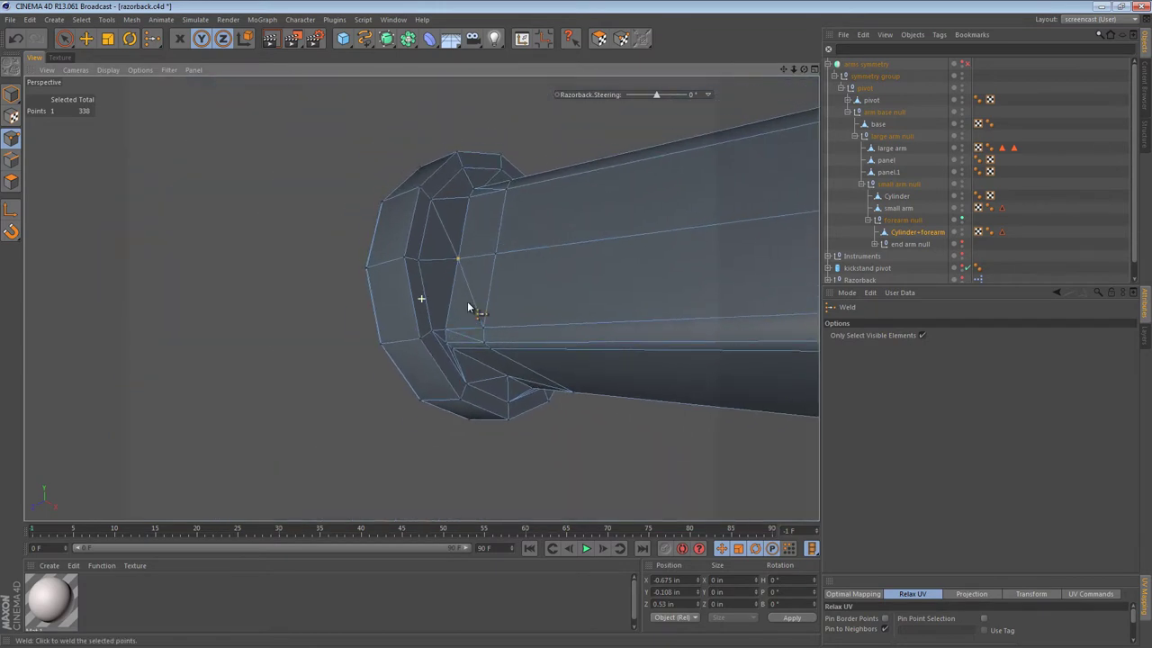
left_click(15, 157)
right_click_drag(417, 219, 503, 271, "alt")
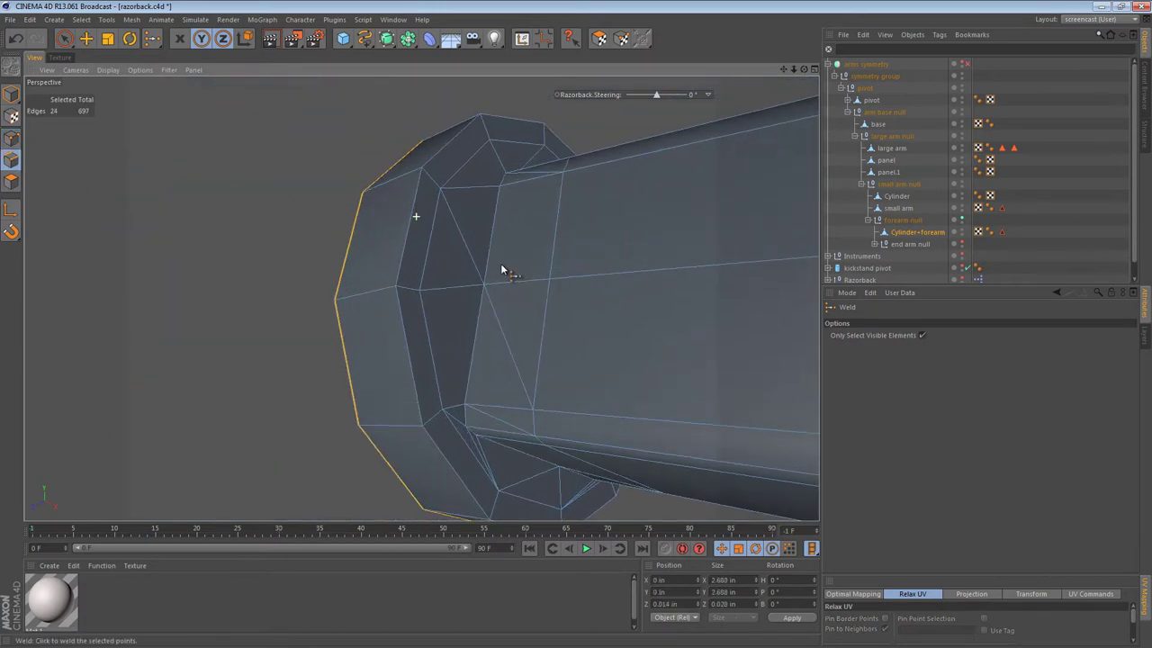
key("e")
left_click(502, 325)
left_click_drag(533, 231, 571, 284, "alt")
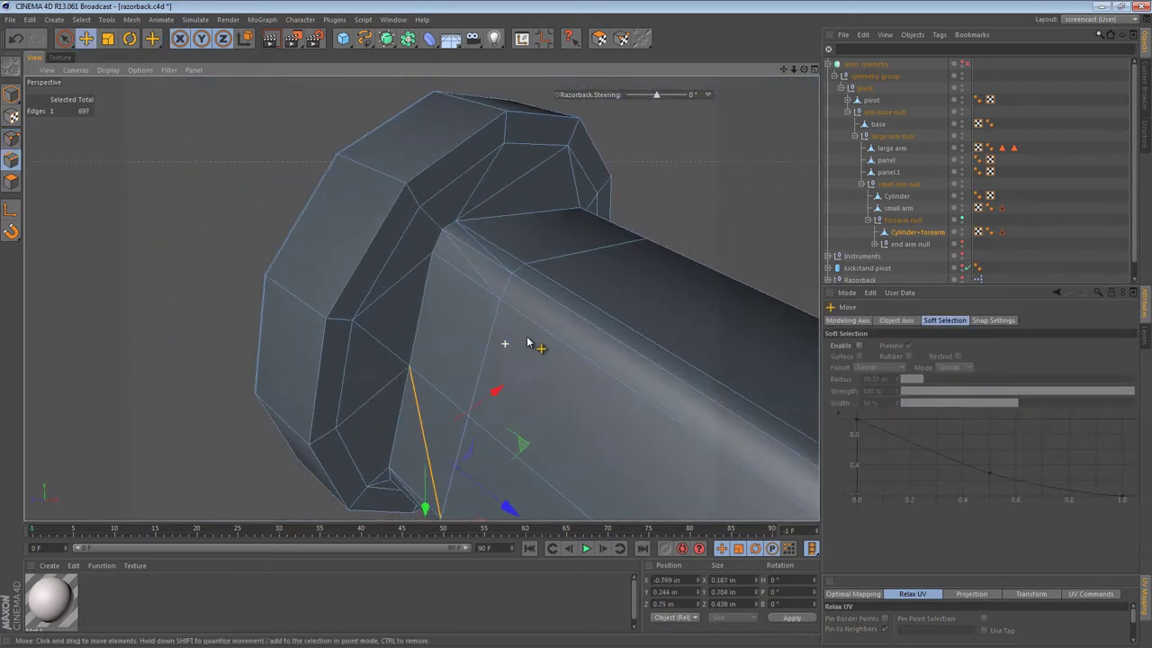
right_click_drag(533, 340, 546, 333, "alt")
left_click(478, 205, "shift")
left_click_drag(618, 204, 422, 298, "alt")
middle_click_drag(422, 298, 177, 263, "alt")
left_click_drag(314, 173, 471, 237, "alt")
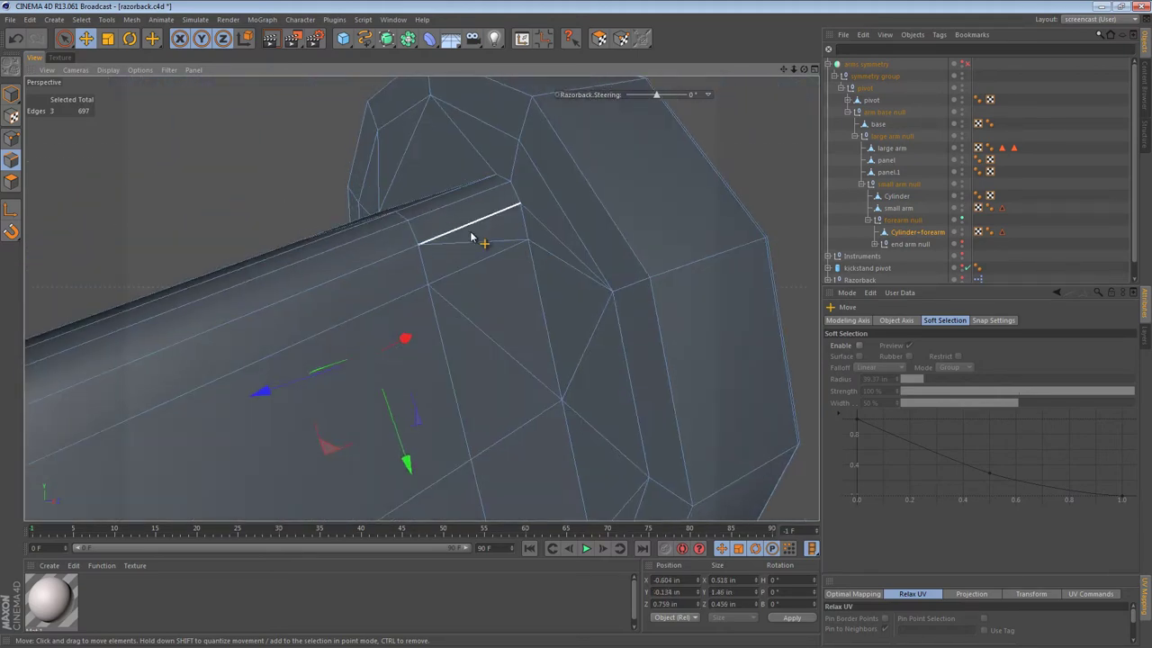
left_click(501, 344, "shift")
left_click_drag(501, 345, 501, 300, "alt")
left_click_drag(442, 403, 548, 236, "alt")
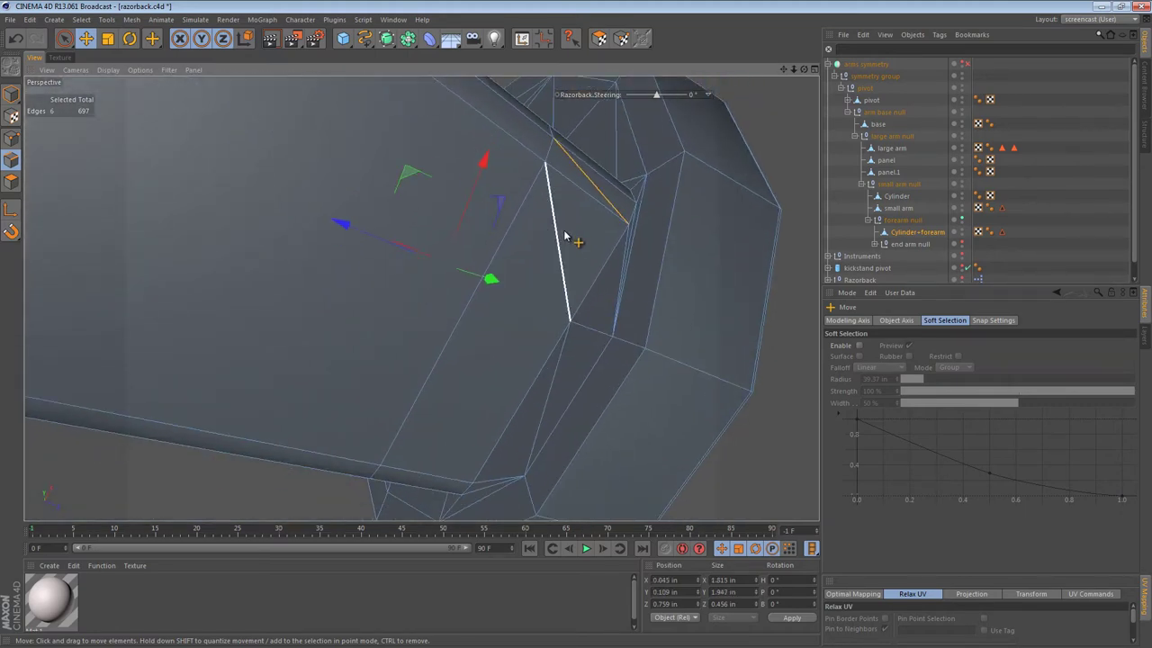
left_click_drag(459, 409, 774, 304, "alt")
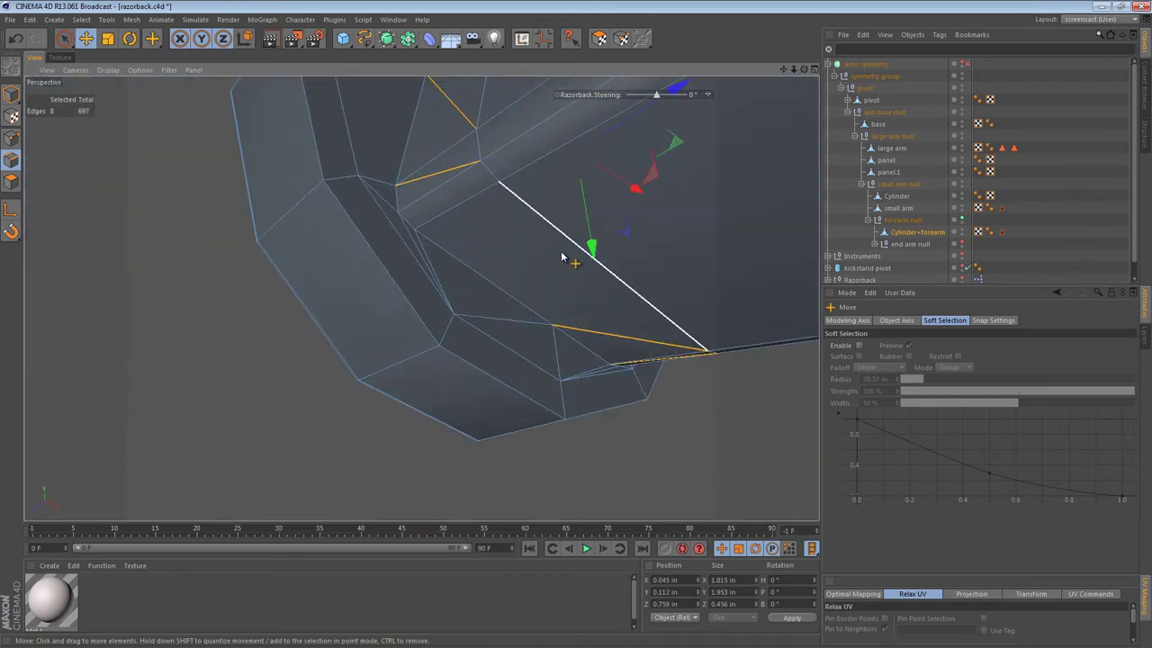
left_click_drag(568, 250, 567, 314, "alt")
right_click(525, 93)
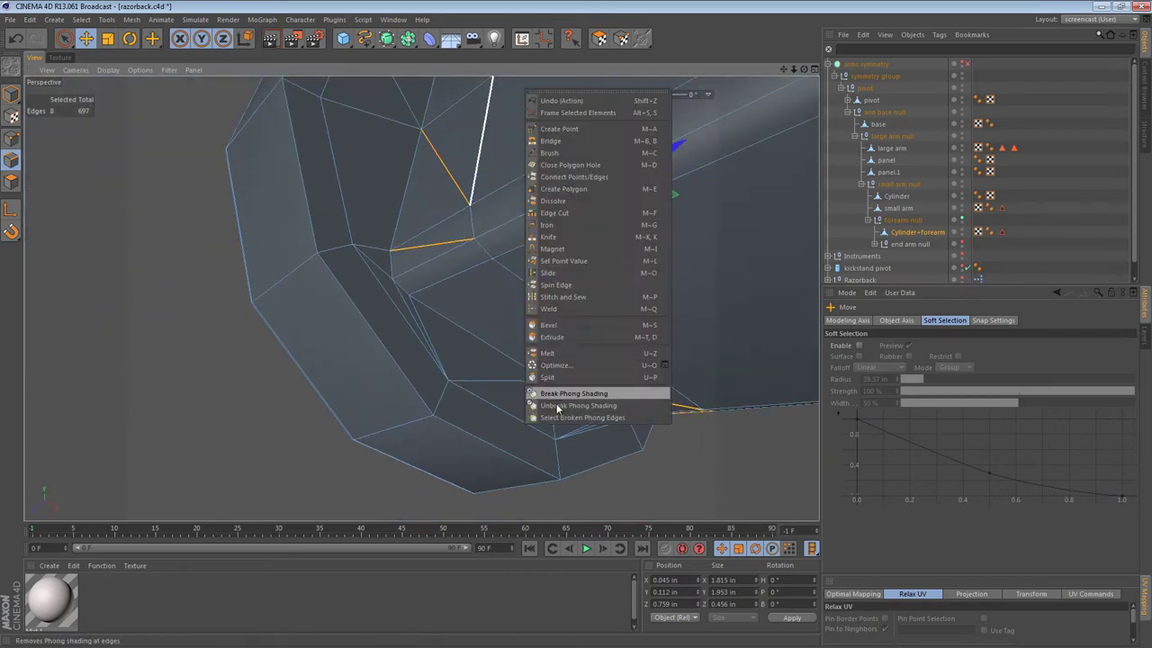
left_click(574, 353)
left_click_drag(581, 364, 427, 318, "alt")
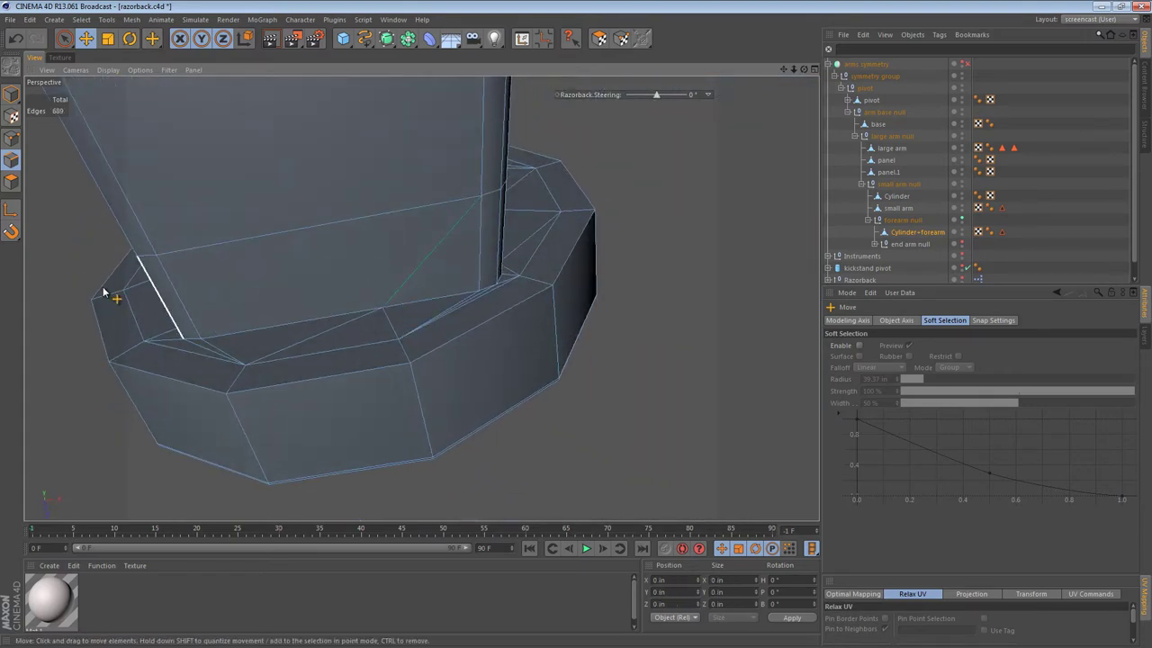
Step: Weld the stray point on the forearm's bottom seam into the neighbouring point at the rounded corner
key("9")
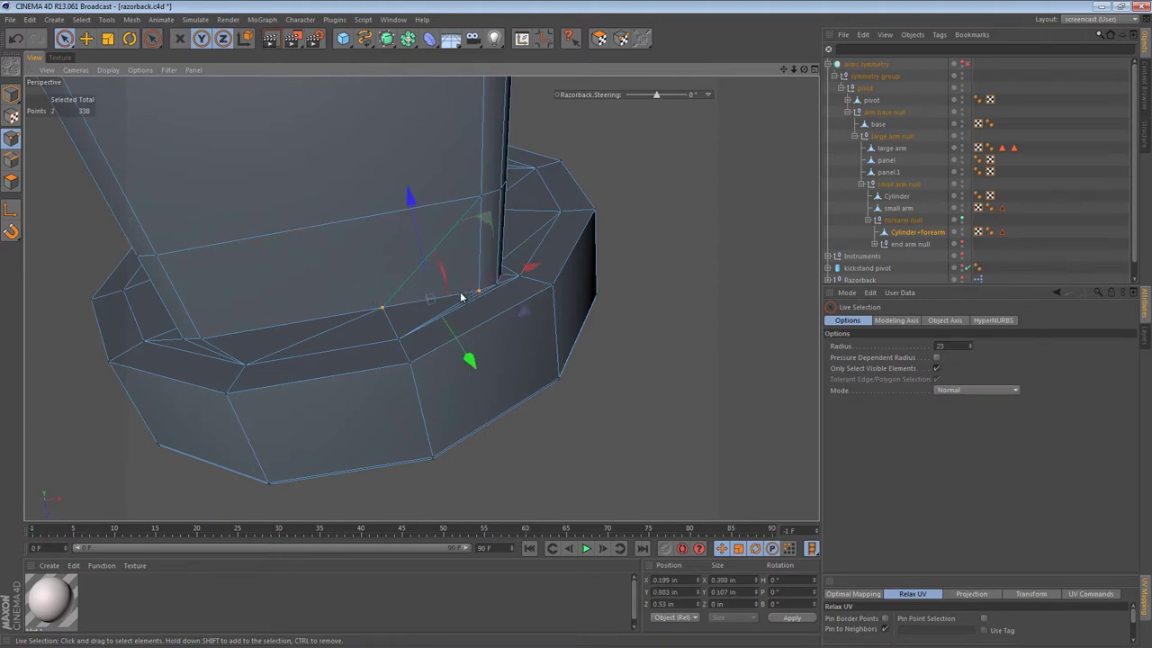
key("m")
key("q")
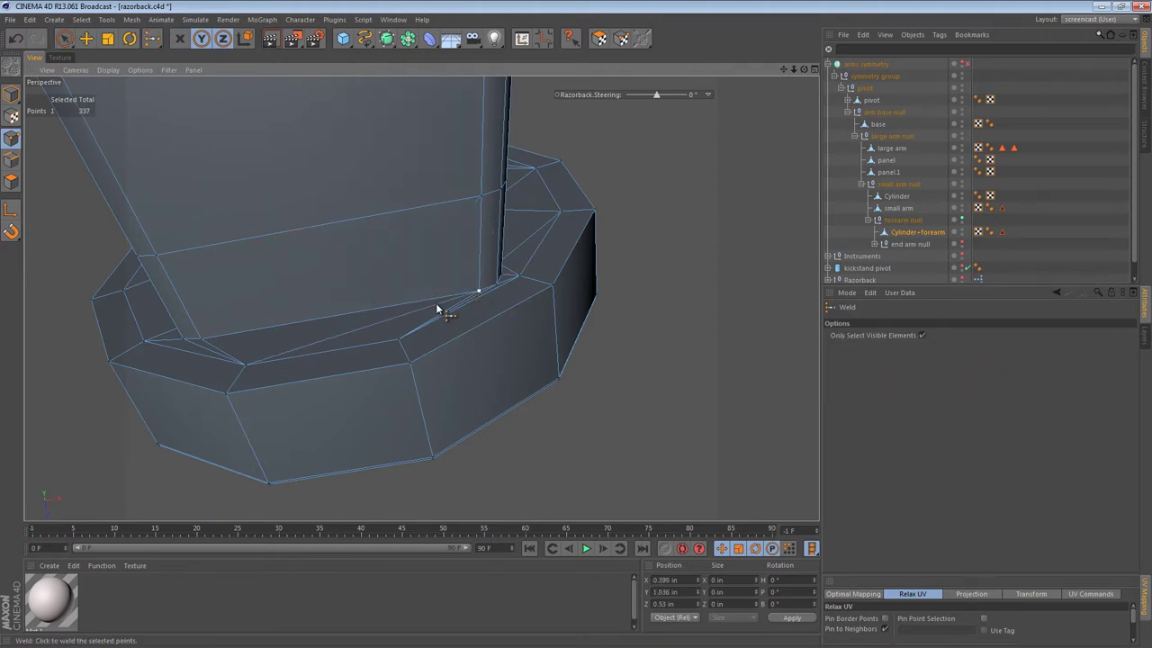
Step: Select the extra diagonal edges all around the face between the forearm and the collar's inner ring, and melt them
left_click_drag(436, 298, 423, 337, "alt")
key("e")
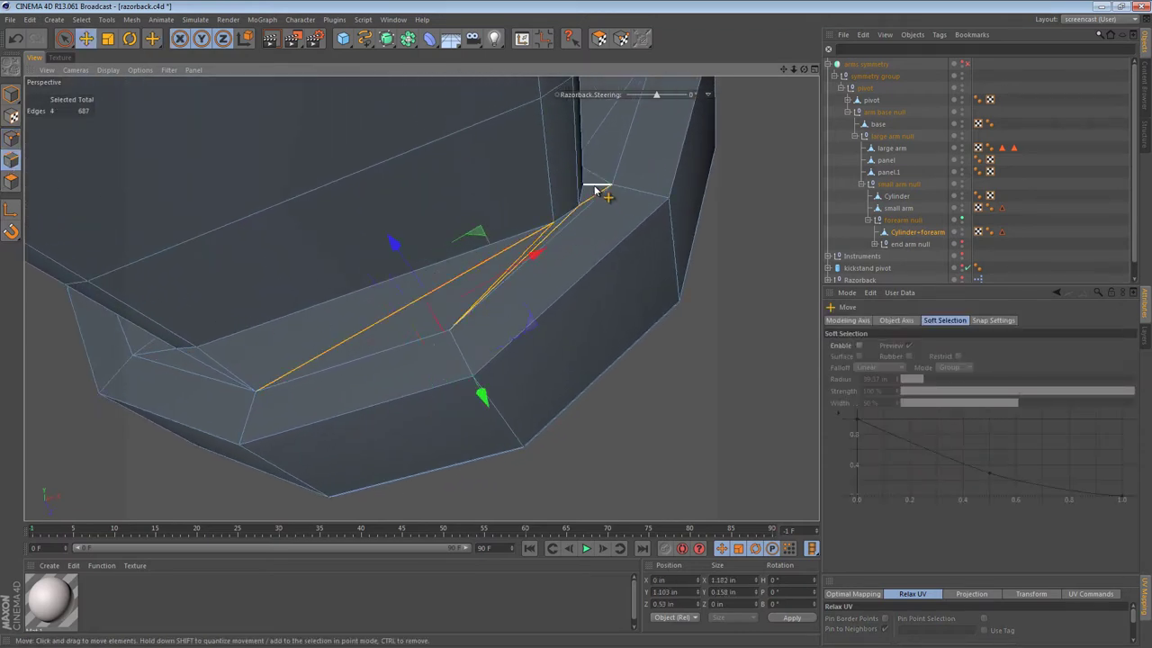
left_click_drag(629, 175, 516, 290, "alt")
left_click_drag(540, 200, 545, 409, "alt")
key("9")
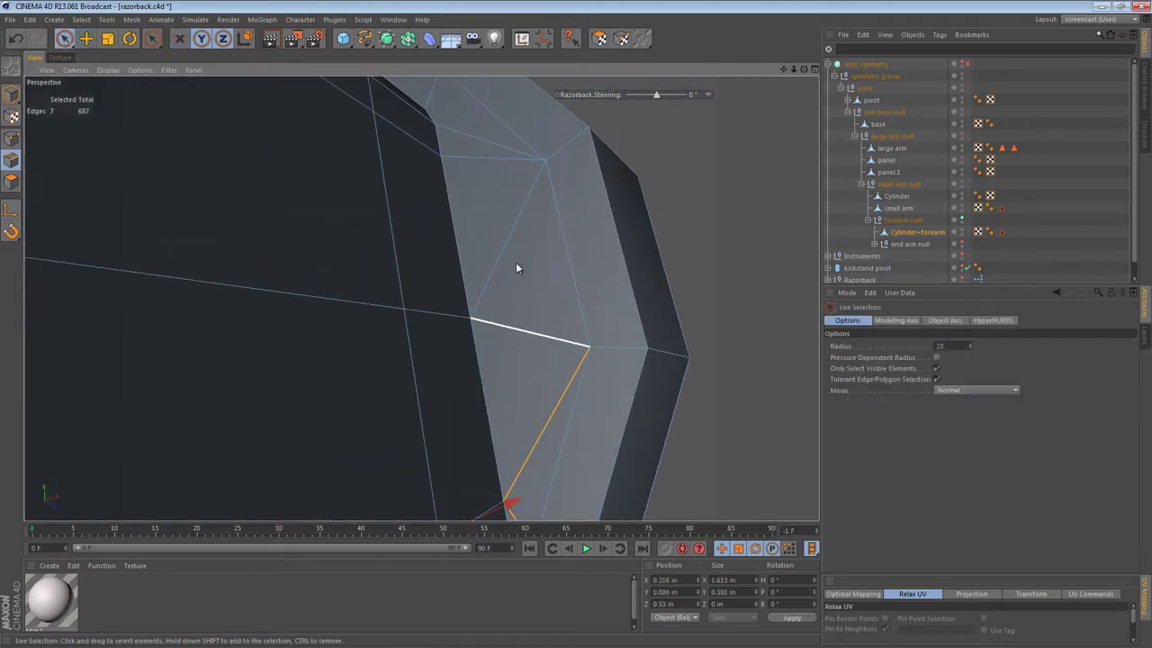
left_click(479, 153, "shift")
left_click_drag(480, 153, 519, 360, "alt")
key("e")
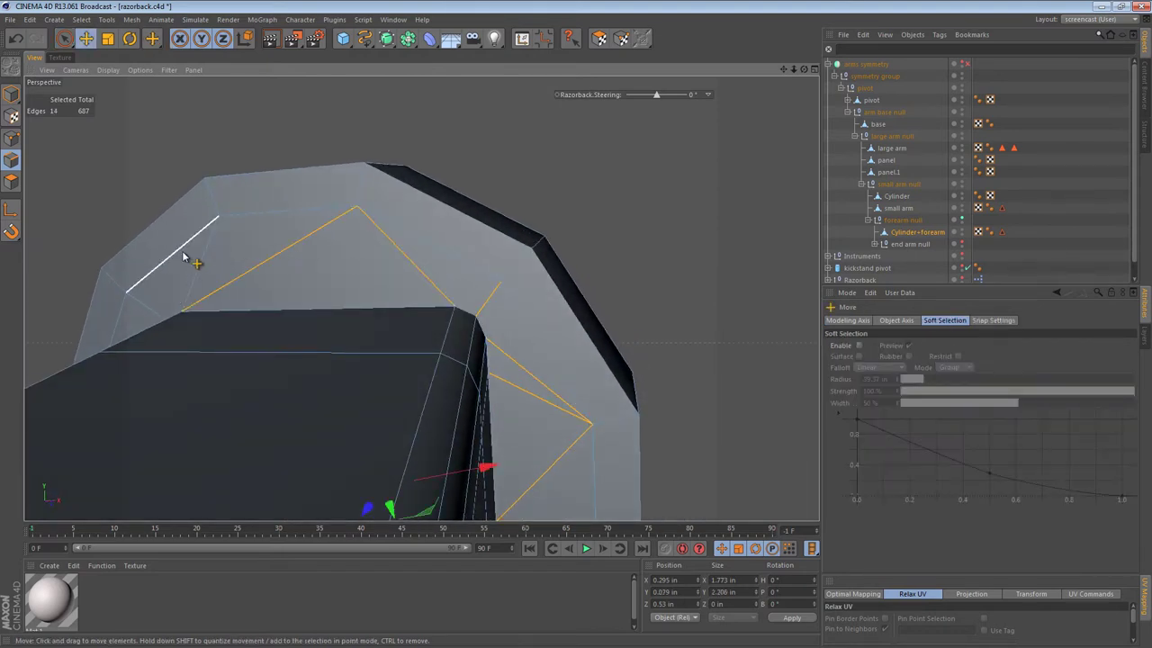
left_click_drag(207, 306, 509, 327, "alt")
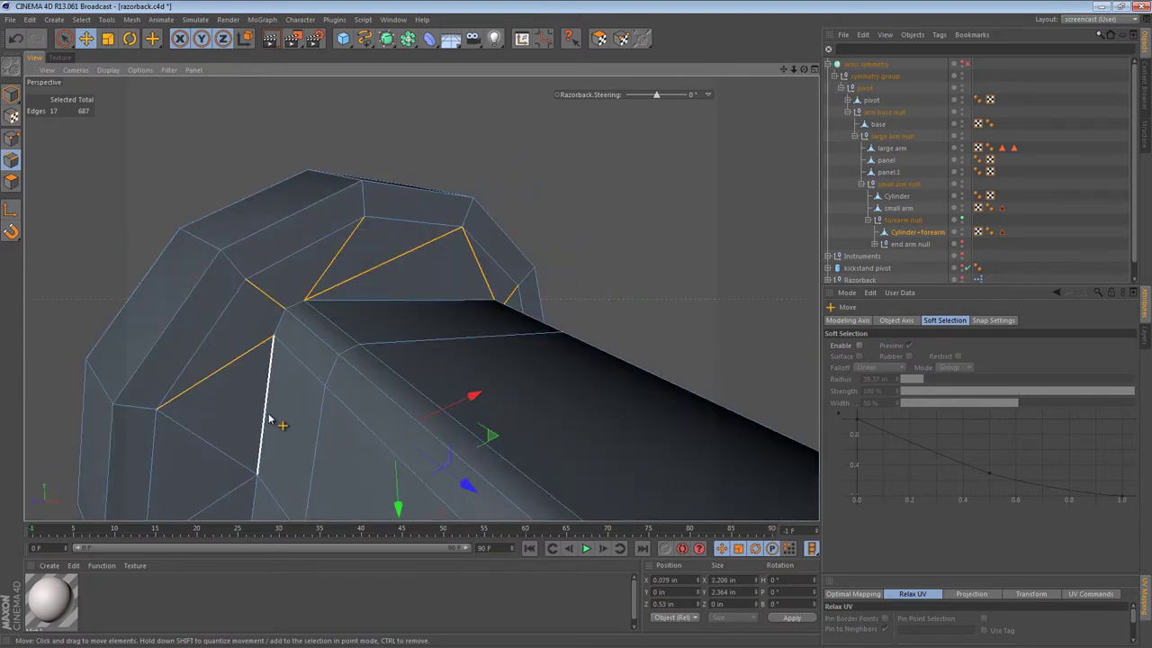
left_click_drag(270, 421, 403, 255, "alt")
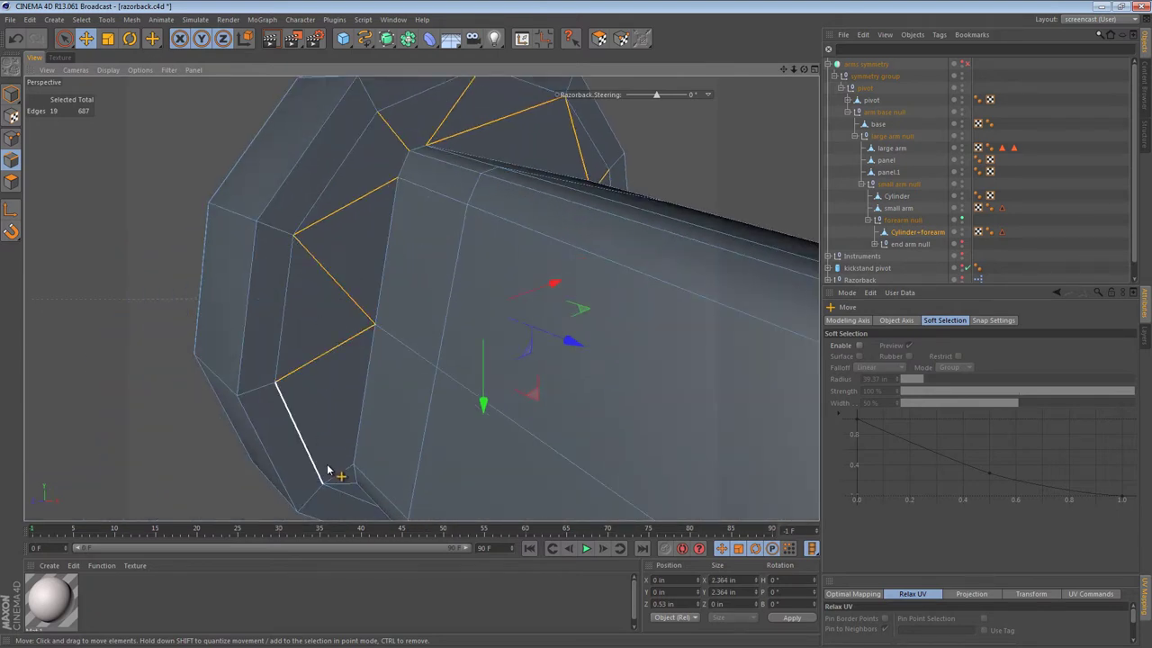
left_click_drag(354, 477, 361, 324, "alt")
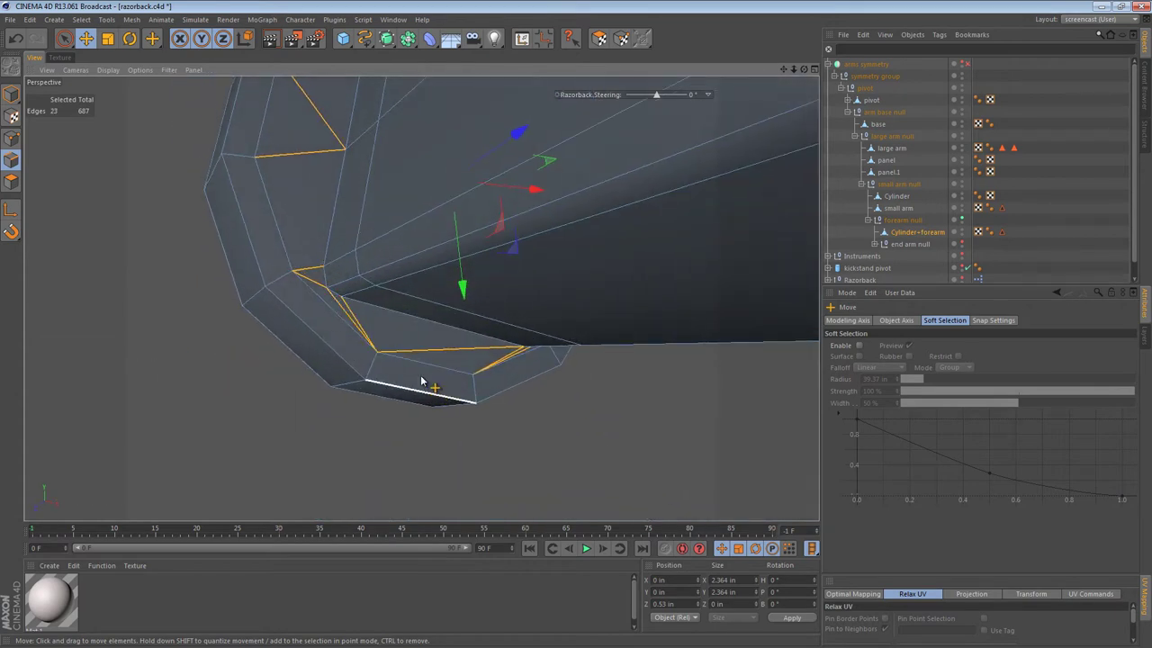
left_click_drag(460, 310, 494, 82, "alt")
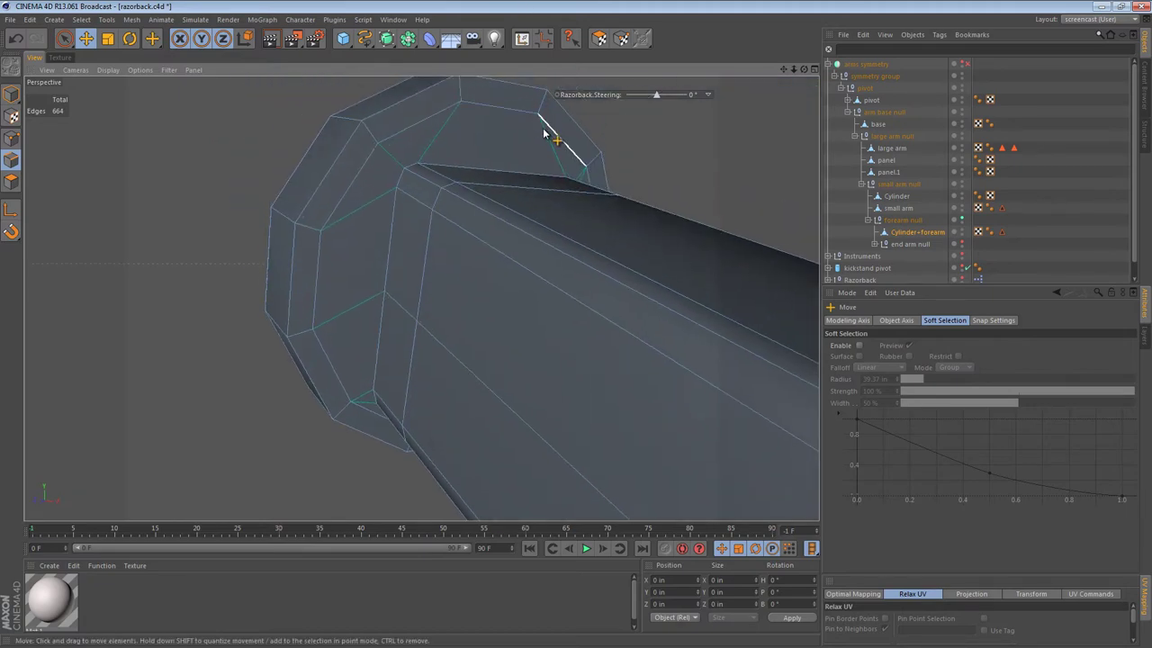
Step: With the line Knife limited to visible elements, cut two edges from the forearm's rounded corners out to the collar's inner ring
left_click_drag(543, 134, 302, 144, "alt")
left_click_drag(604, 270, 556, 351, "alt")
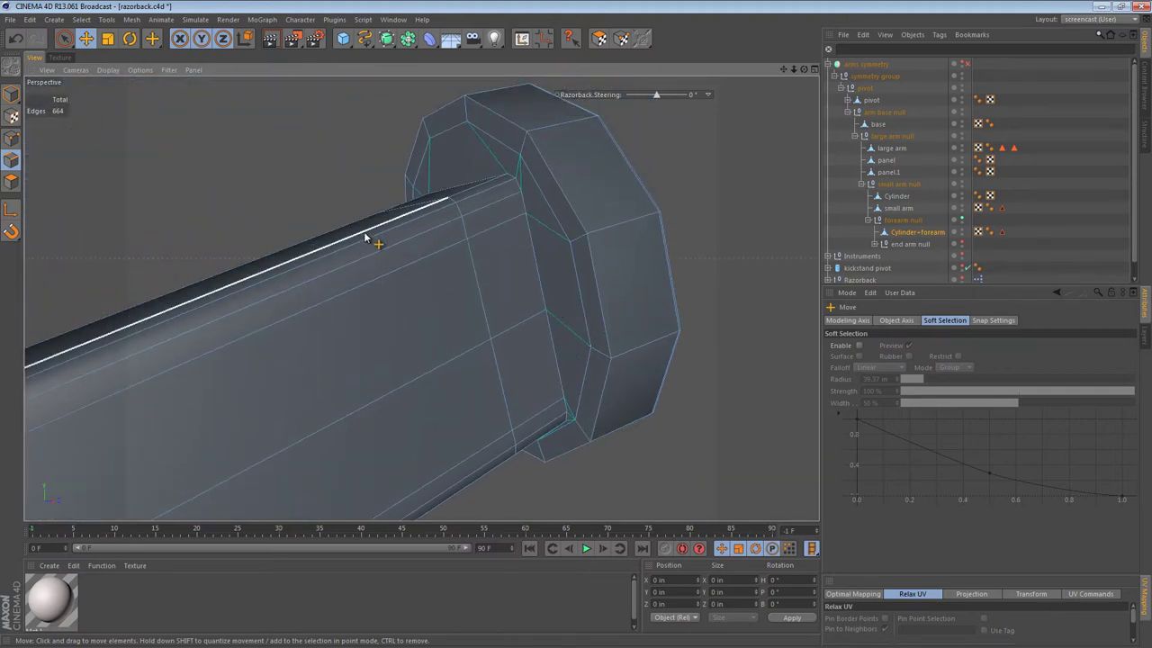
left_click_drag(465, 224, 609, 288, "alt")
key("k")
left_click(879, 349)
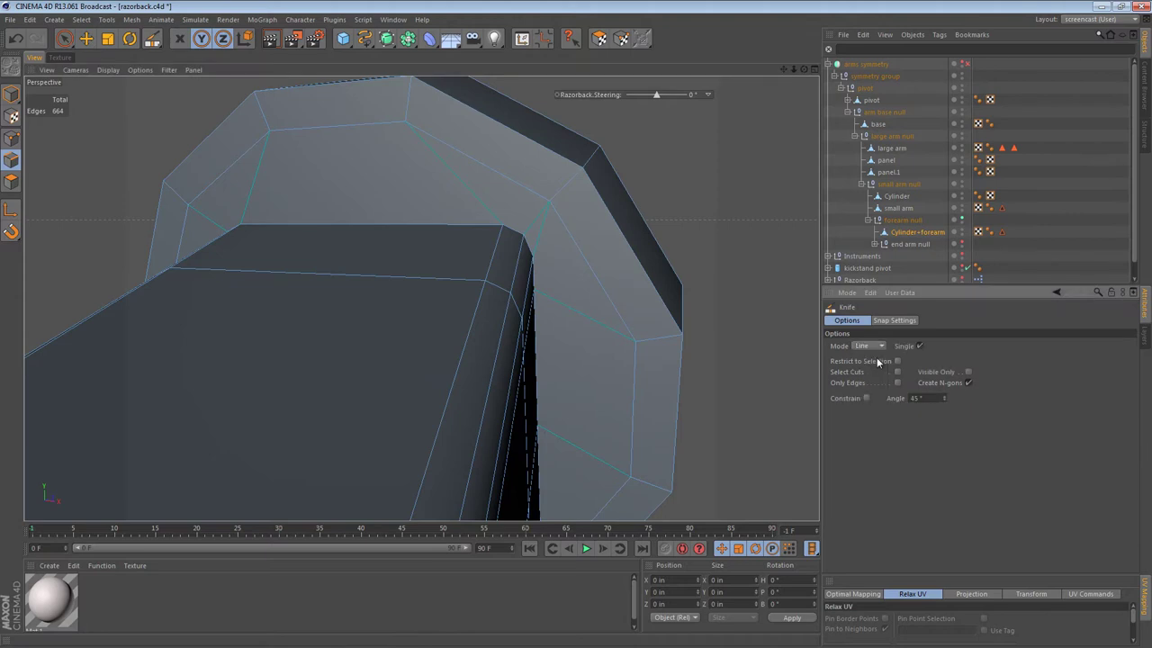
left_click(968, 372)
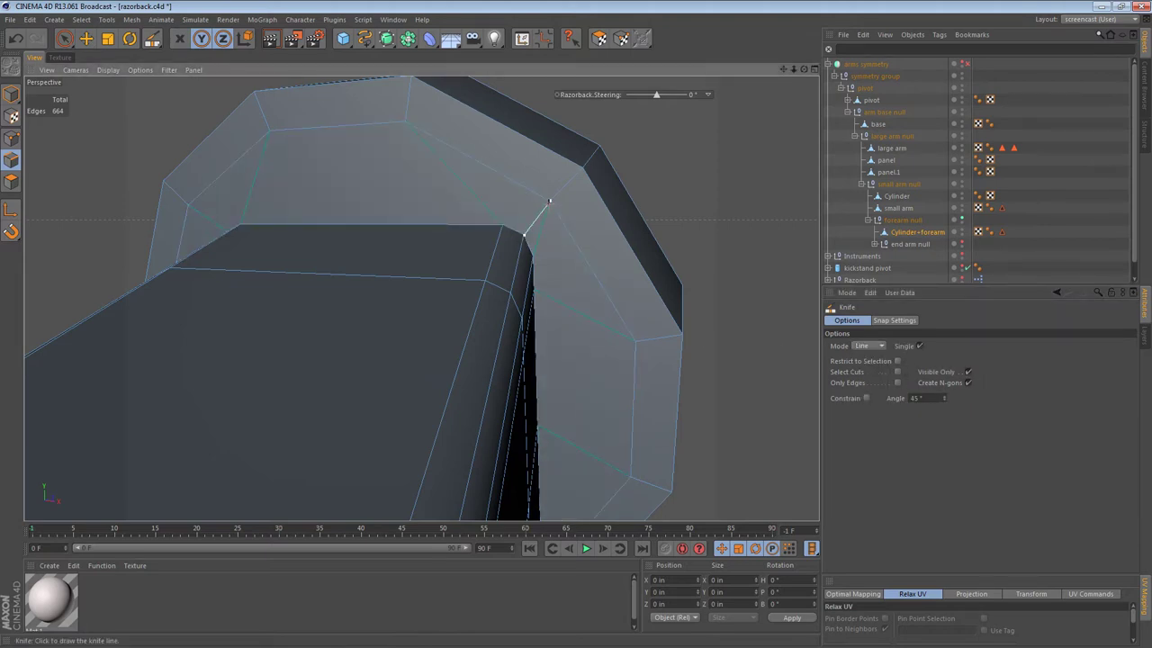
left_click_drag(549, 203, 605, 212, "alt")
middle_click_drag(422, 298, 645, 326, "alt")
left_click_drag(688, 274, 776, 252, "alt")
left_click(477, 277)
left_click(430, 243)
Step: Cut one more edge with the Knife from the middle of the forearm's side seam out to the collar's inner ring
left_click_drag(553, 366, 550, 315, "alt")
middle_click_drag(551, 459, 548, 381, "alt")
left_click_drag(523, 467, 542, 208, "alt")
left_click_drag(568, 314, 592, 267, "alt")
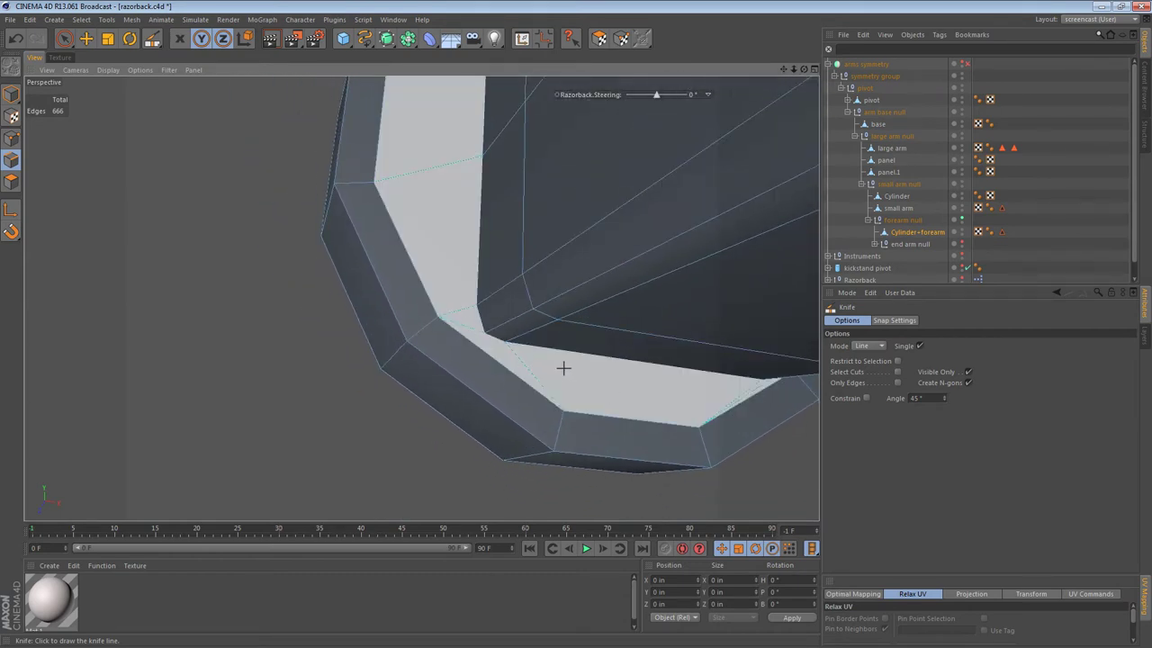
left_click_drag(693, 378, 561, 498, "alt")
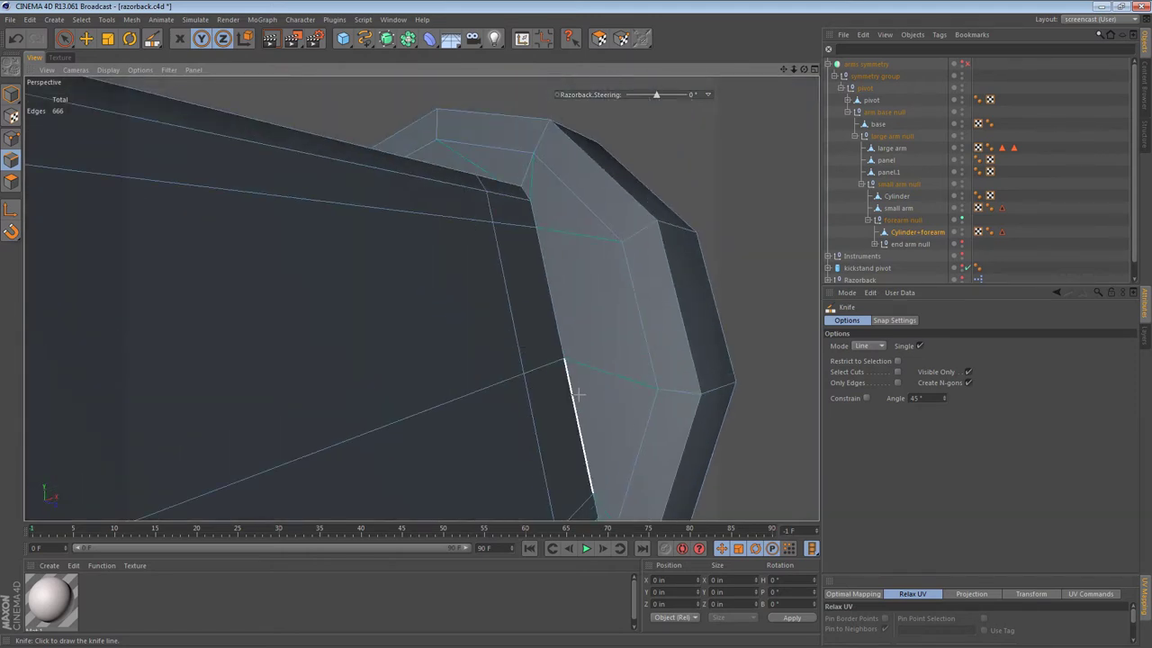
left_click_drag(580, 363, 712, 400)
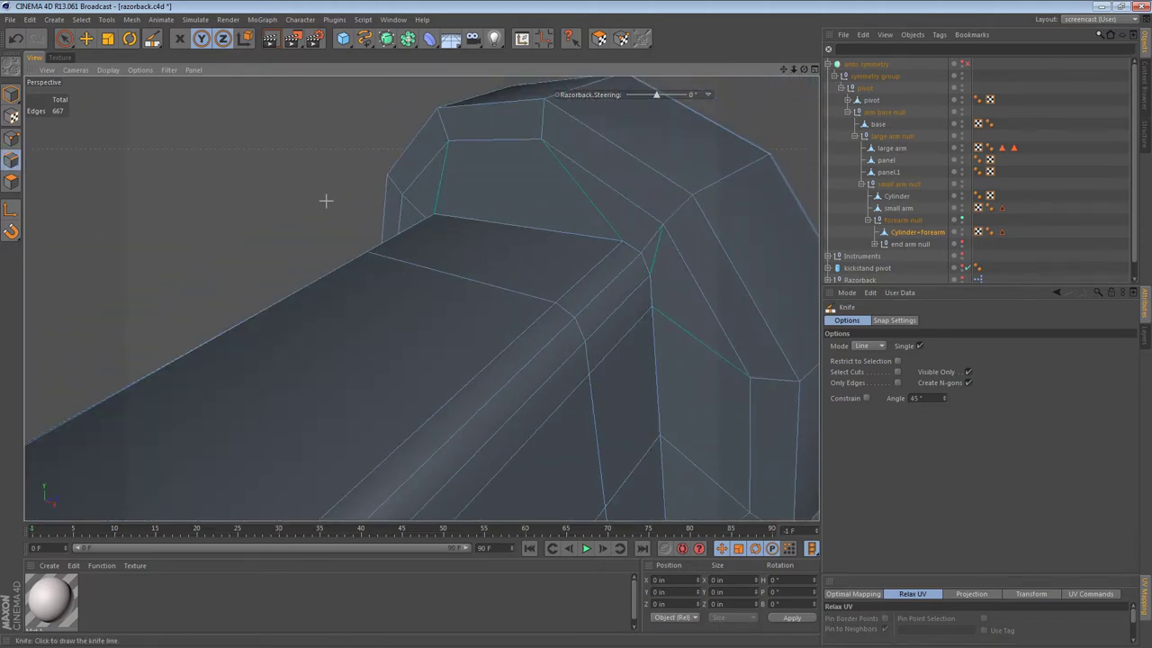
Step: Loop-select the seam edges where the forearm meets the collar and bevel them with subdivision 0 and about 0.134 in inner offset
key("u")
key("l")
left_click_drag(589, 291, 454, 344, "alt")
key("m")
key("s")
left_click(897, 381)
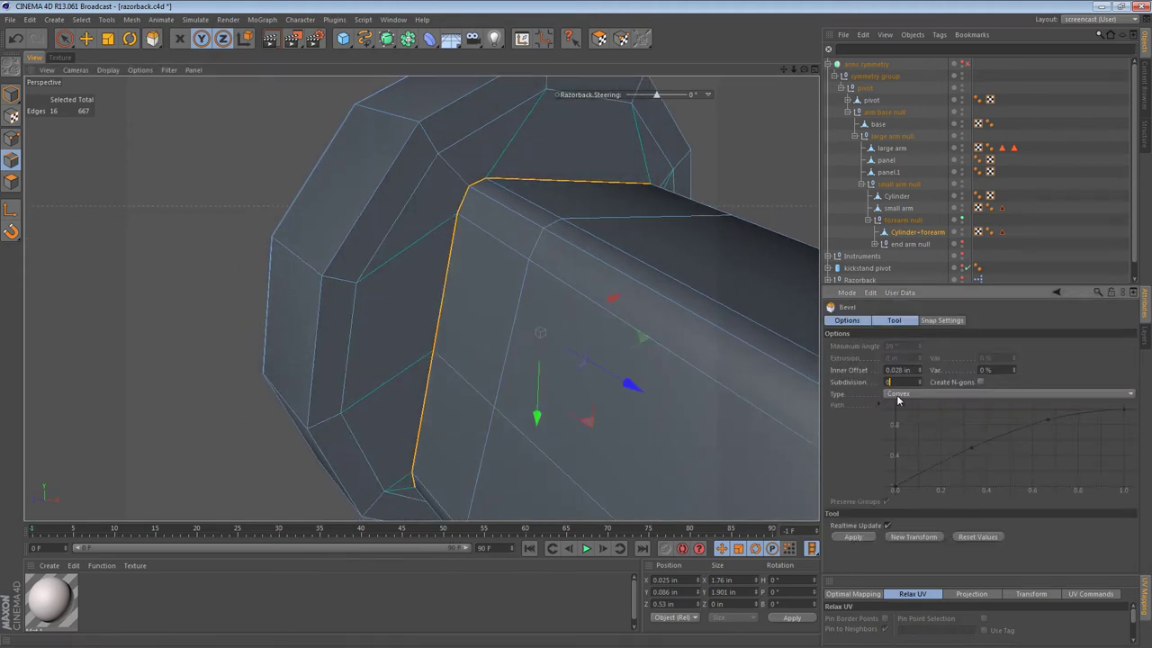
left_click_drag(577, 353, 577, 349)
left_click_drag(424, 298, 529, 202, "alt")
left_click_drag(496, 333, 218, 297, "alt")
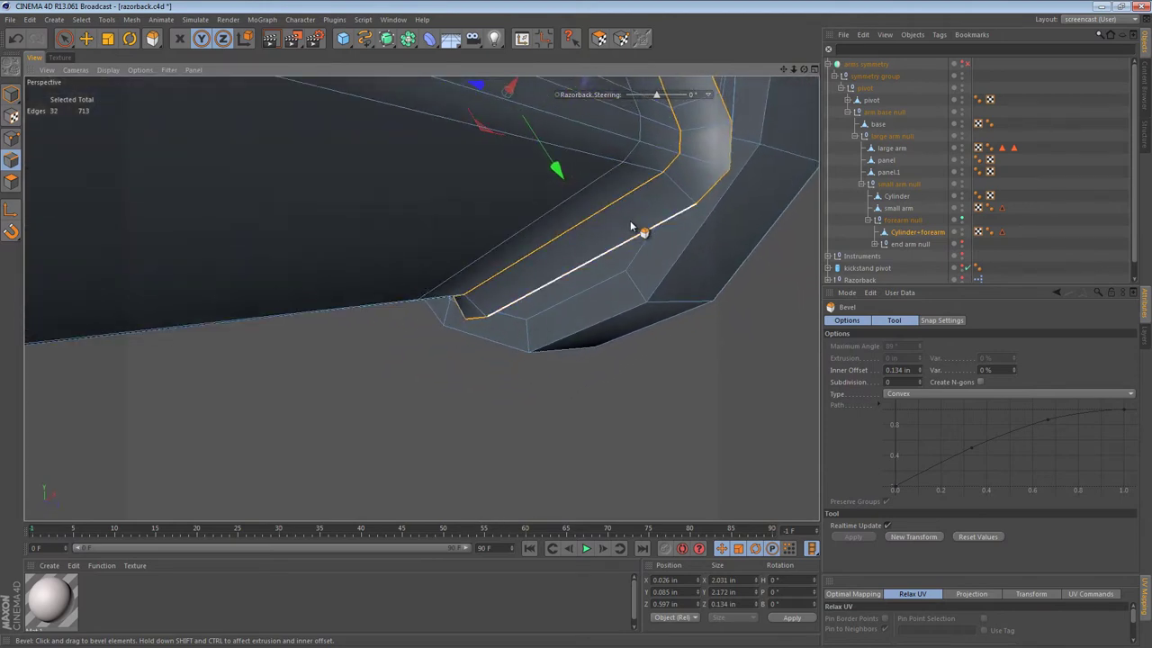
left_click_drag(628, 227, 474, 356, "alt")
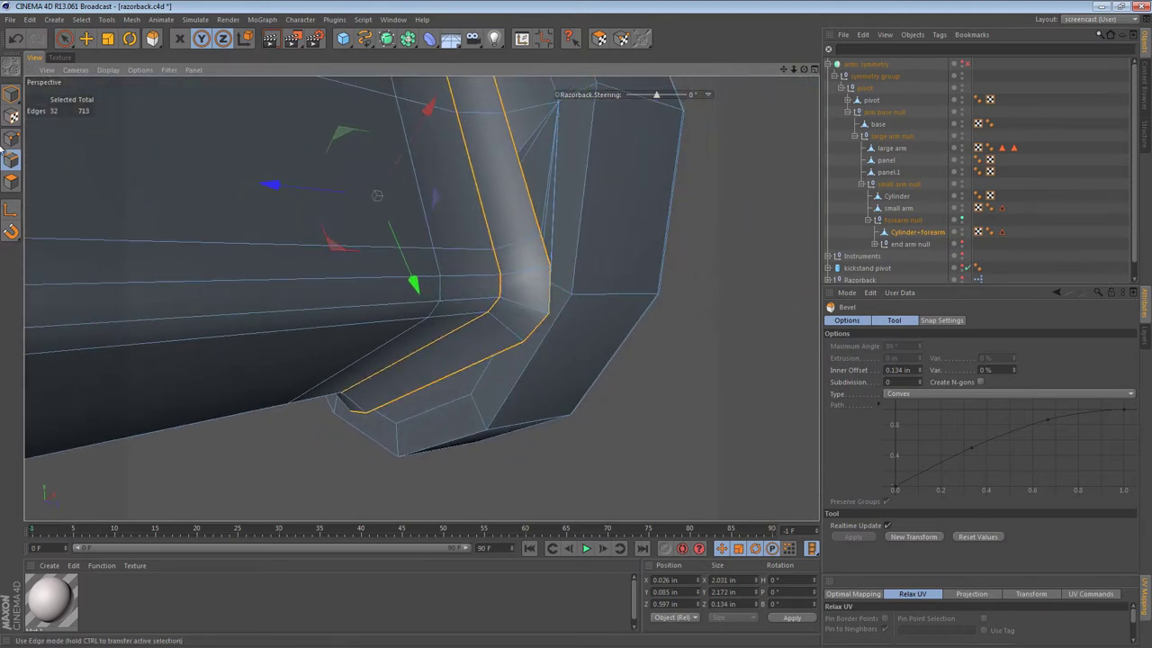
Step: In polygon mode, select the bevel polygons at the forearm's lower rounded corners and move the second corner's pair inward, away from the collar rim
left_click(10, 183)
key("space")
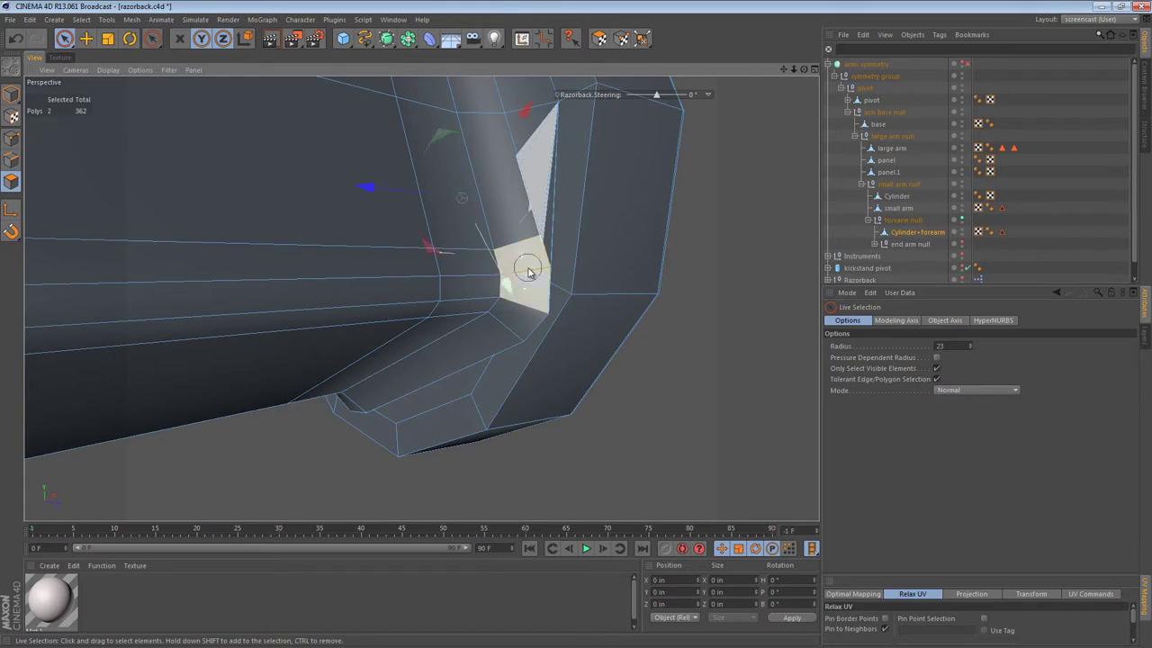
left_click_drag(521, 317, 523, 321)
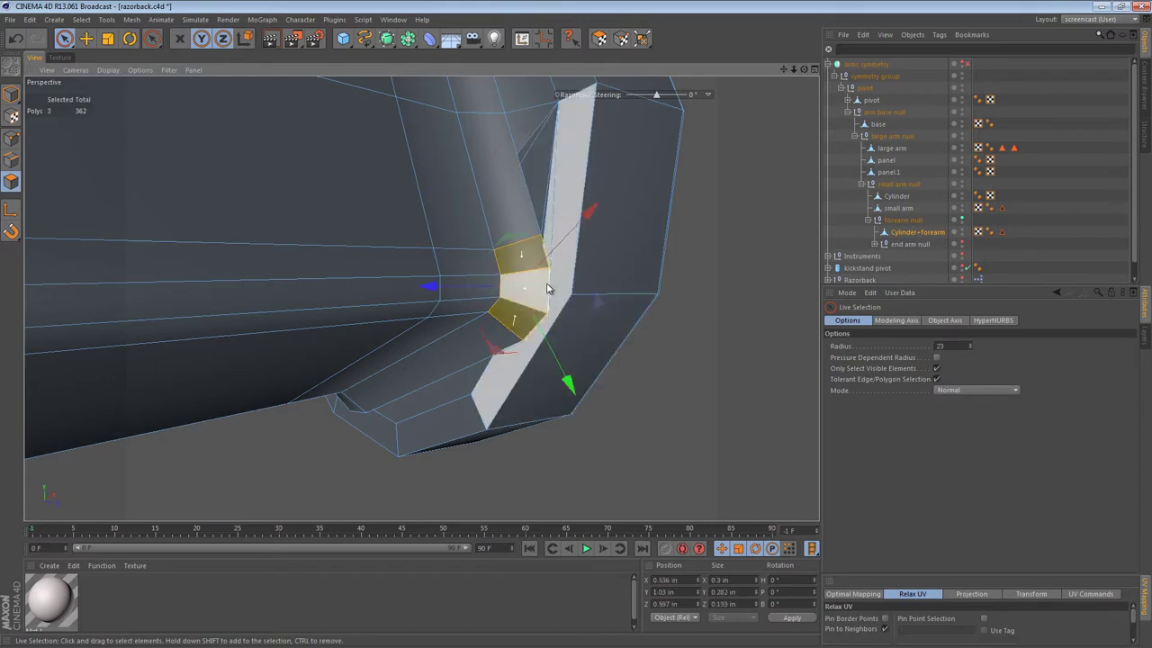
mouse_move(548, 283)
left_mouse_down("alt")
mouse_move(380, 331)
mouse_move(638, 324)
mouse_move(628, 311)
mouse_move(403, 368)
left_mouse_up("alt")
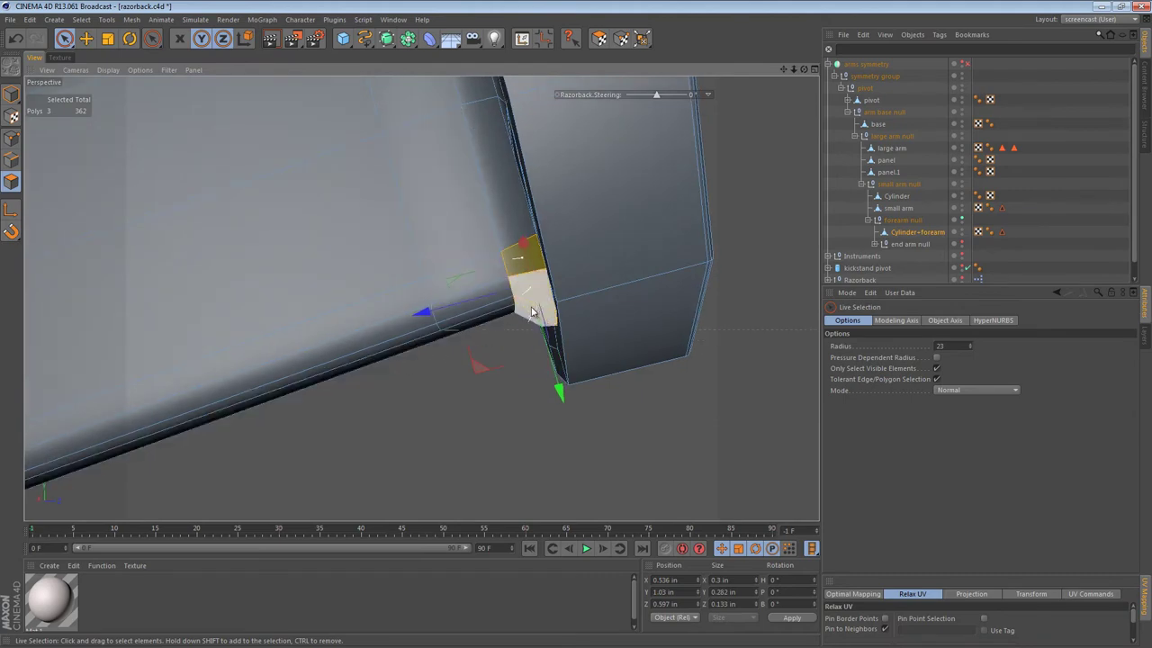
left_click_drag(661, 259, 615, 220, "alt")
left_click_drag(541, 189, 333, 326, "alt")
left_click(320, 389)
left_click(341, 429, "shift")
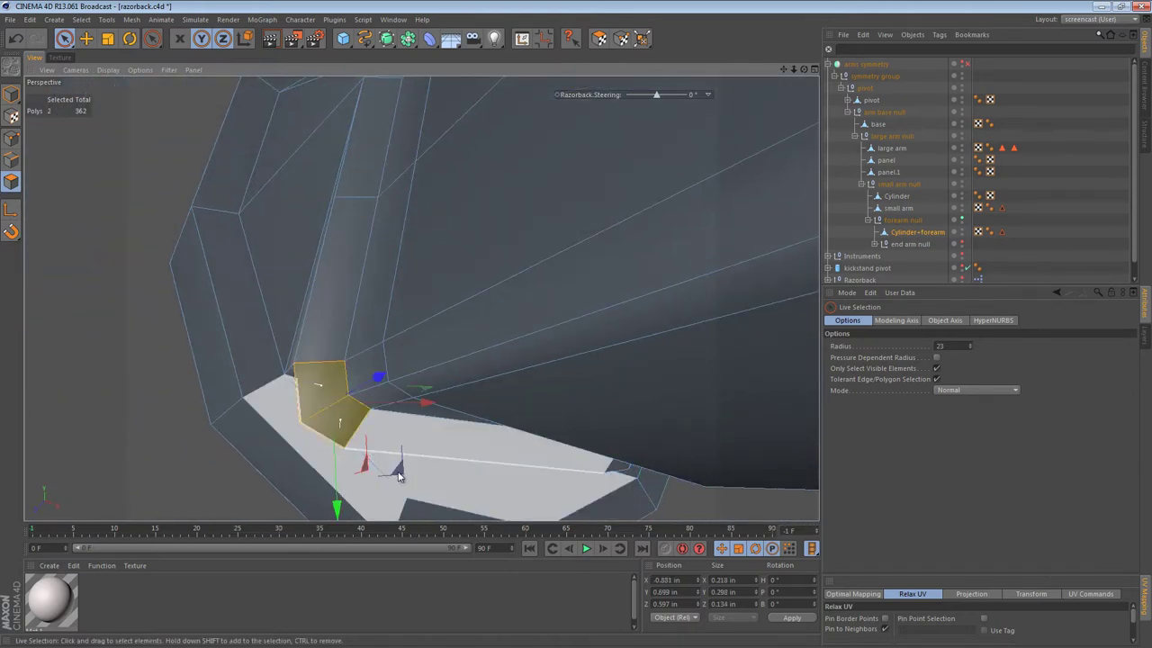
left_click_drag(401, 473, 429, 444)
left_click_drag(514, 347, 504, 268, "alt")
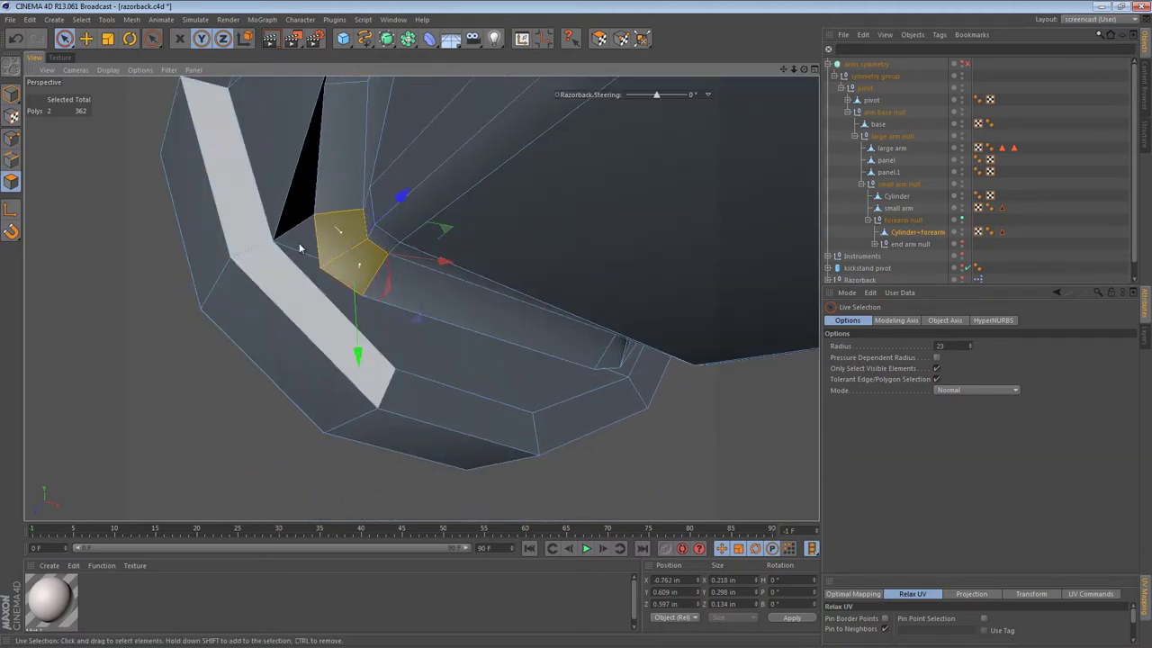
Step: Select five polygons of the flat collar face around the bevel and melt them into an n-gon
left_click(289, 194)
key("e")
left_click(316, 275, "shift")
left_click_drag(487, 362, 520, 266, "alt")
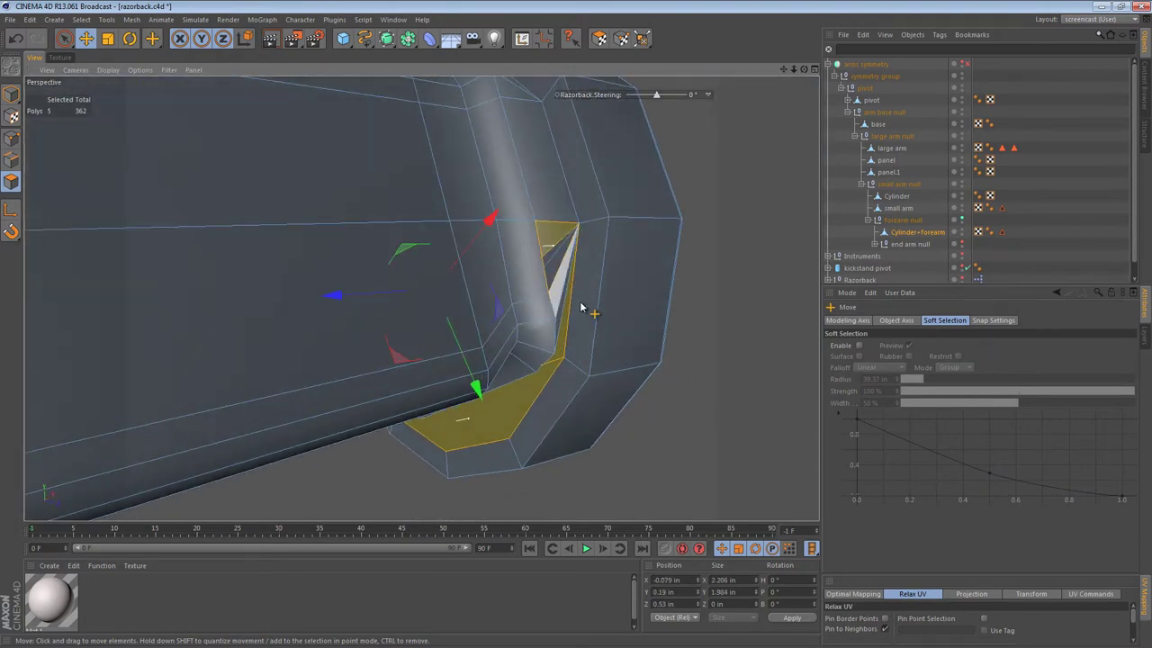
key("u")
key("z")
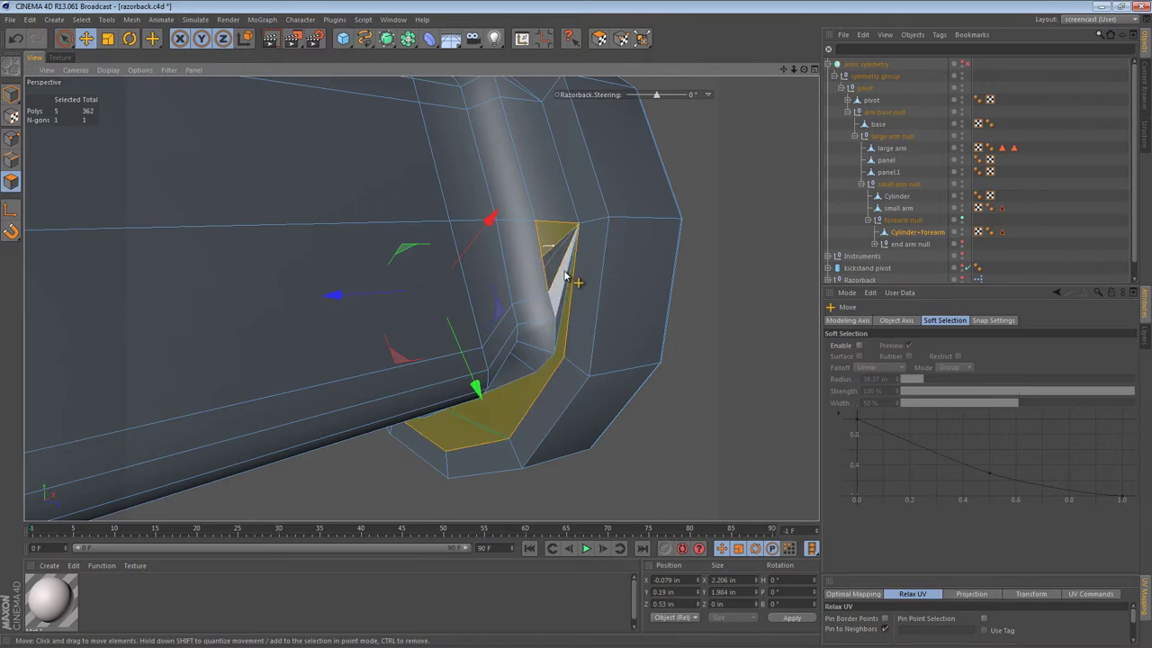
Step: Select the long stretched polygons overlapping beside the bevel on the collar face and delete them
key("9")
right_click_drag(558, 259, 663, 269, "alt")
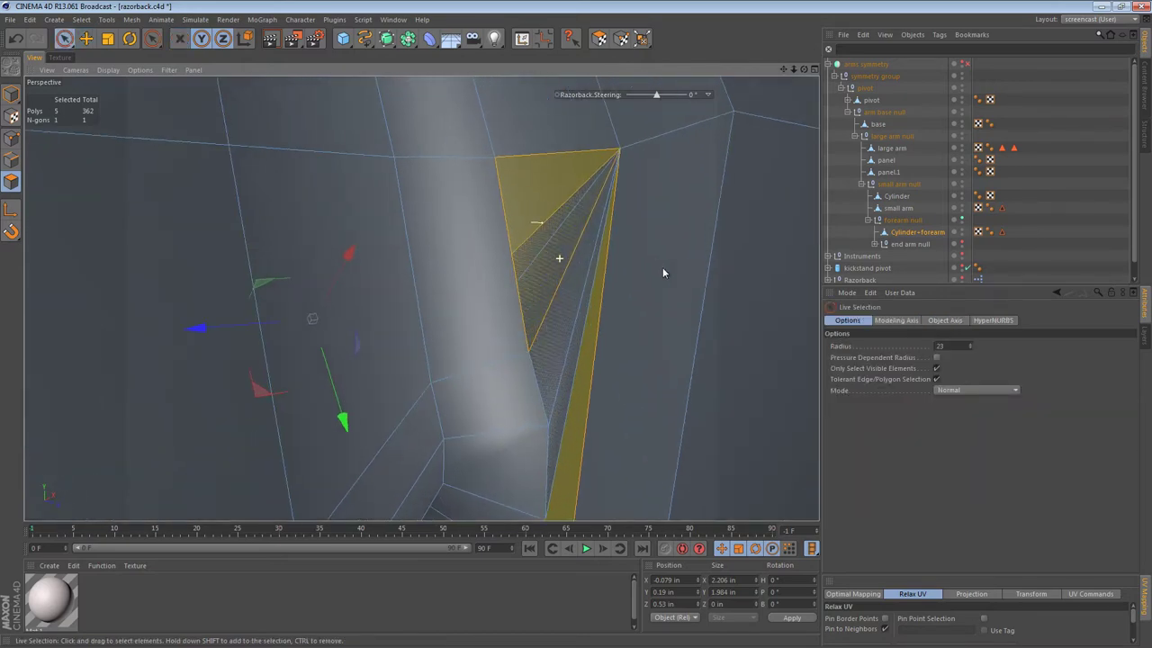
mouse_move(480, 344)
left_mouse_down("alt")
mouse_move(601, 310)
mouse_move(683, 336)
mouse_move(477, 357)
mouse_move(484, 340)
mouse_move(586, 442)
mouse_move(717, 437)
mouse_move(717, 450)
left_mouse_up("alt")
key("e")
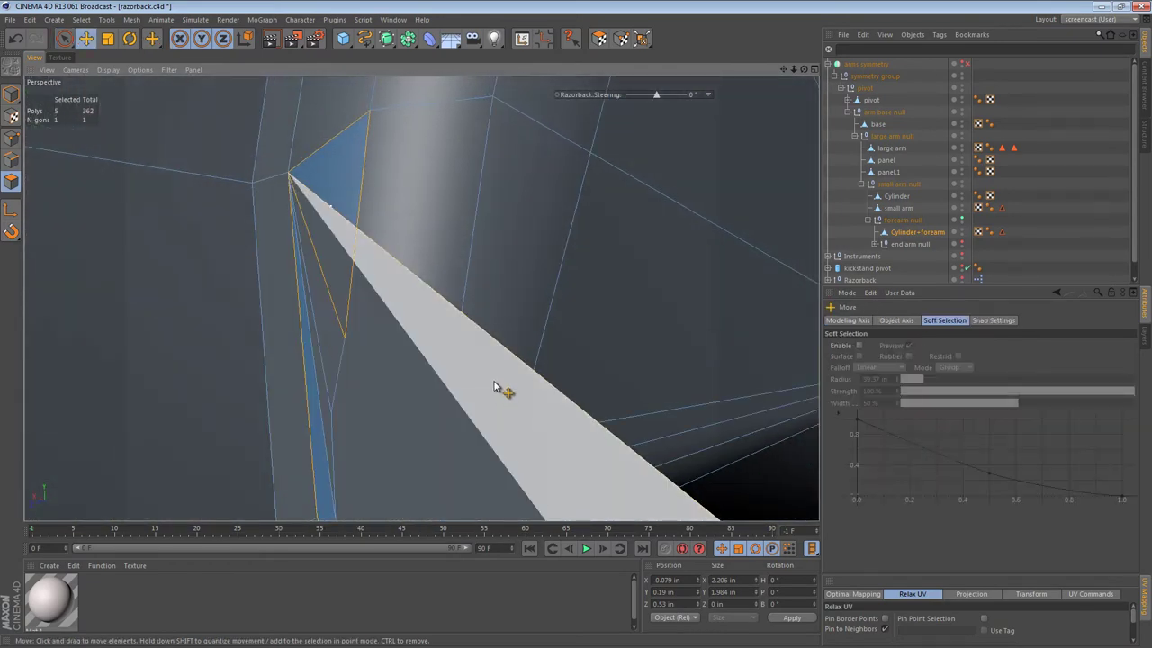
left_click(496, 387)
left_click(440, 422, "shift")
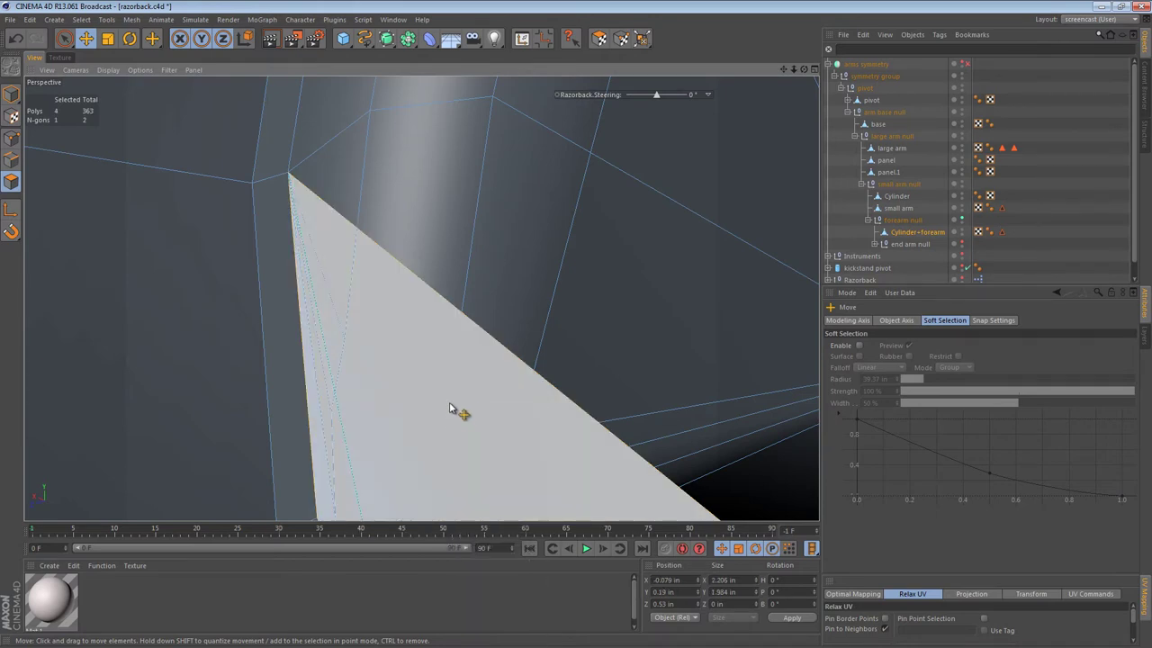
key("Delete")
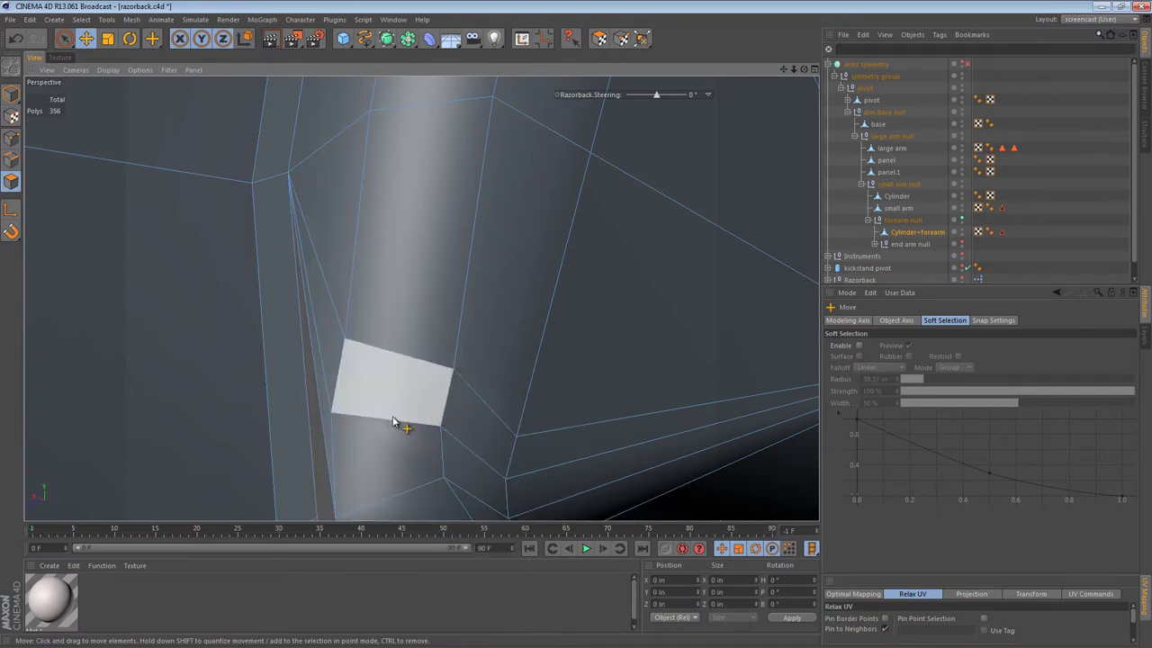
Step: Delete the remaining faulty polygons between the beveled seam and the collar's inner ring
left_click_drag(326, 402, 776, 247, "alt")
middle_click_drag(499, 302, 505, 295, "alt")
left_click_drag(507, 295, 589, 201, "alt")
key("Delete")
left_click(500, 325)
left_click_drag(587, 257, 550, 255, "alt")
left_click(563, 206)
key("Delete")
Step: Fill the open gap between the beveled seam and the collar ring with Close Polygon Hole
left_click_drag(501, 316, 278, 384, "alt")
key("m")
key("d")
left_click(504, 340)
Step: In the Right view, select the seven points on the forearm's lower edge near the collar and move them up about 0.17 in
middle_click(277, 386)
middle_click(285, 484)
scroll(450, 351, "up", 5)
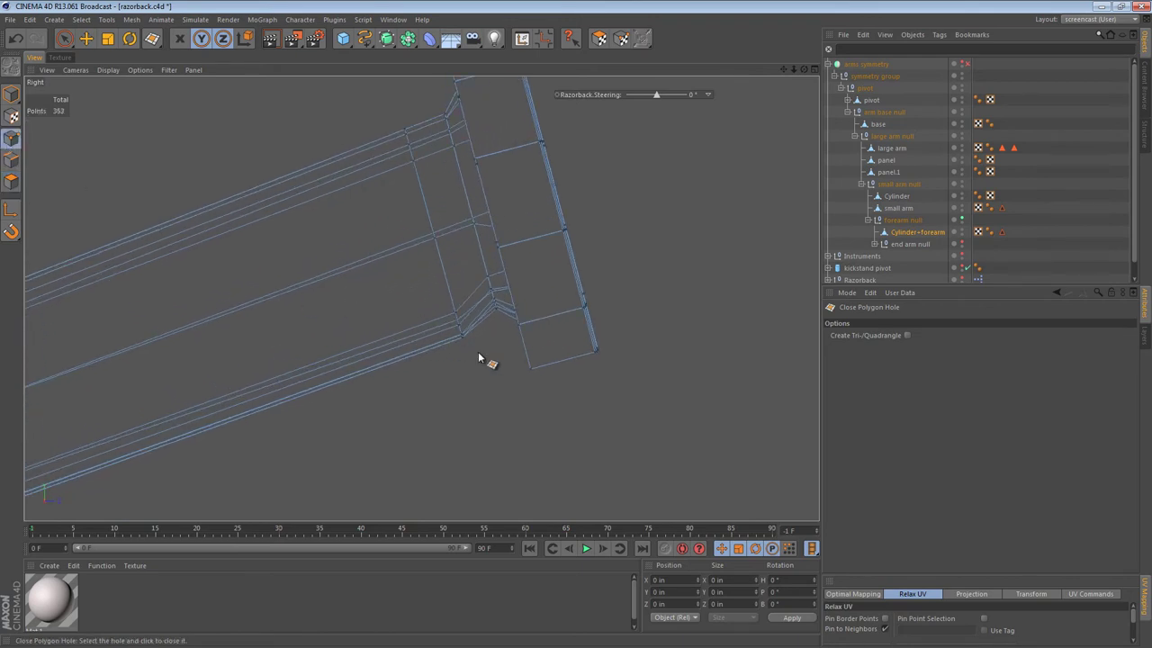
left_click_drag(406, 292, 408, 294)
key("e")
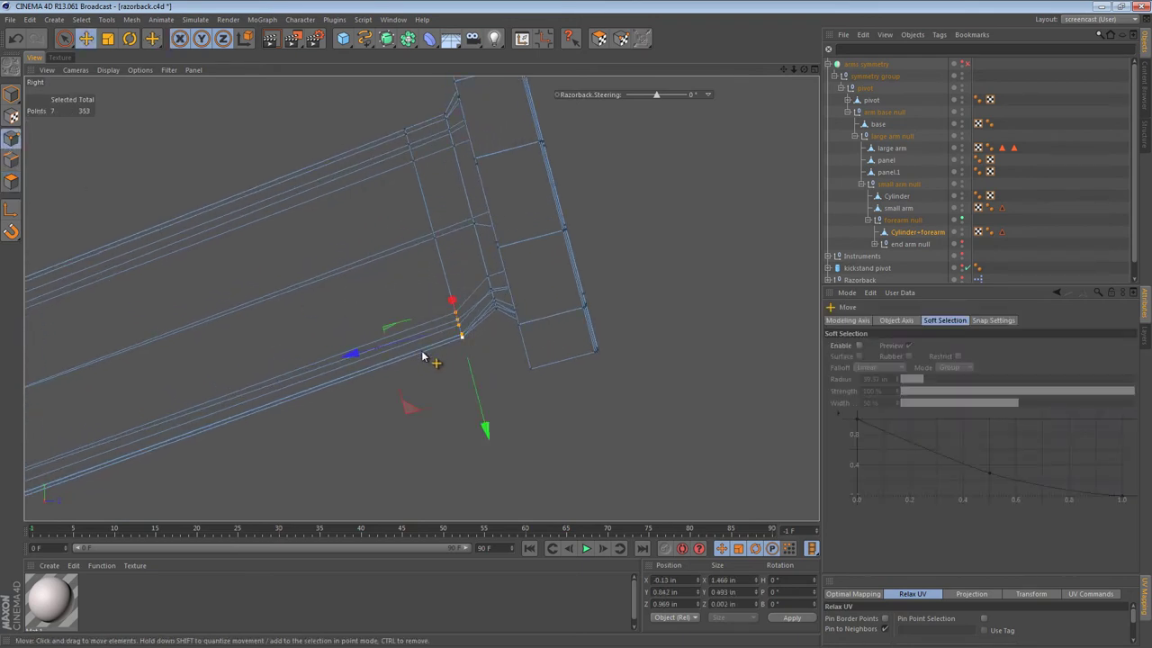
left_click_drag(422, 357, 414, 335)
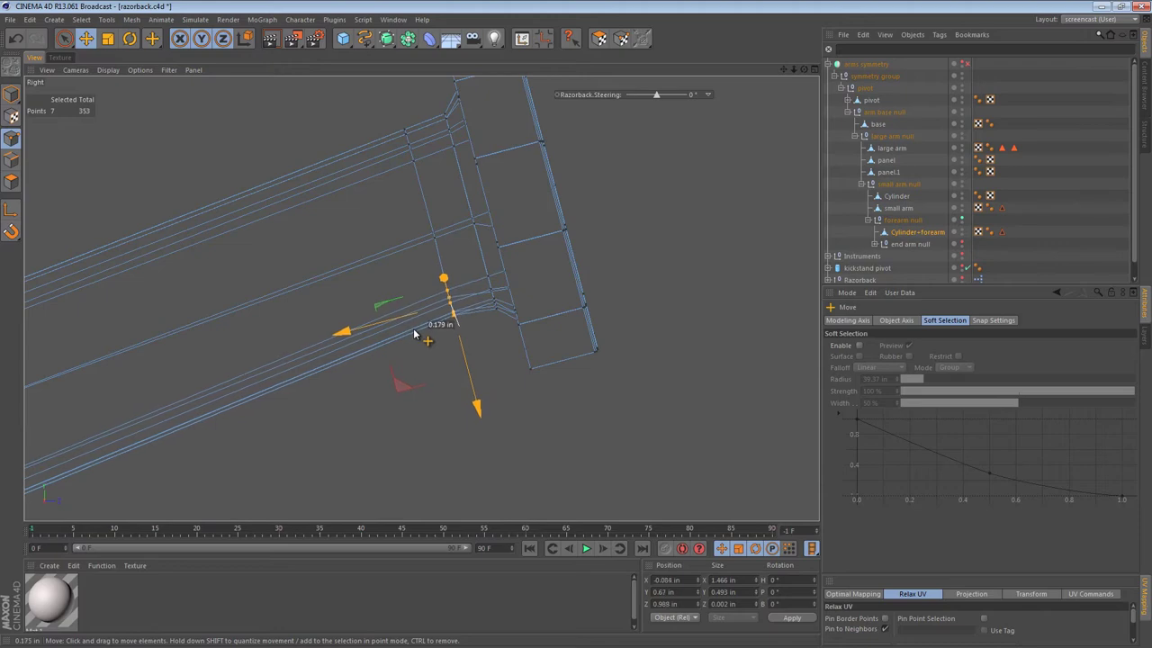
Step: Try scaling the seven selected forearm points narrower along the X axis in the perspective view
key("F1")
left_click_drag(512, 368, 591, 306, "alt")
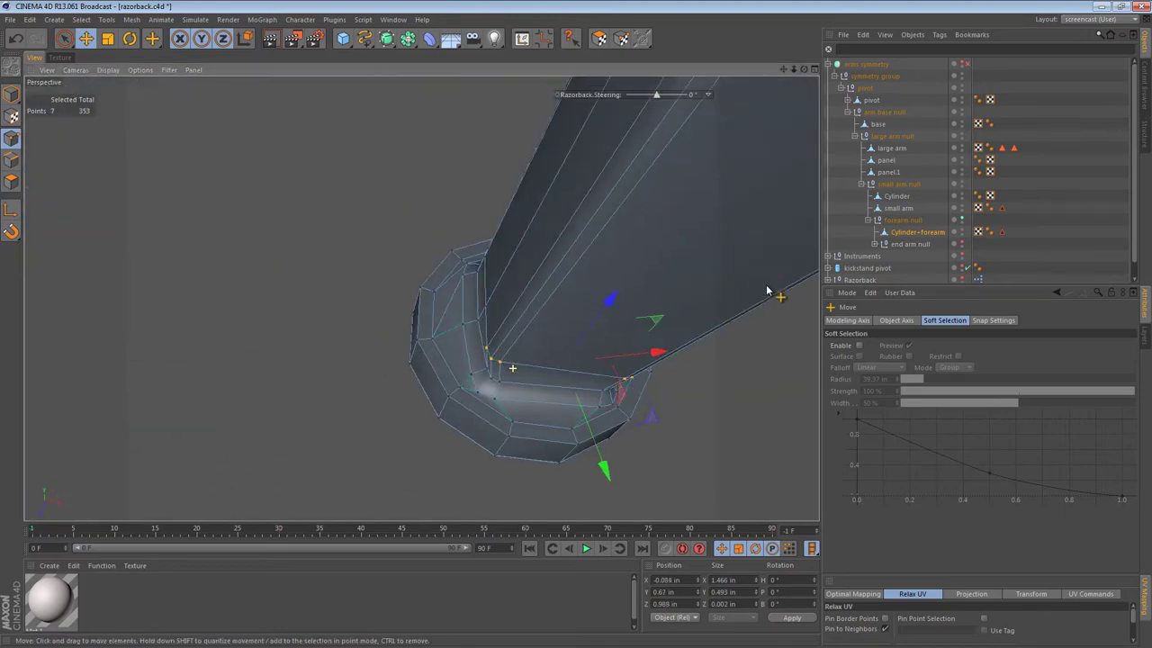
left_click_drag(774, 291, 425, 227, "alt")
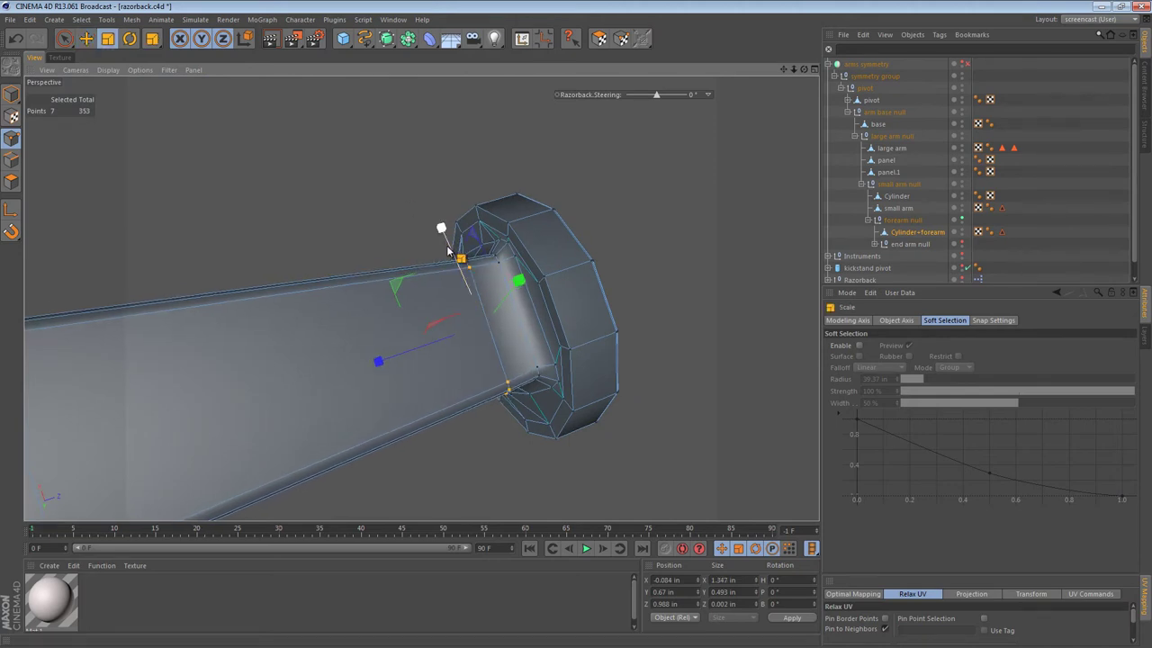
left_click_drag(453, 257, 217, 262, "alt")
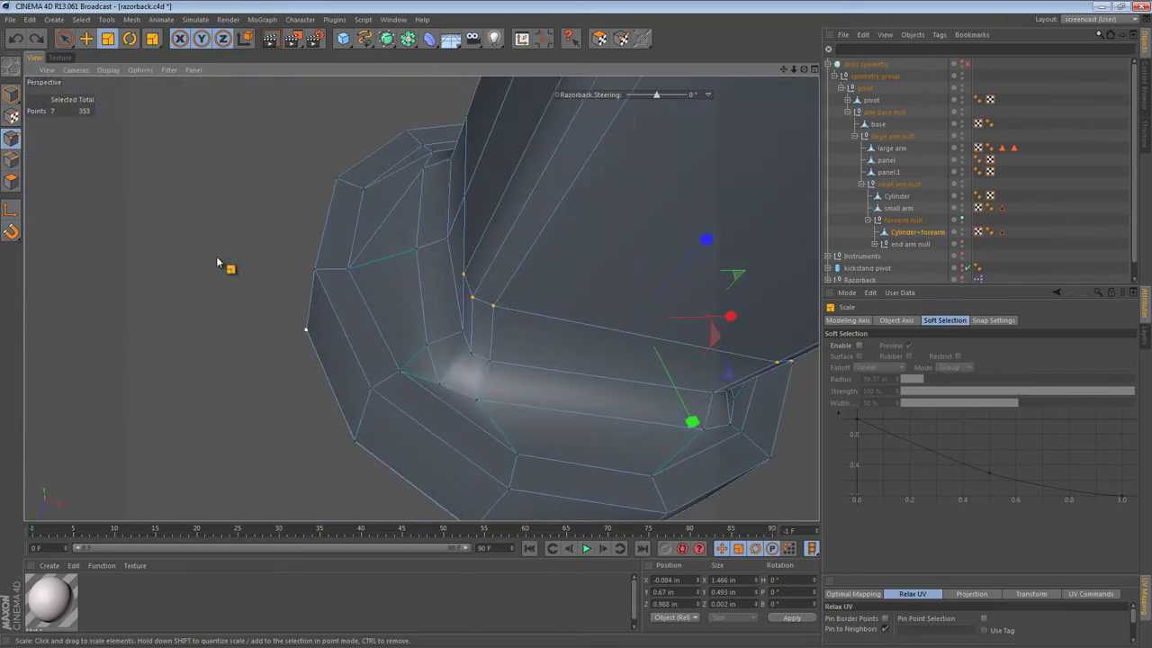
Step: Select the beveled seam polygons at one lower corner of the forearm and move them in the XY plane about 0.13 in
left_click(11, 184)
key("e")
left_click(463, 371)
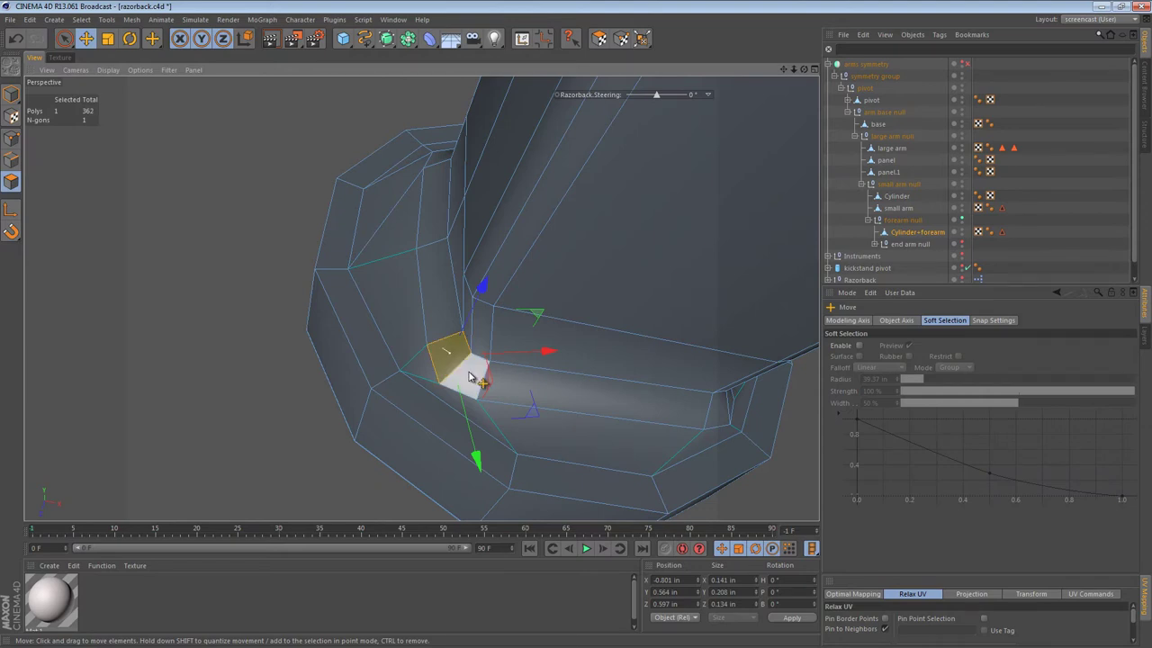
left_click_drag(473, 372, 542, 408, "alt")
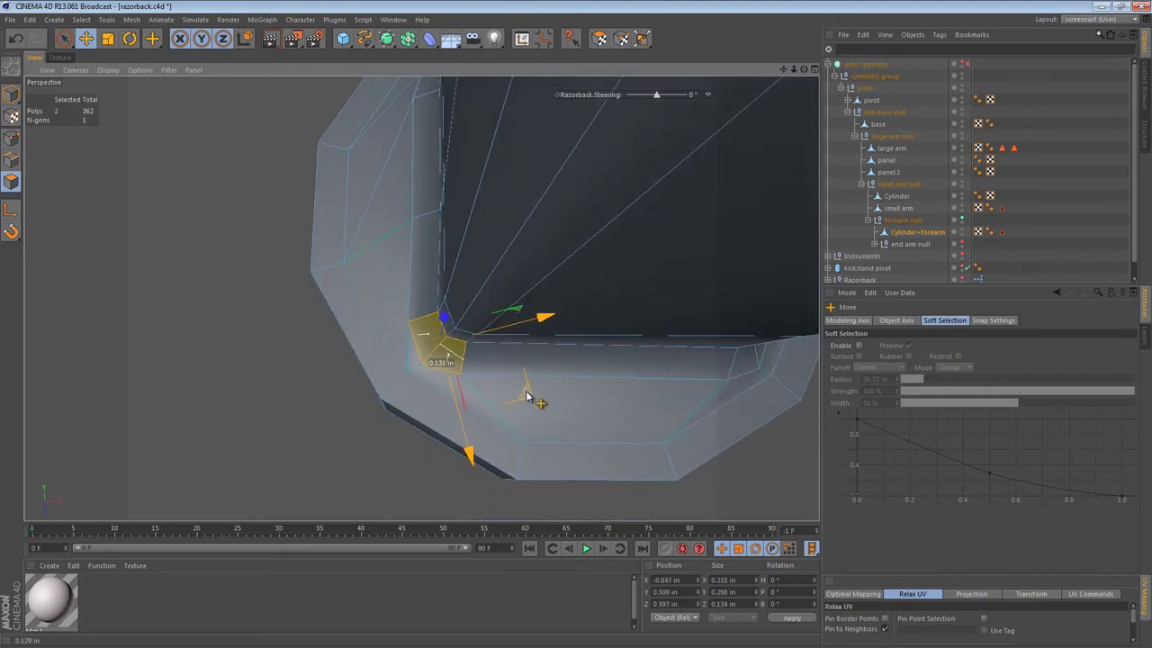
Step: Select the three seam polygons at the forearm's opposite lower corner and move them slightly outward
left_click_drag(542, 396, 696, 298, "alt")
key("9")
key("e")
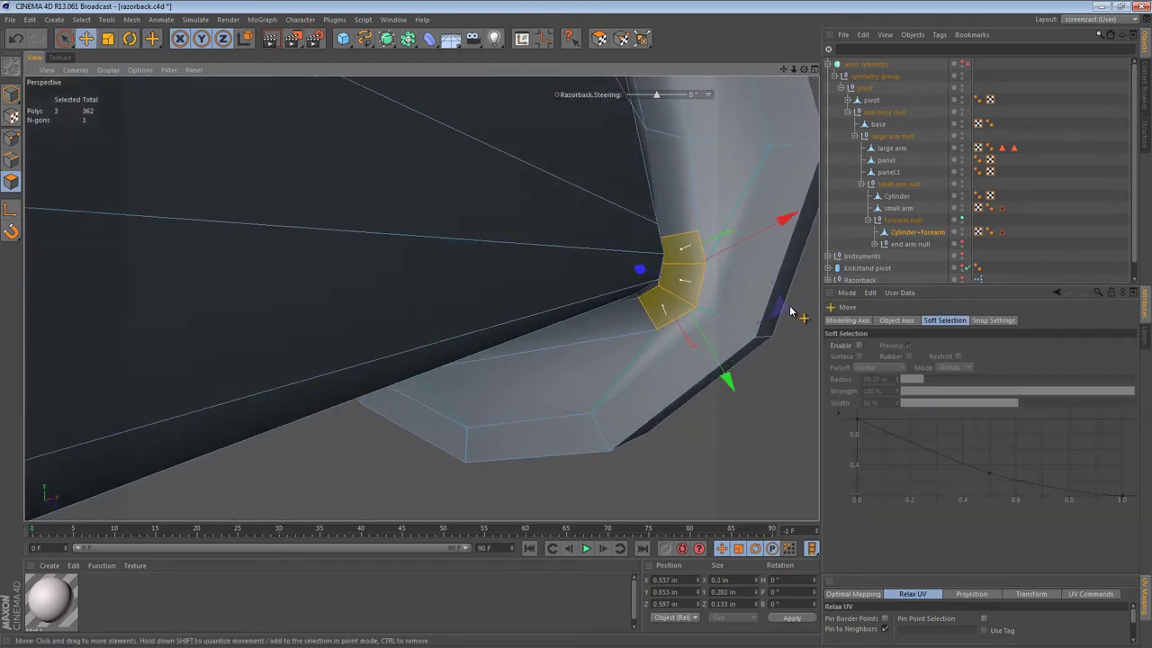
left_click_drag(785, 310, 468, 333)
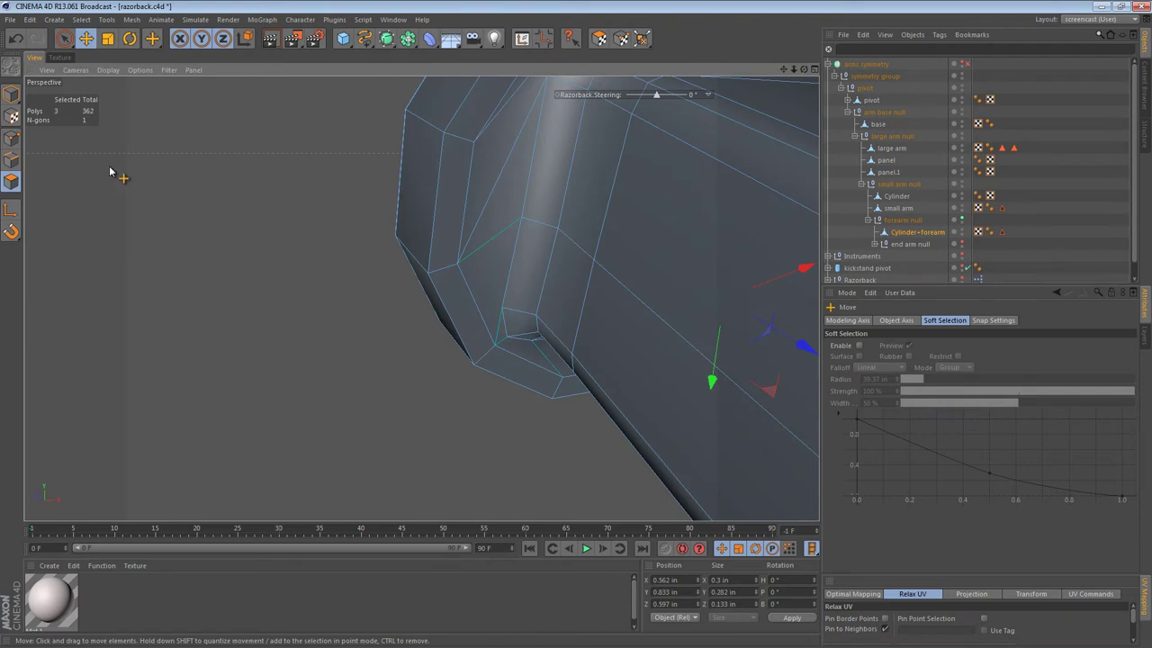
Step: Select the three seam polygons at the forearm's upper corner and move them about 0.015 in in the XY plane
left_click(11, 94)
left_click_drag(429, 221, 256, 303, "alt")
right_click_drag(566, 314, 673, 318, "alt")
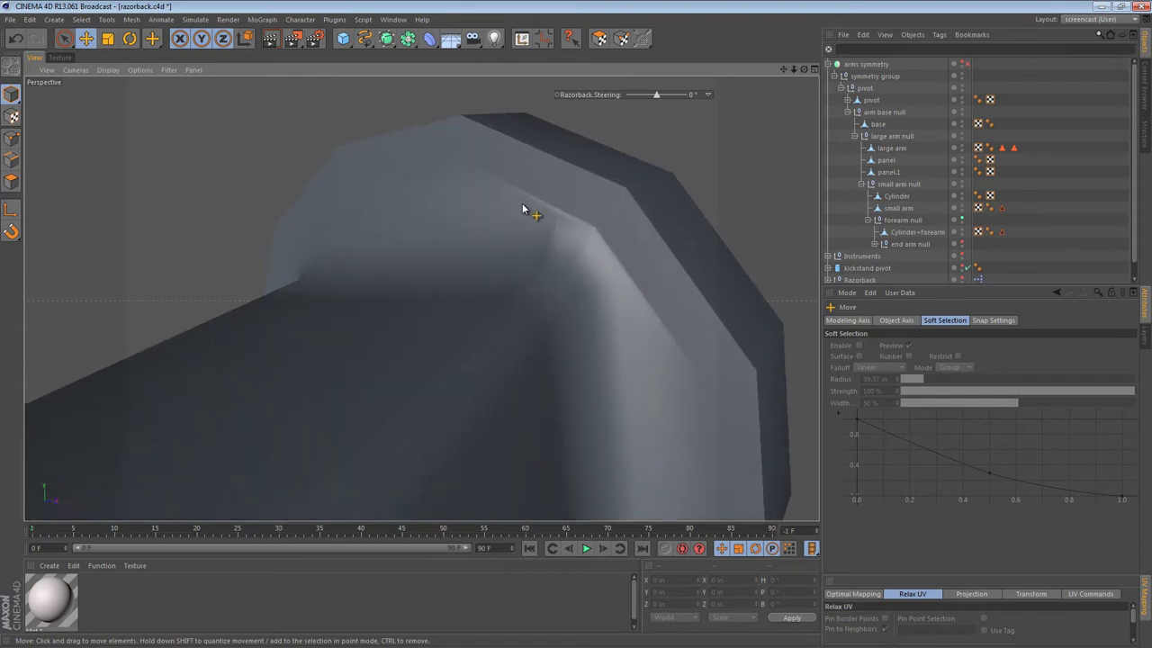
left_click(586, 232)
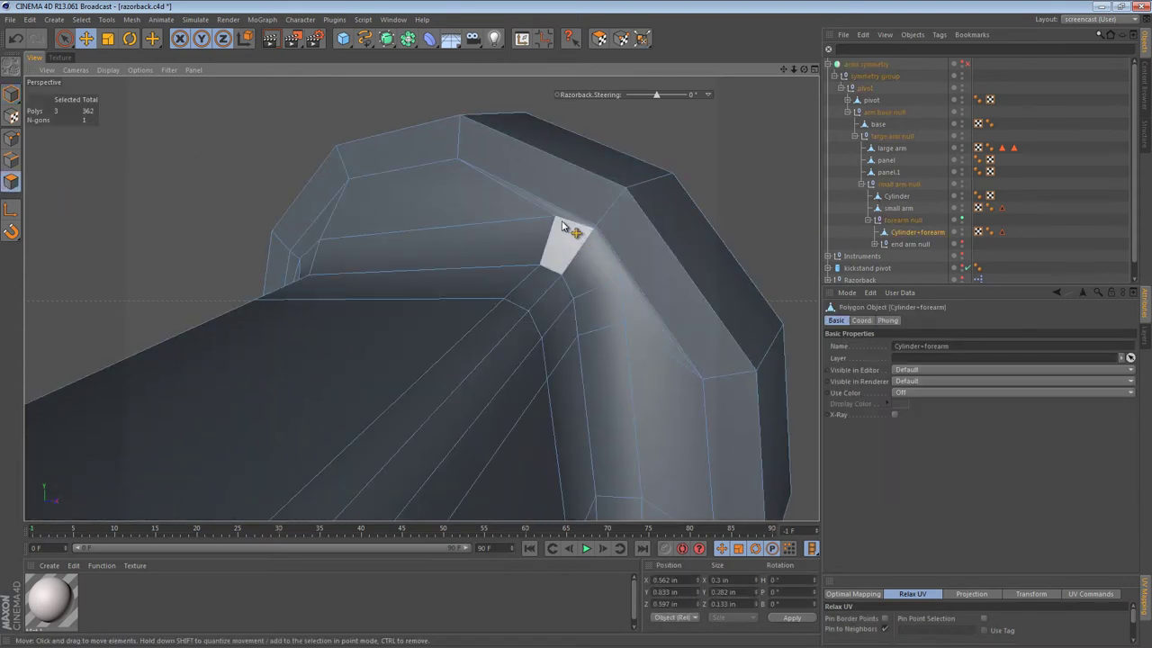
left_click_drag(561, 225, 576, 260, "alt")
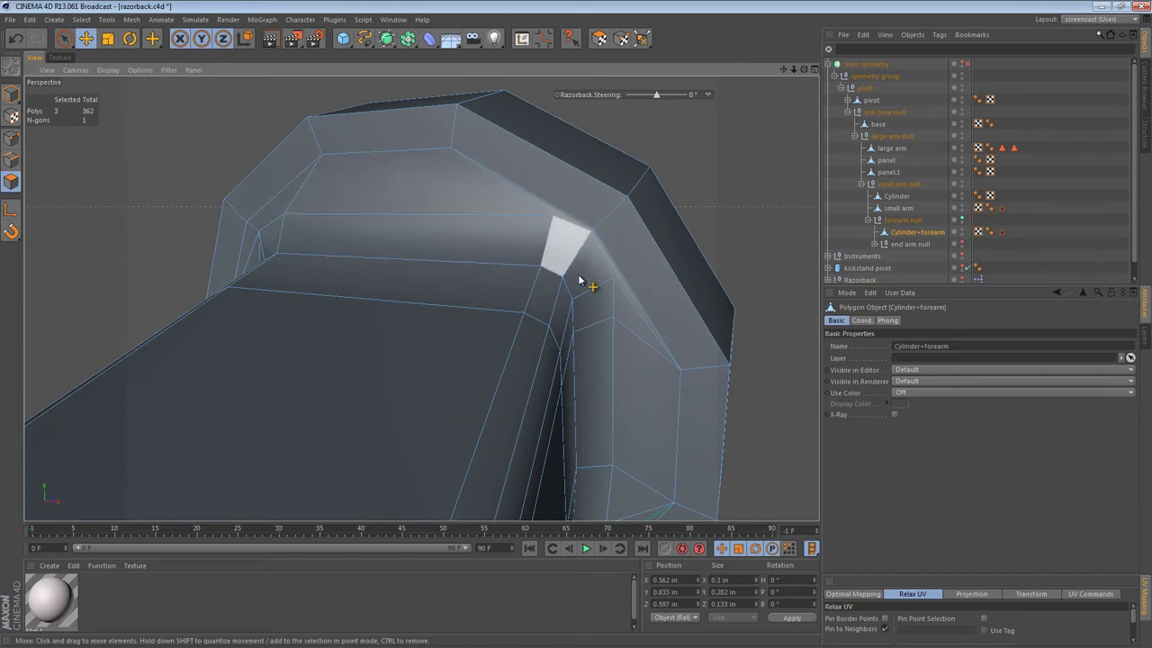
key("e")
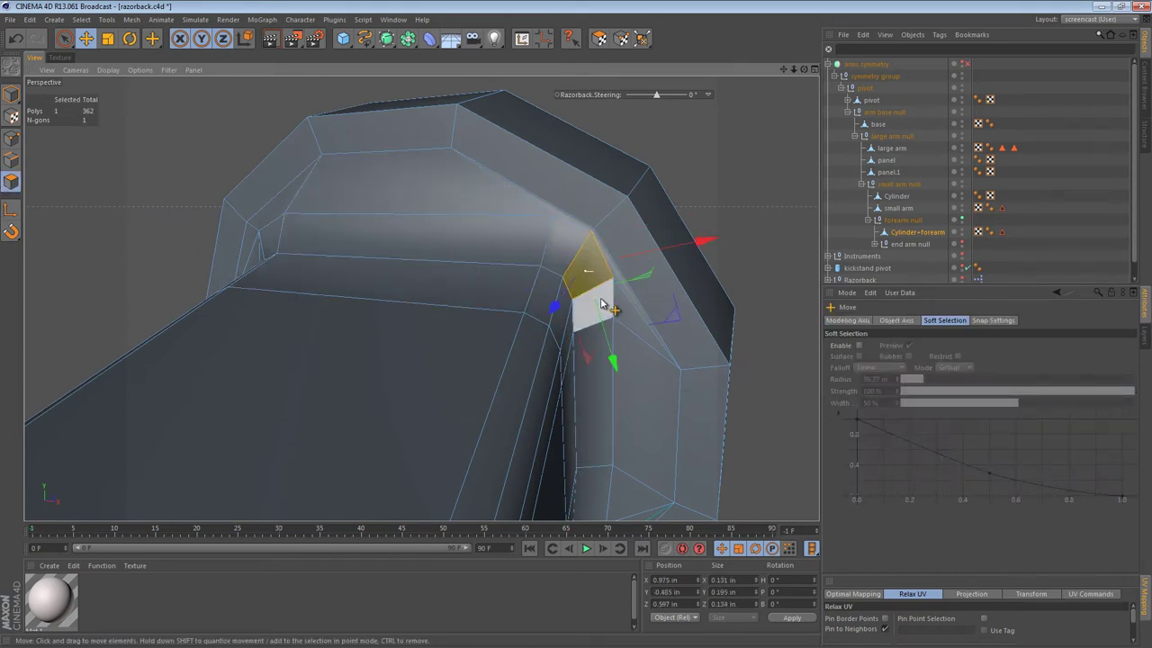
left_click(582, 273, "shift")
left_click_drag(583, 273, 674, 294, "alt")
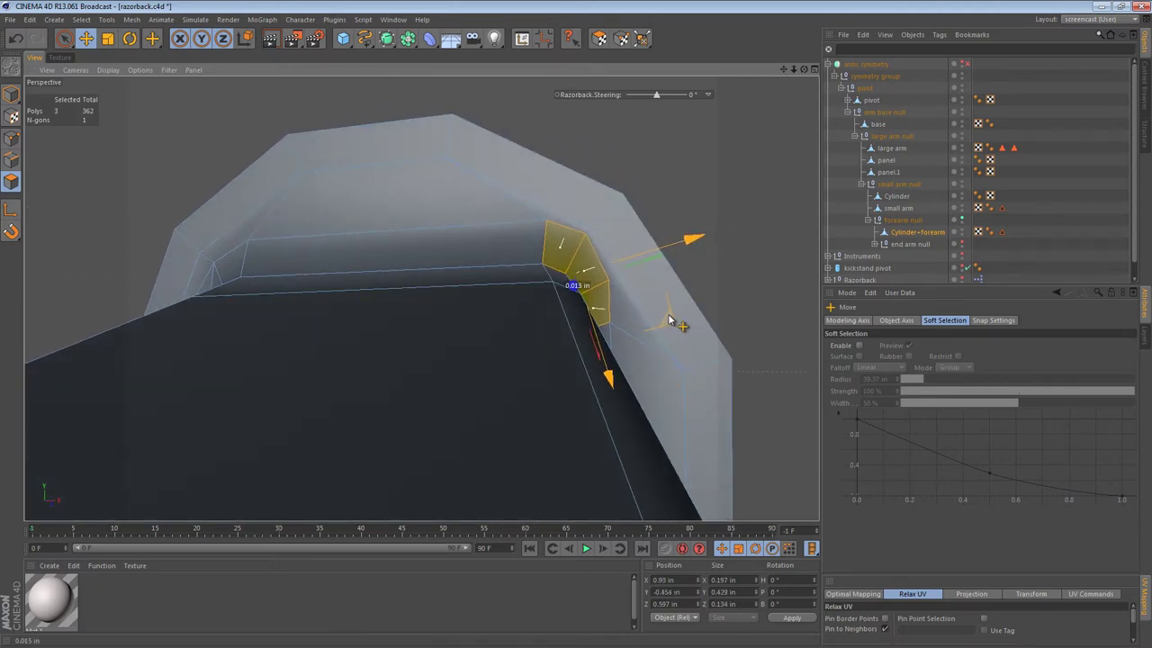
Step: Scale the beveled seam's upper edge and the edges along its side to make them shorter
left_click_drag(450, 273, 662, 314, "alt")
left_click_drag(421, 298, 450, 281, "alt")
right_click_drag(594, 253, 567, 252, "alt")
left_click_drag(422, 298, 508, 303, "alt")
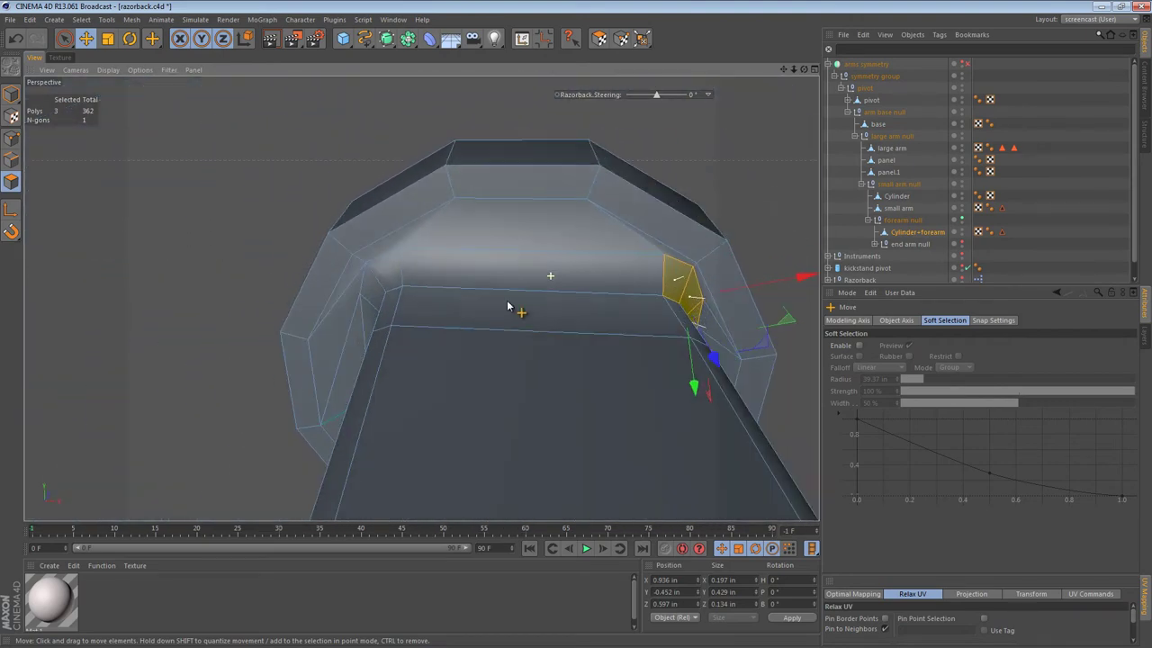
left_click(10, 160)
key("t")
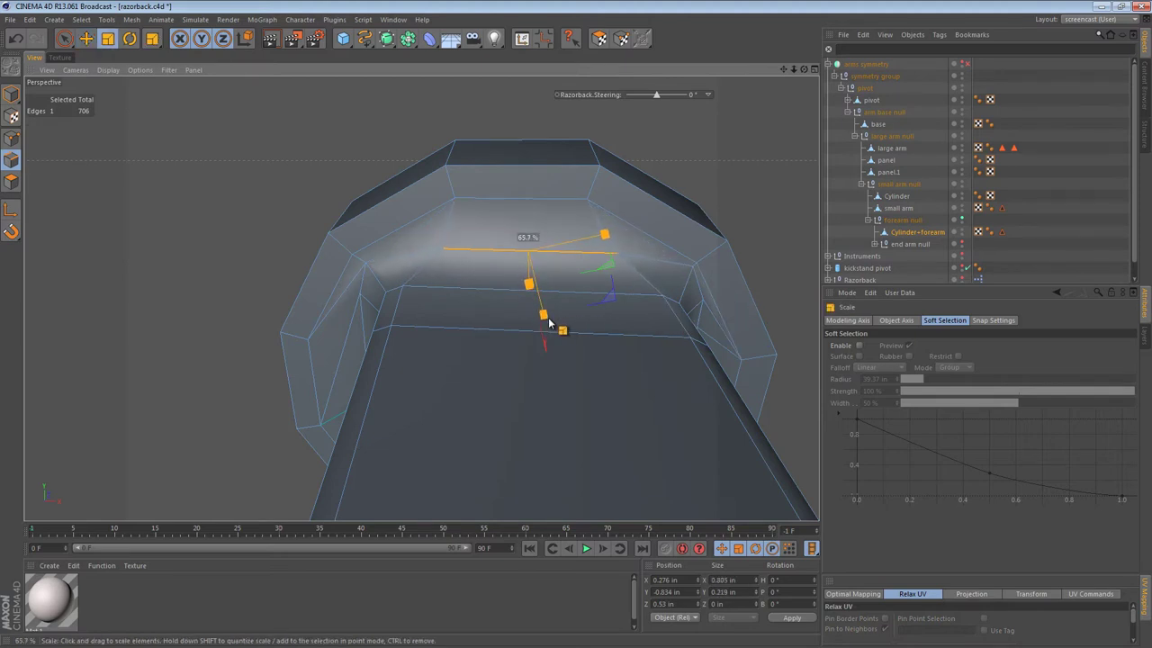
left_click_drag(391, 320, 548, 286, "alt")
left_click_drag(390, 324, 522, 184, "alt")
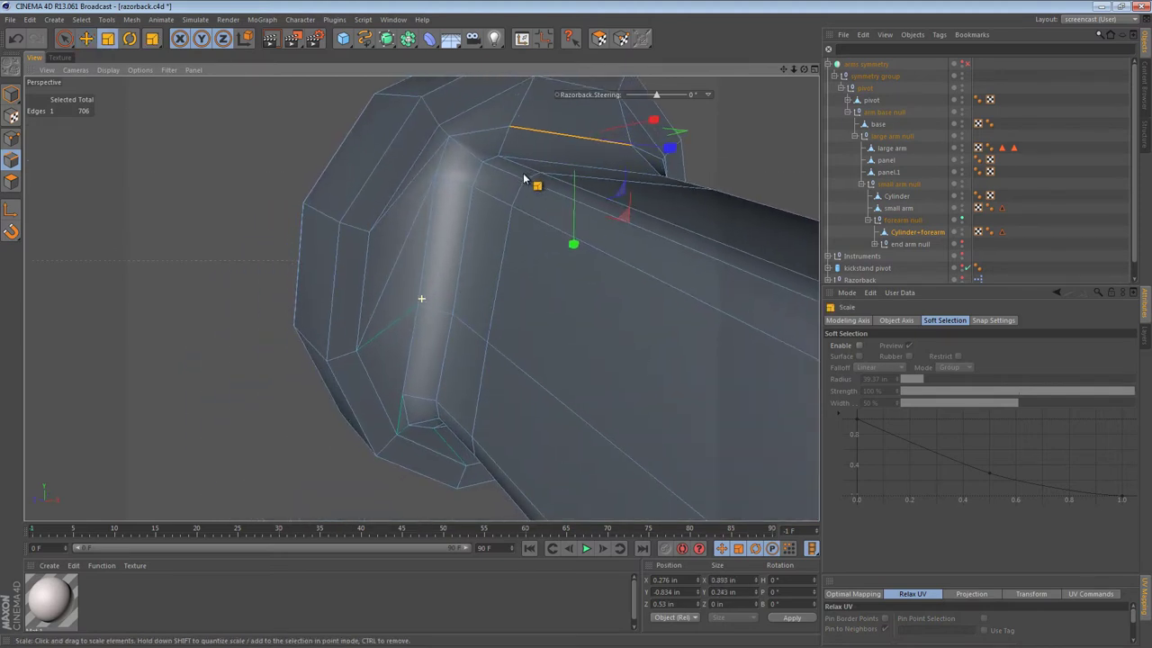
left_click_drag(465, 213, 439, 214, "alt")
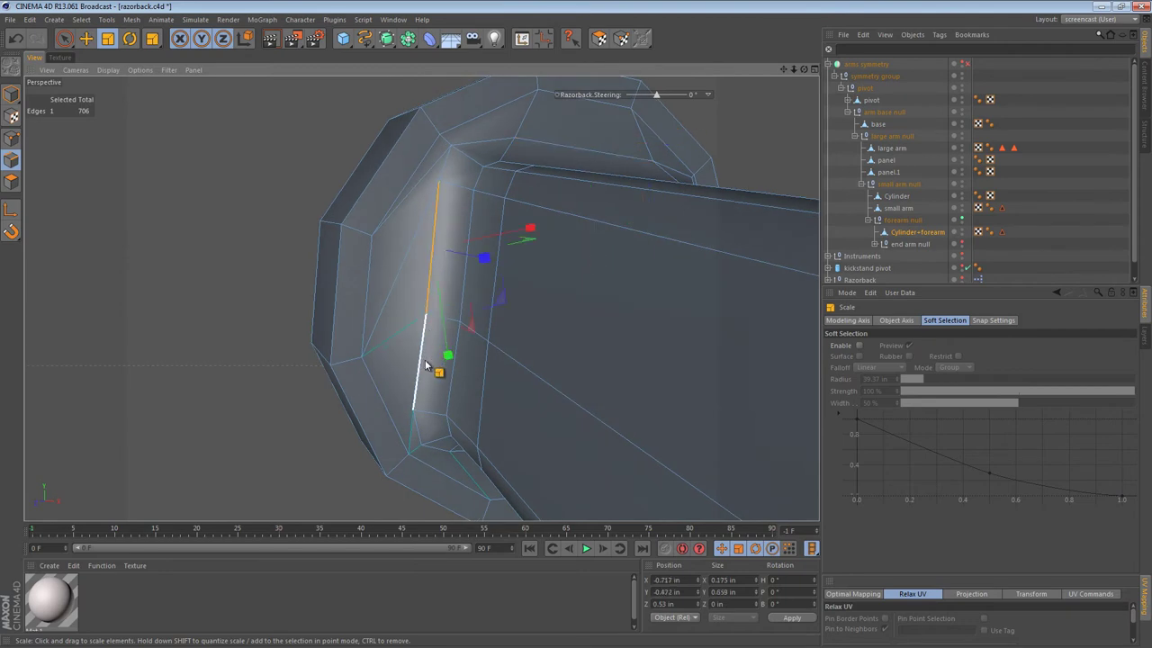
left_click_drag(624, 345, 697, 464)
Step: Delete the diagonal edge running from the seam's upper corner to the collar's inner ring
key("e")
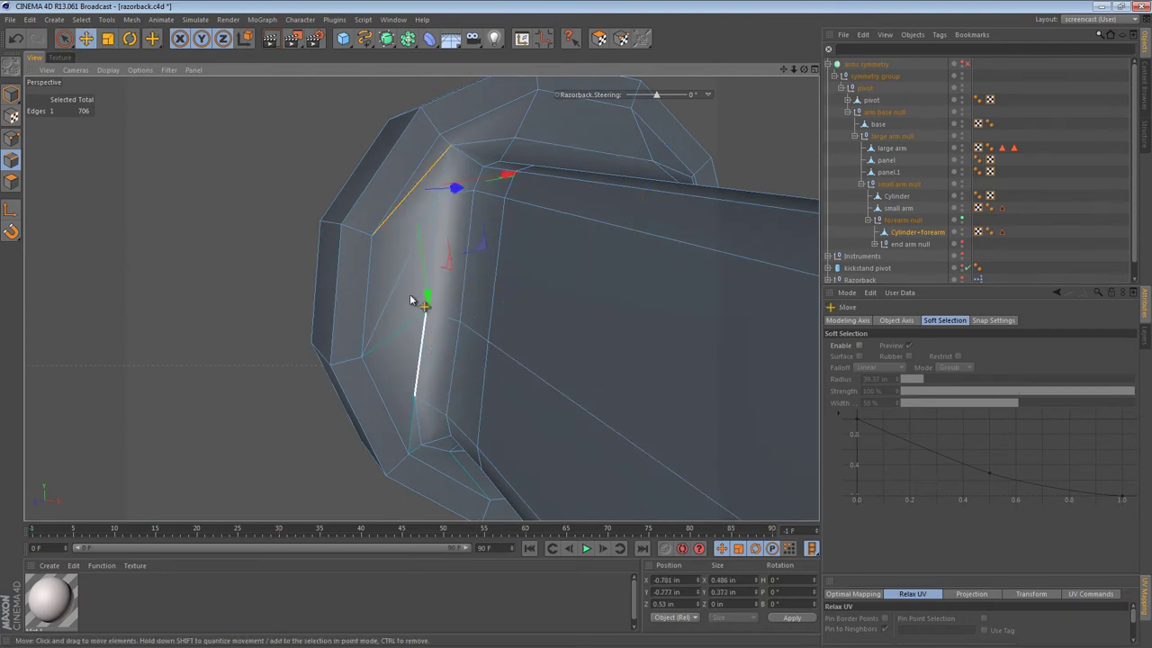
left_click_drag(465, 457, 427, 267, "alt")
key("Delete")
Step: Compare the seam corner's shading with the Phong tag's Angle Limit disabled and re-enabled
left_click_drag(438, 171, 365, 266, "alt")
scroll(415, 229, "up", 2)
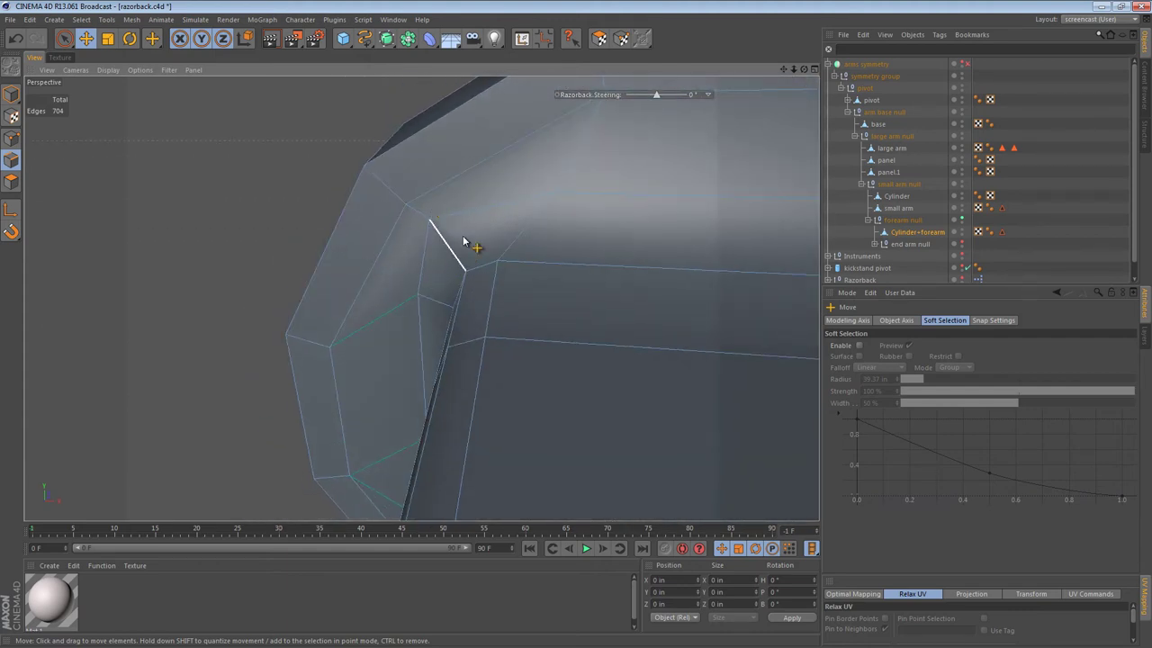
left_click(990, 232)
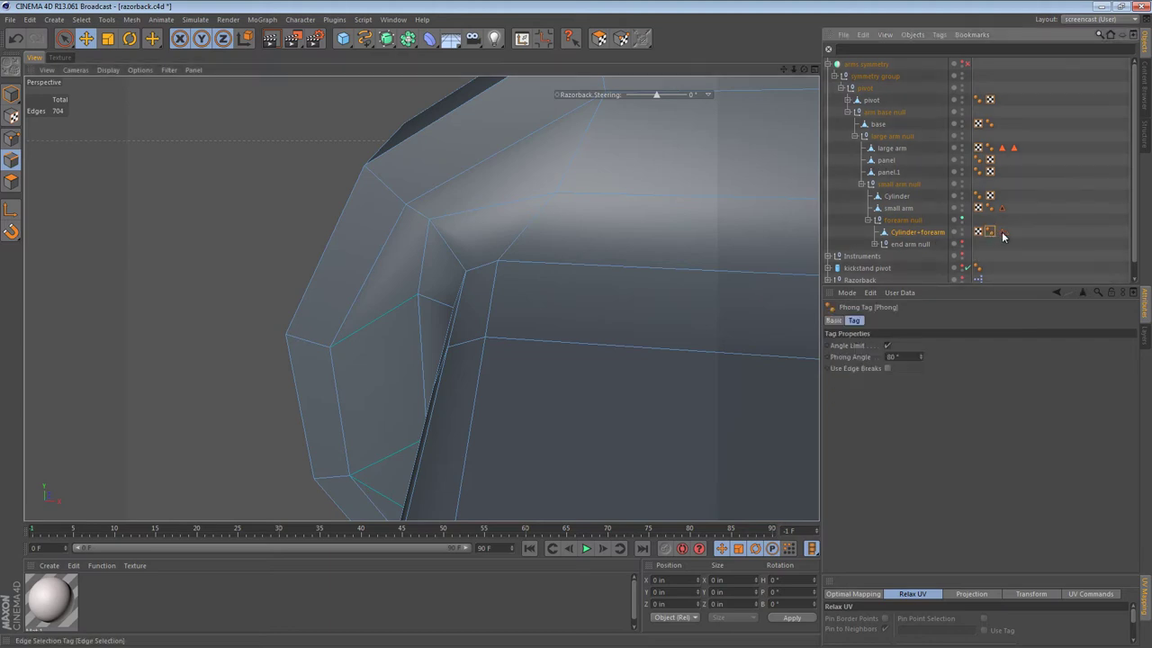
left_click(887, 346)
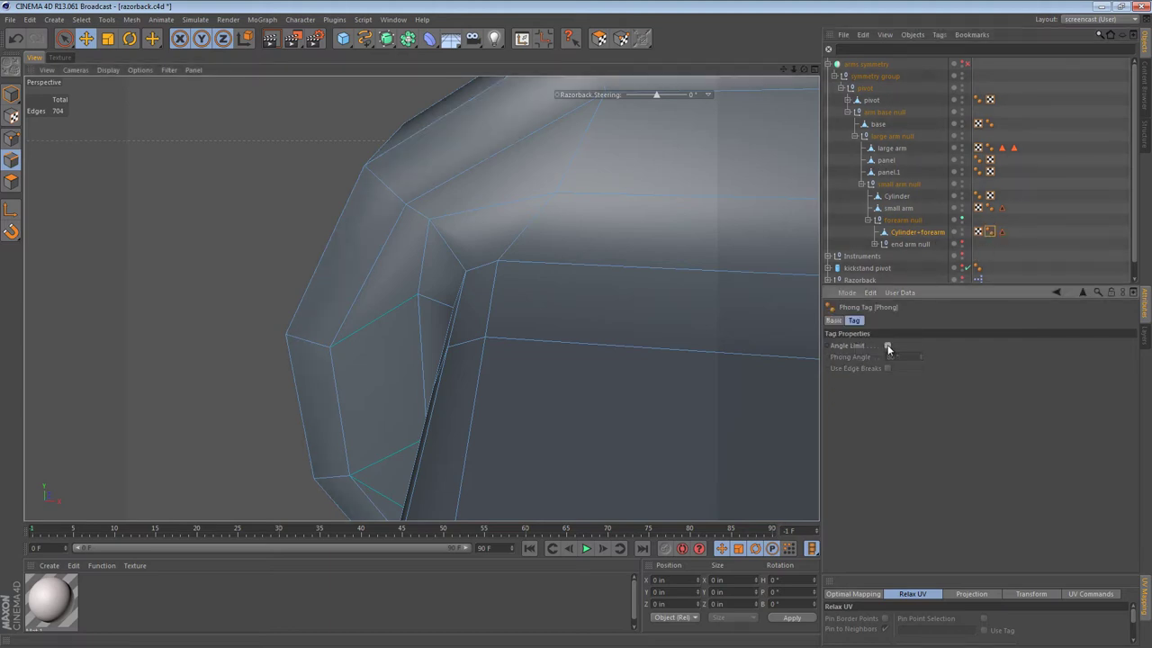
left_click(888, 346)
Step: Select all polygons of the merged mesh and run Optimize and Align Normals on them
left_click(8, 182)
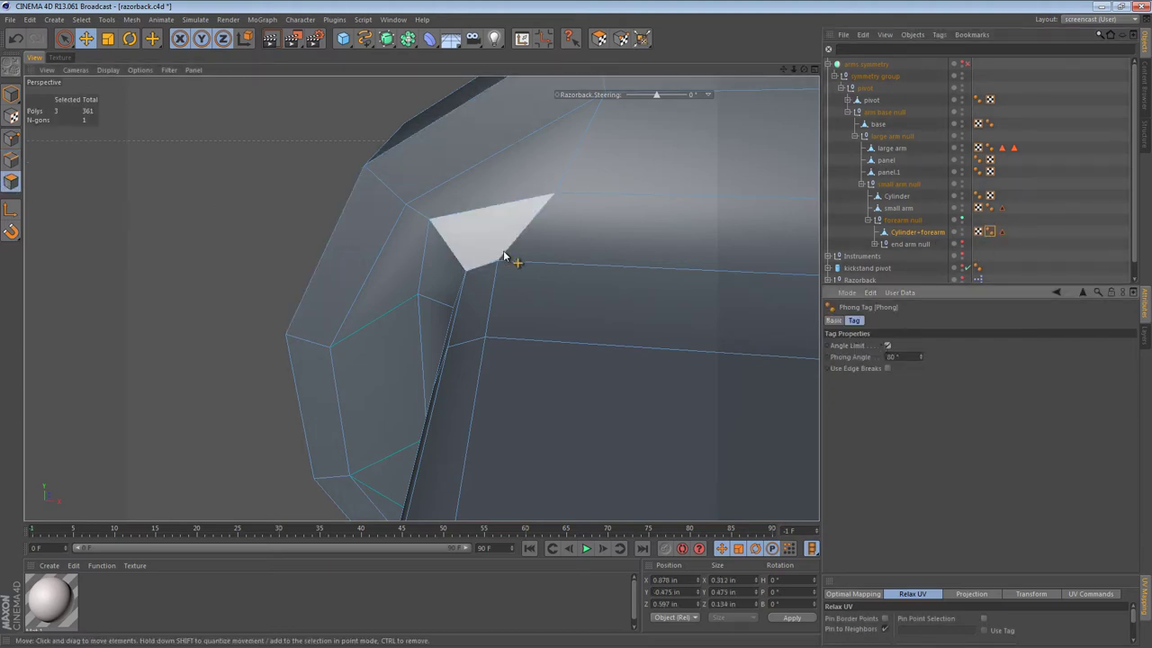
key("ctrl+a")
left_click_drag(462, 243, 525, 177, "alt")
right_click(524, 177)
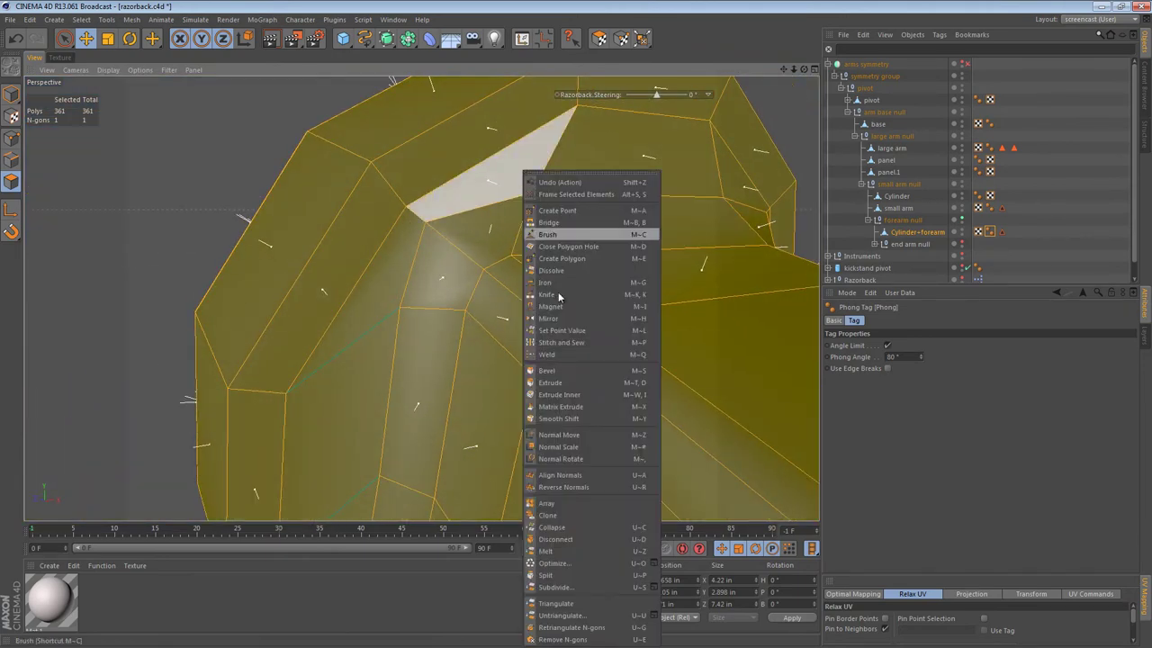
left_click(579, 567)
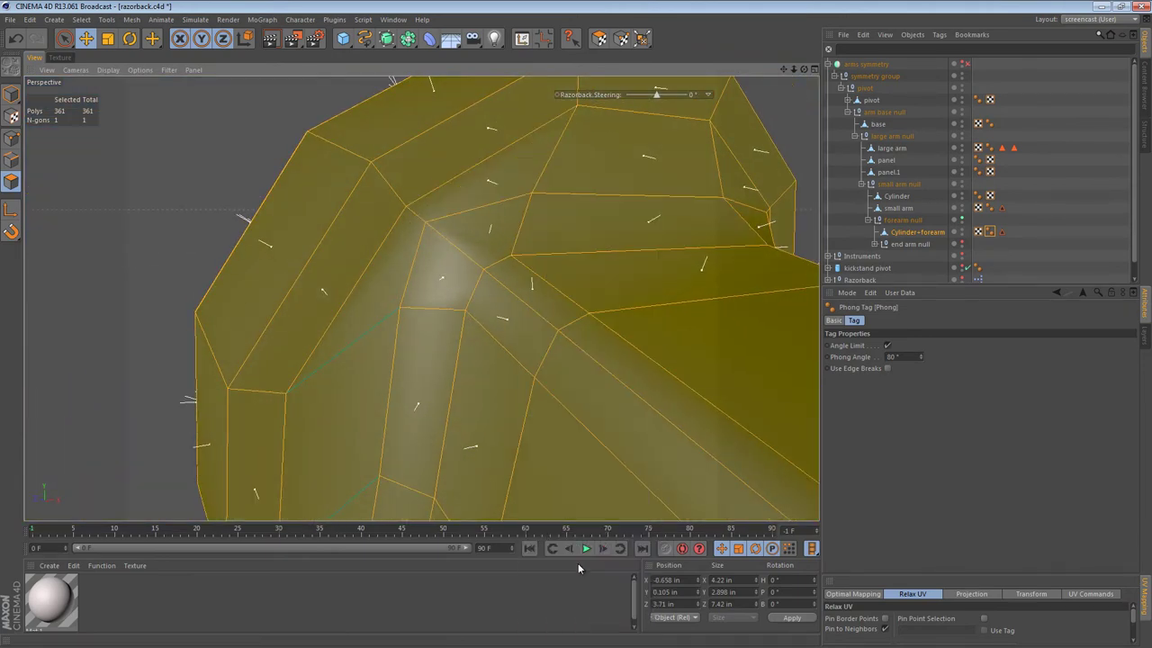
key("u")
key("a")
Step: Examine the points around the seam's upper corner and select the collar's inner-ring point beside it
left_click(11, 139)
left_click_drag(450, 275, 486, 186, "alt")
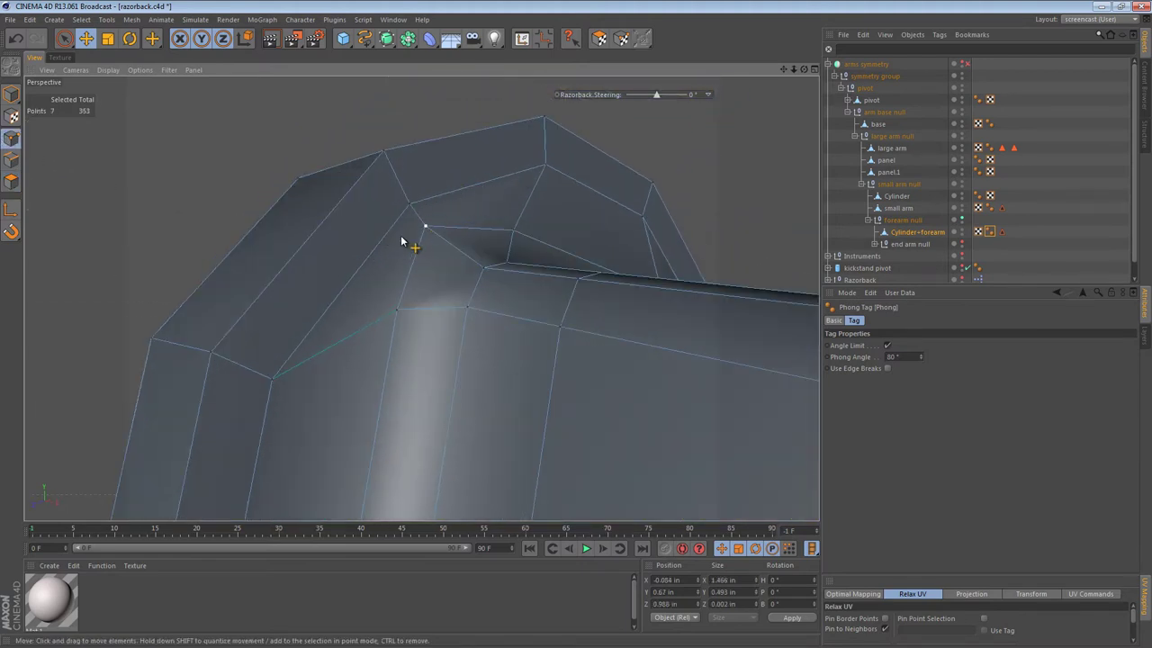
left_click_drag(397, 248, 713, 155, "alt")
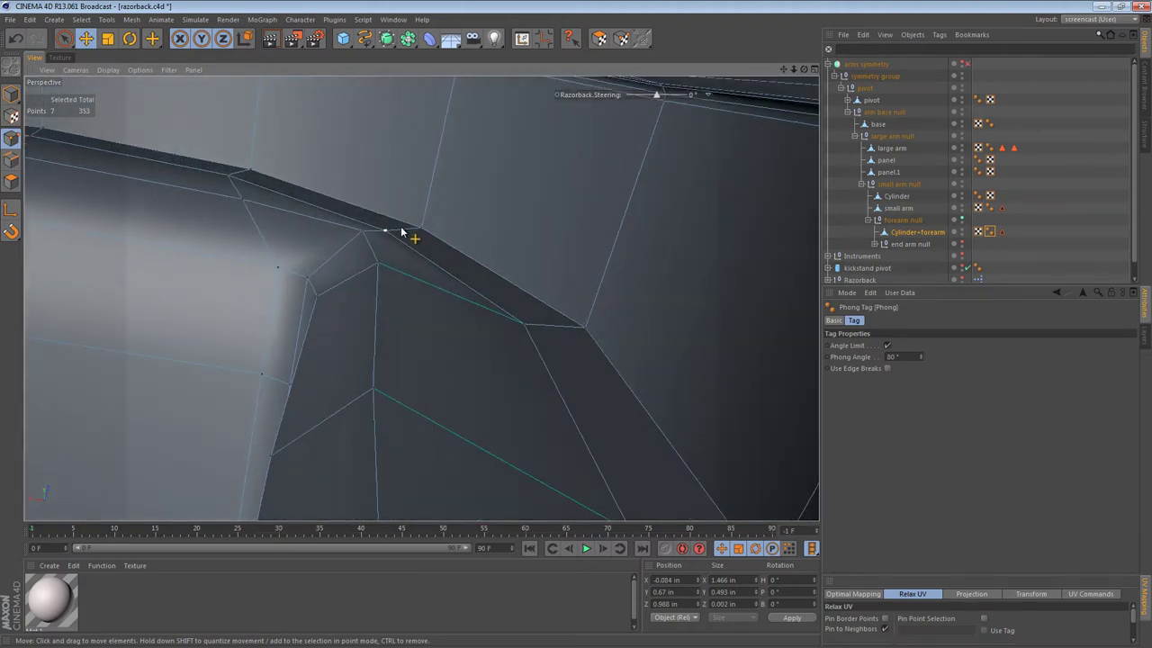
left_click(403, 231)
left_click(401, 232)
left_click_drag(364, 322, 511, 168)
left_click_drag(535, 219, 396, 209, "alt")
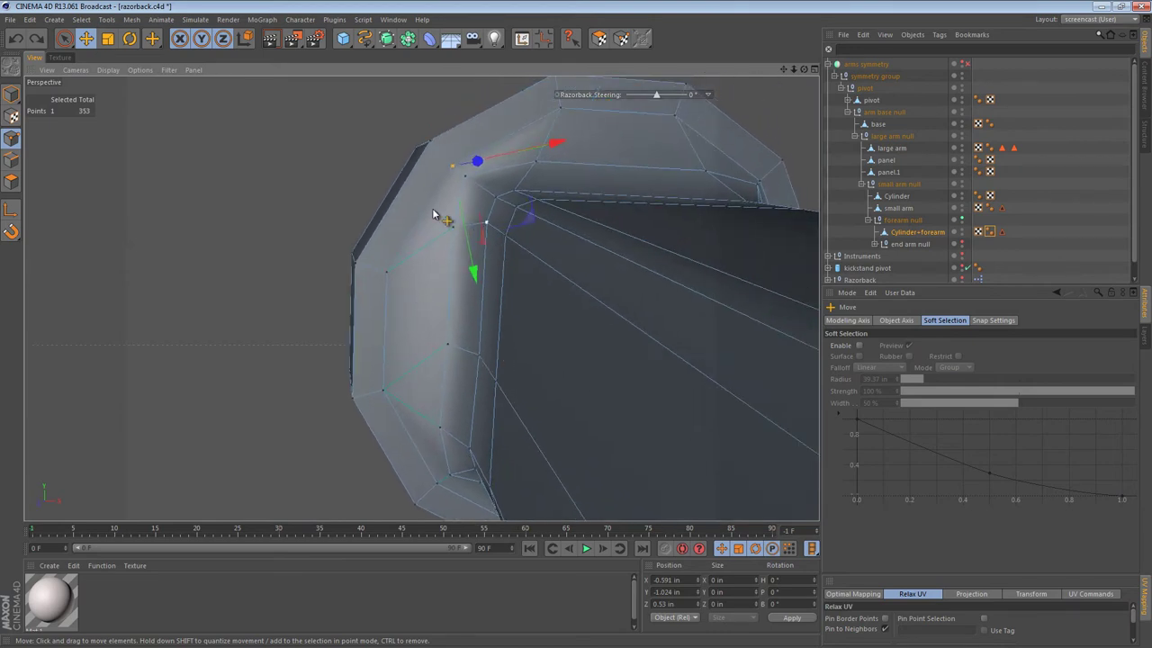
Step: Cut edges with the Knife between the seam points and the inner-ring points along the collar's side face
left_click(9, 174)
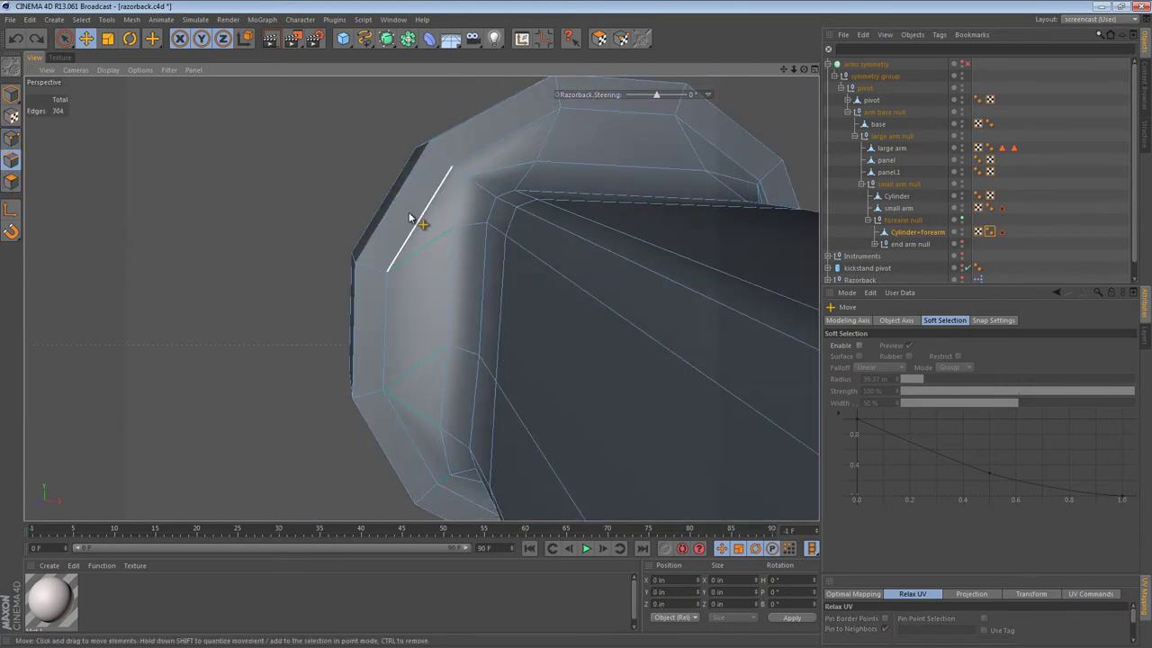
key("k")
scroll(525, 272, "up", 4)
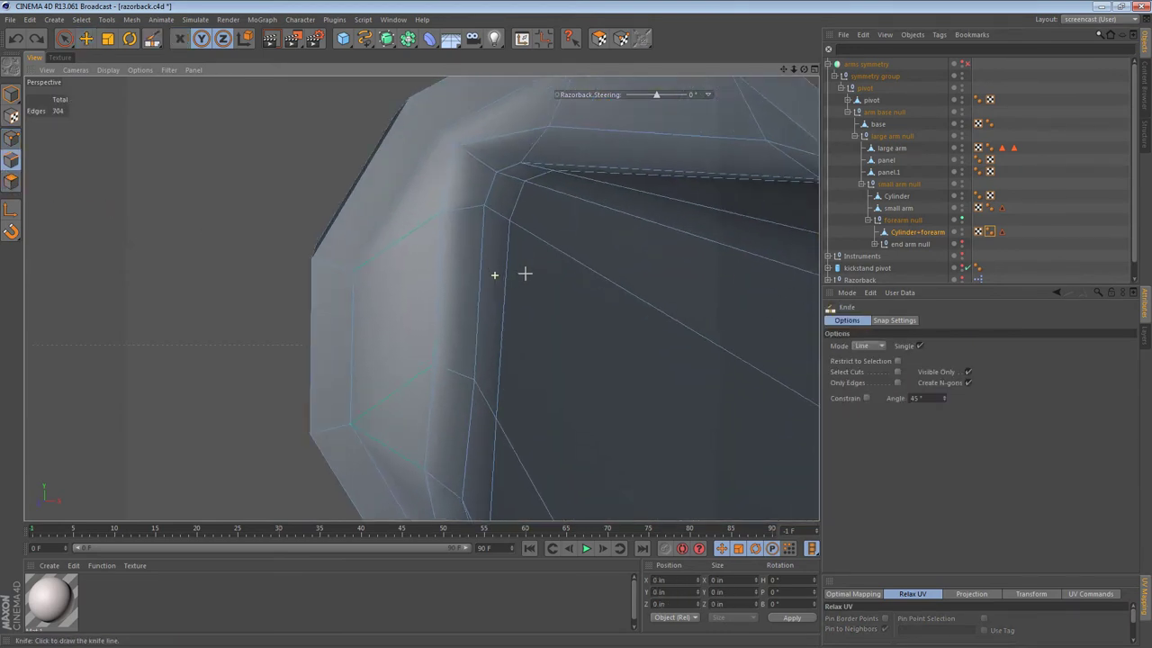
left_click_drag(530, 278, 448, 234, "alt")
mouse_move(441, 118)
left_mouse_down()
mouse_move(345, 267)
mouse_move(422, 296)
mouse_move(422, 211)
left_mouse_up()
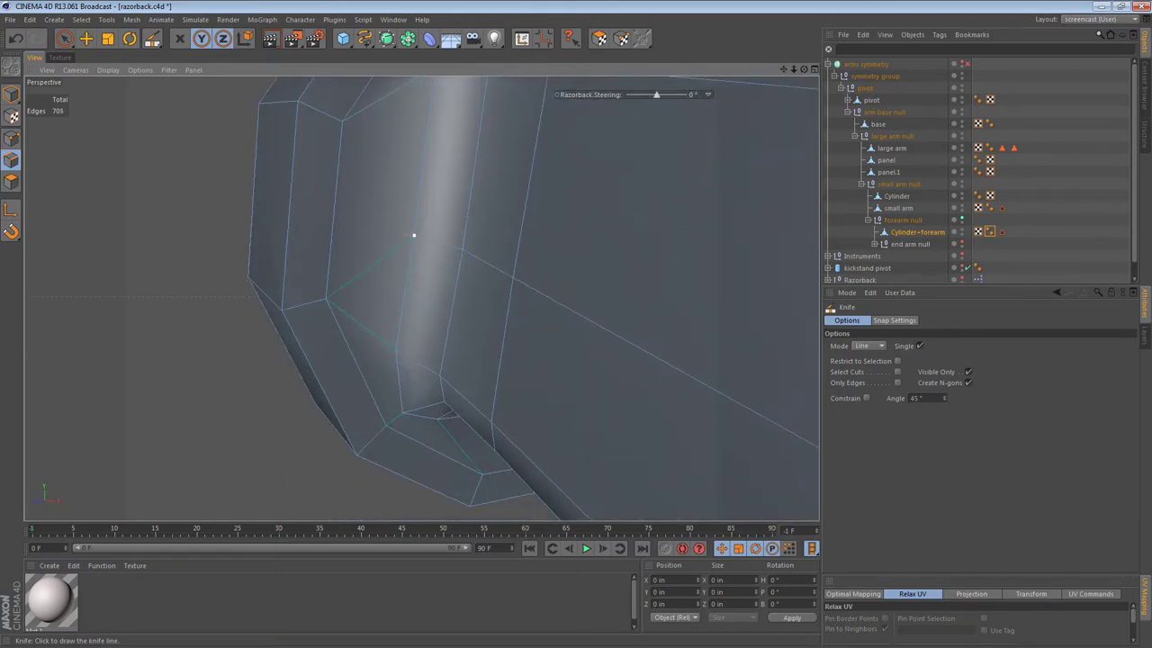
left_click_drag(326, 281, 318, 298)
left_click_drag(453, 357, 396, 209, "alt")
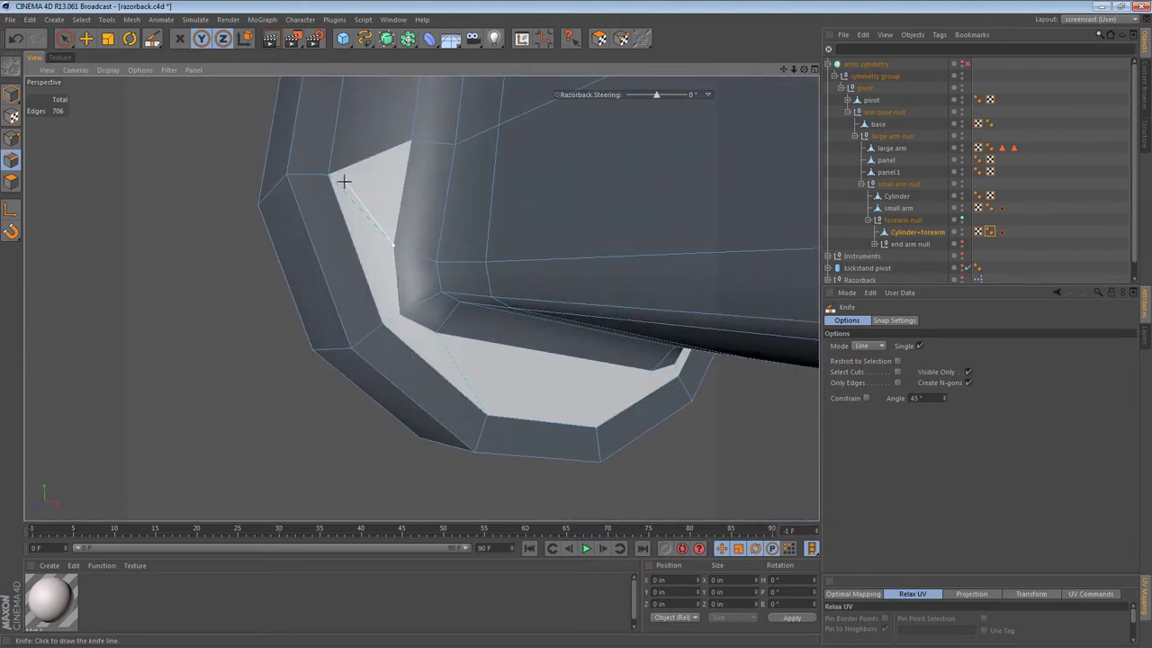
Step: Try a Knife cut from the lower side point of the seam to the collar's lower ring corner
left_click_drag(344, 182, 369, 268)
left_click(383, 320)
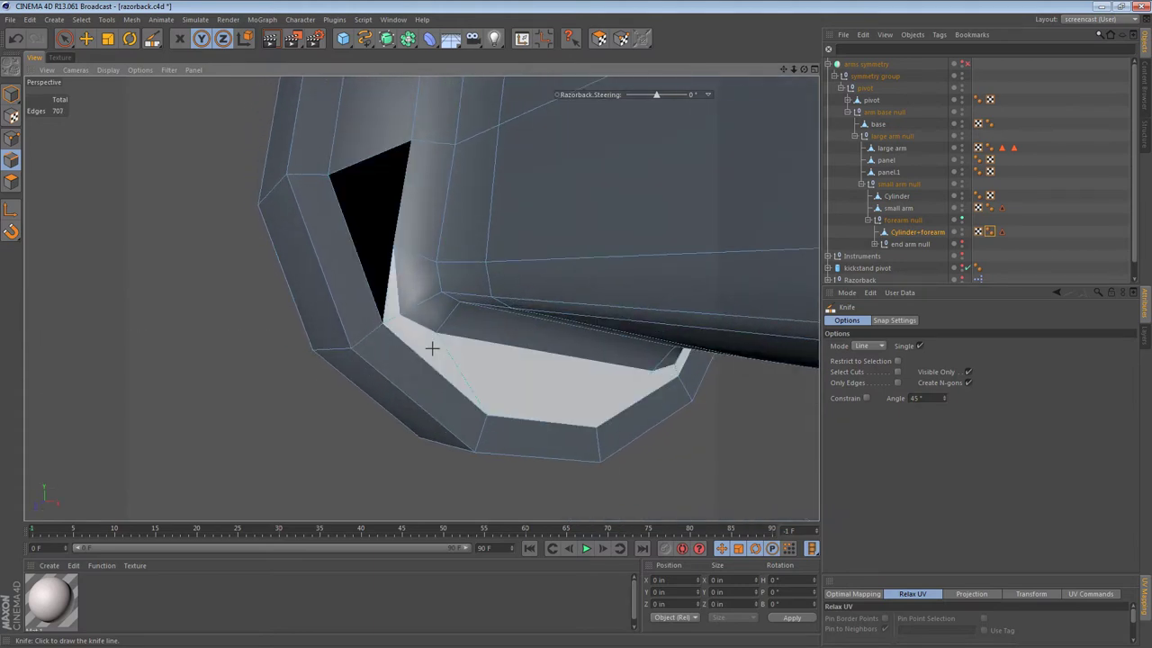
left_click_drag(445, 350, 495, 357, "alt")
key("ctrl+z")
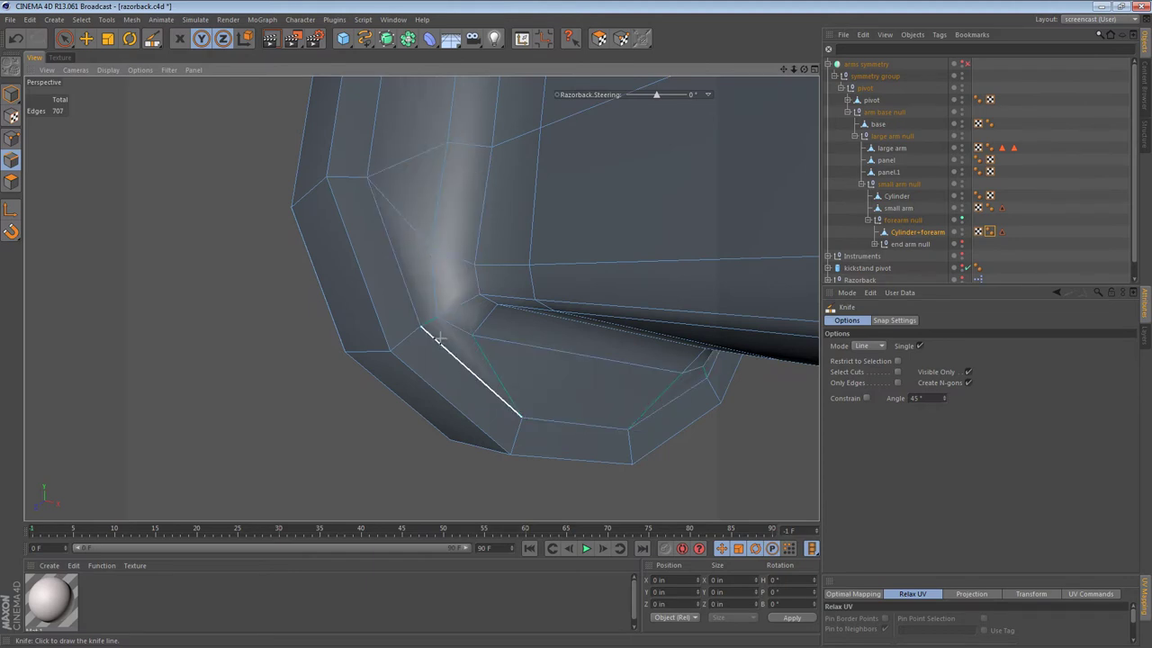
Step: Continue the Knife cuts from the seam points to the inner-ring points around the collar's lower face and opposite side
left_click_drag(418, 327, 419, 326)
left_click_drag(554, 416, 497, 305, "alt")
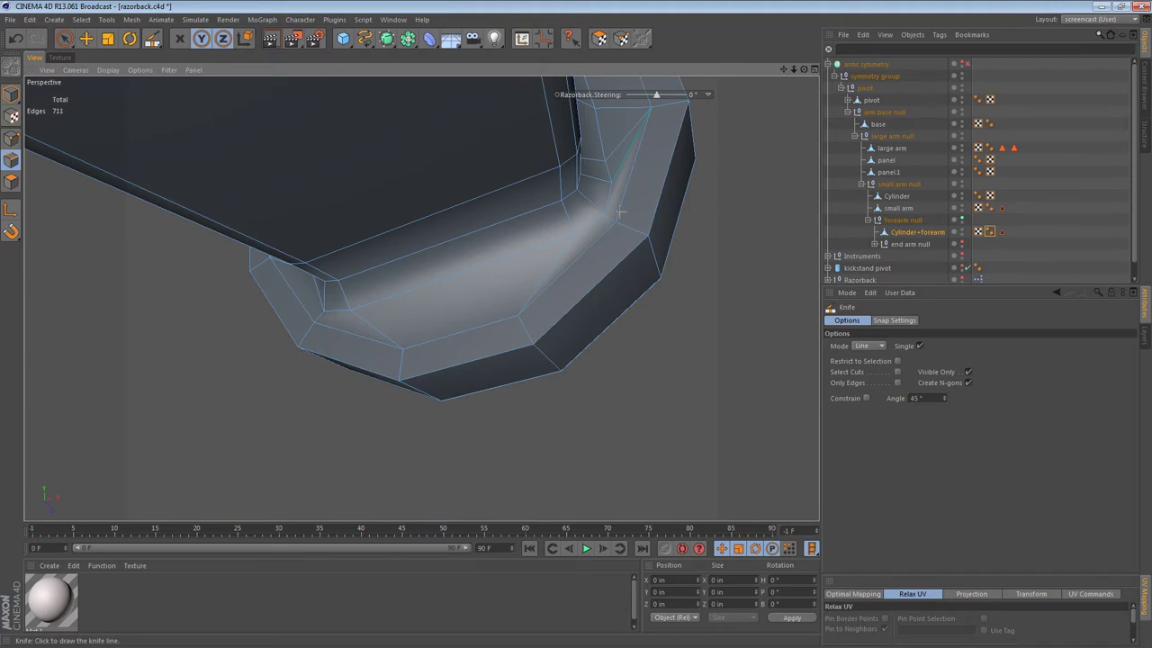
left_click_drag(624, 202, 472, 307, "alt")
scroll(543, 270, "up", 3)
left_click_drag(543, 270, 422, 299, "alt")
left_click_drag(553, 319, 628, 174)
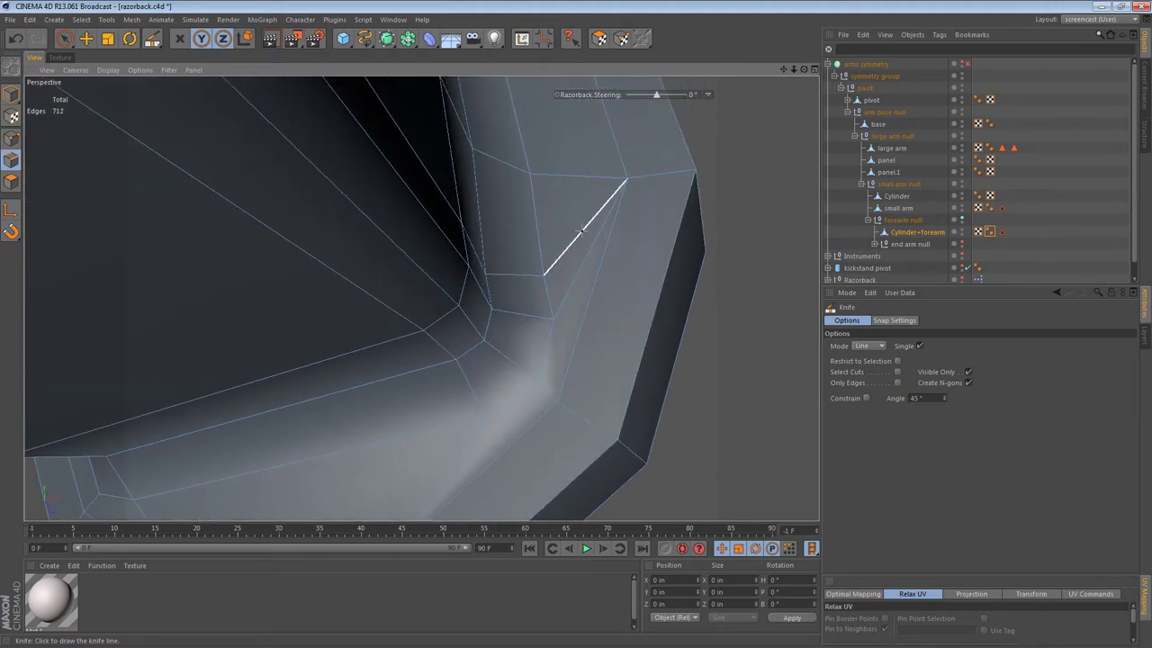
Step: Remove the unwanted cut edges between the seam and the inner ring on the collar's opposite side
key("e")
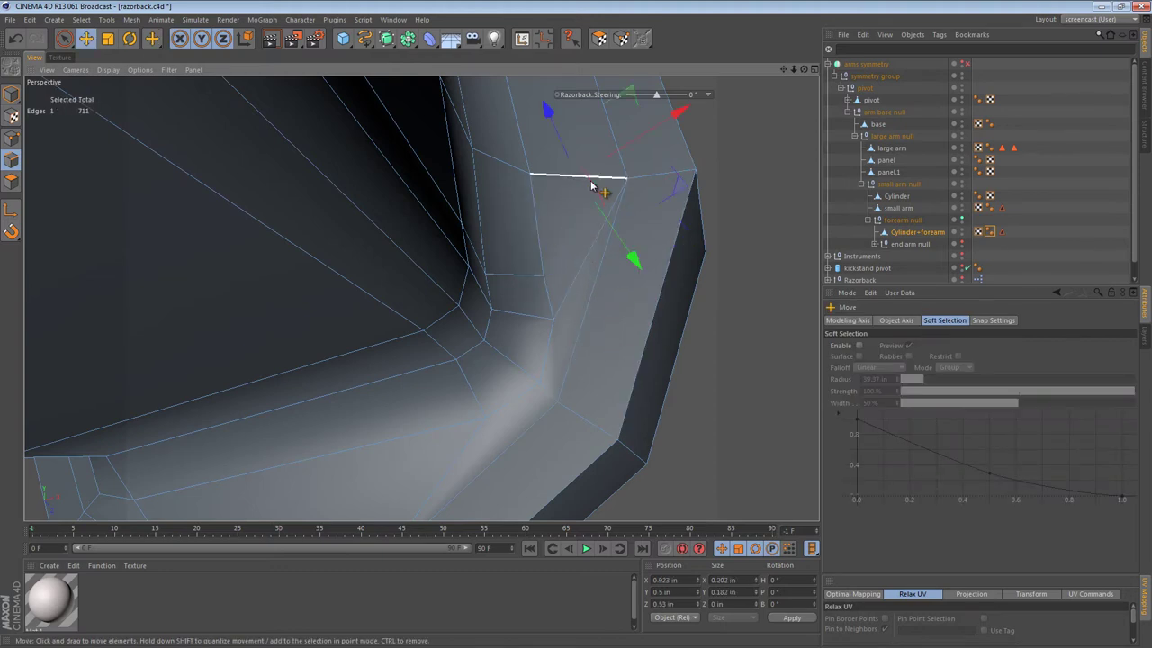
left_click_drag(598, 186, 542, 351, "alt")
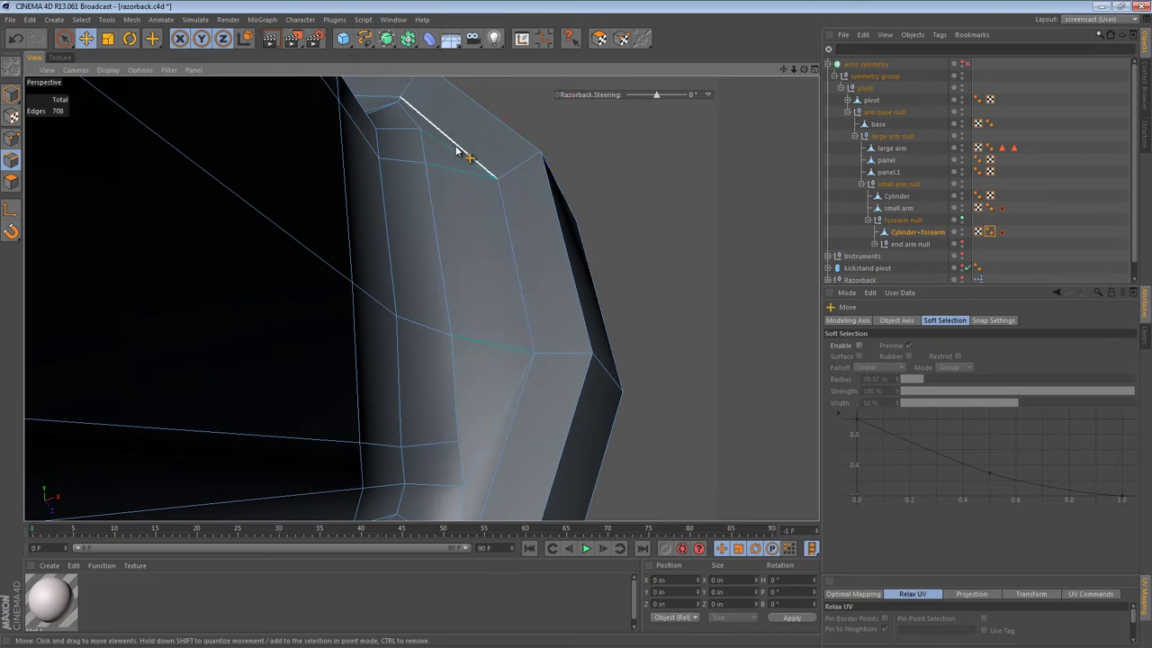
left_click_drag(458, 150, 629, 244, "alt")
Step: Cut the remaining edges with the Knife between the seam points and the inner-ring points along the collar's side face
key("k")
left_click_drag(617, 306, 419, 298, "alt")
left_click_drag(553, 107, 647, 169)
left_click_drag(621, 315, 602, 217, "alt")
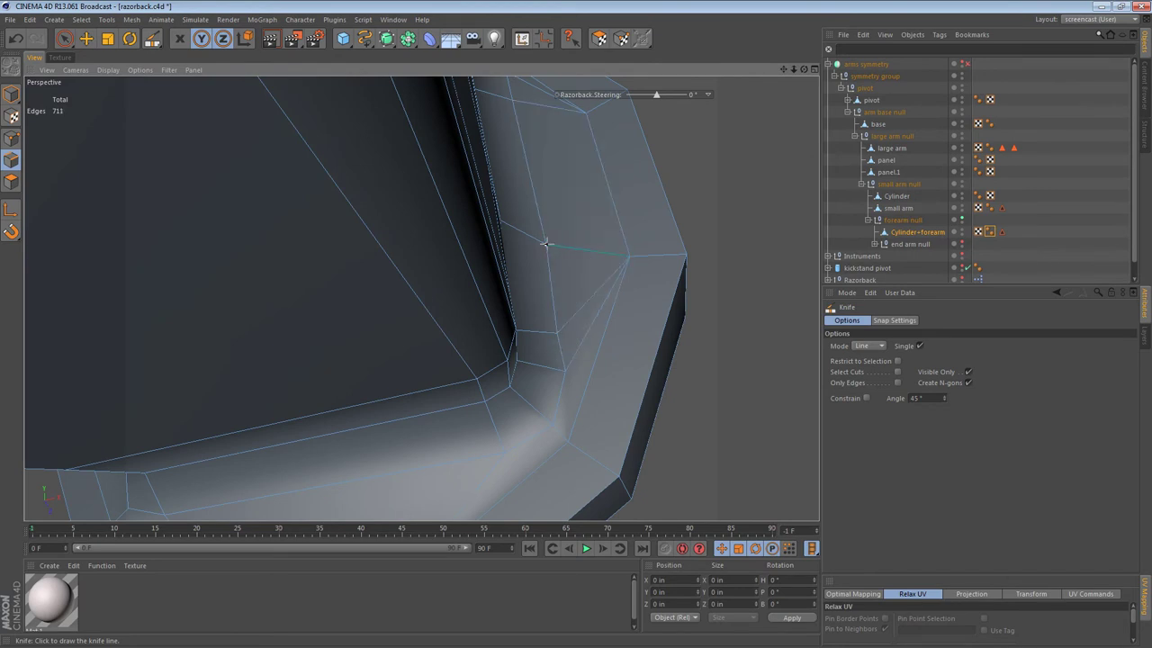
left_click_drag(546, 243, 528, 302, "alt")
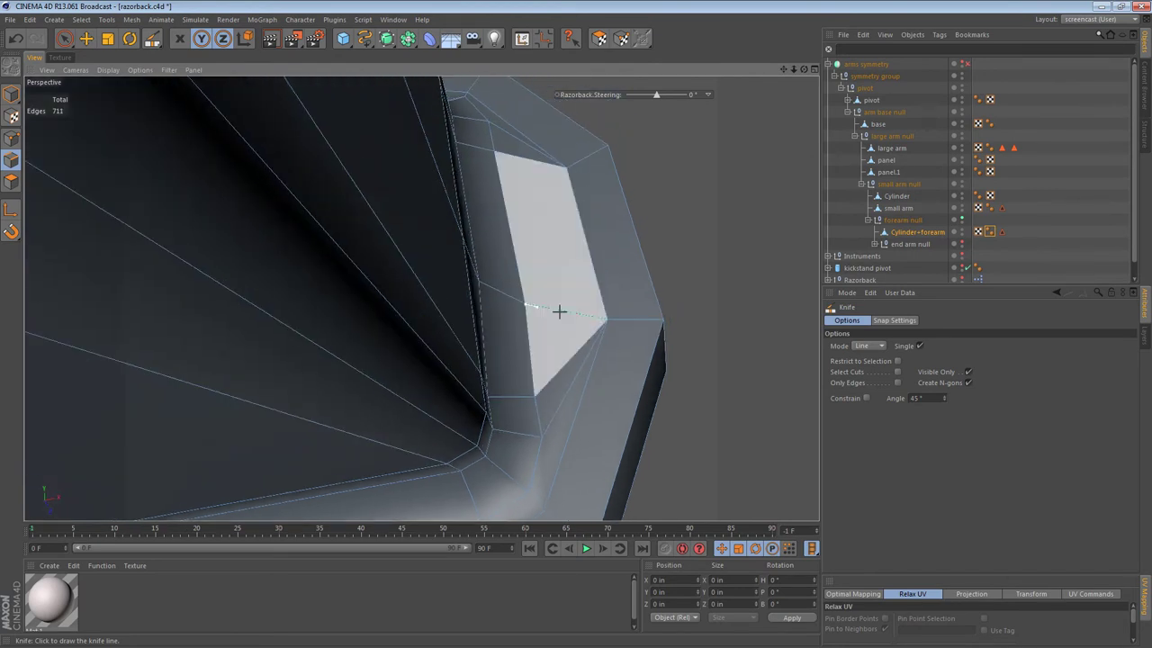
left_click_drag(581, 364, 314, 247, "alt")
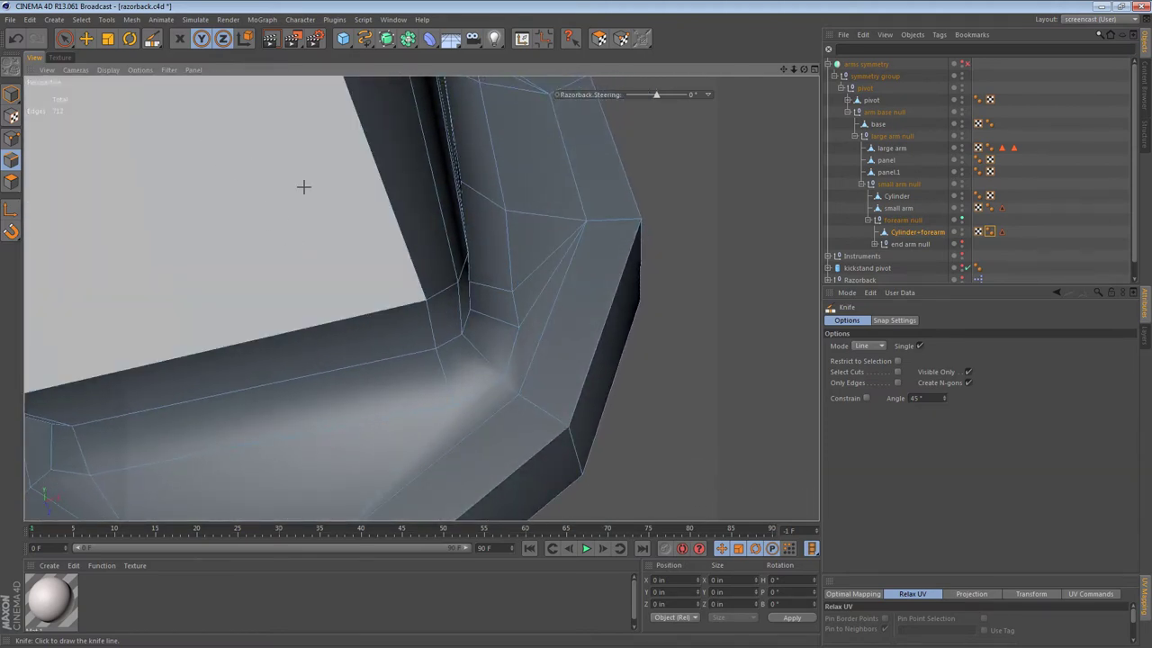
left_click_drag(349, 209, 392, 289, "alt")
left_click_drag(550, 216, 465, 215, "alt")
right_click_drag(520, 222, 617, 244, "alt")
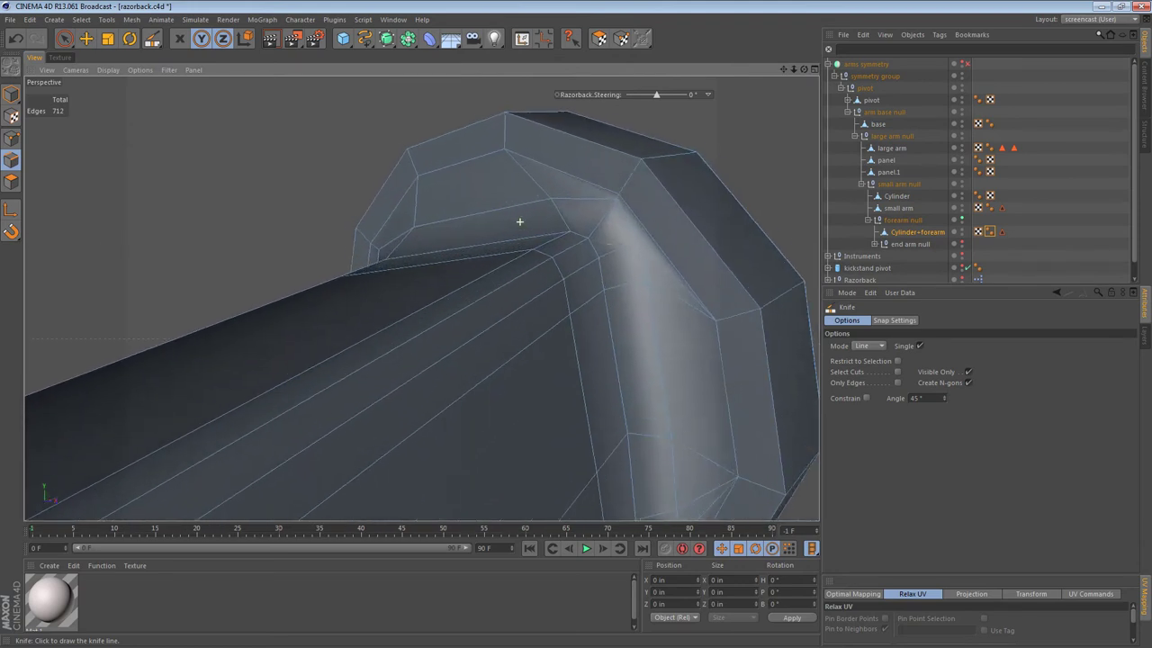
Step: Loop-select the collar face's inner-ring edges and scale the ring outward so it sits closer to the collar's outer rim
left_click_drag(519, 221, 455, 201, "alt")
key("u")
key("l")
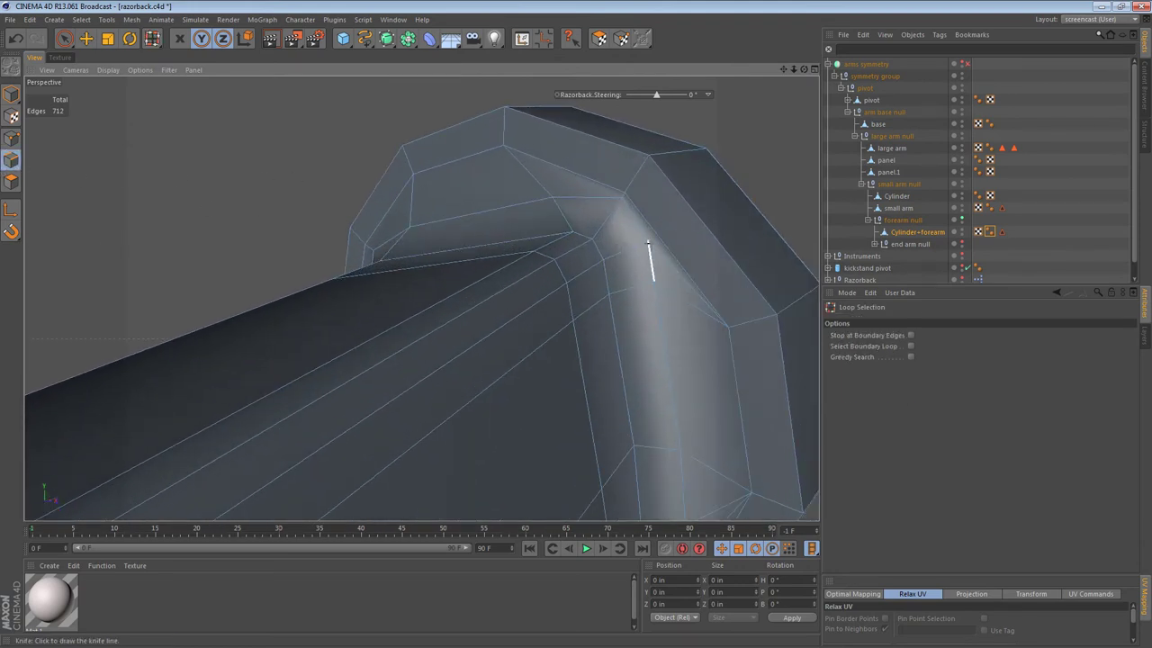
left_click(666, 225)
key("t")
left_click_drag(666, 261, 548, 191, "alt")
key("u")
key("l")
key("t")
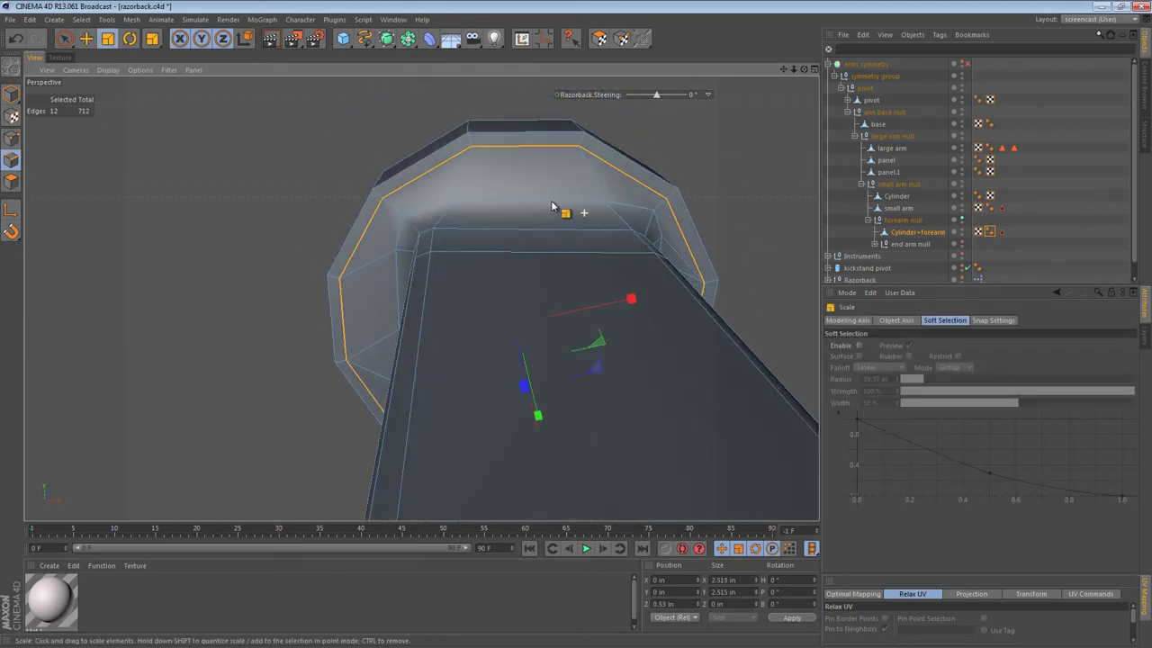
left_click_drag(550, 206, 402, 197, "alt")
middle_click_drag(607, 309, 601, 274, "alt")
left_click_drag(618, 268, 649, 273, "alt")
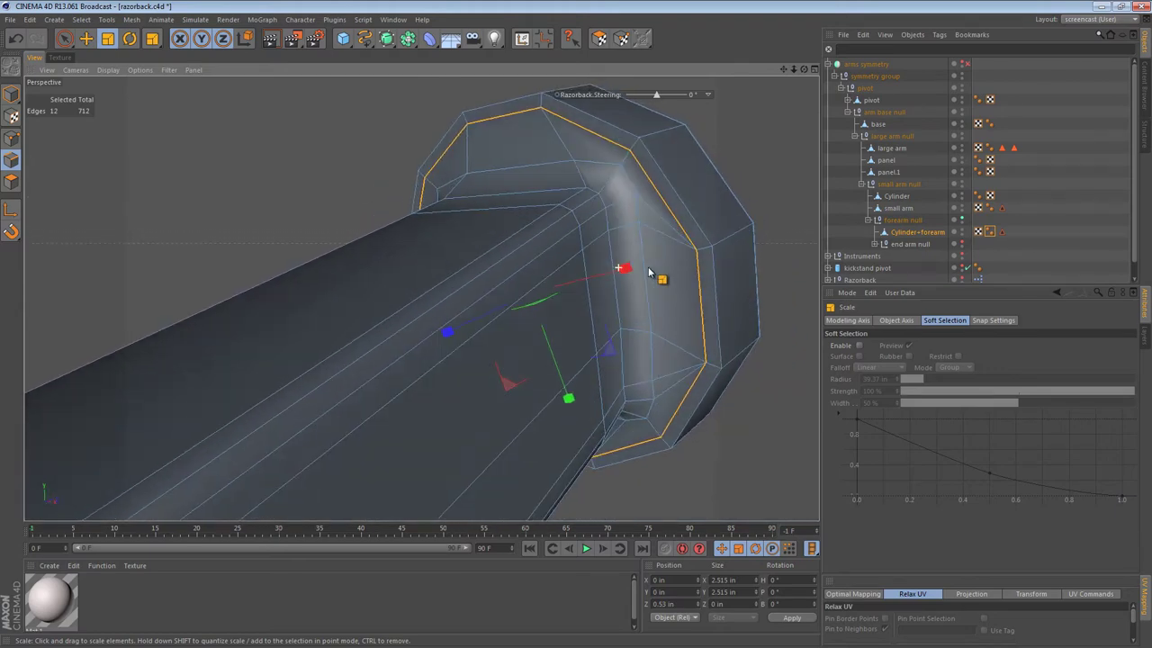
Step: Loop-select the outer seam edges around the forearm and even them out with the Brush in Smooth mode
key("u")
key("l")
left_click(594, 160)
left_click_drag(594, 160, 646, 232, "alt")
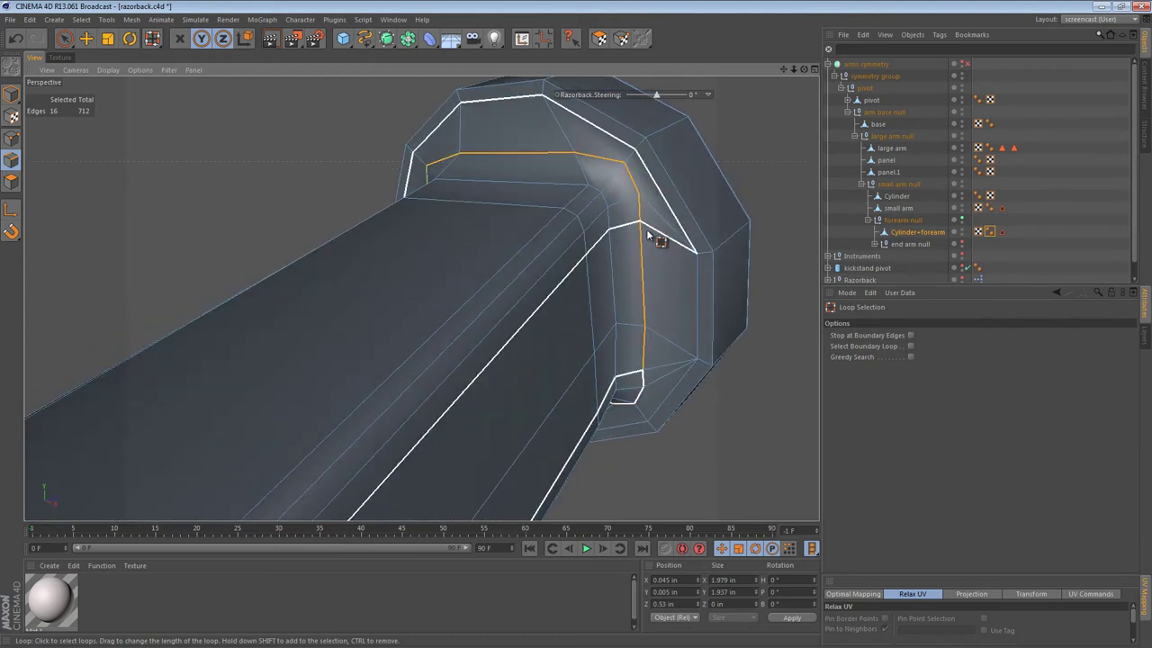
right_click(646, 228)
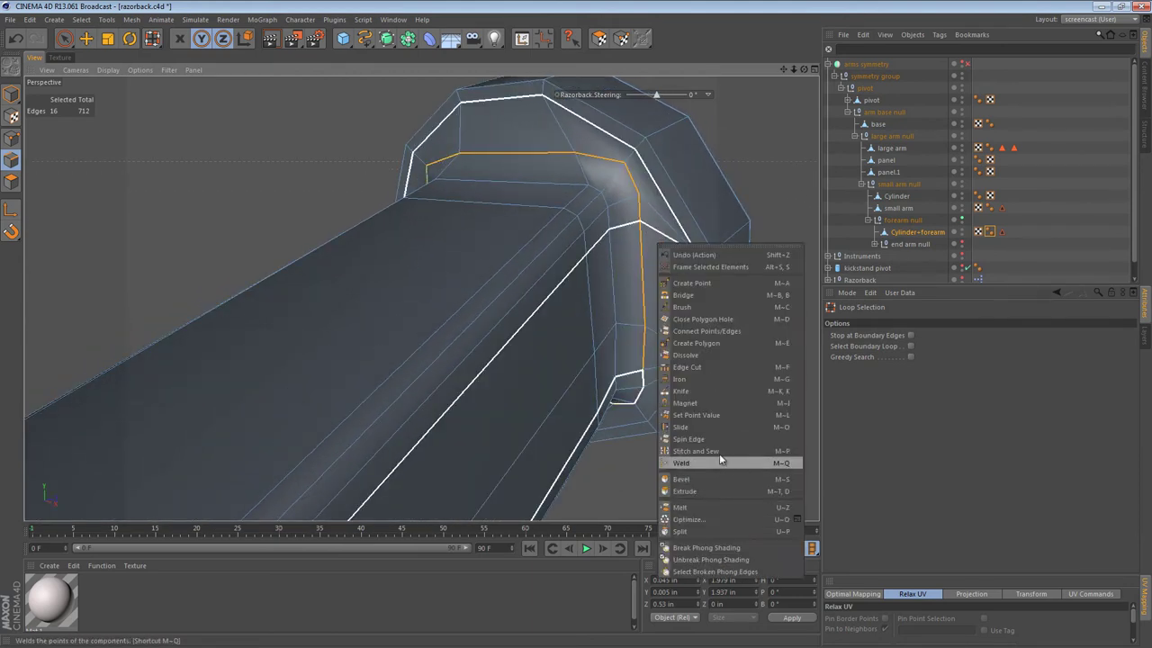
left_click(728, 309)
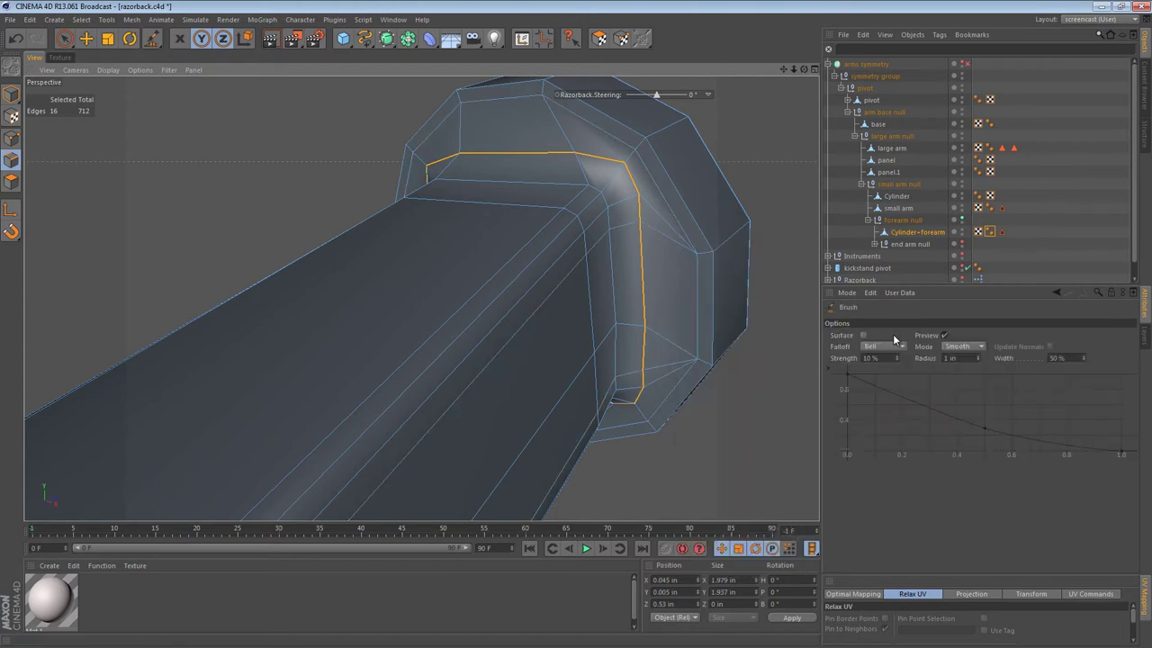
left_click_drag(591, 226, 424, 298, "alt")
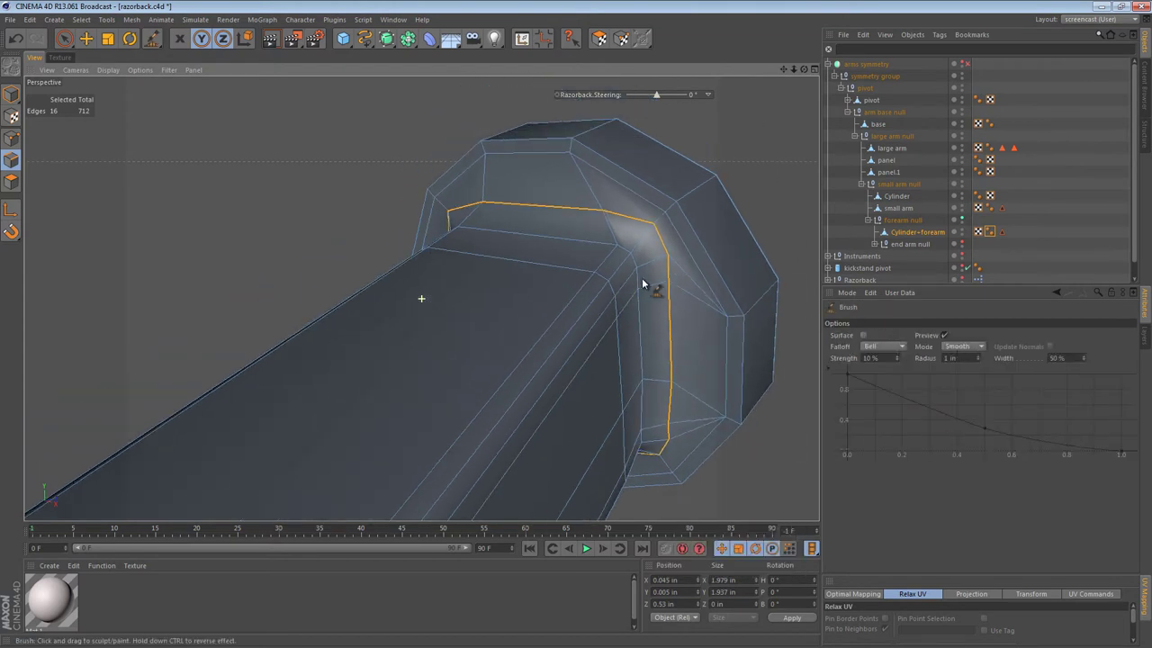
mouse_move(504, 206)
left_mouse_down("alt")
mouse_move(688, 220)
mouse_move(403, 252)
mouse_move(419, 293)
left_mouse_up("alt")
left_click_drag(418, 293, 463, 224, "alt")
left_click_drag(423, 248, 409, 350)
left_click_drag(421, 298, 431, 198, "alt")
left_click_drag(388, 231, 427, 333)
left_click_drag(506, 345, 368, 237, "alt")
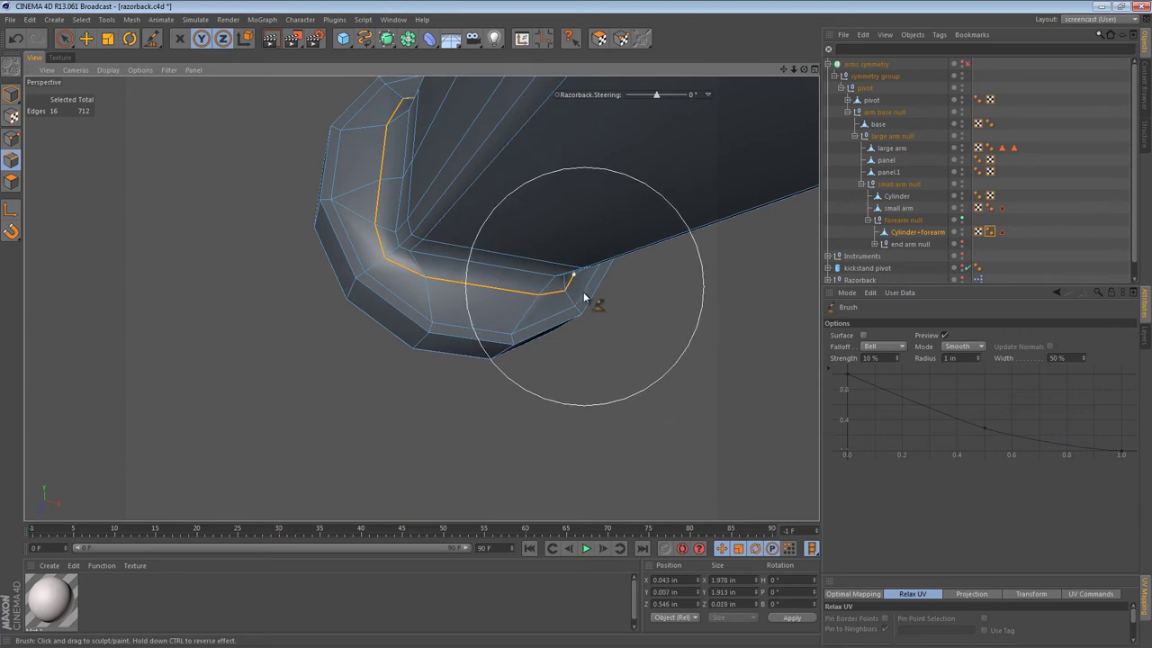
left_click_drag(586, 298, 565, 313, "alt")
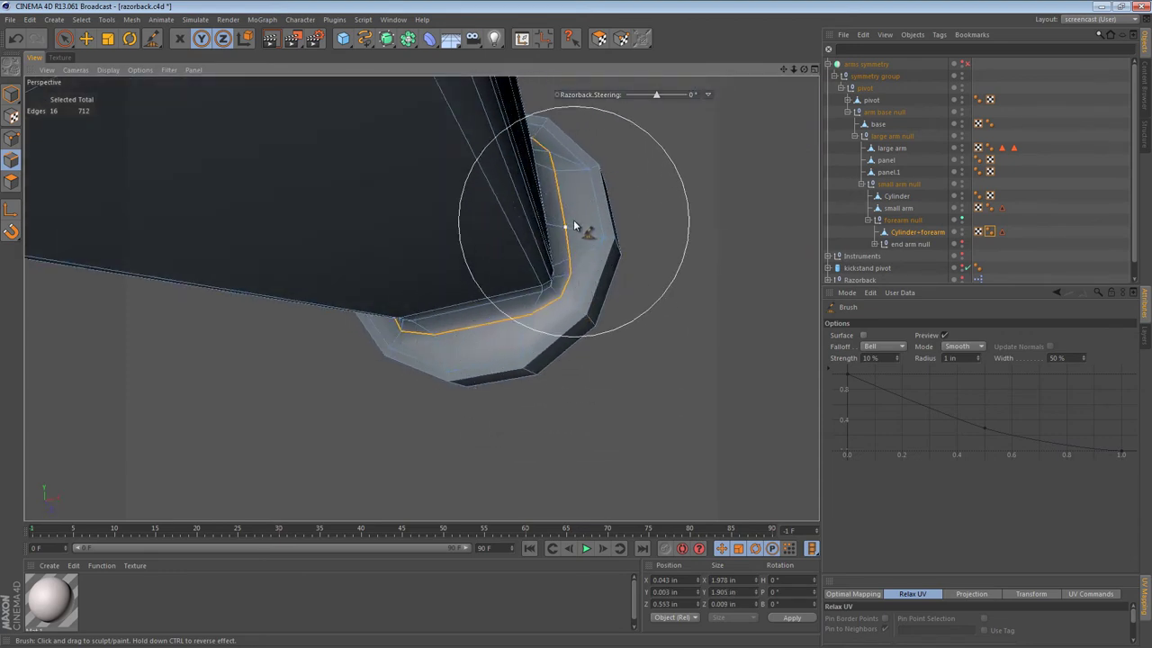
mouse_move(579, 226)
left_mouse_down("alt")
mouse_move(543, 350)
mouse_move(561, 305)
left_mouse_up("alt")
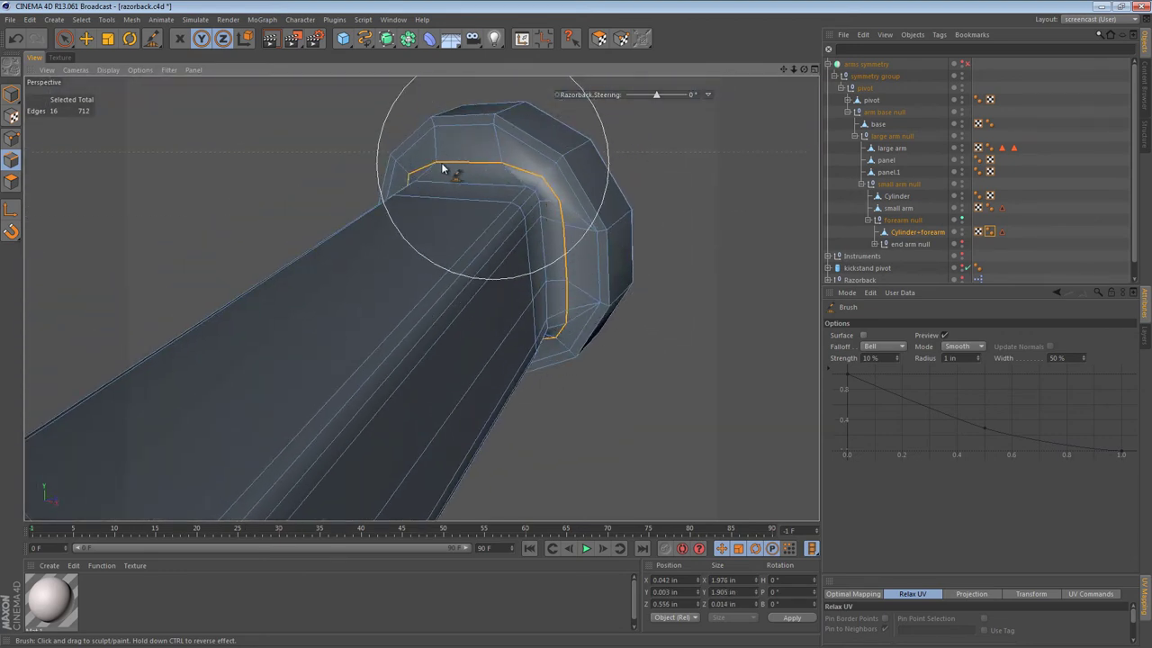
left_click_drag(438, 175, 542, 188, "alt")
mouse_move(393, 309)
left_mouse_down("alt")
mouse_move(514, 175)
mouse_move(414, 309)
left_mouse_up("alt")
mouse_move(465, 337)
left_mouse_down("alt")
mouse_move(564, 395)
mouse_move(560, 291)
mouse_move(495, 296)
mouse_move(468, 261)
mouse_move(477, 296)
mouse_move(394, 306)
mouse_move(378, 352)
mouse_move(516, 342)
mouse_move(587, 307)
mouse_move(640, 299)
left_mouse_up("alt")
Step: Scale the selected seam loop up slightly around the forearm
key("t")
left_click_drag(620, 315, 544, 150, "alt")
middle_click_drag(701, 344, 582, 118, "alt")
left_click_drag(557, 180, 515, 233, "alt")
middle_click_drag(559, 168, 468, 255, "alt")
left_click_drag(468, 255, 478, 355, "alt")
right_click_drag(474, 216, 525, 214, "alt")
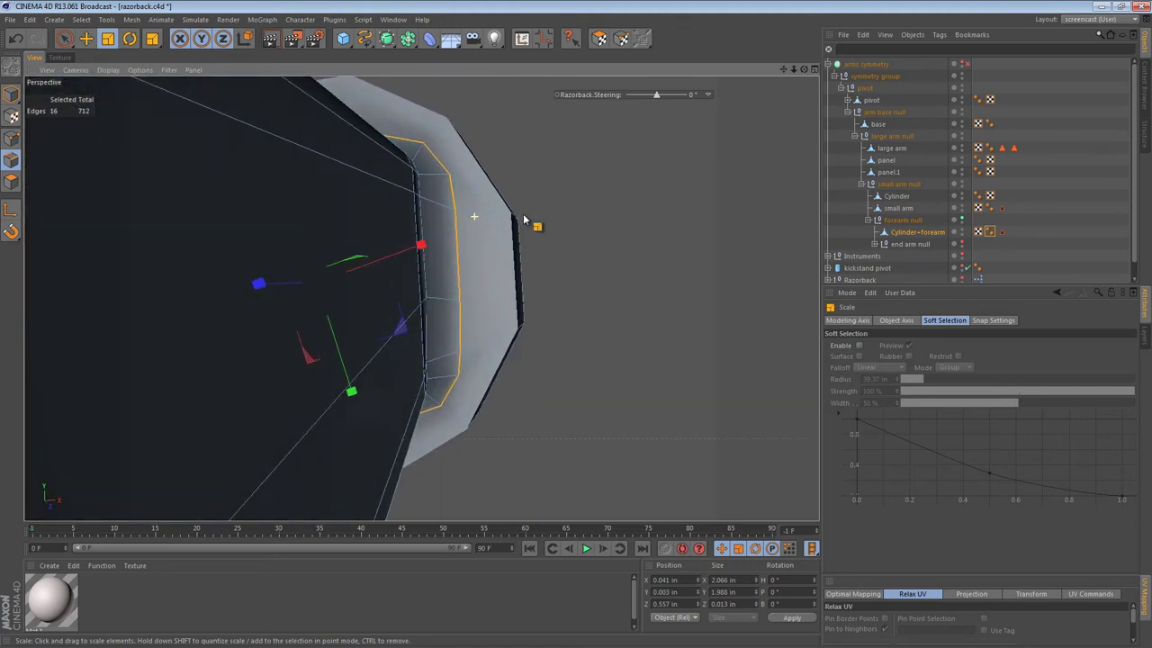
Step: Slide individual seam points along their edges around the collar's side and upper corner to even out the spacing
left_click_drag(525, 219, 316, 196, "alt")
left_click(4, 132)
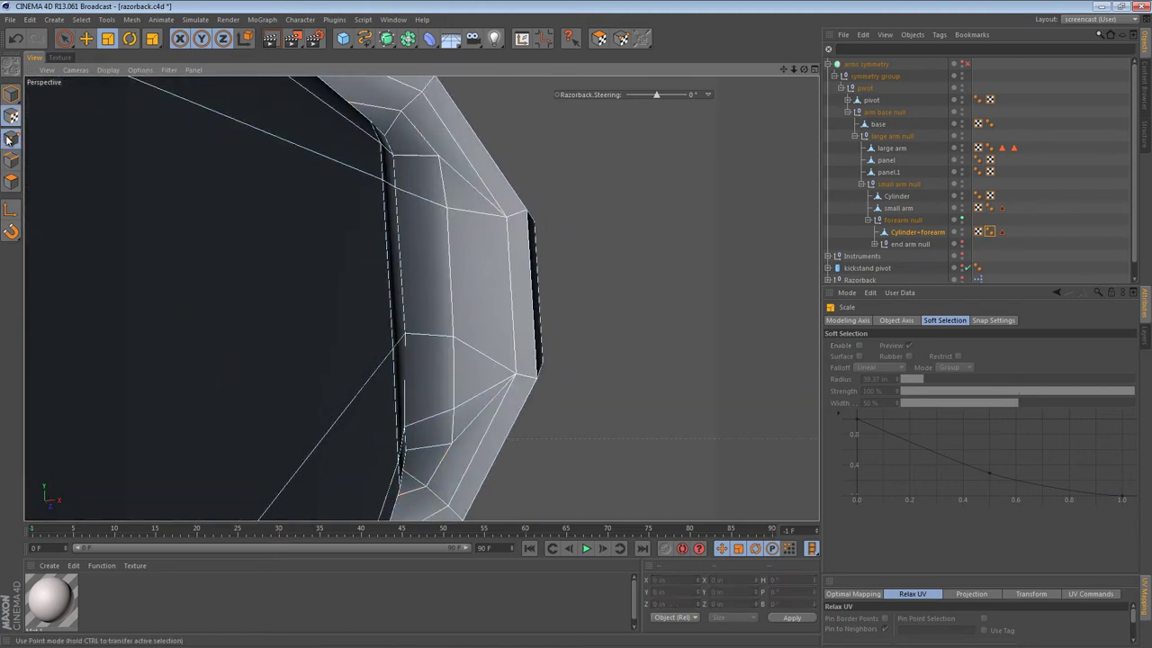
right_click(453, 226)
left_click(500, 360)
mouse_move(488, 201)
left_mouse_down("alt")
mouse_move(484, 262)
mouse_move(515, 217)
mouse_move(479, 222)
left_mouse_up("alt")
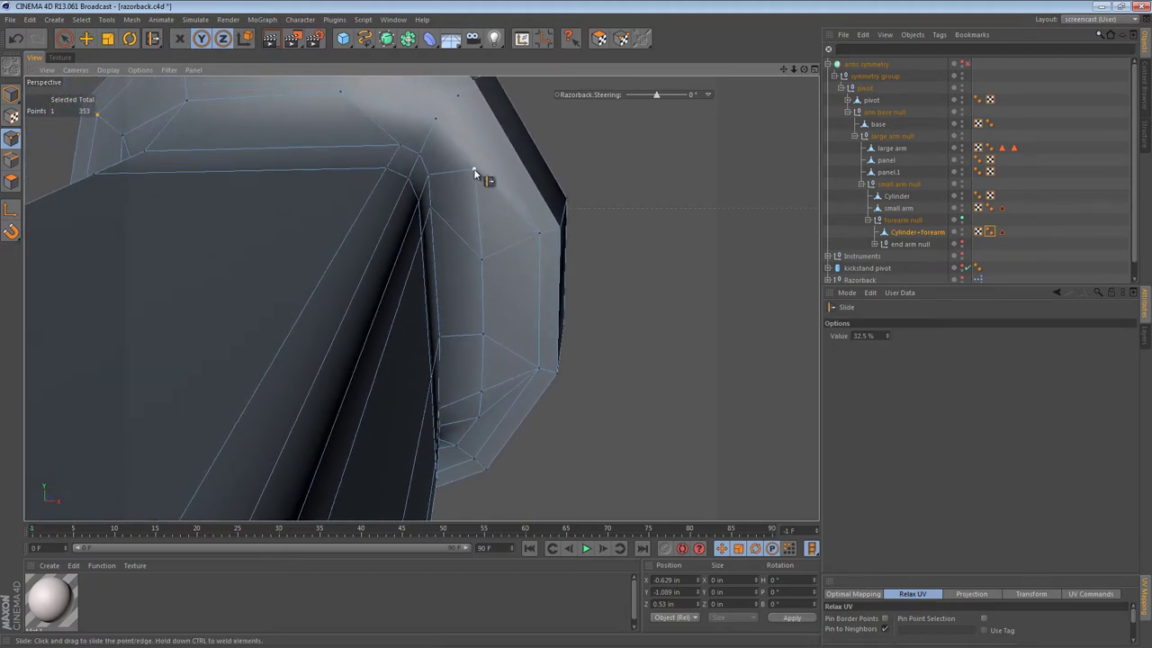
left_click_drag(504, 225, 390, 226, "alt")
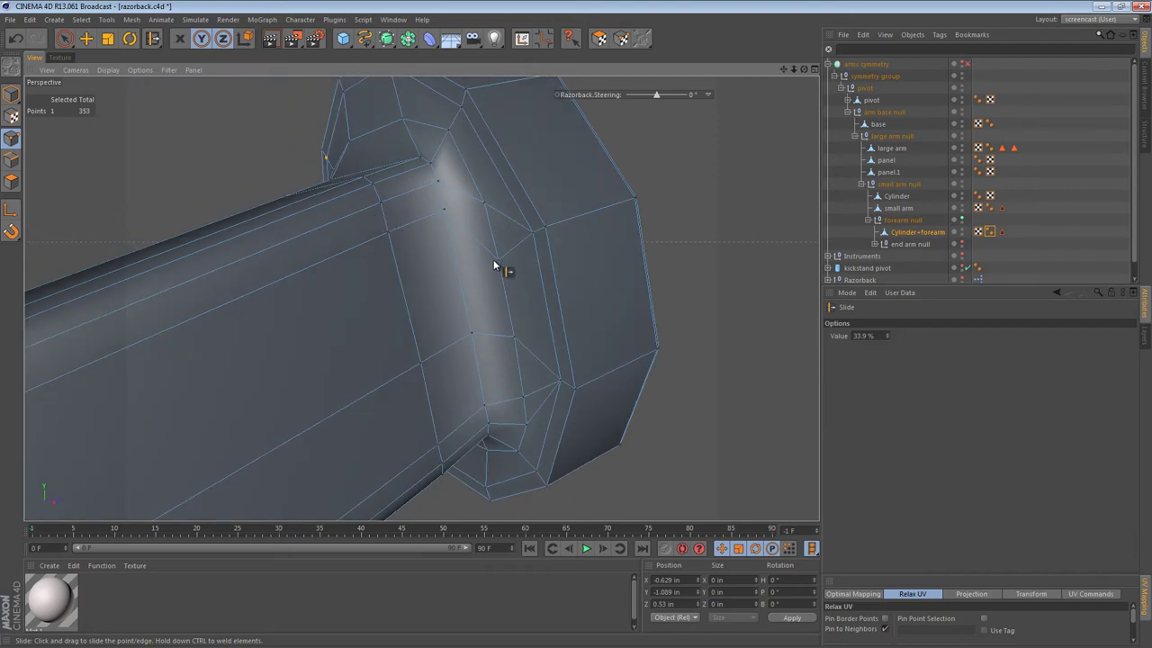
left_click_drag(498, 252, 640, 279, "alt")
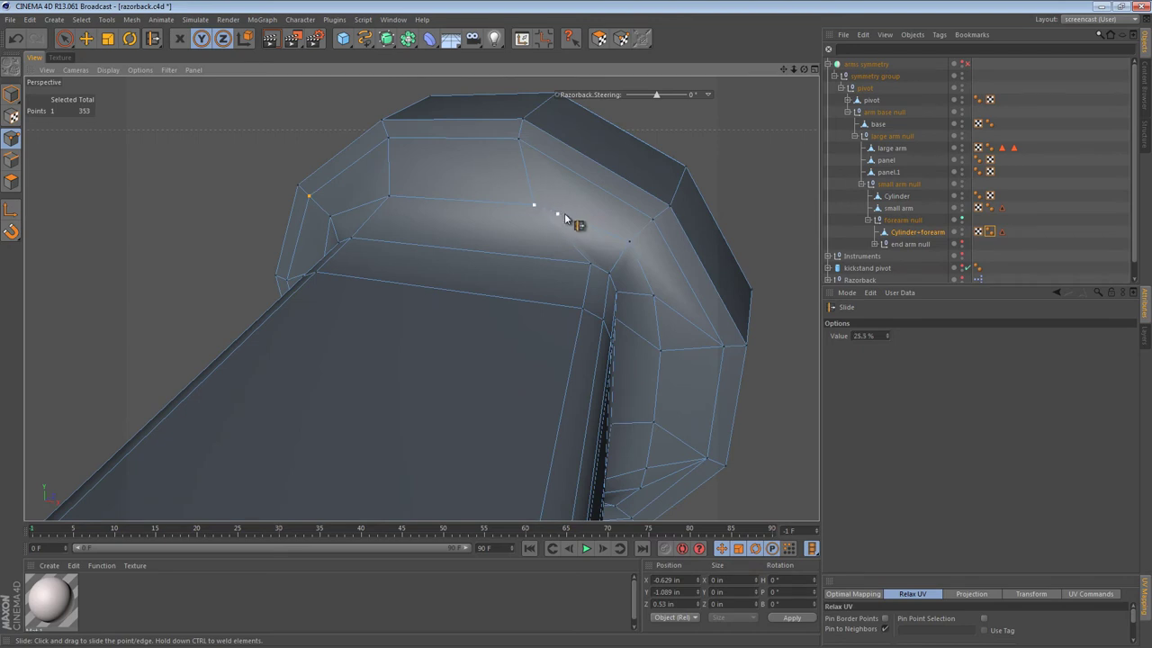
left_click_drag(578, 226, 507, 221, "alt")
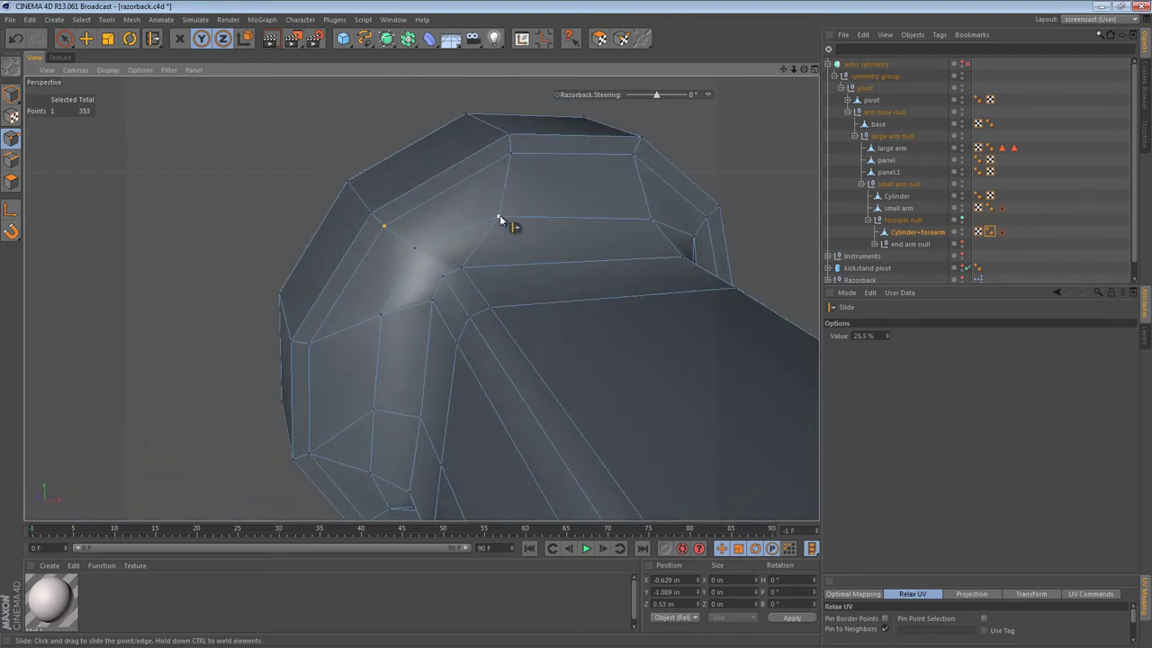
Step: Continue sliding the seam points along their edges around the collar's opposite side and lower face
left_click_drag(453, 249, 497, 218, "alt")
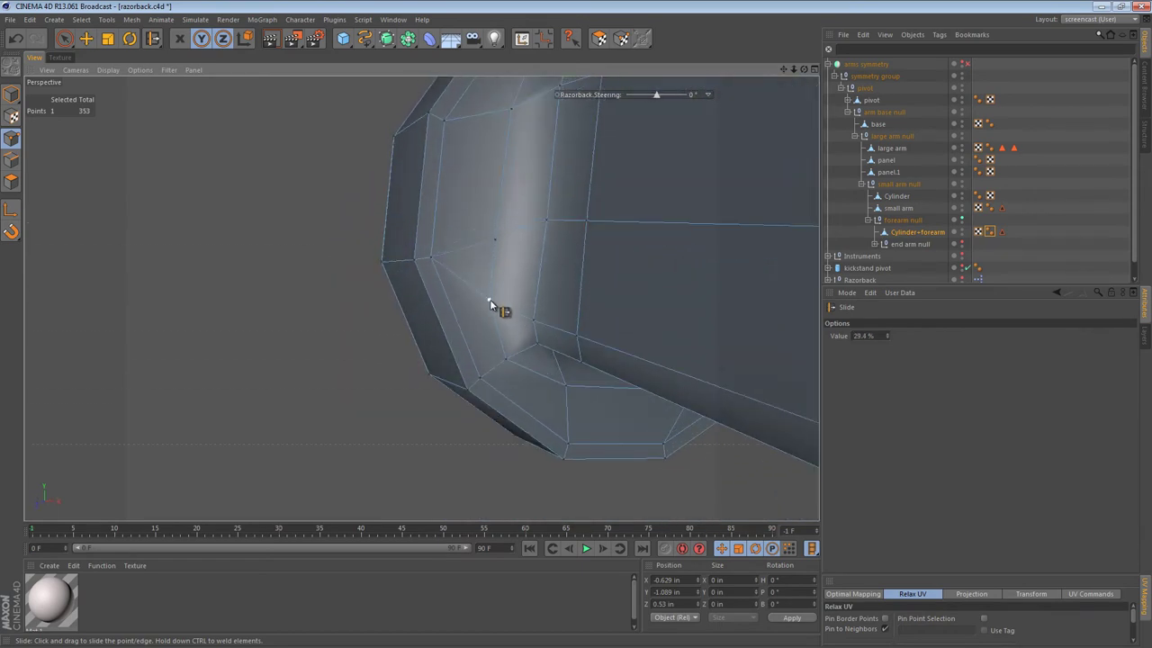
left_click_drag(490, 301, 553, 310, "alt")
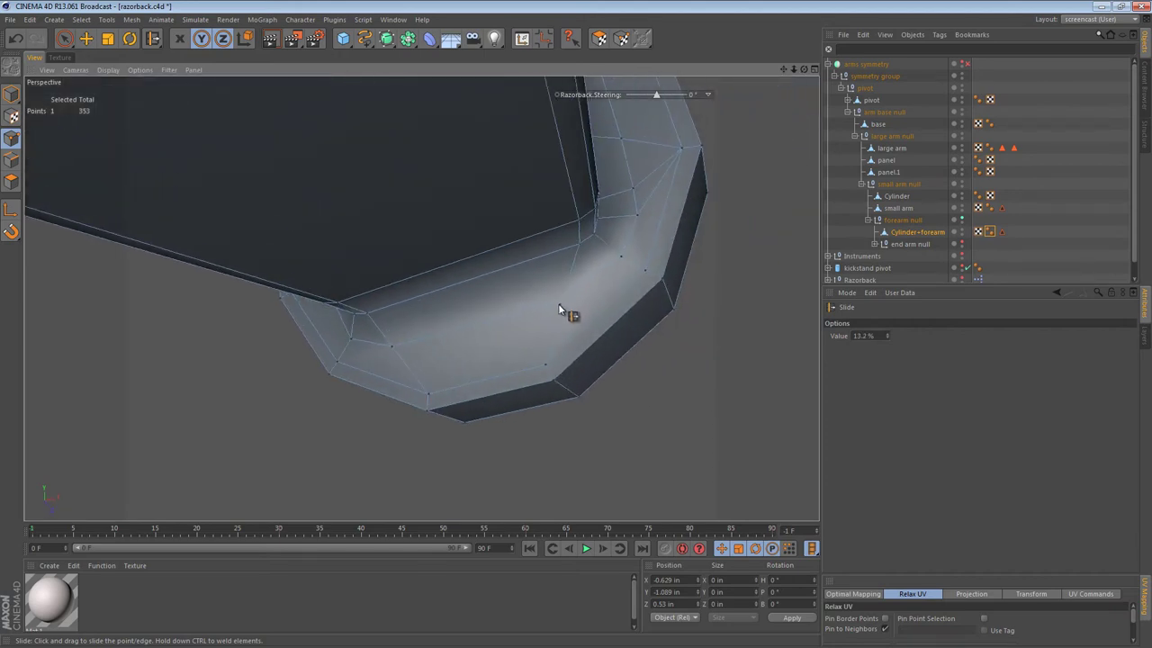
left_click_drag(612, 288, 565, 253, "alt")
mouse_move(583, 294)
left_mouse_down("alt")
mouse_move(612, 319)
mouse_move(588, 291)
mouse_move(593, 278)
left_mouse_up("alt")
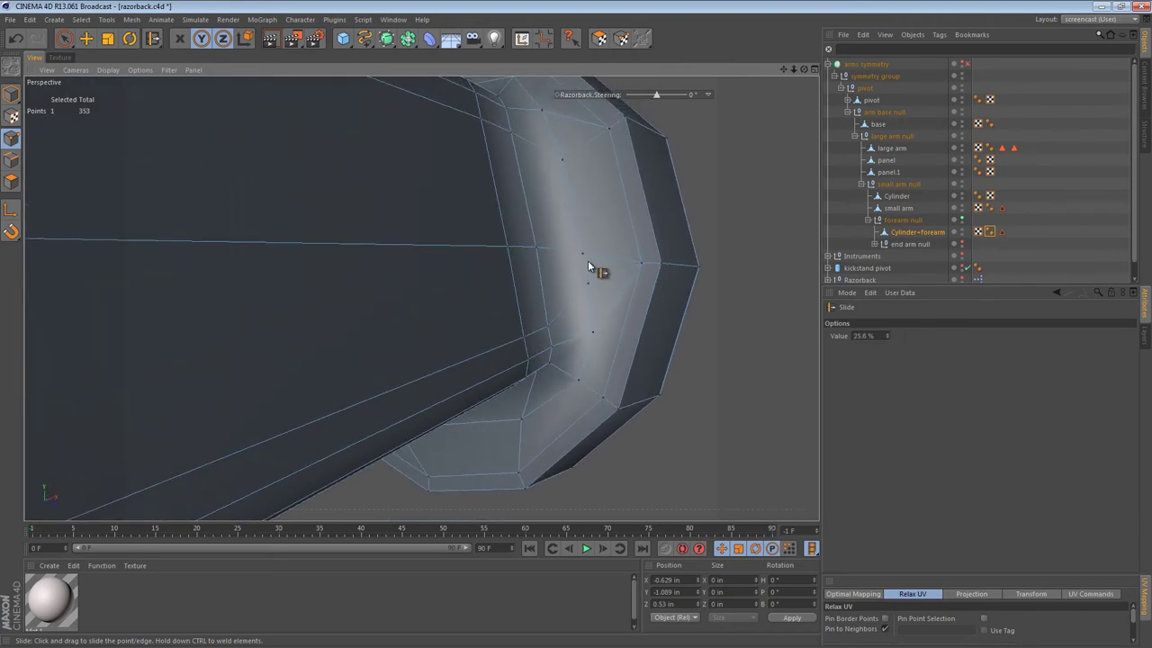
left_click_drag(664, 275, 595, 326, "alt")
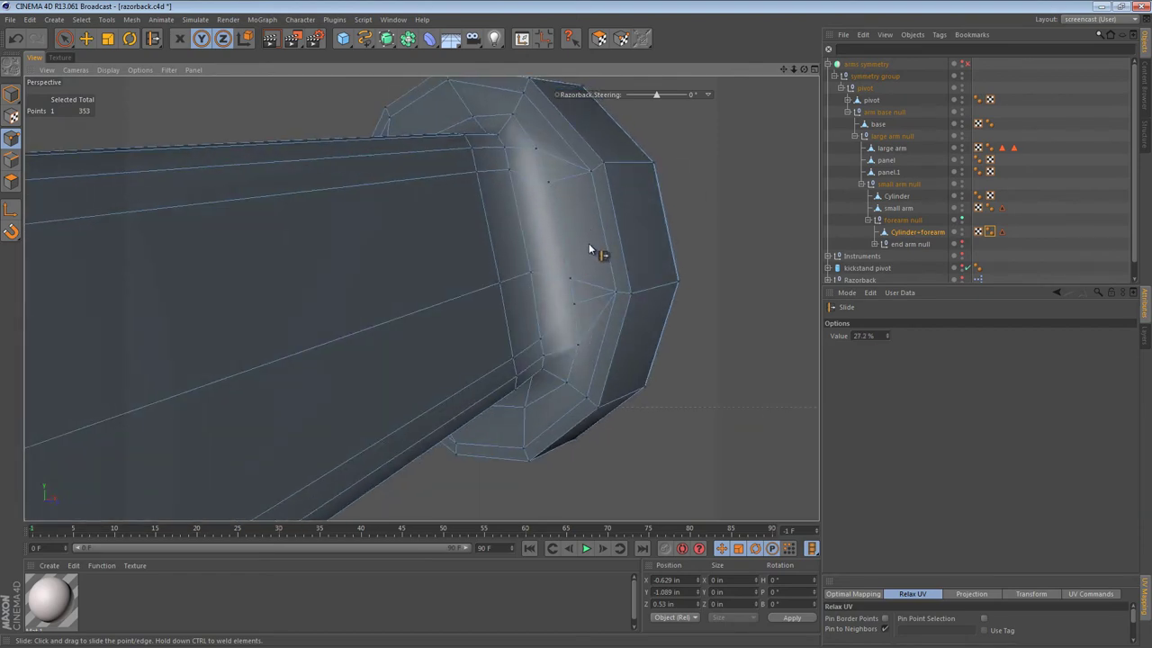
Step: Weld the two closely spaced seam points on the collar's side face at their midpoint
mouse_move(591, 243)
left_mouse_down("alt")
mouse_move(615, 195)
mouse_move(608, 227)
mouse_move(635, 303)
mouse_move(628, 312)
mouse_move(648, 304)
mouse_move(641, 268)
mouse_move(599, 316)
mouse_move(577, 241)
left_mouse_up("alt")
key("space")
key("m")
key("q")
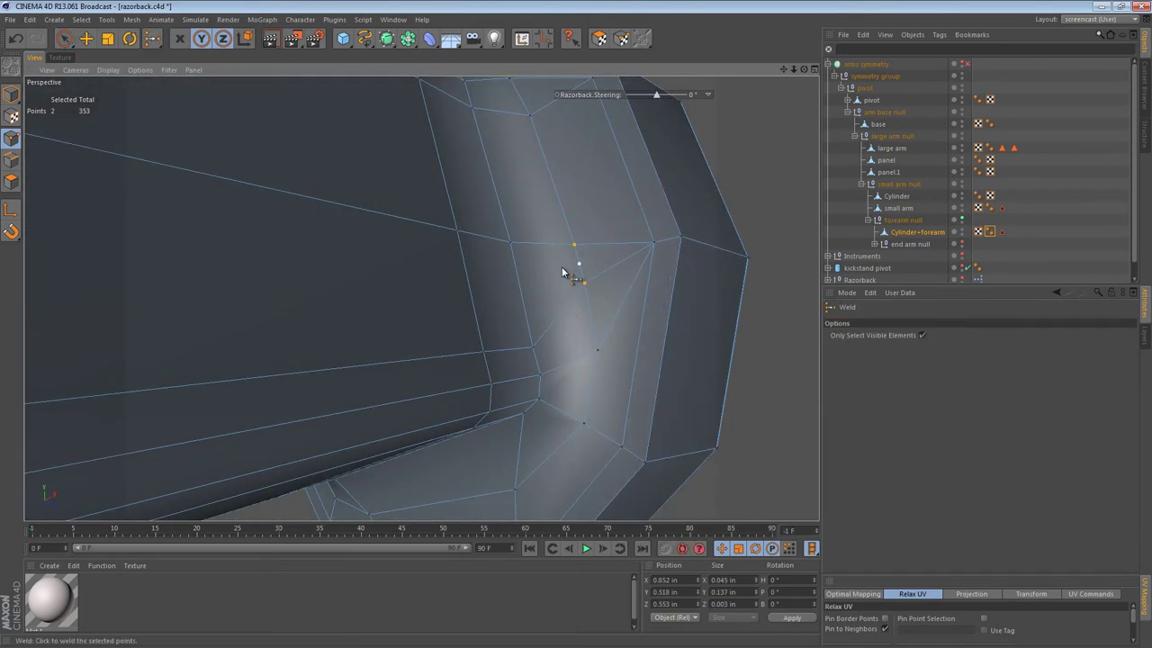
Step: Cut a new Knife edge across the collar's side polygon, parallel to the seam edge, between its upper and lower cross edges
mouse_move(616, 293)
left_mouse_down("alt")
mouse_move(648, 240)
mouse_move(601, 313)
mouse_move(541, 243)
mouse_move(493, 231)
mouse_move(558, 220)
mouse_move(655, 175)
mouse_move(743, 206)
mouse_move(732, 188)
mouse_move(694, 186)
mouse_move(516, 246)
mouse_move(581, 249)
mouse_move(567, 268)
mouse_move(630, 280)
mouse_move(604, 288)
left_mouse_up("alt")
key("k")
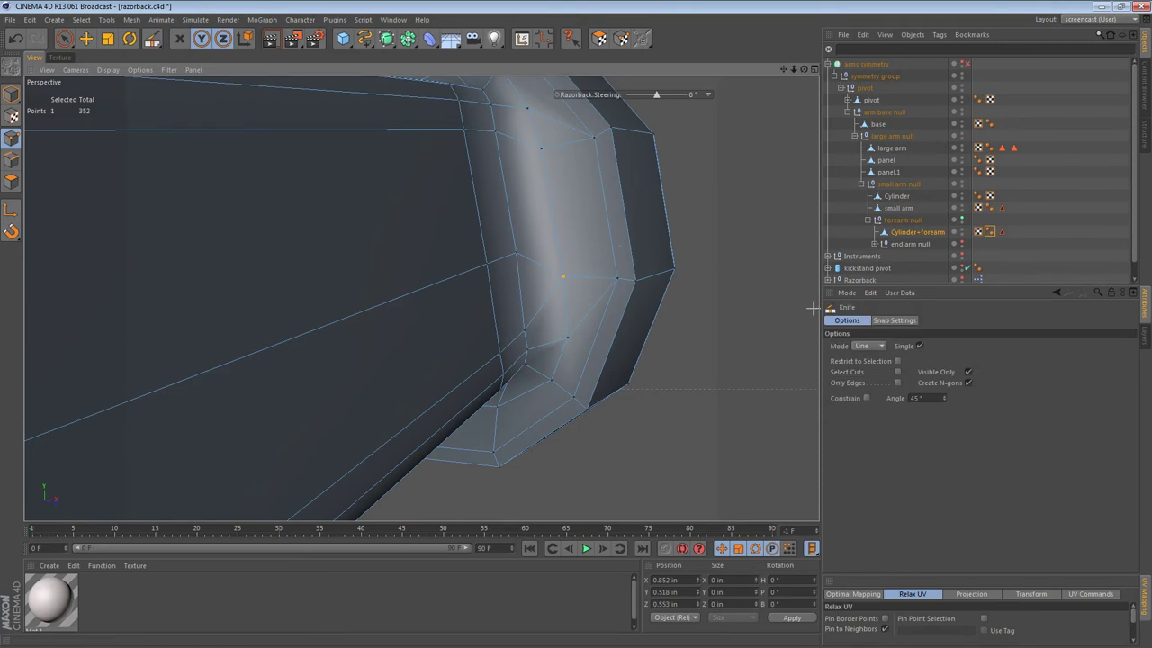
mouse_move(542, 147)
left_mouse_down()
mouse_move(592, 138)
mouse_move(591, 275)
left_mouse_up()
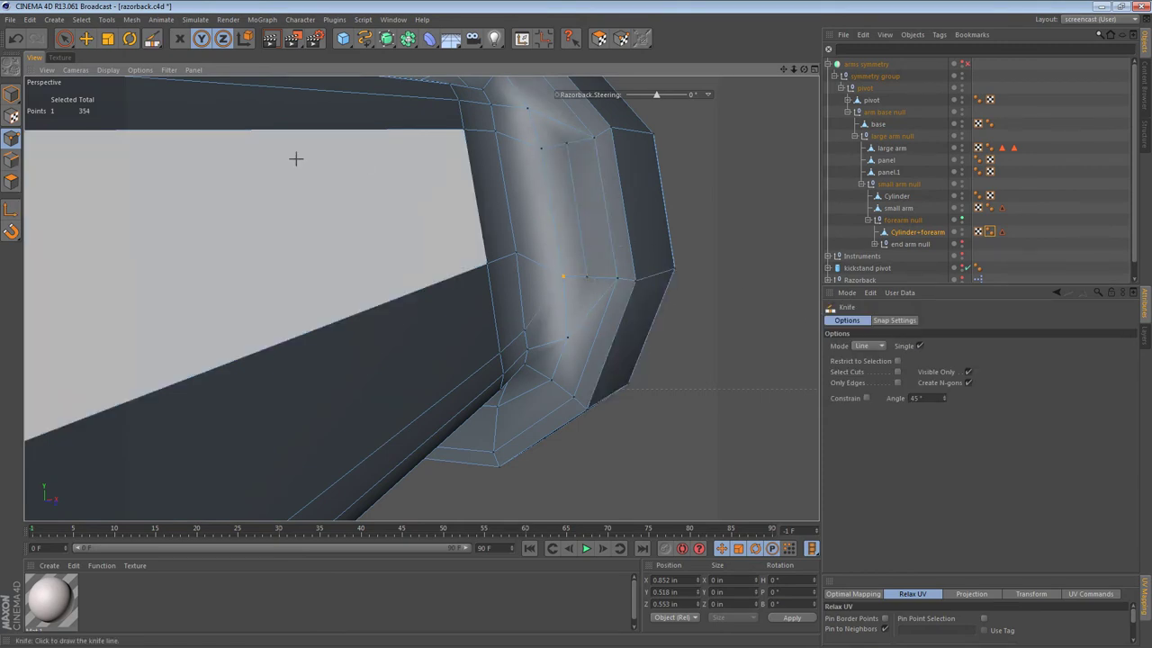
Step: Select the newly cut edge on the collar's side face and scale it down to shorten it
left_click(11, 161)
key("e")
left_click(564, 207)
key("t")
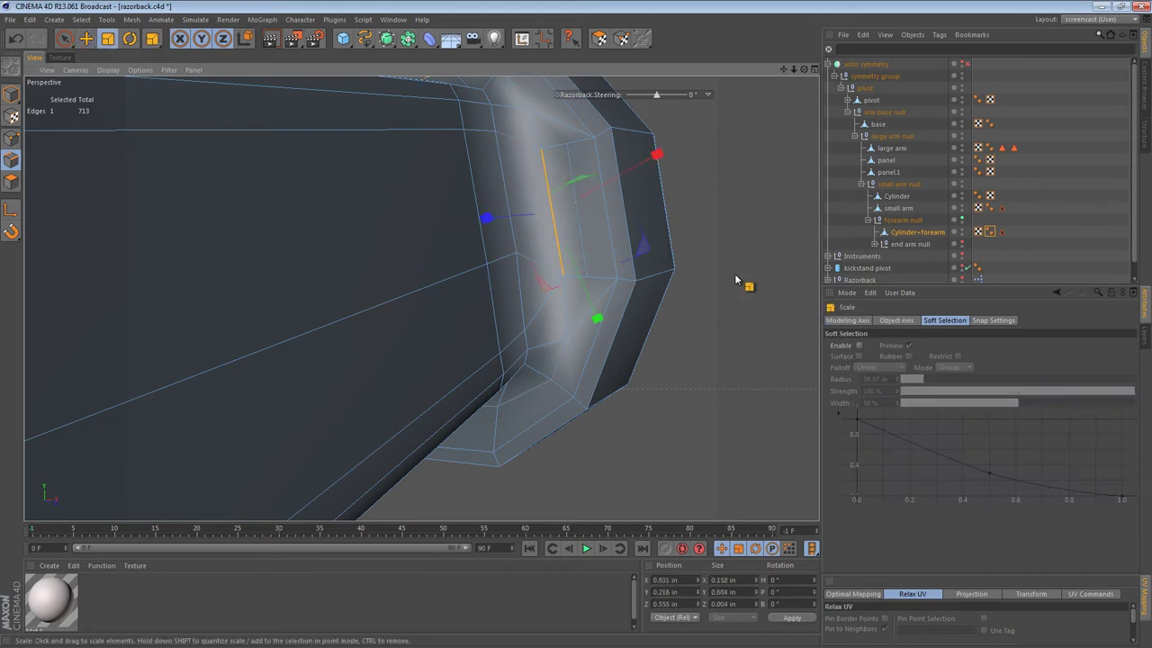
left_click_drag(738, 275, 687, 288)
key("ctrl+z")
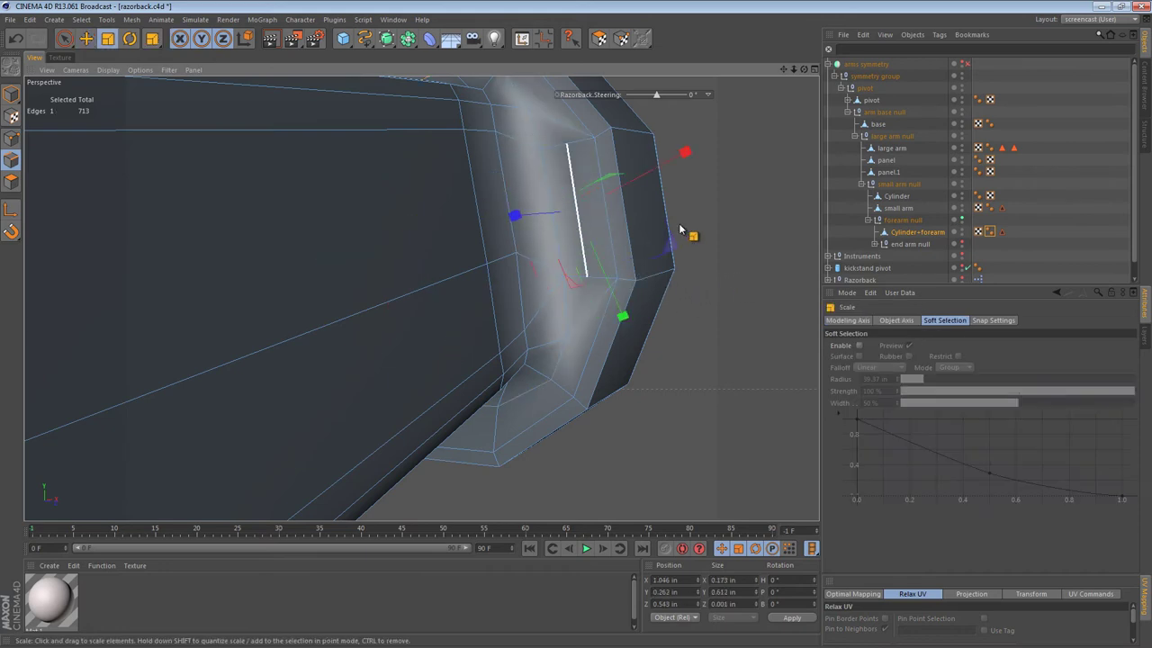
left_click_drag(681, 230, 553, 266)
mouse_move(580, 312)
left_mouse_down("alt")
mouse_move(601, 207)
mouse_move(583, 305)
mouse_move(607, 289)
left_mouse_up("alt")
Step: Select the six points around the new edge on the collar's side face and smooth them with the Brush
left_click(12, 139)
key("space")
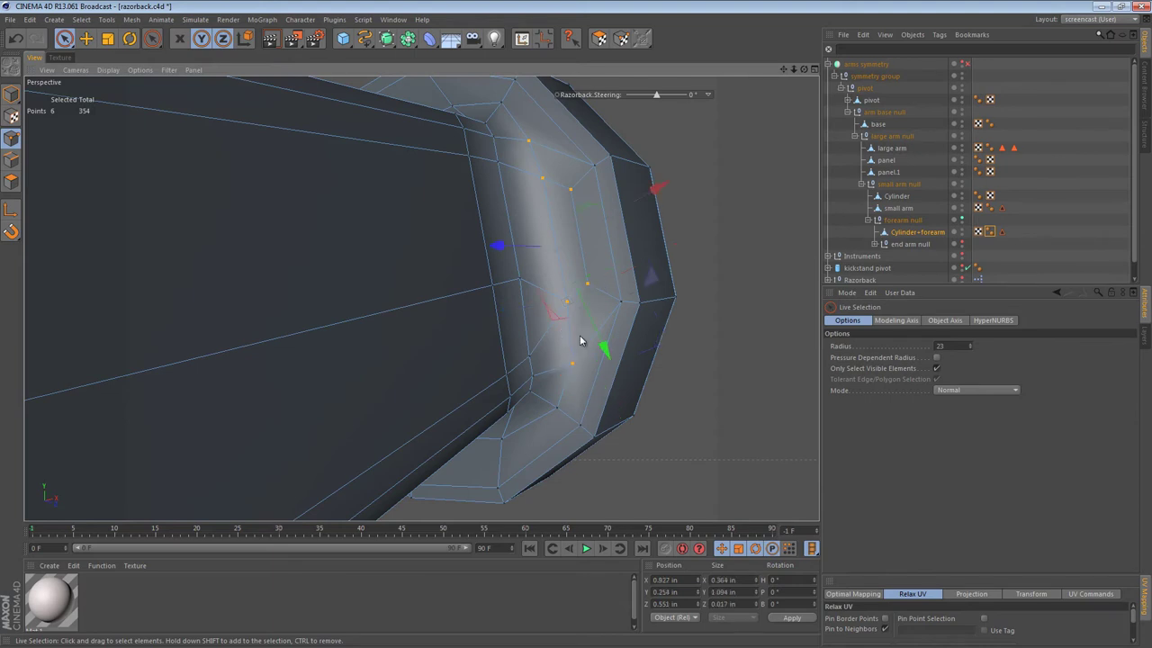
key("m")
key("c")
mouse_move(580, 333)
left_mouse_down()
mouse_move(560, 220)
mouse_move(524, 144)
mouse_move(530, 127)
mouse_move(547, 160)
mouse_move(571, 395)
mouse_move(509, 385)
mouse_move(399, 405)
mouse_move(437, 392)
left_mouse_up()
mouse_move(581, 358)
left_mouse_down()
mouse_move(557, 329)
mouse_move(500, 153)
mouse_move(622, 211)
mouse_move(637, 205)
left_mouse_up()
mouse_move(490, 174)
left_mouse_down()
mouse_move(519, 344)
mouse_move(532, 331)
mouse_move(497, 352)
mouse_move(627, 198)
mouse_move(594, 252)
mouse_move(670, 225)
mouse_move(633, 207)
mouse_move(675, 226)
mouse_move(450, 219)
mouse_move(563, 398)
mouse_move(509, 257)
mouse_move(437, 380)
mouse_move(452, 250)
mouse_move(335, 292)
mouse_move(601, 260)
mouse_move(421, 305)
mouse_move(432, 278)
mouse_move(326, 244)
mouse_move(399, 314)
mouse_move(450, 336)
left_mouse_up()
Step: Slide the inner bevel points between forearm and collar along their edges at the upper corner and side
key("m")
key("o")
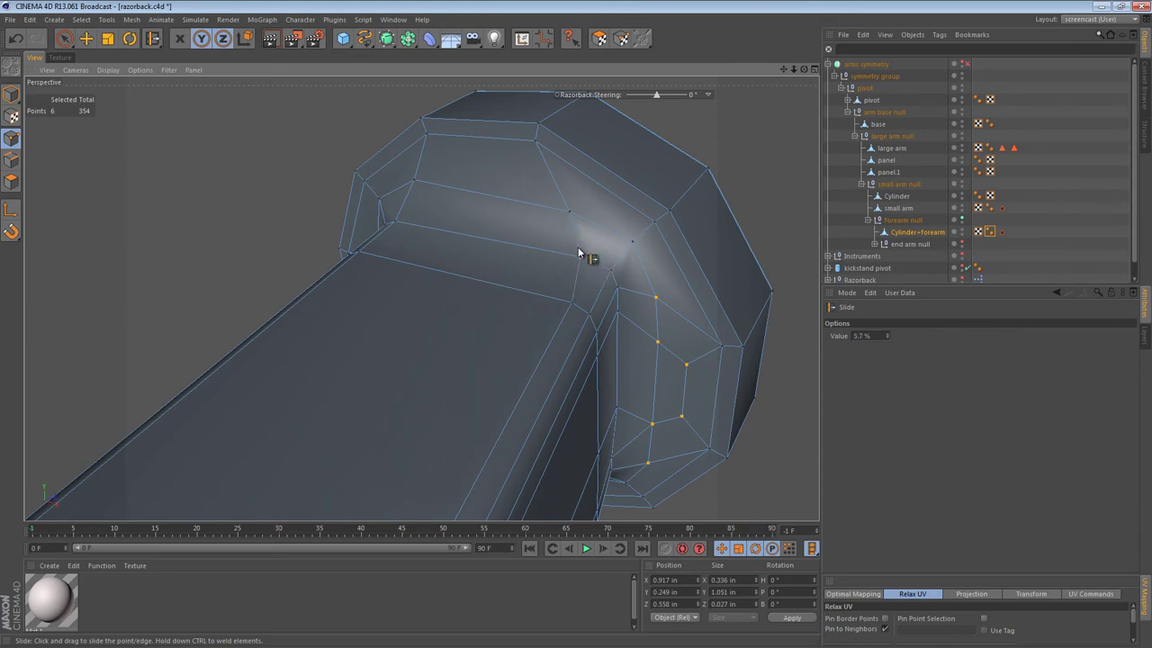
left_click_drag(628, 290, 556, 258, "alt")
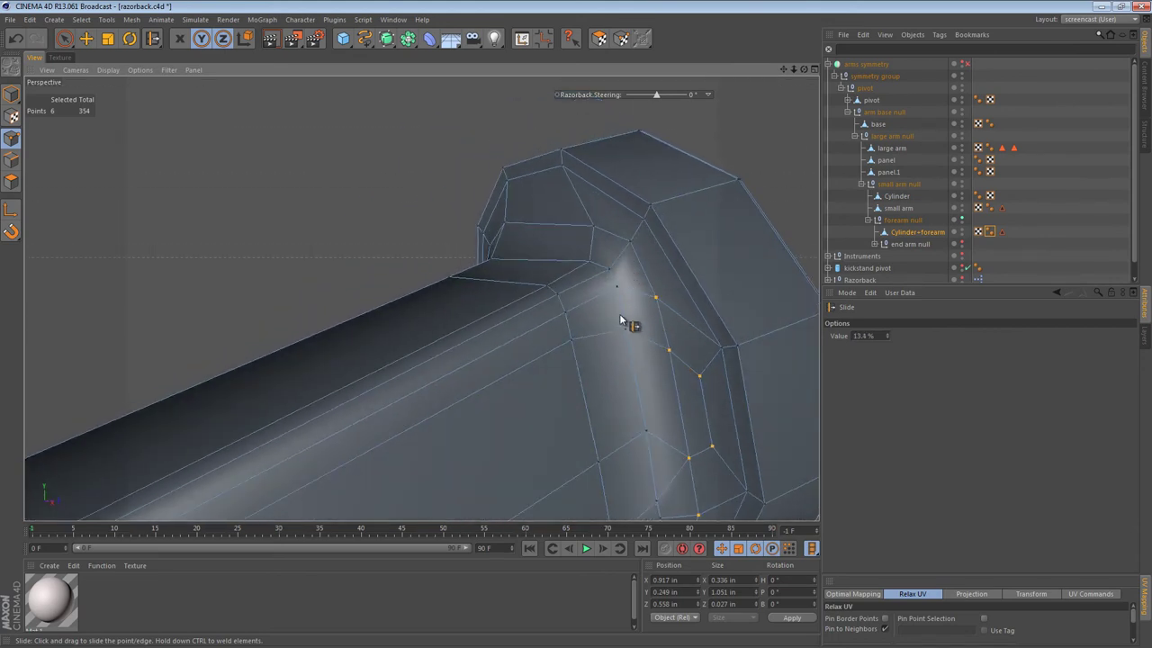
left_click_drag(634, 343, 590, 208, "alt")
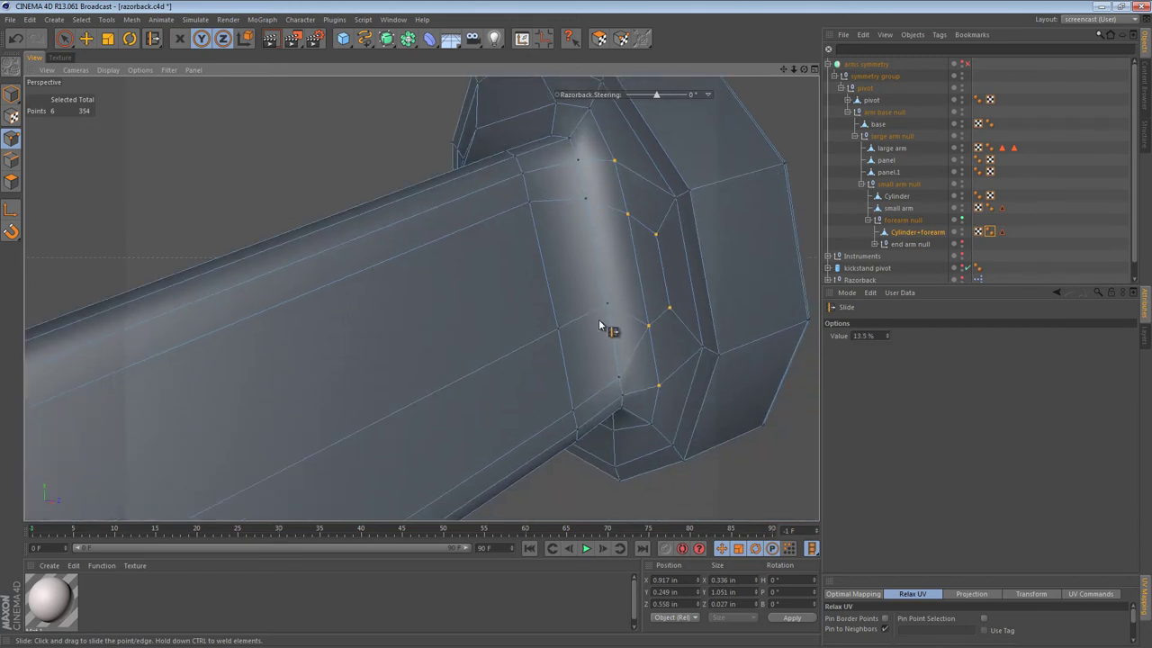
left_click_drag(636, 382, 535, 315, "alt")
Step: Trace the flow of the polygon ring around the collar face by selecting its polygons one after another on both sides
key("space")
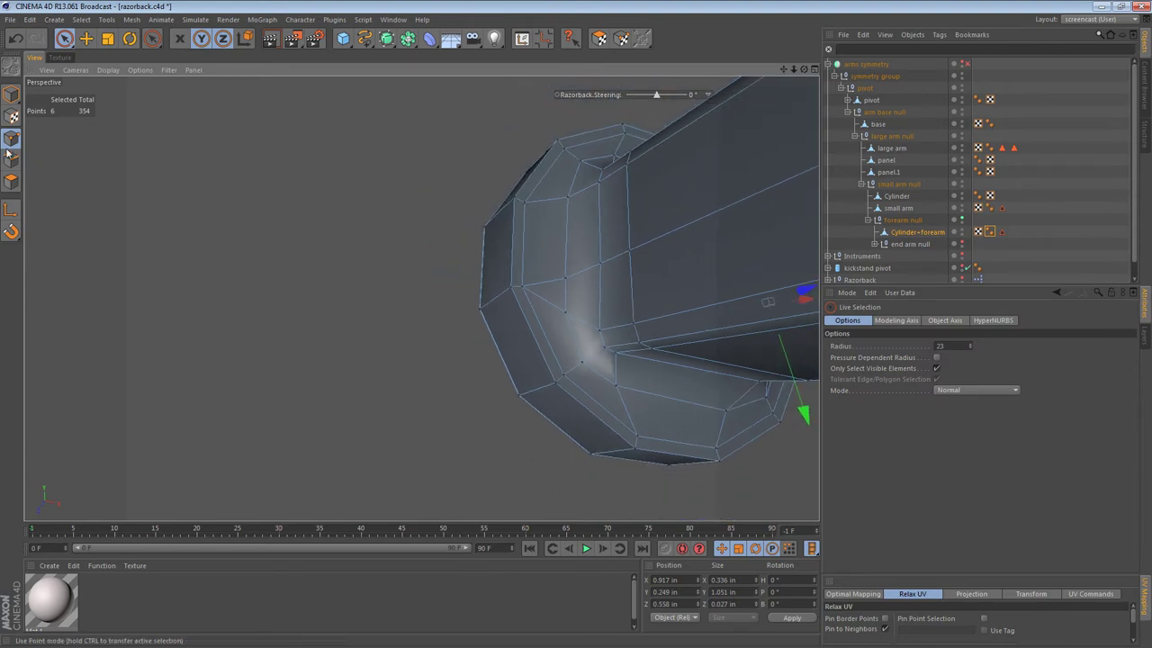
left_click(11, 181)
left_click(545, 261)
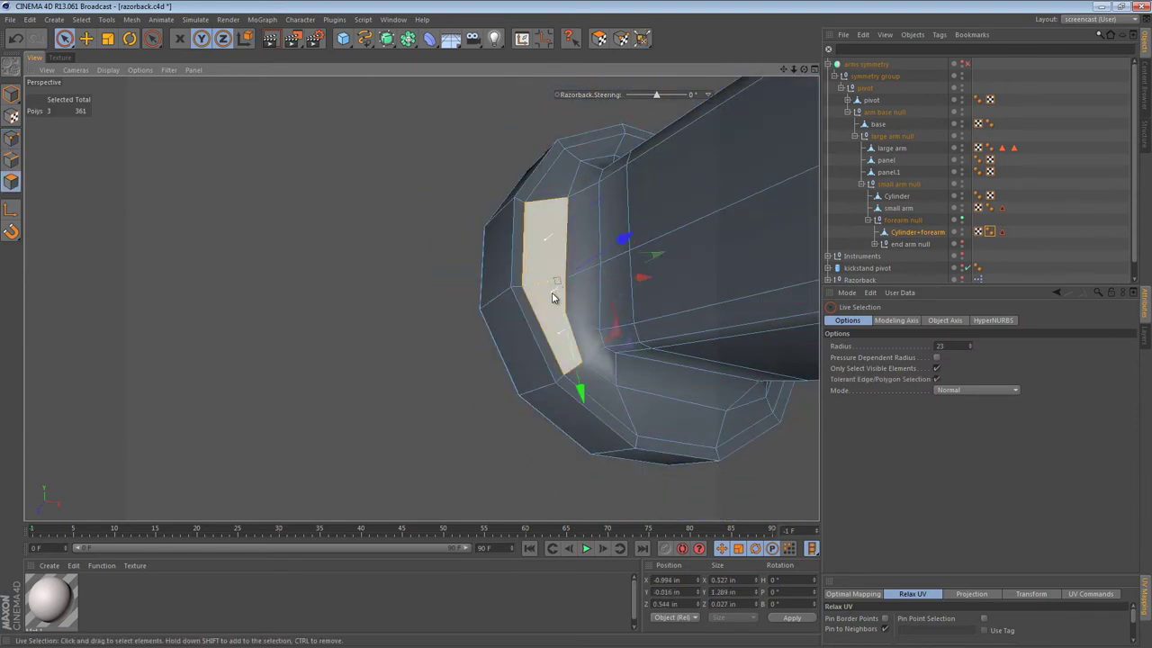
left_click_drag(553, 305, 633, 412)
left_click_drag(576, 297, 567, 352, "alt")
key("e")
left_click(573, 303, "shift")
left_click(608, 261, "shift")
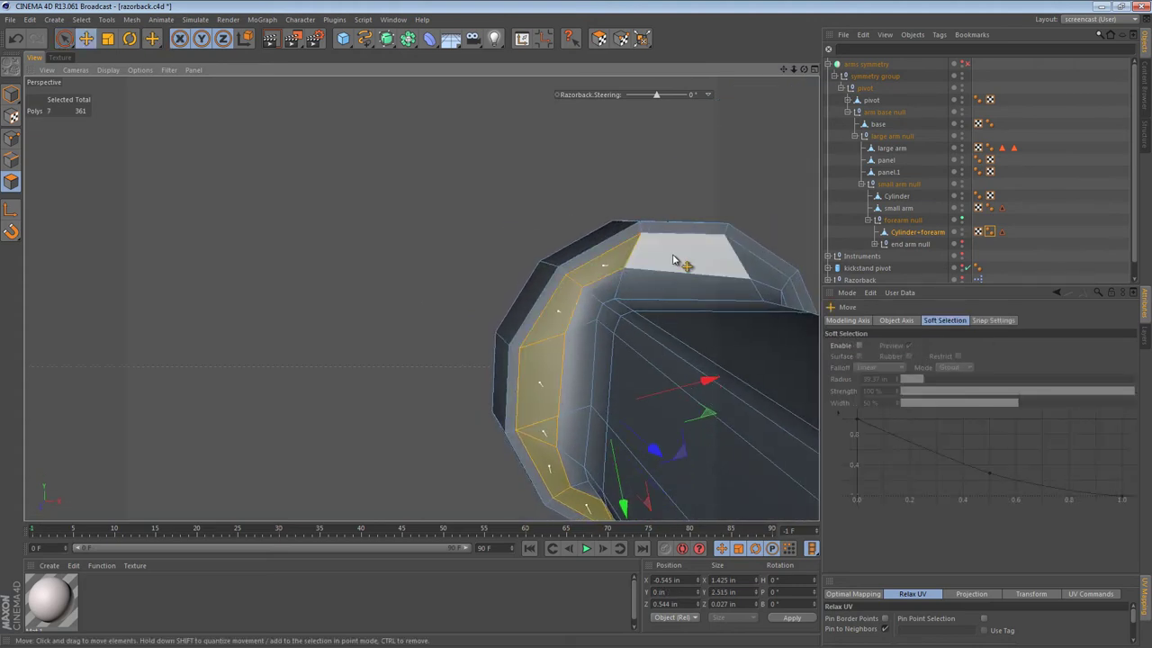
left_click(677, 258, "shift")
mouse_move(703, 349)
left_mouse_down("alt")
mouse_move(542, 337)
mouse_move(486, 351)
mouse_move(447, 234)
left_mouse_up("alt")
left_click(557, 176, "shift")
left_click(607, 213, "shift")
mouse_move(619, 275)
left_mouse_down("shift")
mouse_move(643, 368)
mouse_move(638, 412)
mouse_move(627, 295)
left_mouse_up("shift")
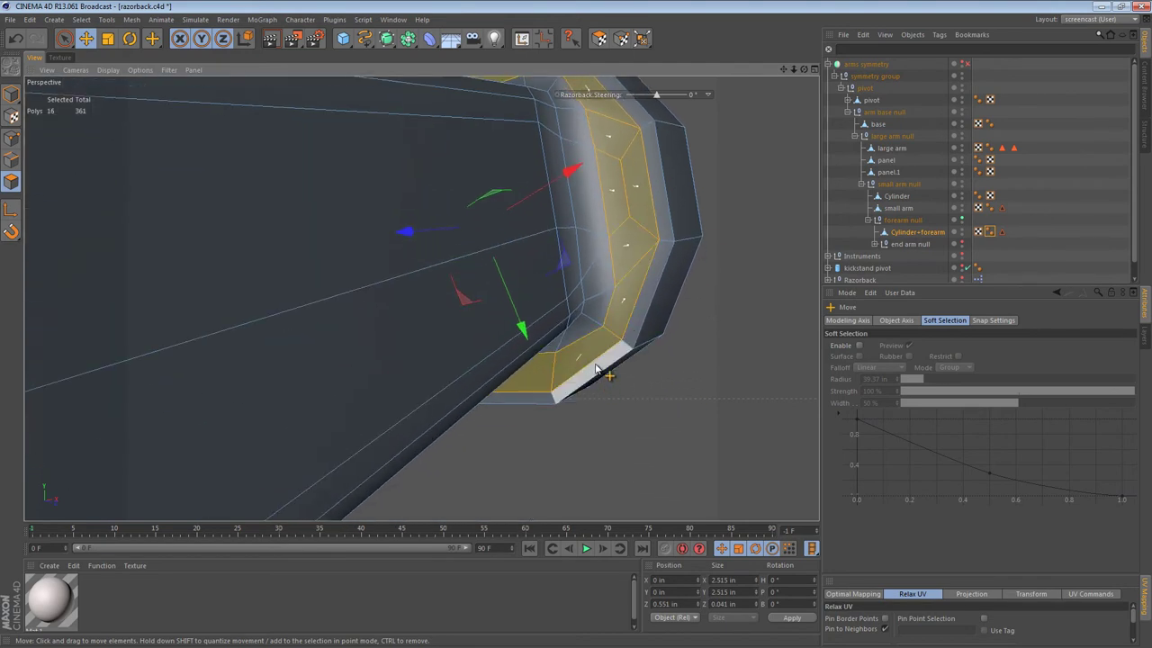
left_click_drag(606, 357, 583, 232, "alt")
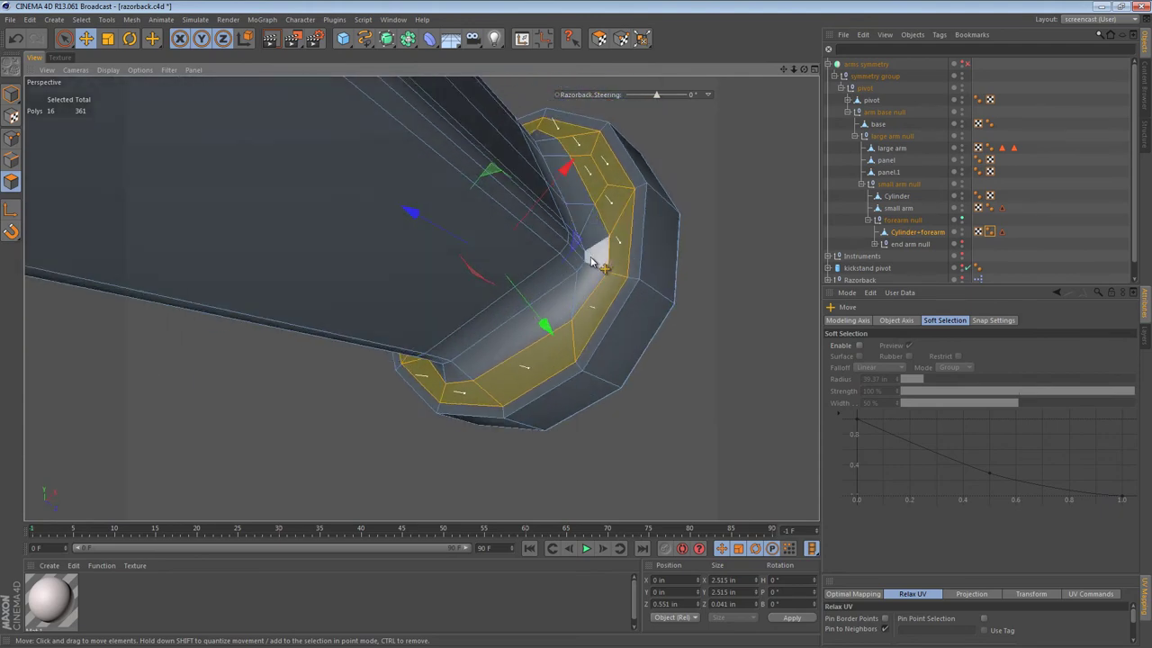
left_click_drag(553, 330, 541, 301, "alt")
Step: Select the short edge on the collar's side face and weld its end points together
left_click(11, 160)
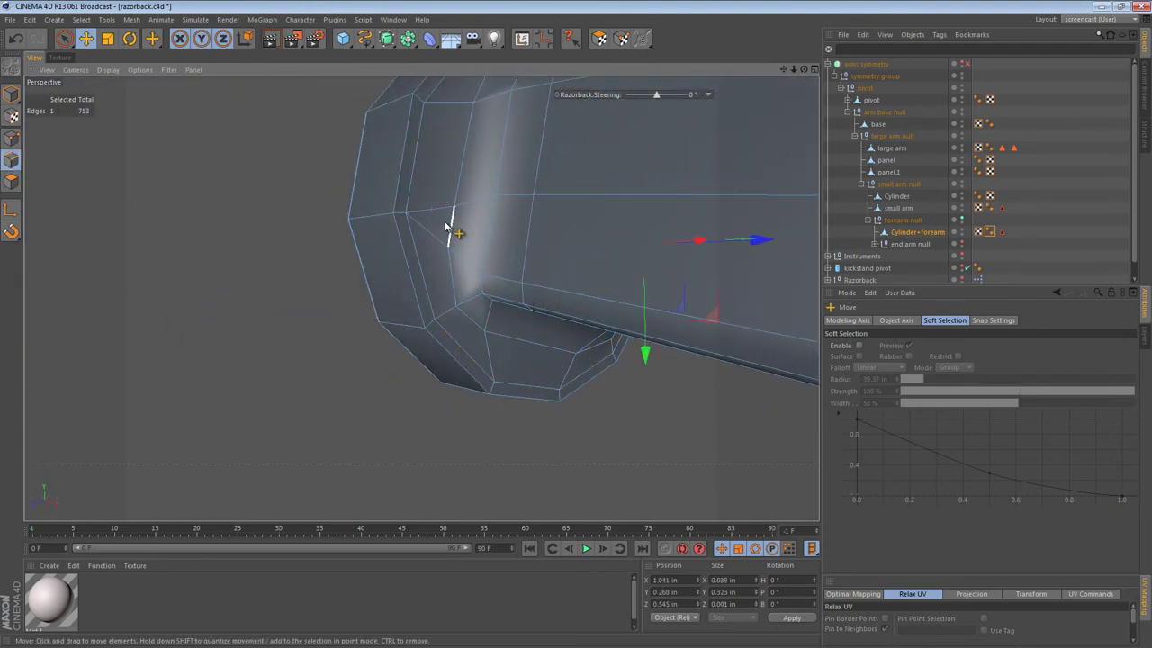
key("m")
key("q")
left_click(485, 259)
Step: Check the polygon flow around the collar face with a polygon Loop Selection on its ring
left_click_drag(492, 289, 368, 235, "alt")
key("u")
key("l")
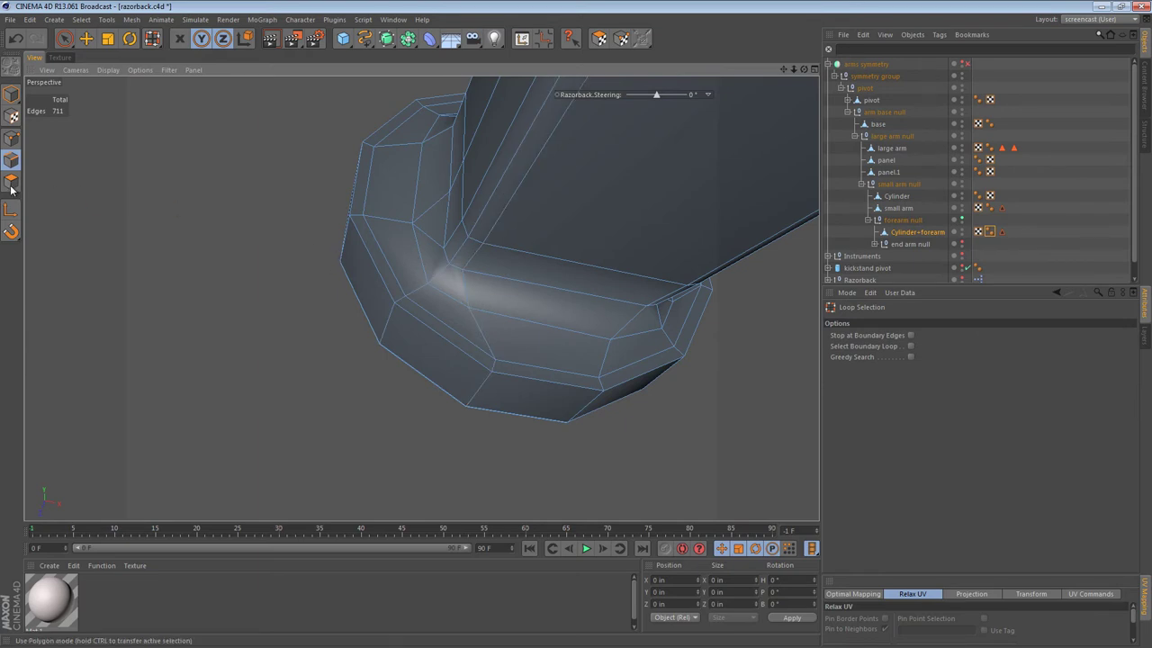
left_click(12, 183)
left_click(469, 302)
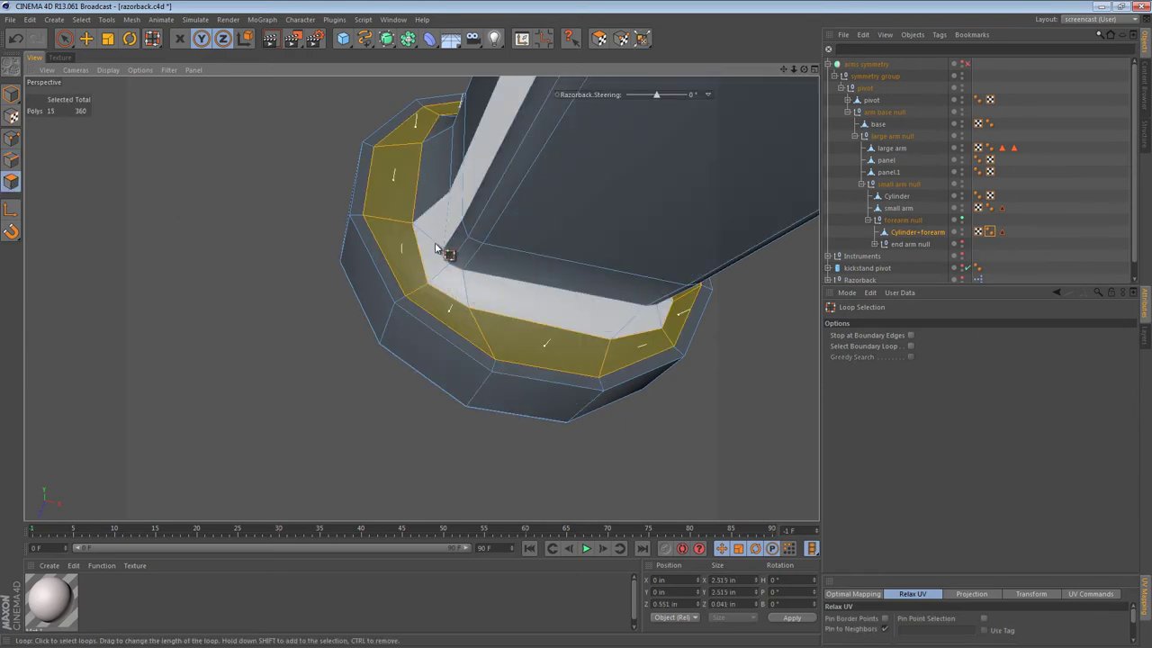
Step: Select the polygons of the inner collar strip beneath the forearm, around the first lower corner and partway up the side
key("space")
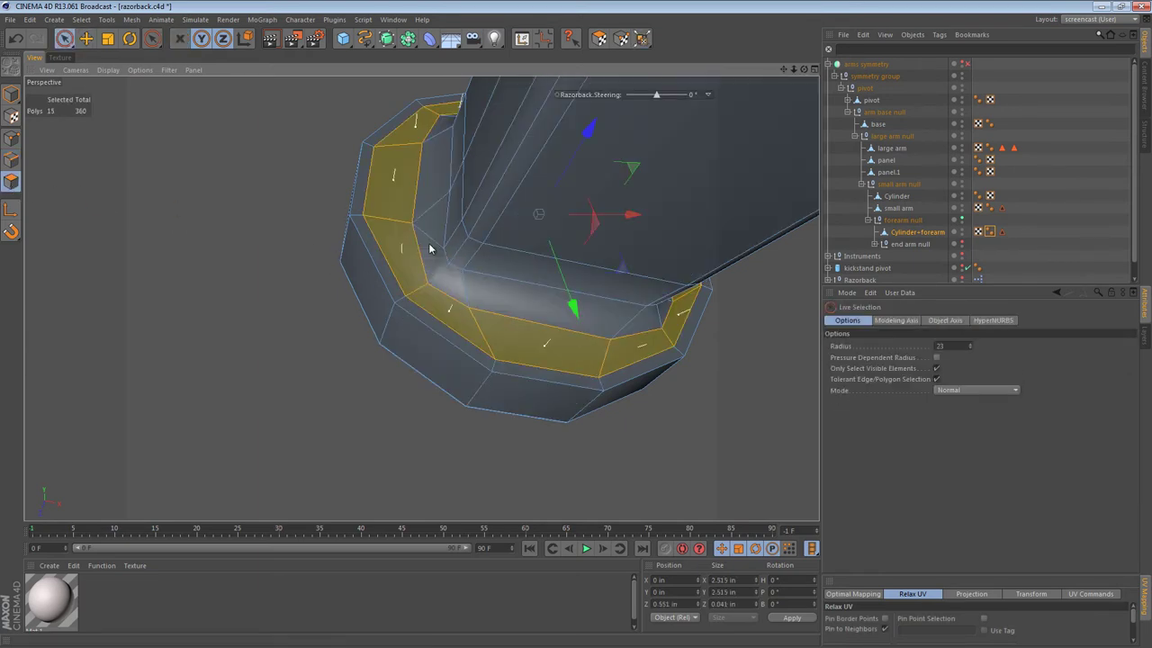
left_click(468, 300)
left_click(453, 289, "shift")
key("e")
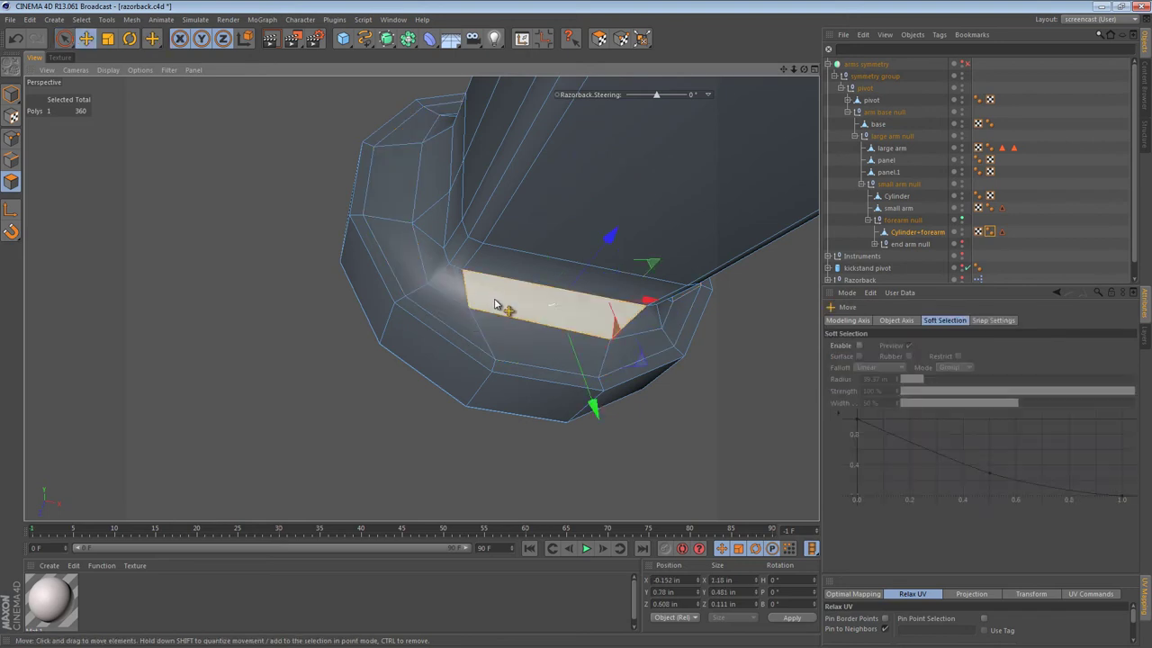
left_click(433, 239, "shift")
left_click(429, 254, "shift")
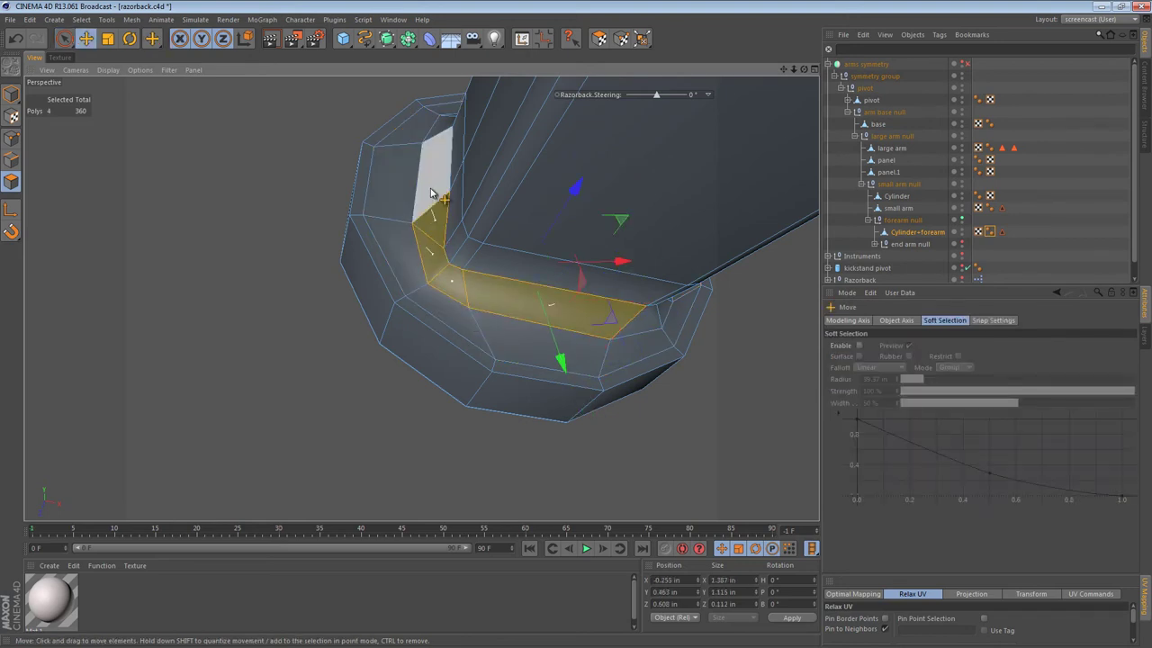
left_click(433, 189, "shift")
left_click_drag(613, 294, 381, 342, "alt")
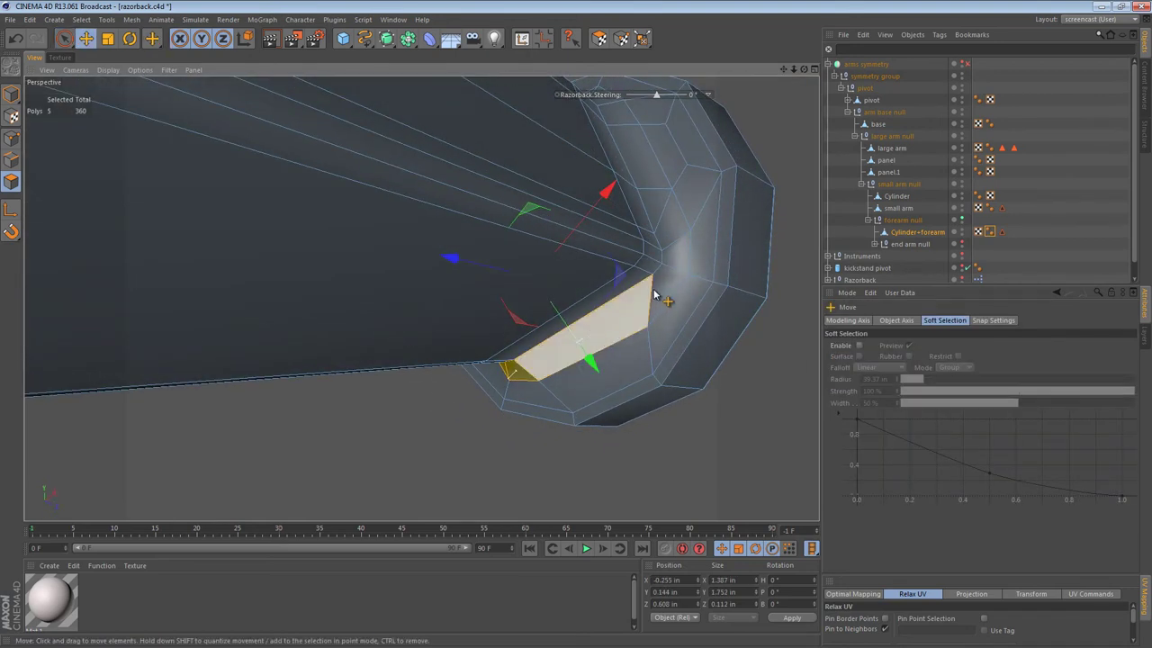
Step: Extend the strip selection around the opposite lower corner and deselect the surplus side polygons, leaving six polygons selected
left_click(662, 290, "shift")
left_click(678, 257, "shift")
left_click(670, 281, "shift")
left_click(670, 233, "shift")
left_click(658, 214, "shift")
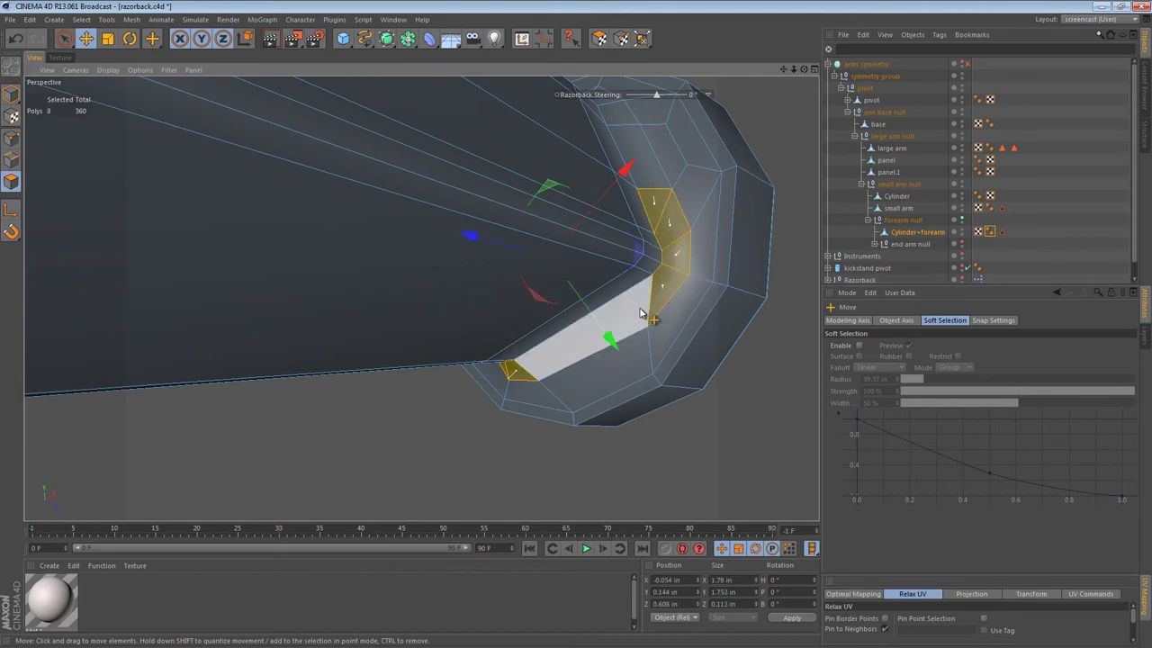
left_click(640, 313, "shift")
left_click_drag(640, 313, 780, 304, "alt")
left_click(465, 188, "shift")
left_click(459, 226, "shift")
left_click_drag(601, 297, 663, 348, "alt")
left_click(691, 267, "ctrl")
Step: Cut lengthwise through the six selected strip polygons with the Knife in Path mode at about 55% offset
key("k")
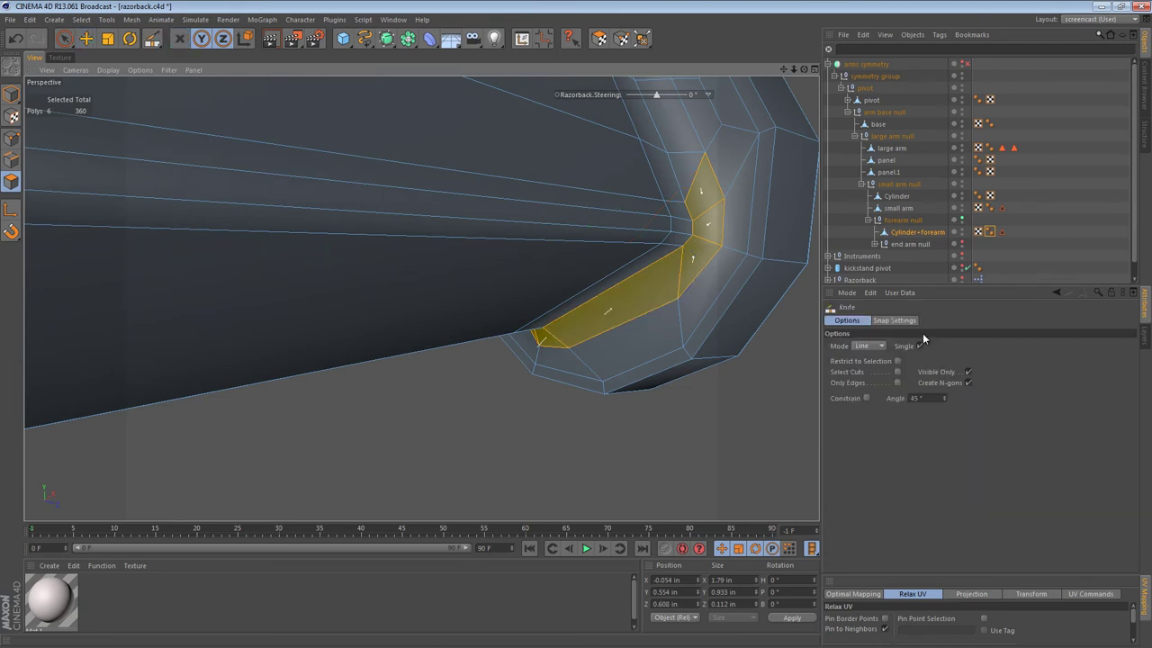
left_click(867, 347)
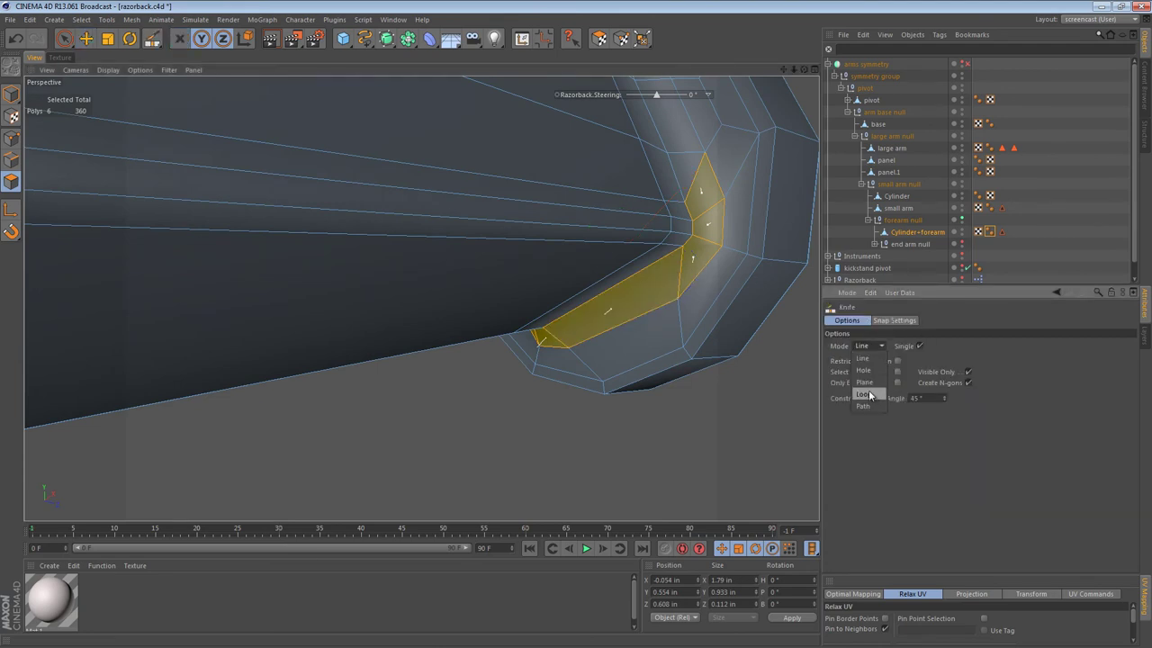
left_click(868, 405)
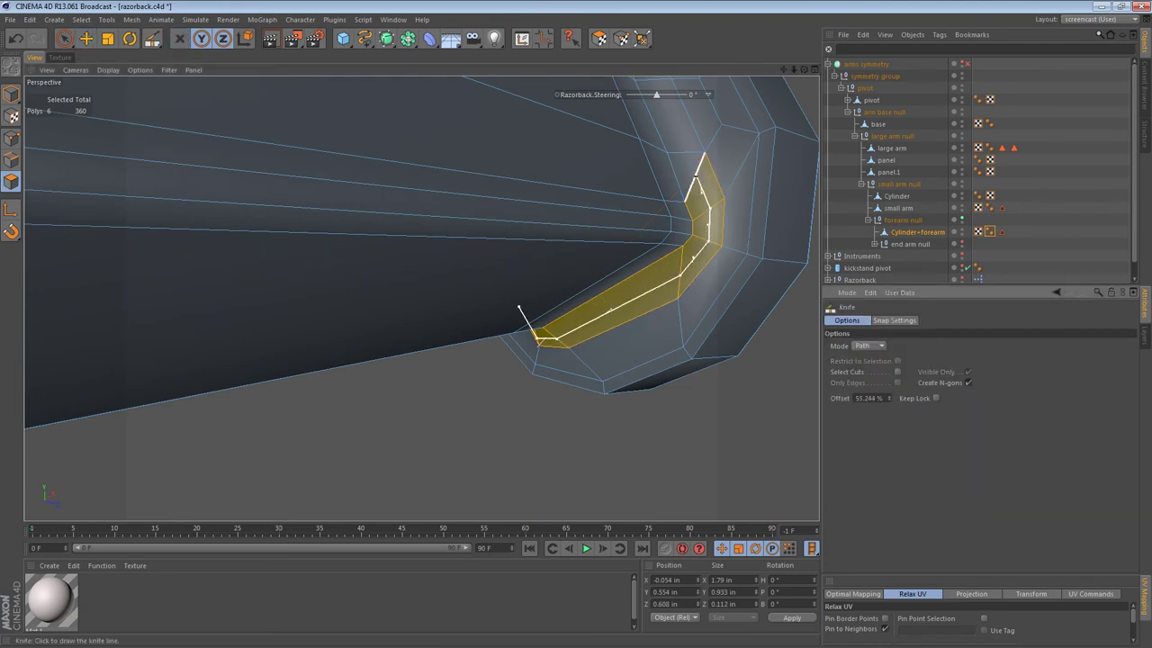
left_click(695, 178)
left_click_drag(560, 326, 747, 301, "alt")
Step: Select the fifteen points around the new cut at both lower collar corners and smooth them with the Brush
left_click(11, 161)
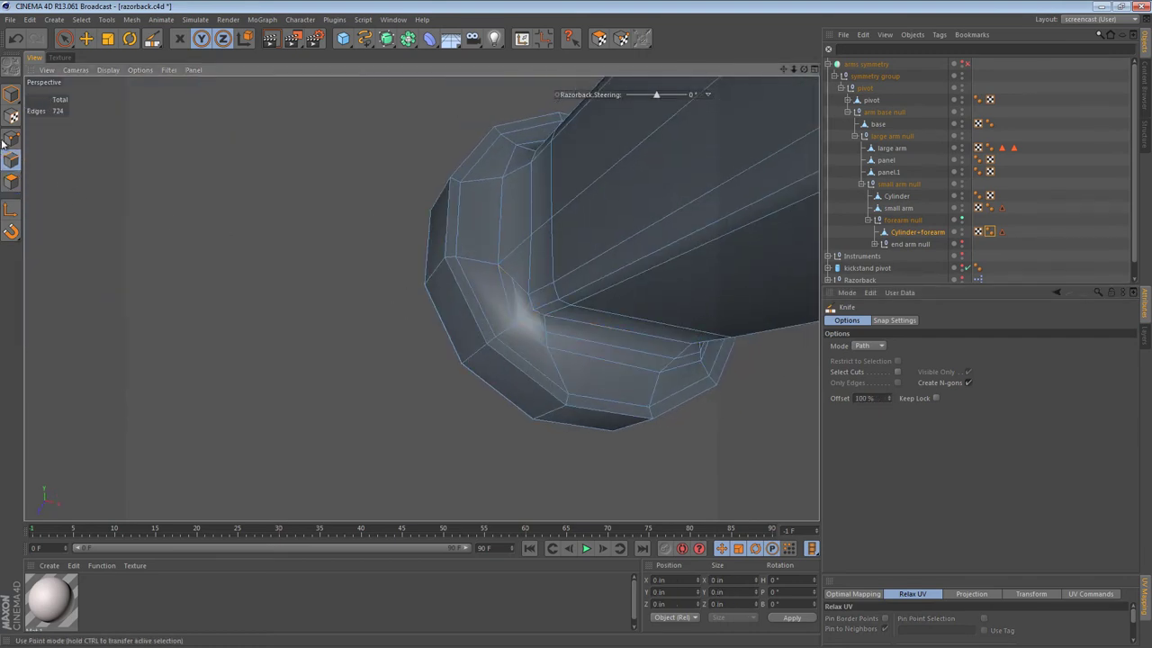
left_click(12, 140)
key("space")
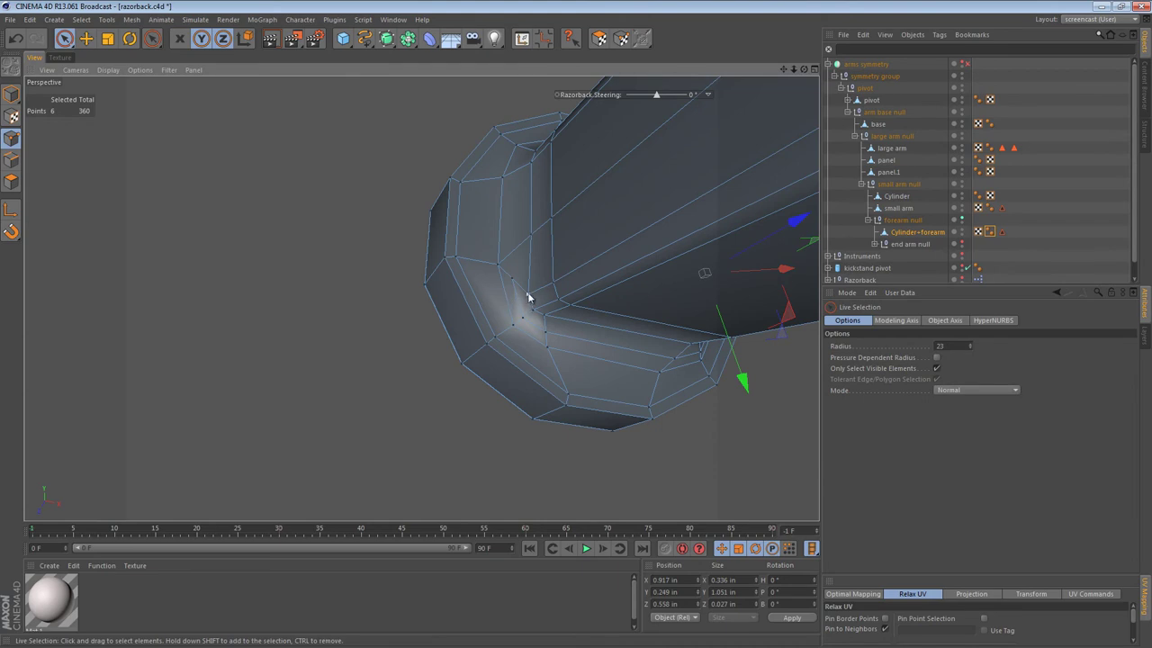
left_click_drag(548, 343, 604, 380, "alt")
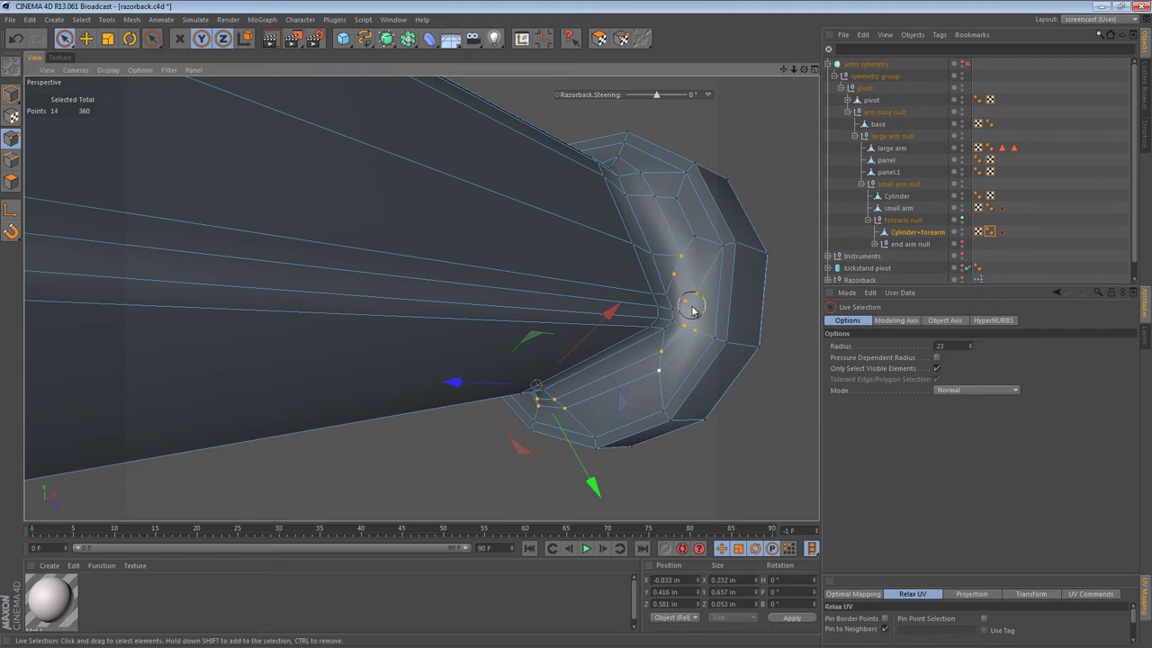
mouse_move(693, 314)
left_mouse_down("shift")
mouse_move(694, 332)
mouse_move(711, 285)
mouse_move(705, 359)
mouse_move(737, 374)
left_mouse_up("shift")
left_click(691, 255, "shift")
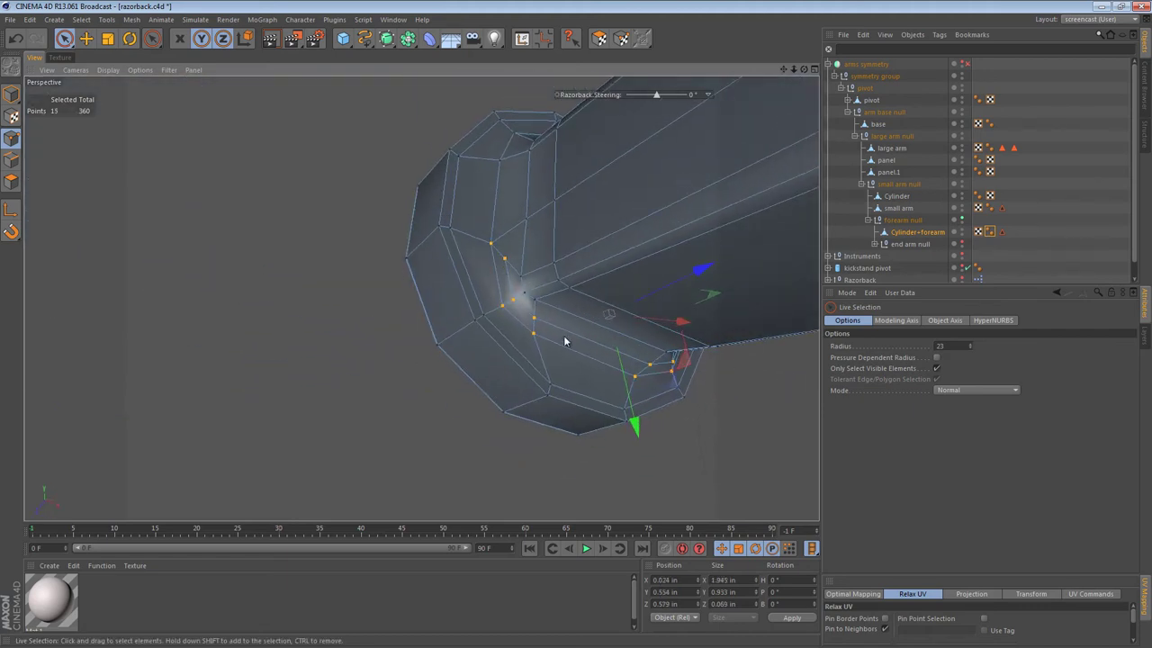
key("m")
key("c")
mouse_move(525, 321)
left_mouse_down()
mouse_move(491, 271)
mouse_move(495, 289)
mouse_move(602, 337)
mouse_move(646, 375)
mouse_move(514, 390)
mouse_move(576, 385)
mouse_move(676, 285)
mouse_move(654, 358)
mouse_move(545, 428)
mouse_move(545, 402)
mouse_move(689, 458)
mouse_move(698, 451)
mouse_move(694, 462)
mouse_move(732, 368)
mouse_move(551, 457)
mouse_move(717, 324)
mouse_move(729, 337)
left_mouse_up()
Step: Scale the selected points outward along the X axis to a width of about 2.138 in
key("e")
key("t")
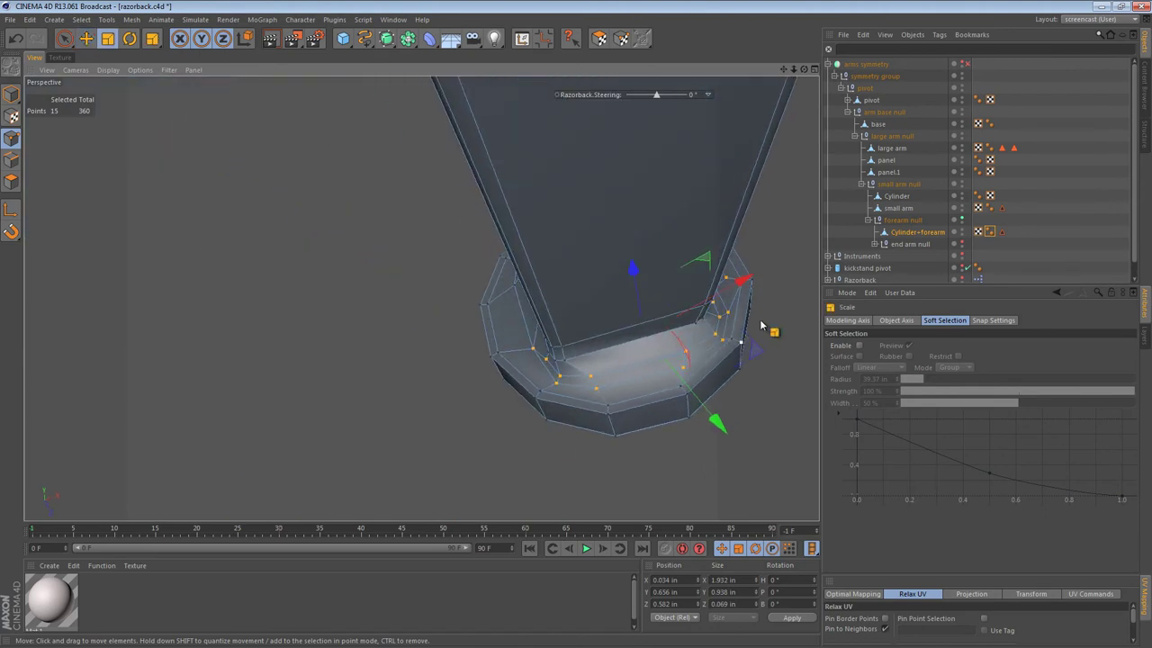
left_click_drag(748, 278, 754, 270)
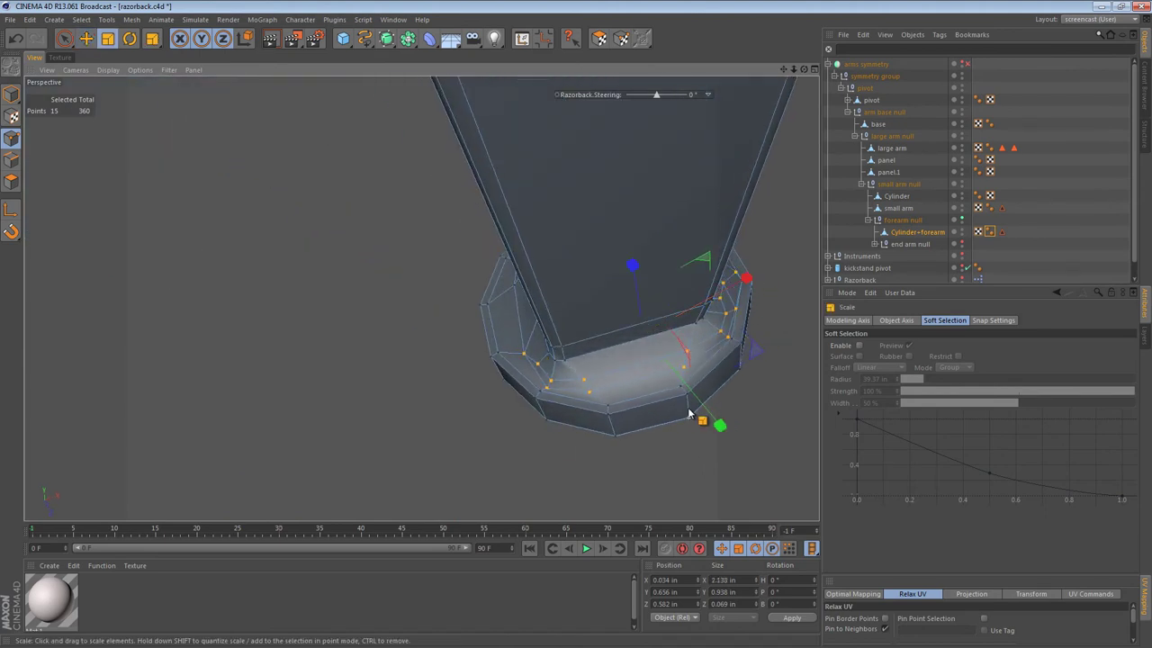
Step: Smooth the widened points on both sides of the collar with the Brush in Smooth mode
key("m")
key("c")
left_click_drag(522, 365, 514, 348)
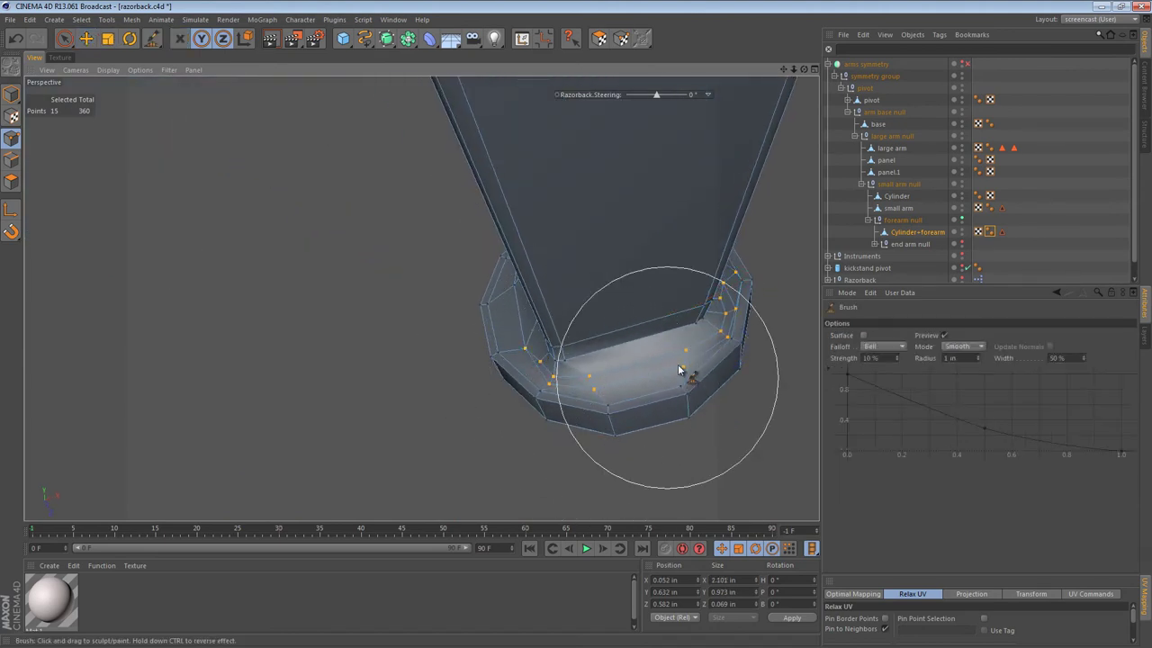
mouse_move(736, 319)
left_mouse_down()
mouse_move(733, 306)
mouse_move(684, 350)
left_mouse_up()
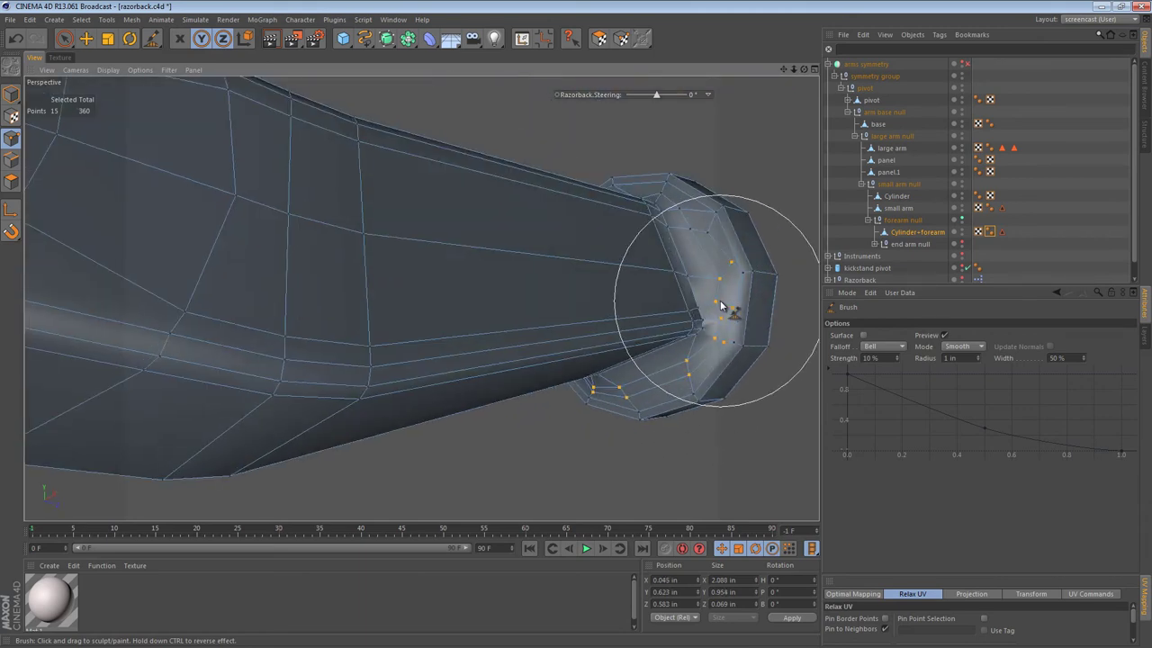
mouse_move(720, 306)
left_mouse_down()
mouse_move(730, 278)
mouse_move(681, 399)
mouse_move(717, 387)
mouse_move(635, 389)
mouse_move(576, 369)
mouse_move(585, 396)
mouse_move(667, 410)
left_mouse_up()
Step: Slide the points around the collar's lower corner along their edges to even out the polygon spacing
key("m")
key("o")
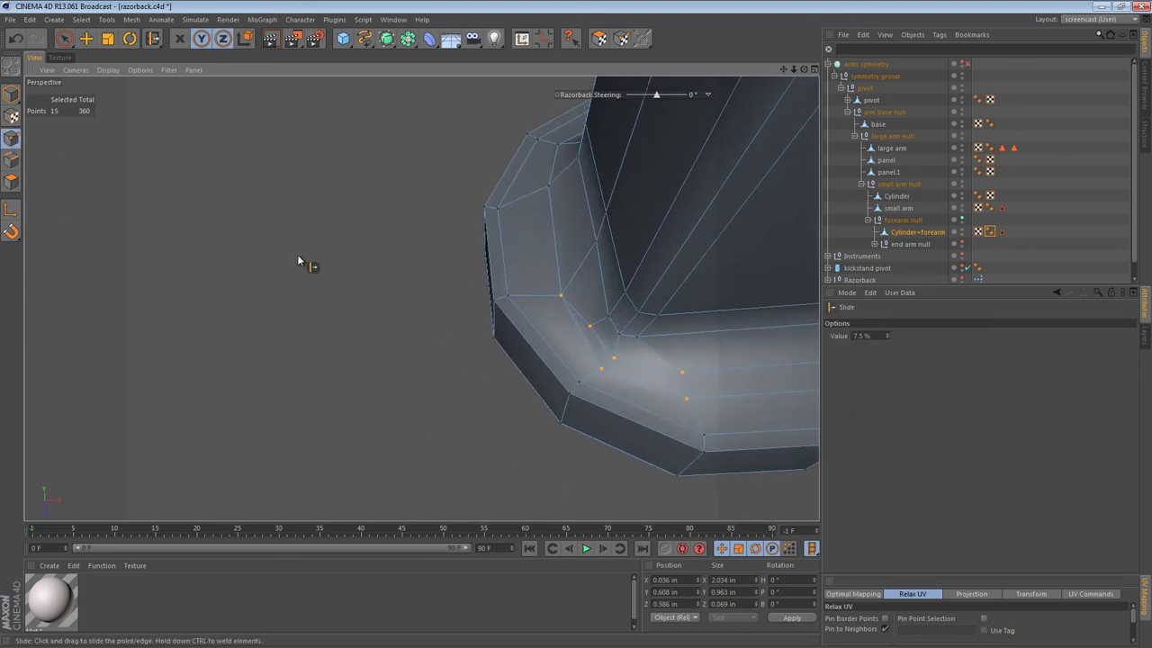
left_click_drag(594, 377, 589, 364)
mouse_move(567, 312)
left_mouse_down()
mouse_move(591, 332)
mouse_move(560, 312)
left_mouse_up()
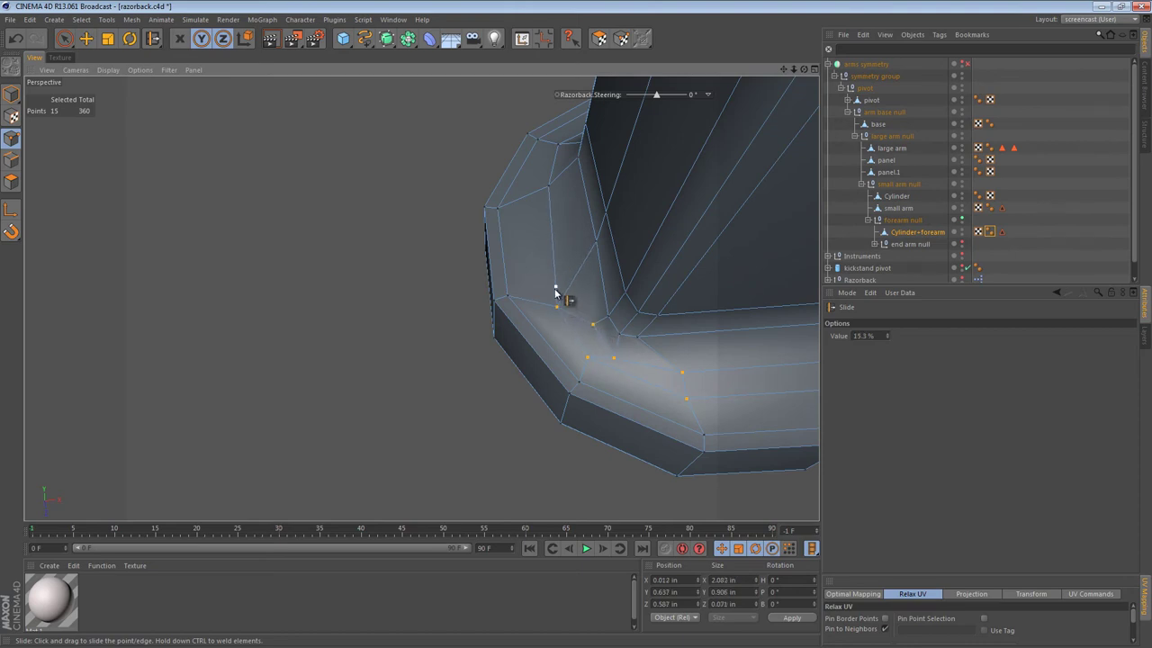
left_click_drag(581, 350, 584, 376)
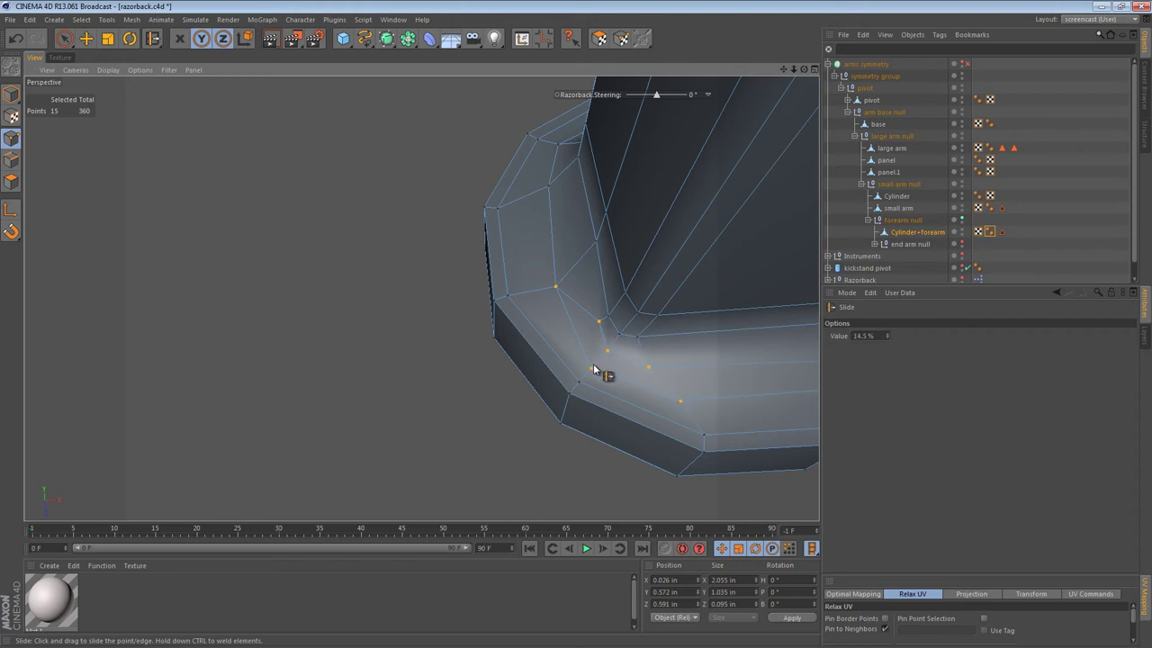
mouse_move(554, 290)
left_mouse_down()
mouse_move(547, 319)
mouse_move(591, 277)
mouse_move(557, 271)
left_mouse_up()
left_click_drag(557, 271, 573, 303, "alt")
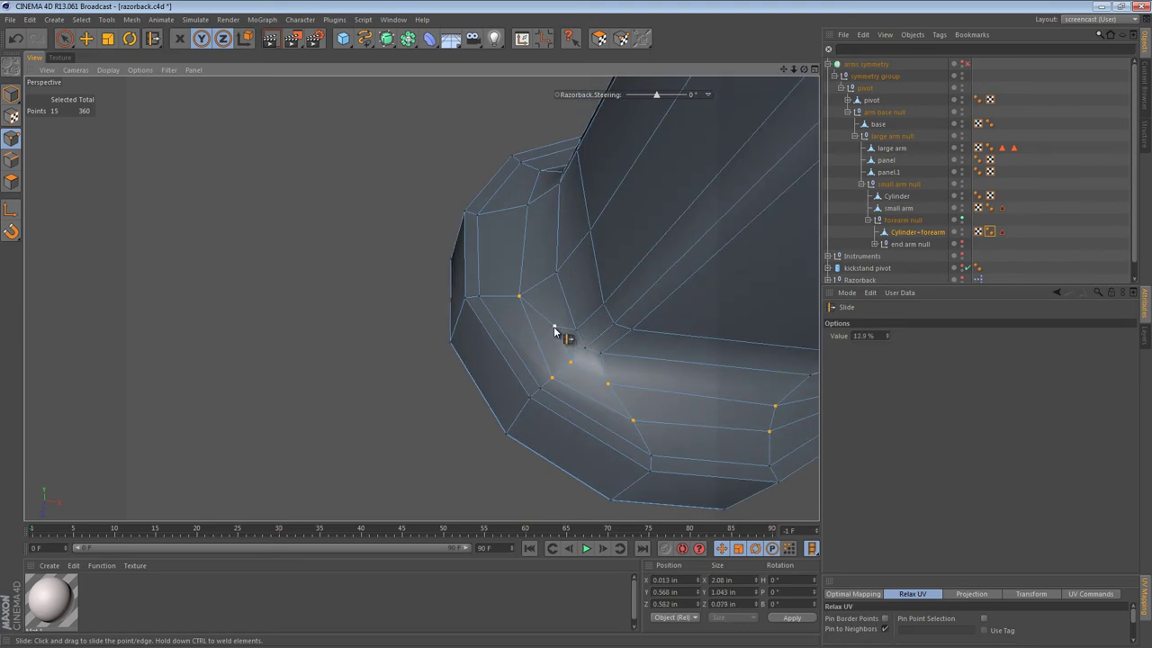
left_click_drag(561, 346, 552, 372, "alt")
Step: Slide the points around the collar's upper corners along their edges to even out the curve
middle_click_drag(552, 372, 507, 403, "alt")
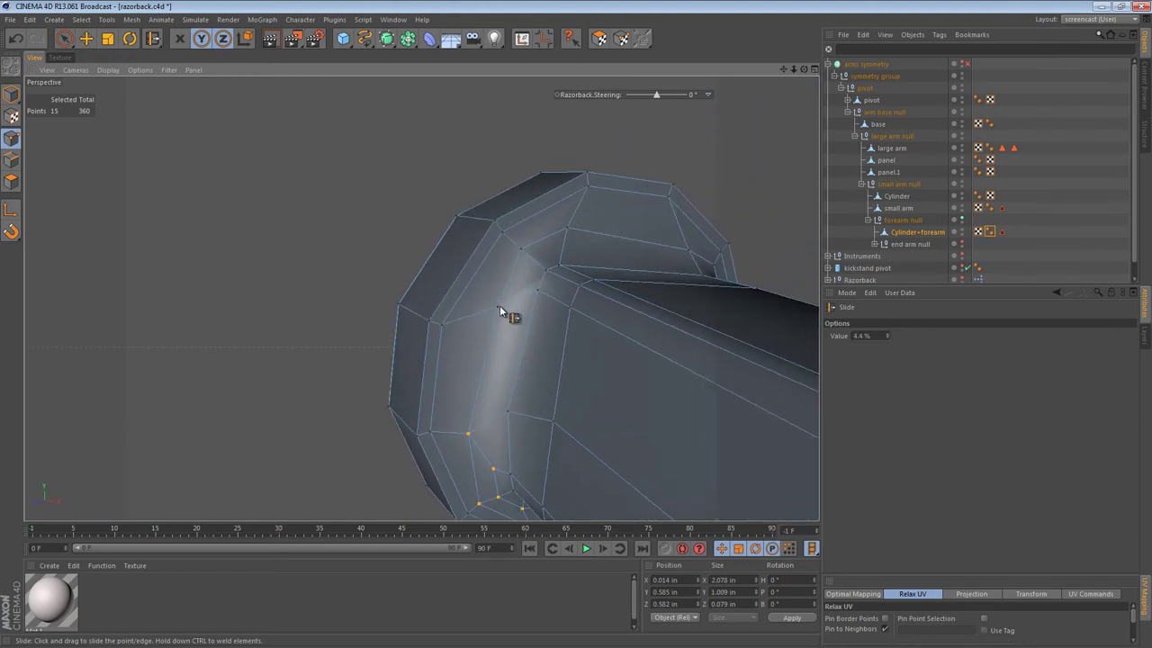
left_click_drag(512, 301, 542, 277, "alt")
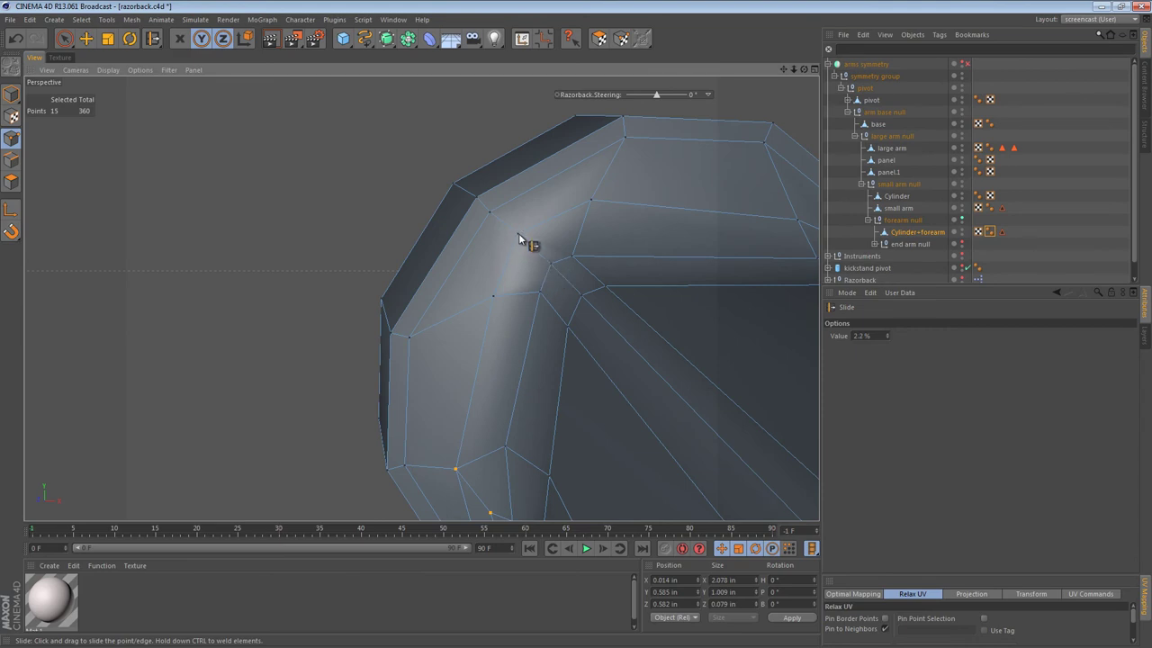
left_click_drag(520, 234, 625, 340, "alt")
left_click_drag(663, 376, 648, 337, "alt")
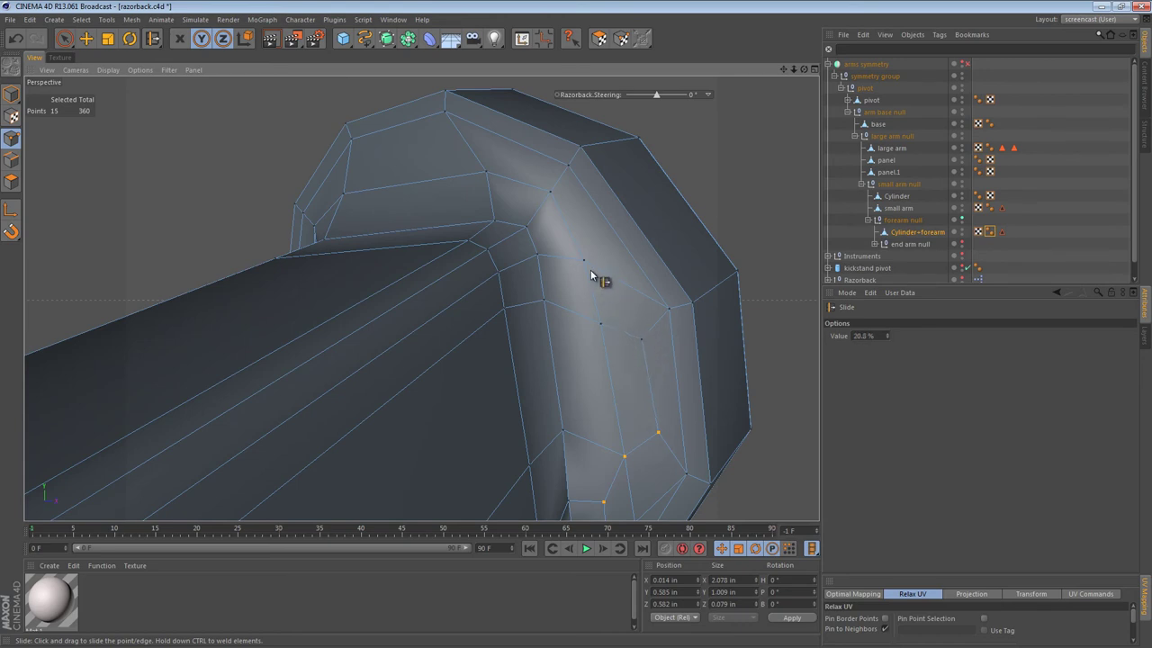
left_click_drag(587, 275, 606, 330)
Step: Slide the points along the collar's side face and the adjacent seam near the lower corner to even their spacing
middle_click_drag(663, 404, 623, 342, "alt")
left_click_drag(622, 343, 628, 297, "alt")
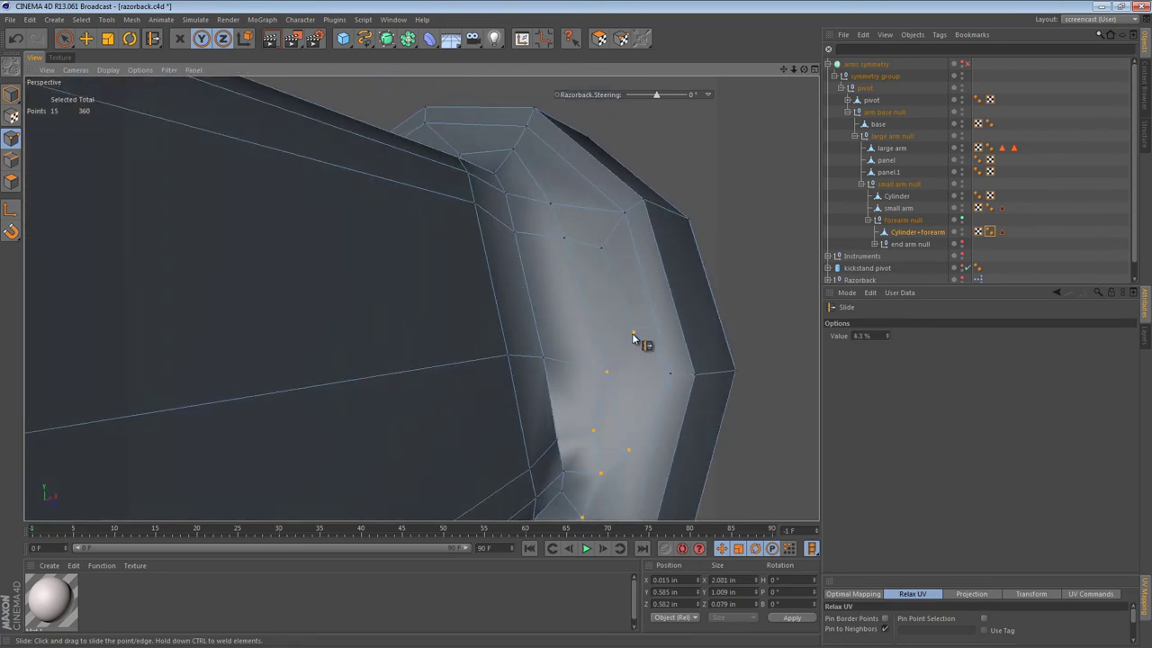
left_click_drag(629, 350, 609, 290, "alt")
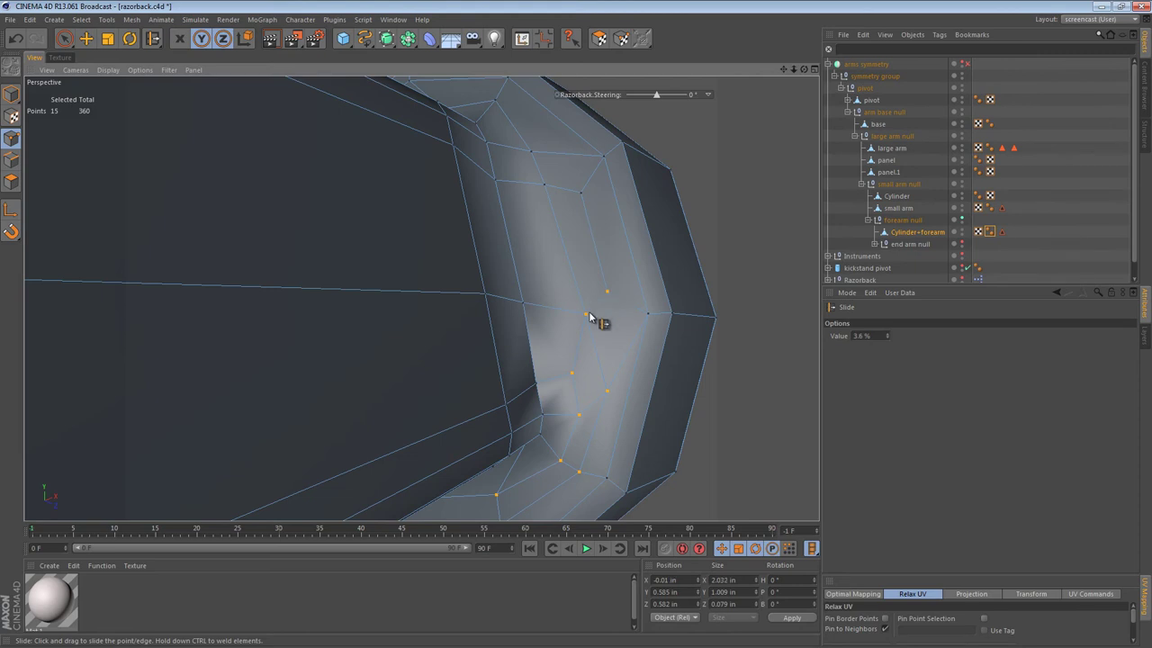
left_click_drag(592, 333, 553, 306, "alt")
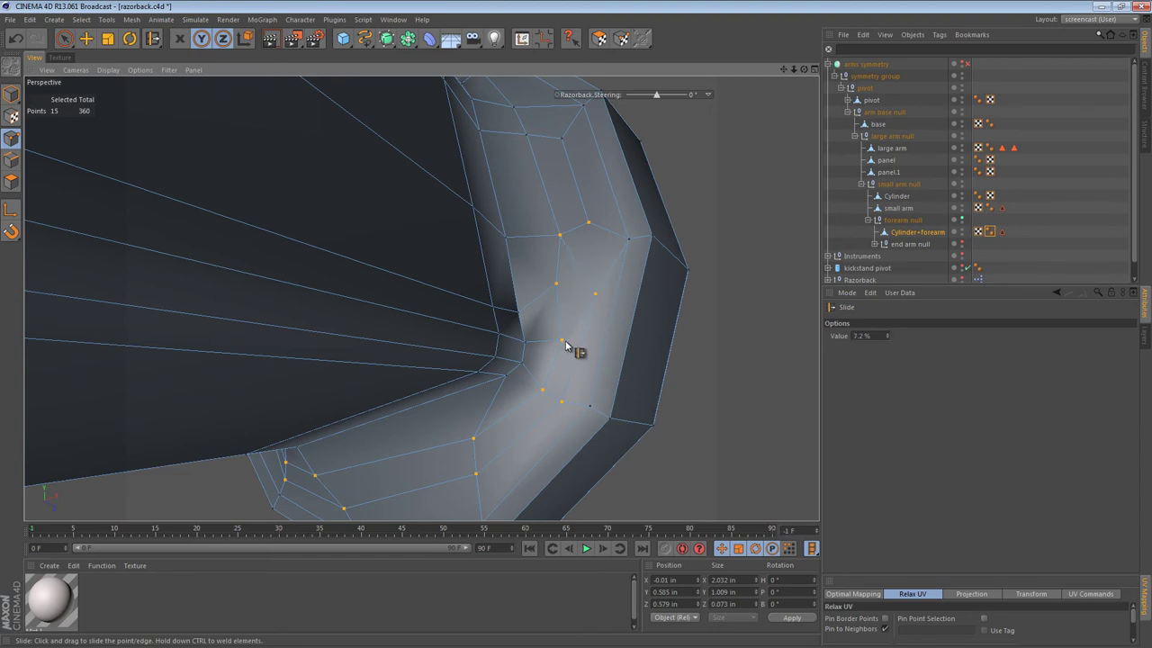
mouse_move(566, 344)
left_mouse_down()
mouse_move(576, 335)
mouse_move(504, 313)
mouse_move(528, 313)
mouse_move(532, 345)
left_mouse_up()
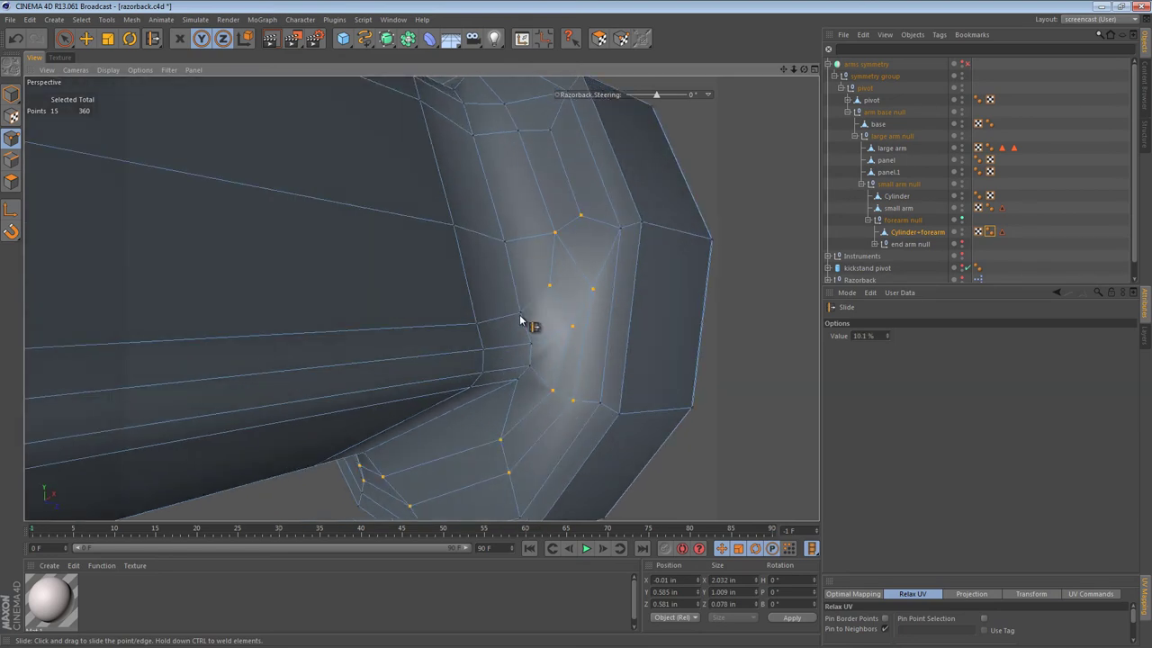
Step: Slide the points on the collar face beside the forearm's side corner to even out the polygon spacing
left_click_drag(511, 244, 543, 290)
left_click_drag(255, 254, 423, 387, "alt")
left_click_drag(352, 397, 355, 398)
left_click_drag(495, 354, 301, 324, "alt")
Step: Select the edge loop at the forearm-collar seam and smooth it with the Brush in Smooth mode
left_click(11, 161)
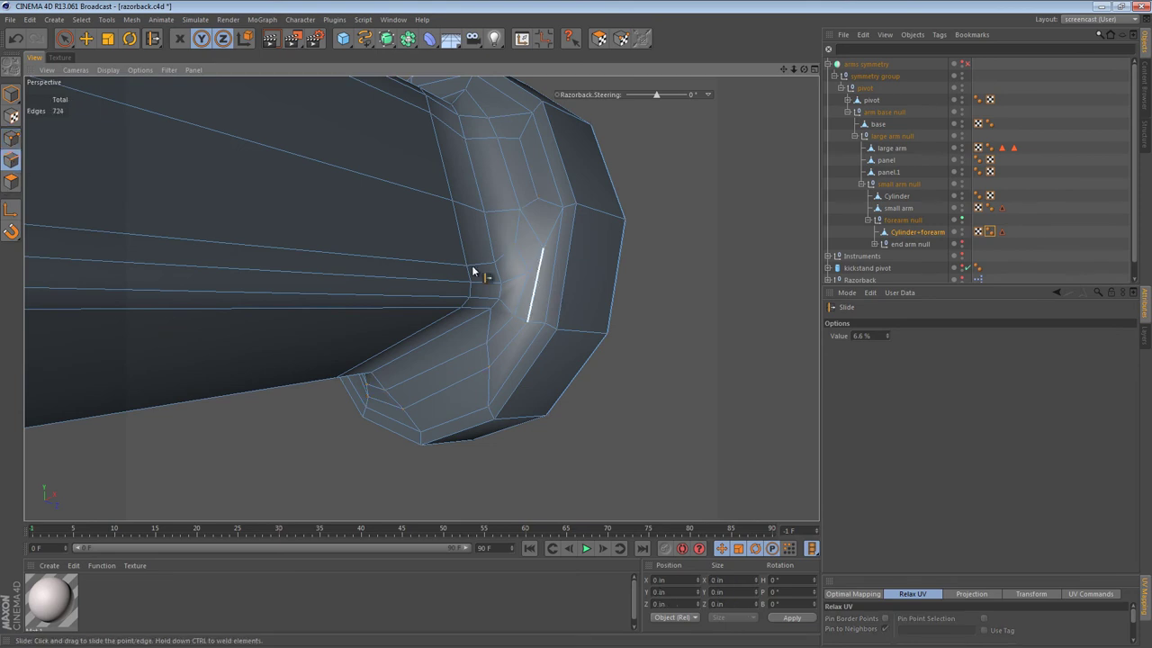
key("u")
key("l")
left_click(487, 323)
key("m")
key("c")
right_click_drag(534, 264, 475, 268, "alt")
left_click_drag(476, 274, 401, 340, "alt")
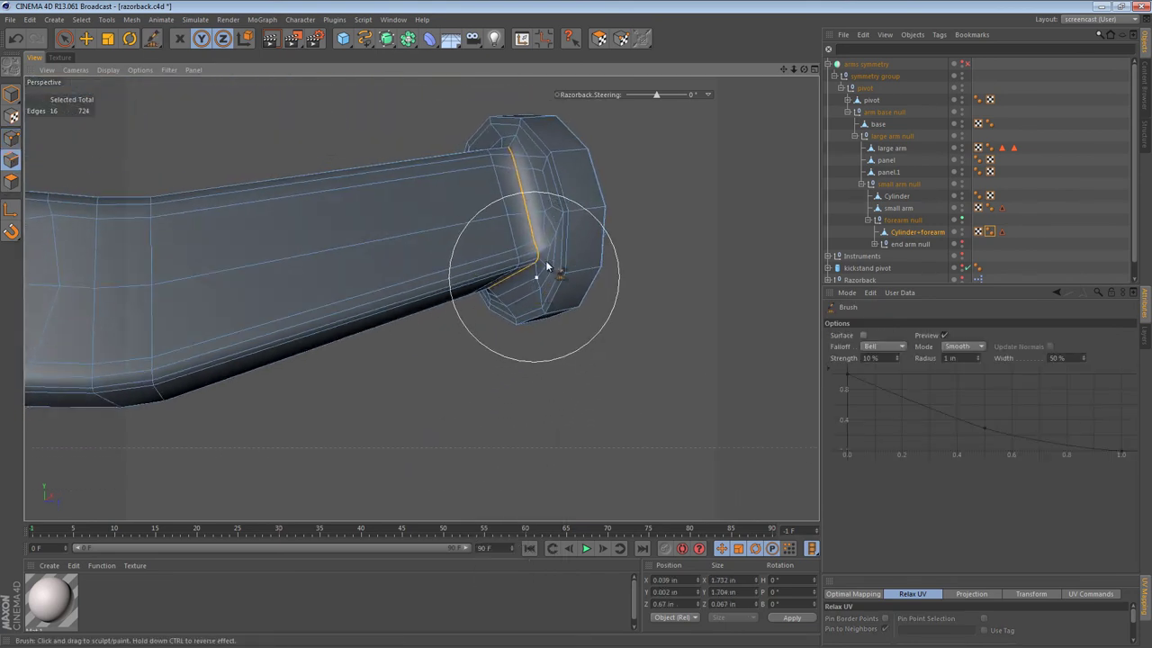
mouse_move(545, 262)
left_mouse_down()
mouse_move(528, 175)
mouse_move(512, 166)
left_mouse_up()
left_click_drag(510, 165, 558, 263, "alt")
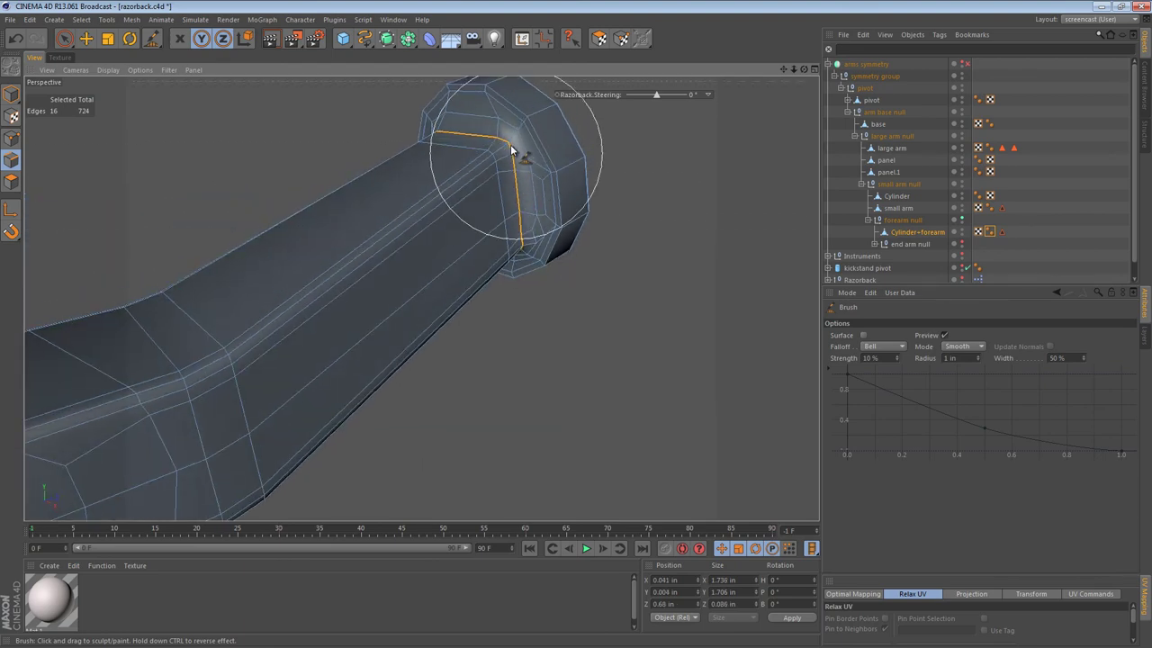
left_click_drag(482, 132, 551, 165, "alt")
mouse_move(425, 169)
left_mouse_down()
mouse_move(417, 225)
mouse_move(427, 159)
left_mouse_up()
left_click_drag(396, 219, 399, 250)
Step: Scale the selected seam edge loop slightly where the forearm meets the collar
mouse_move(436, 287)
left_mouse_down("alt")
mouse_move(404, 221)
mouse_move(387, 247)
mouse_move(463, 264)
left_mouse_up("alt")
mouse_move(463, 264)
left_mouse_down("alt")
mouse_move(452, 280)
mouse_move(477, 290)
mouse_move(437, 153)
left_mouse_up("alt")
key("t")
left_click_drag(467, 232, 486, 249)
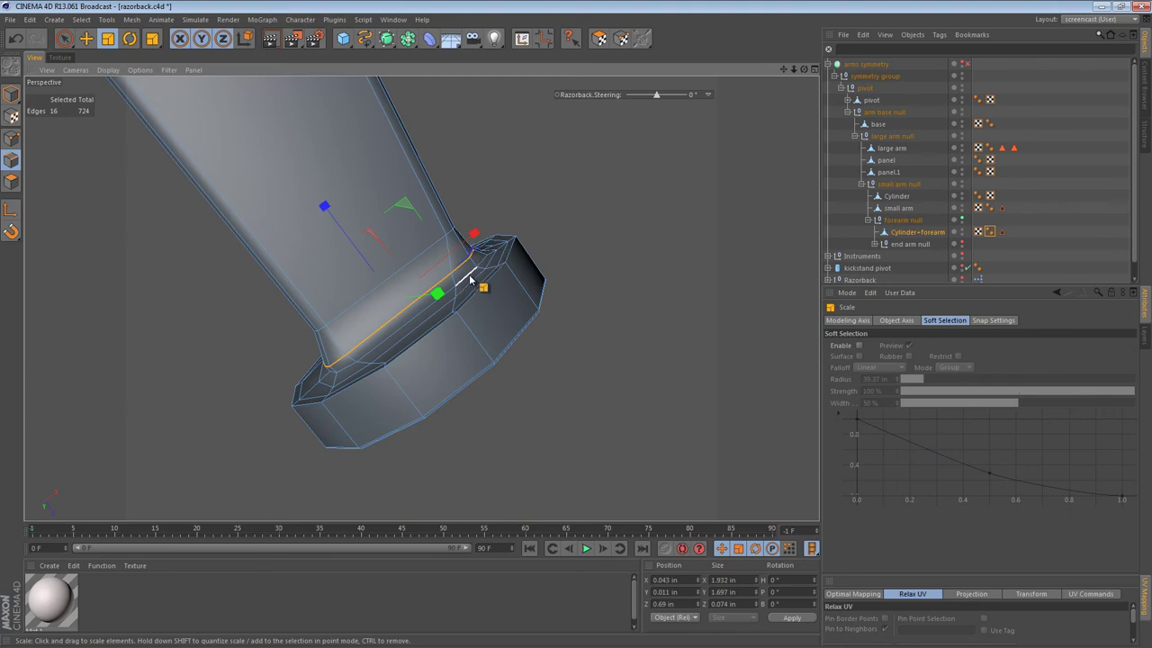
Step: Slide the seam edge loop along its neighbouring edges to reposition it between the forearm and the collar
key("m")
key("o")
left_click_drag(499, 298, 576, 348)
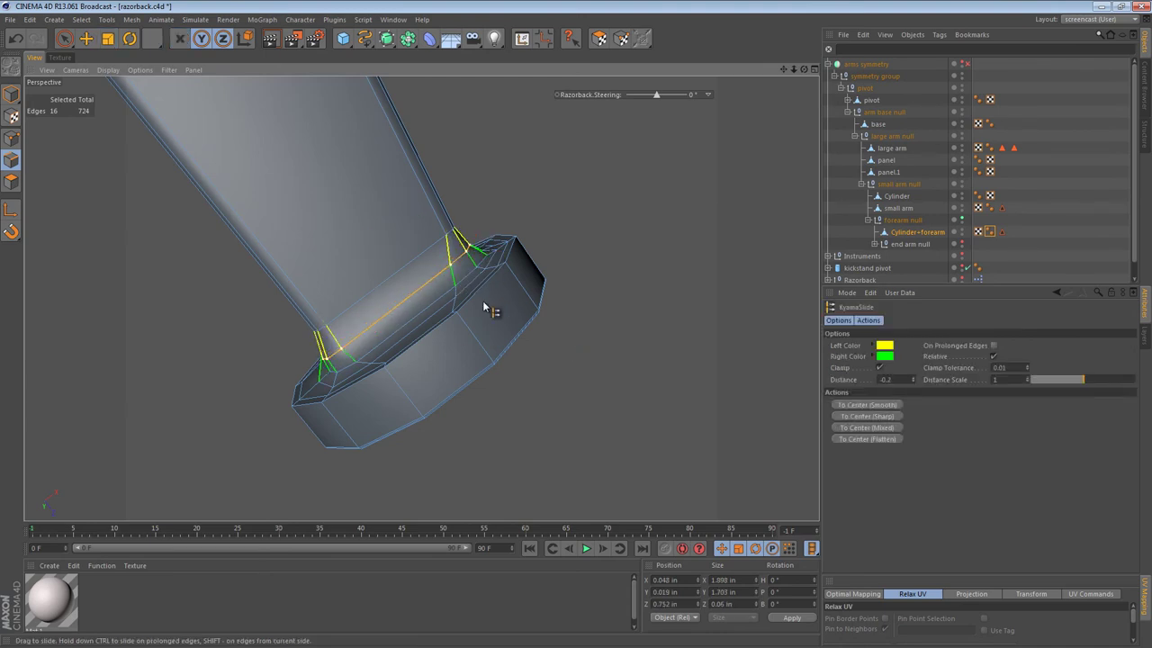
left_click_drag(461, 304, 576, 348)
key("e")
Step: Smooth the repositioned seam loop around its corners with the Brush in Smooth mode
left_click_drag(459, 326, 319, 315, "alt")
key("m")
key("c")
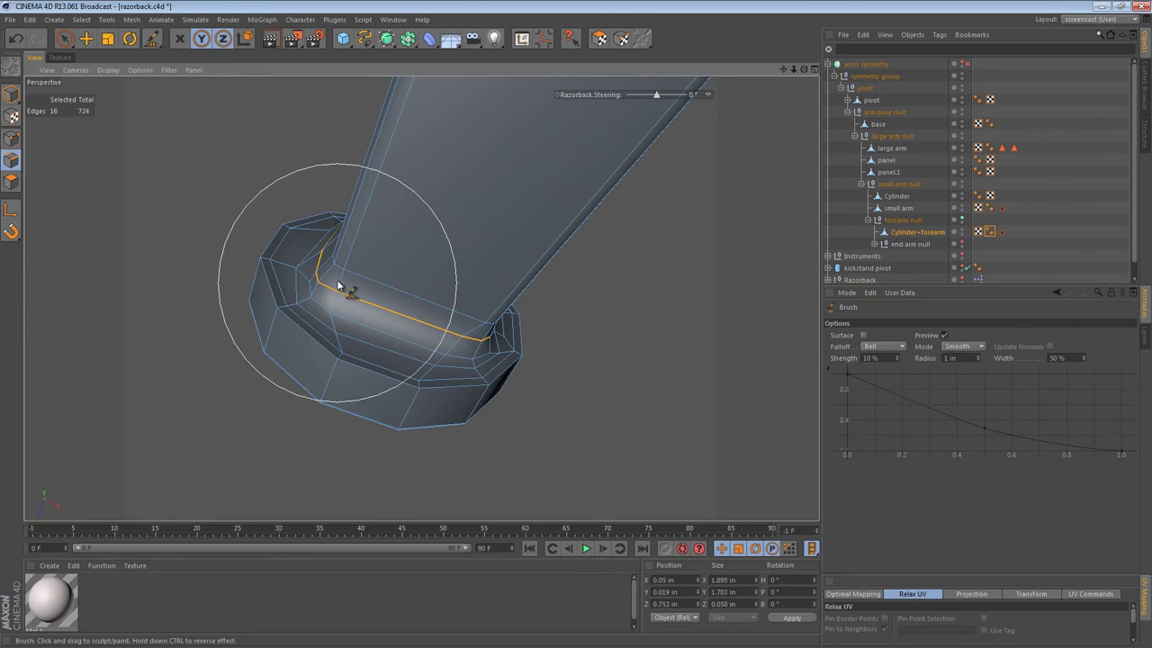
mouse_move(332, 252)
left_mouse_down("alt")
mouse_move(366, 275)
mouse_move(327, 257)
left_mouse_up("alt")
left_click_drag(337, 165, 350, 321, "alt")
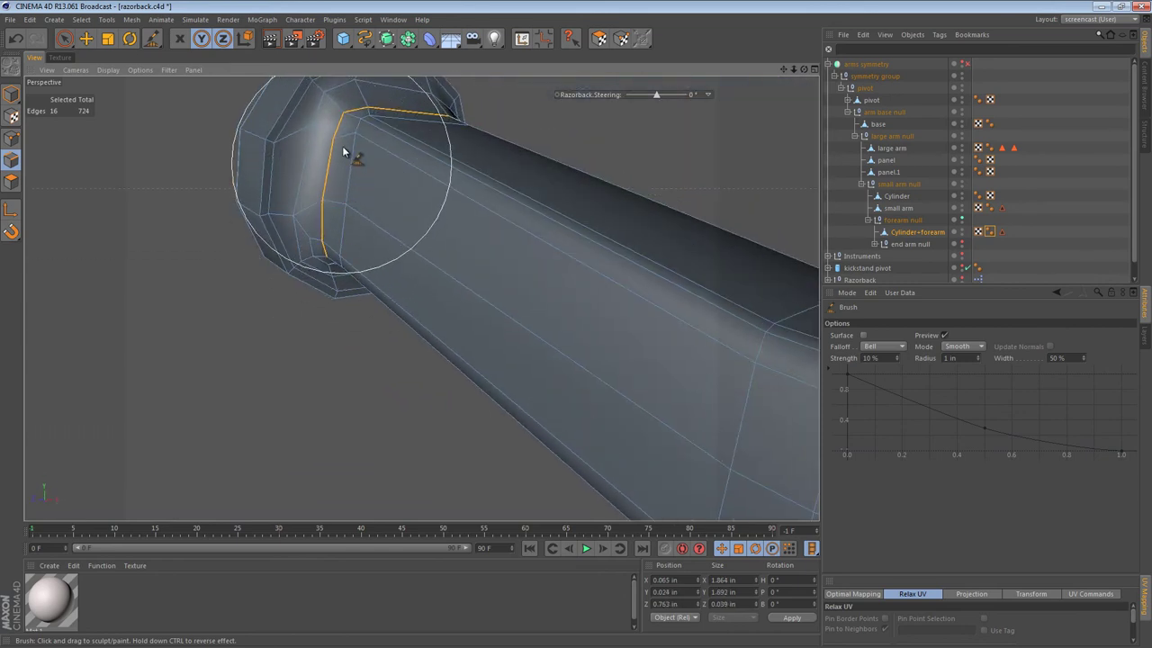
left_click_drag(344, 144, 352, 135)
mouse_move(462, 164)
left_mouse_down("alt")
mouse_move(396, 250)
mouse_move(382, 382)
left_mouse_up("alt")
left_click_drag(496, 275, 364, 313, "alt")
mouse_move(600, 221)
left_mouse_down()
mouse_move(604, 238)
mouse_move(420, 138)
mouse_move(488, 141)
left_mouse_up()
left_click_drag(683, 292, 688, 295)
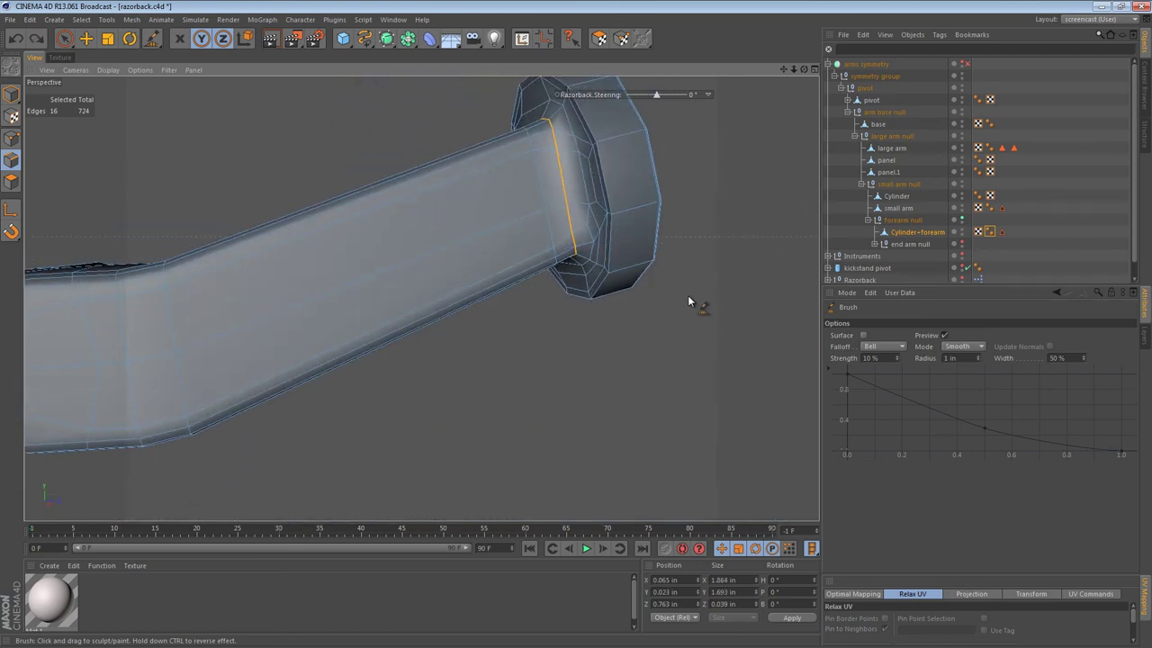
Step: Undo the last brush strokes on the seam loop and clear the edge selection
key("ctrl+z")
key("ctrl+z")
key("ctrl+z")
key("ctrl+z")
key("ctrl+z")
mouse_move(584, 270)
left_mouse_down("alt")
mouse_move(666, 152)
mouse_move(668, 257)
mouse_move(611, 289)
left_mouse_up("alt")
key("ctrl+shift+a")
key("ctrl+shift+z")
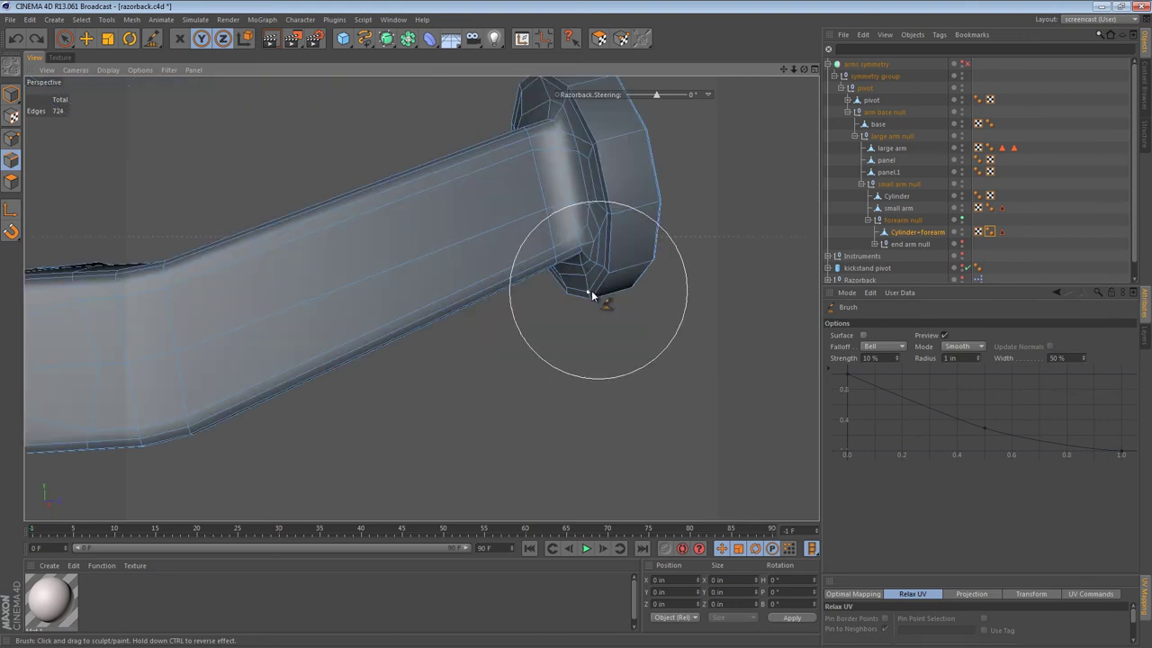
Step: Select an edge loop around the forearm-collar joint, scale it slightly, and clear the selection
left_click_drag(570, 186, 583, 259, "alt")
left_click_drag(594, 286, 575, 304, "alt")
key("u")
key("l")
left_click(426, 135)
left_click_drag(421, 144, 477, 274, "alt")
key("t")
key("e")
key("t")
left_click_drag(552, 277, 554, 274)
left_click_drag(553, 273, 618, 360, "alt")
key("e")
key("t")
key("ctrl+shift+a")
Step: Examine the forearm's shading around the collar without the wireframe
left_click(5, 93)
right_click_drag(613, 254, 514, 257, "alt")
left_click_drag(515, 257, 656, 276, "alt")
left_click(657, 275)
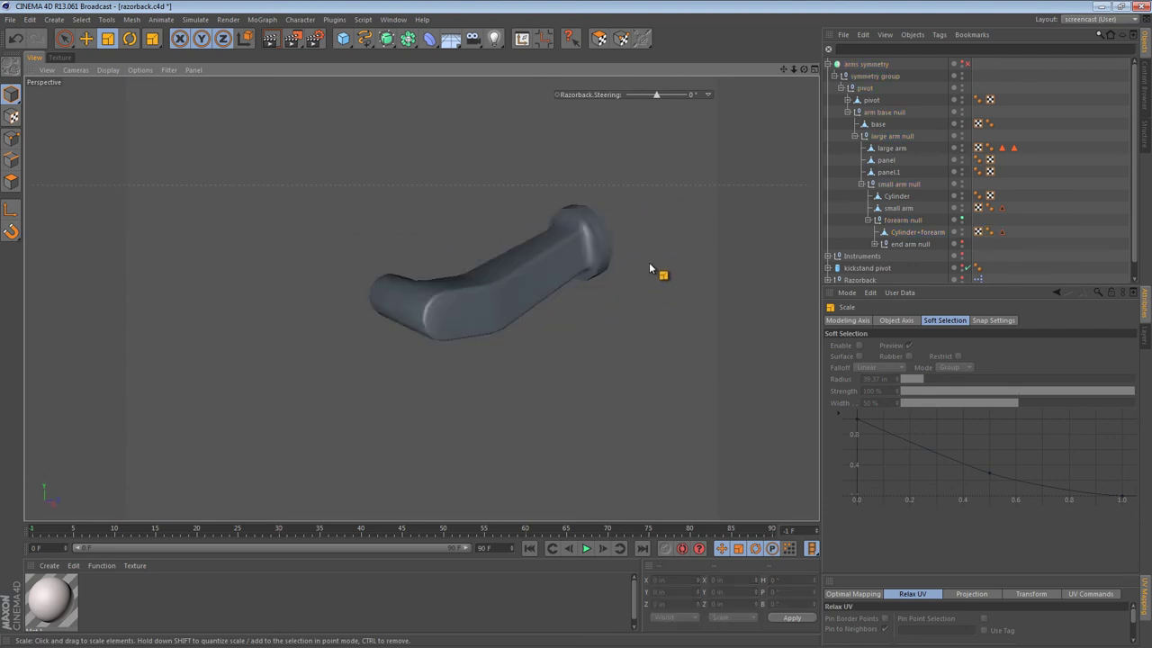
middle_click_drag(625, 263, 551, 254, "alt")
right_click_drag(552, 242, 688, 246, "alt")
left_click_drag(489, 256, 435, 235, "alt")
Step: Slide the points on the collar face near the forearm's lower side corner to even out the polygon flow
left_click(11, 180)
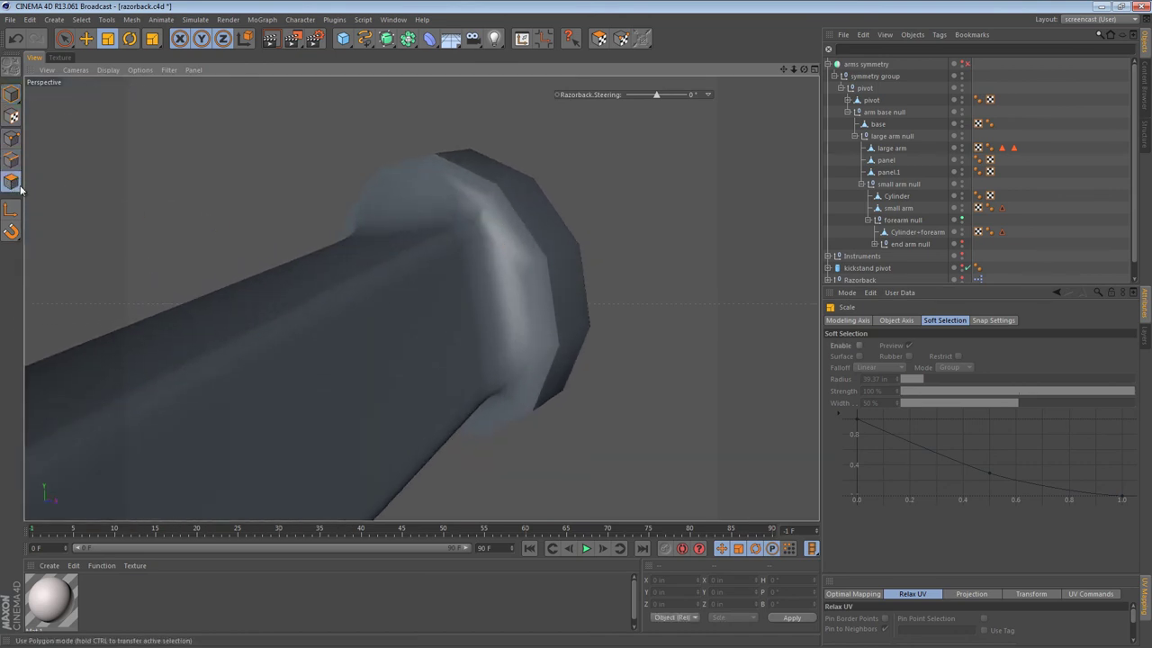
key("e")
left_click(514, 314)
left_click_drag(514, 314, 621, 330, "alt")
left_click(11, 138, "ctrl")
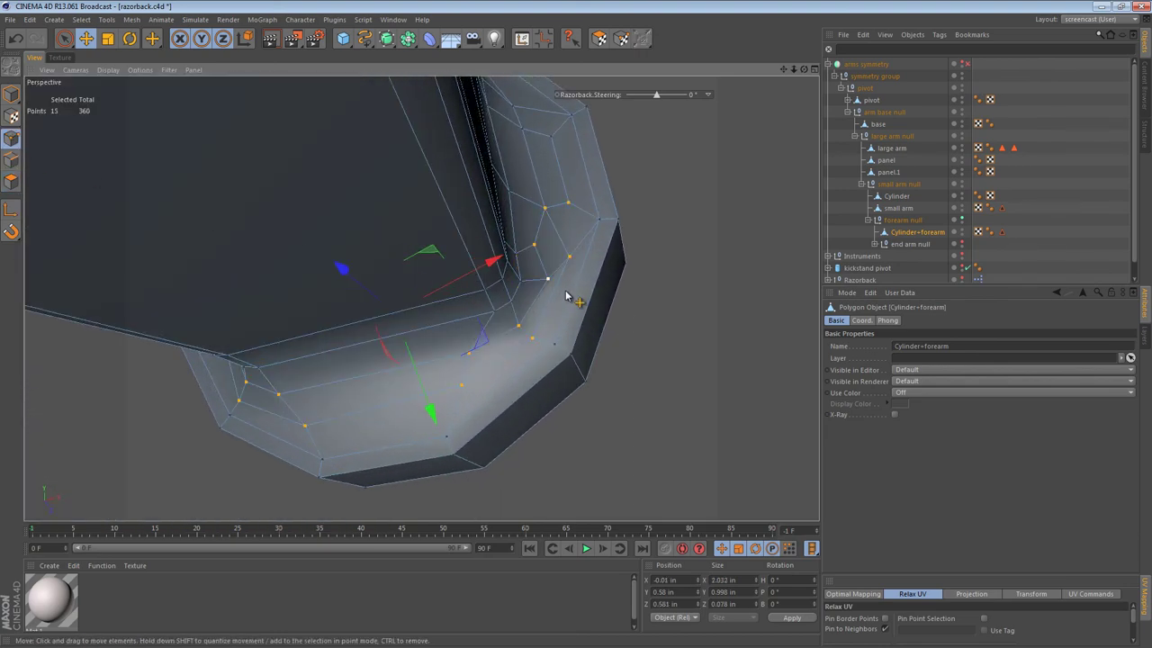
key("m")
key("o")
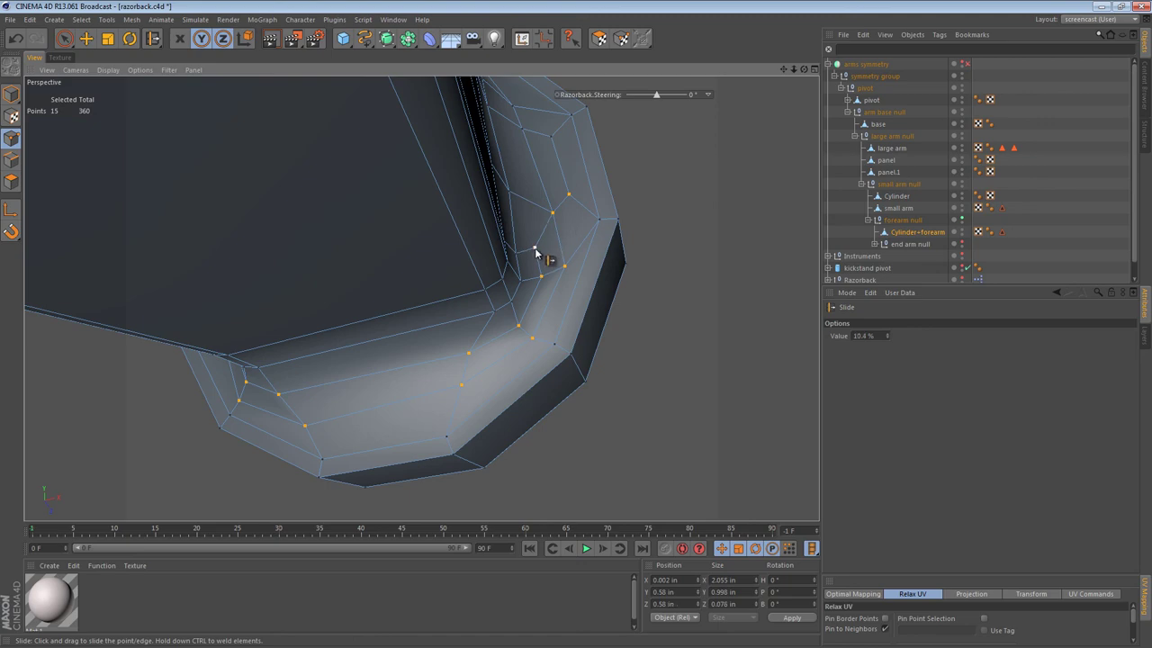
left_click_drag(540, 257, 455, 191, "alt")
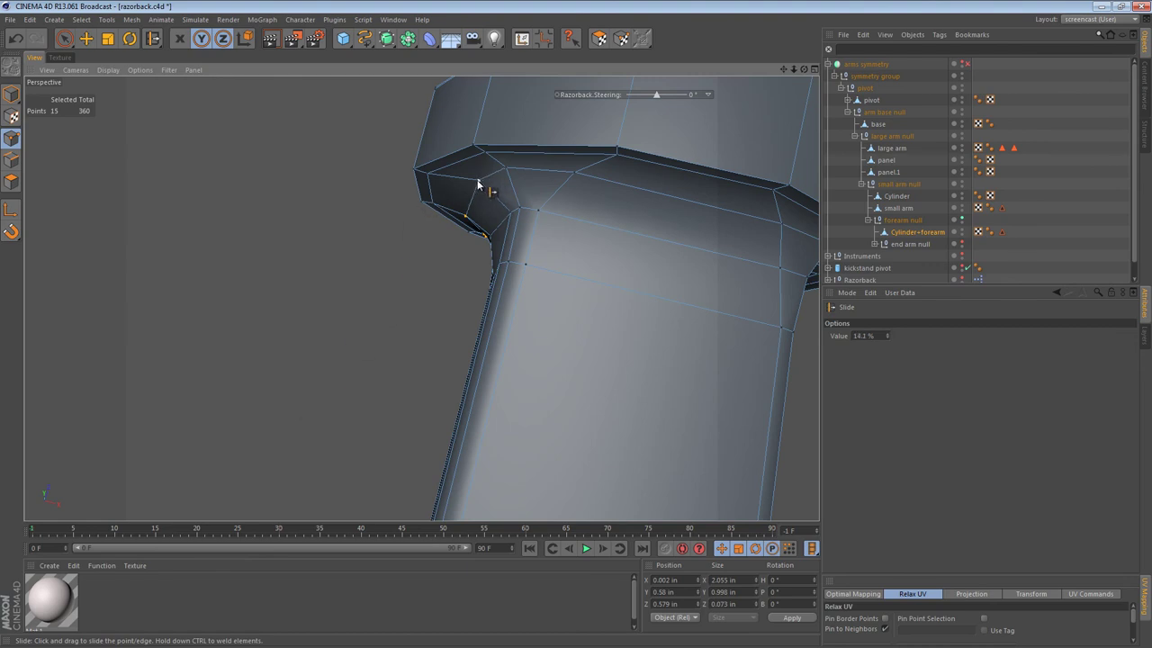
Step: Slide the points around the opposite corners of the forearm-collar joint to even out their spacing and curve
left_click_drag(505, 166, 510, 176)
mouse_move(516, 185)
left_mouse_down("alt")
mouse_move(569, 150)
mouse_move(514, 187)
left_mouse_up("alt")
left_click_drag(471, 273, 378, 256, "alt")
left_click_drag(566, 149, 507, 284)
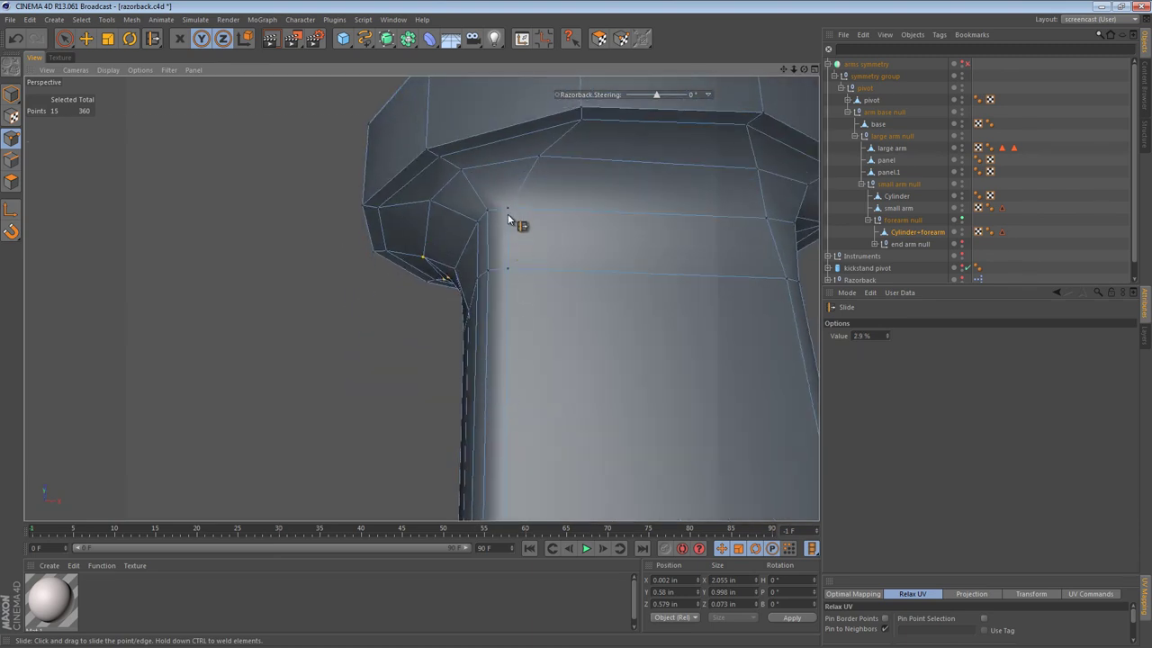
left_click_drag(519, 212, 593, 143)
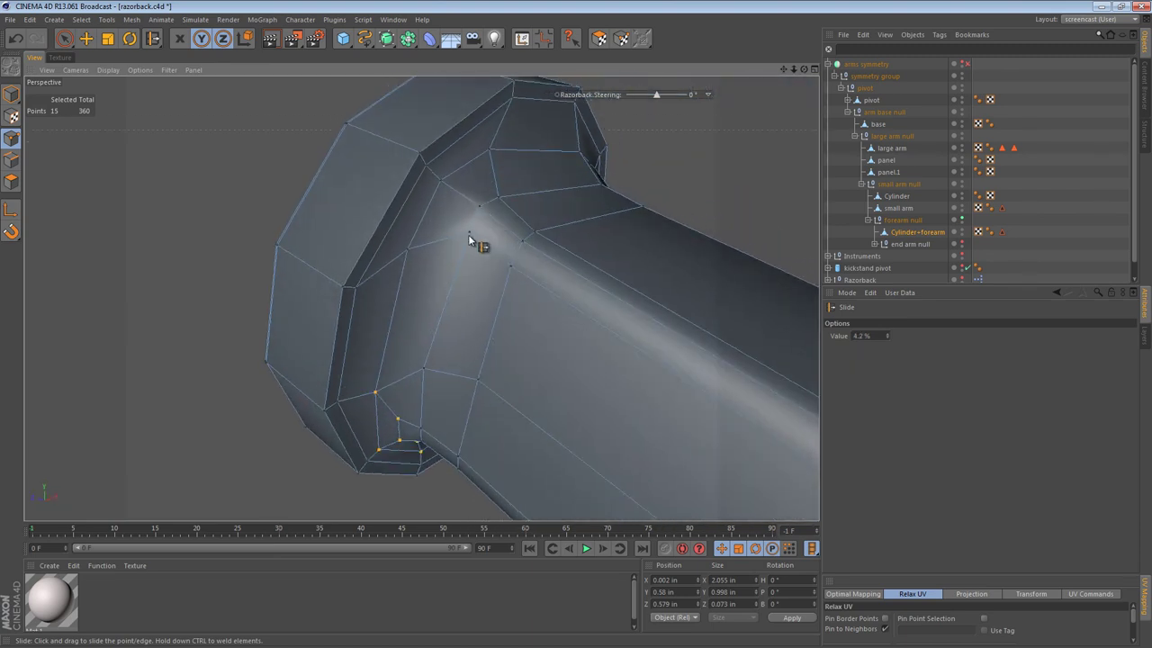
left_click_drag(469, 235, 573, 250)
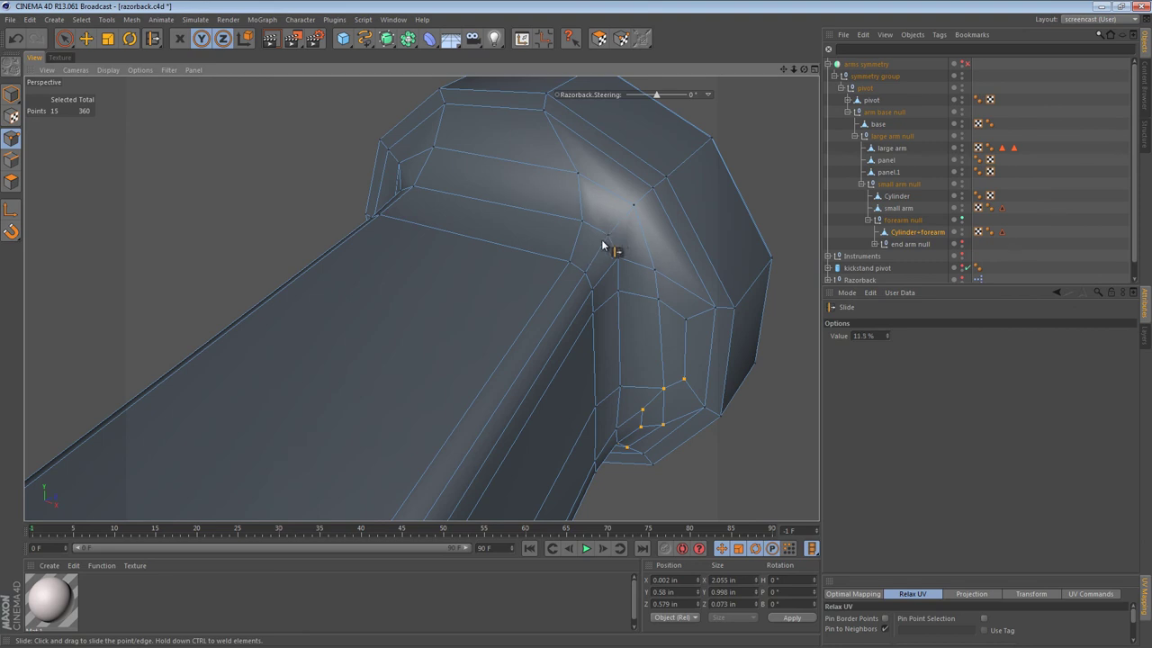
Step: Bevel the edge loop around the collar's outer rim with Subdivision 2 and Create N-gons enabled
left_click_drag(603, 245, 139, 211, "alt")
left_click(11, 160)
key("u")
key("l")
left_click(558, 234)
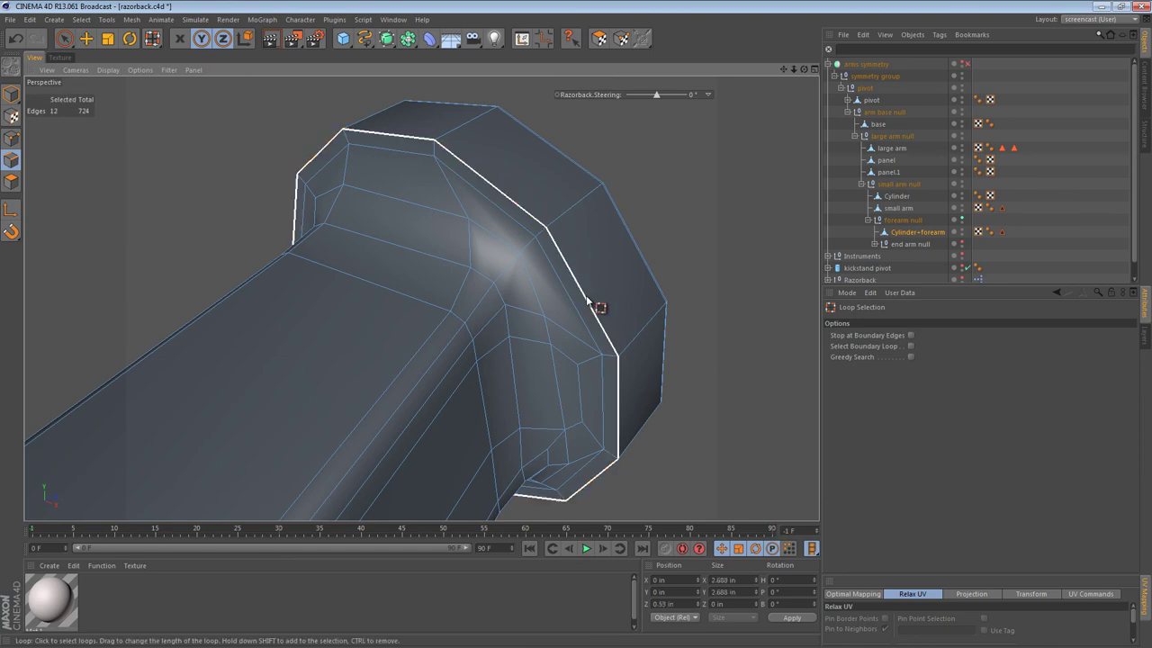
key("m")
key("s")
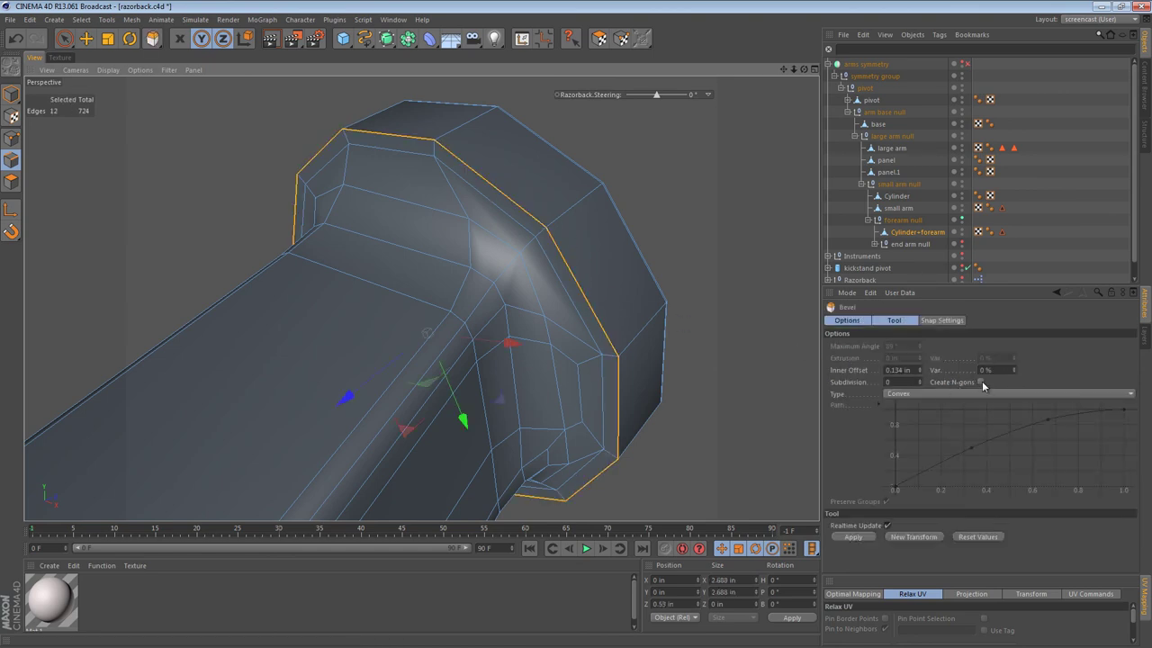
left_click(981, 383)
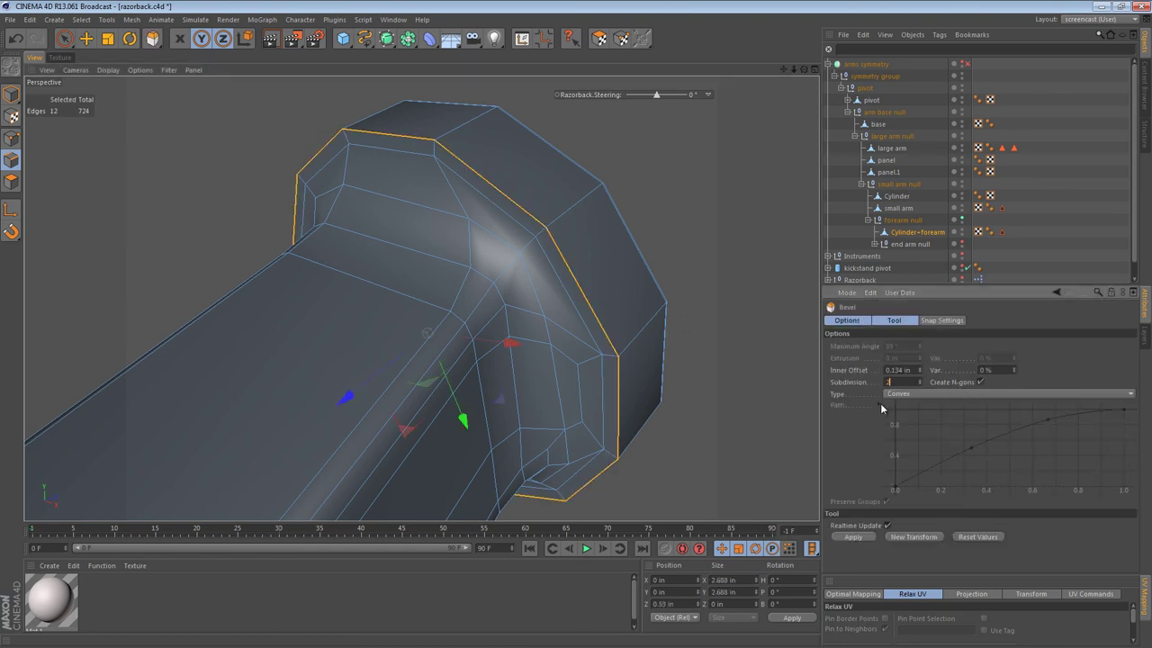
right_click_drag(617, 283, 638, 262, "alt")
left_click_drag(639, 262, 472, 311, "alt")
left_click(853, 537)
left_click_drag(676, 371, 577, 349, "alt")
left_click(583, 314)
Step: Select the beveled polygon loop around the collar rim and remove its N-gons
left_click(11, 182)
key("u")
key("l")
left_click(359, 115)
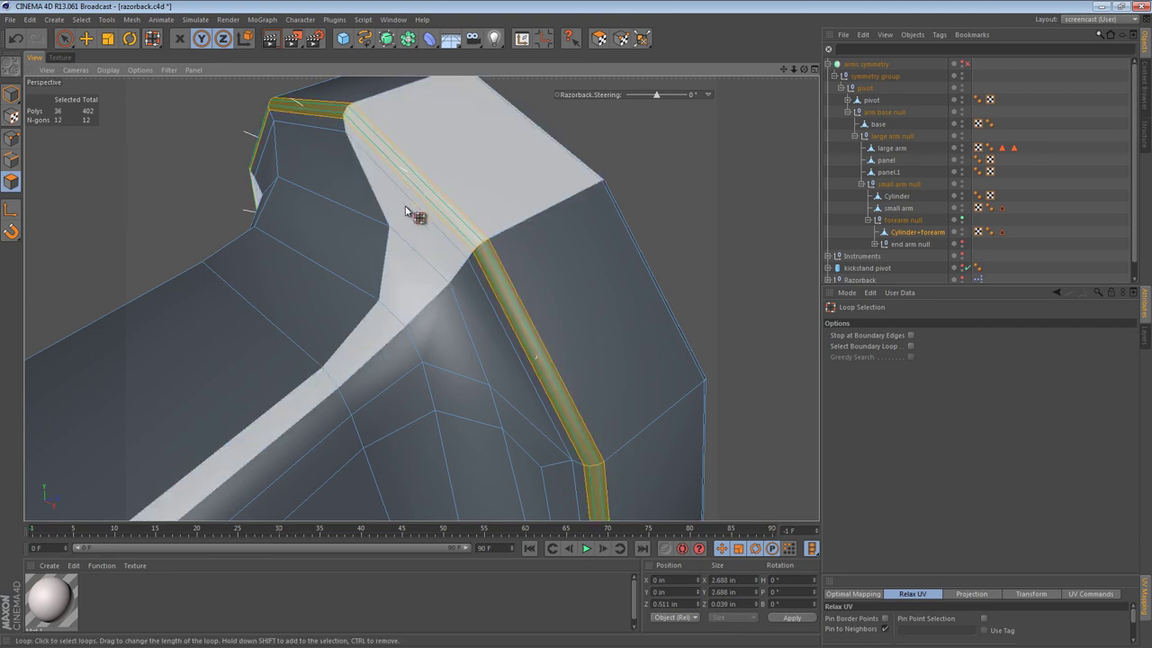
right_click(417, 158)
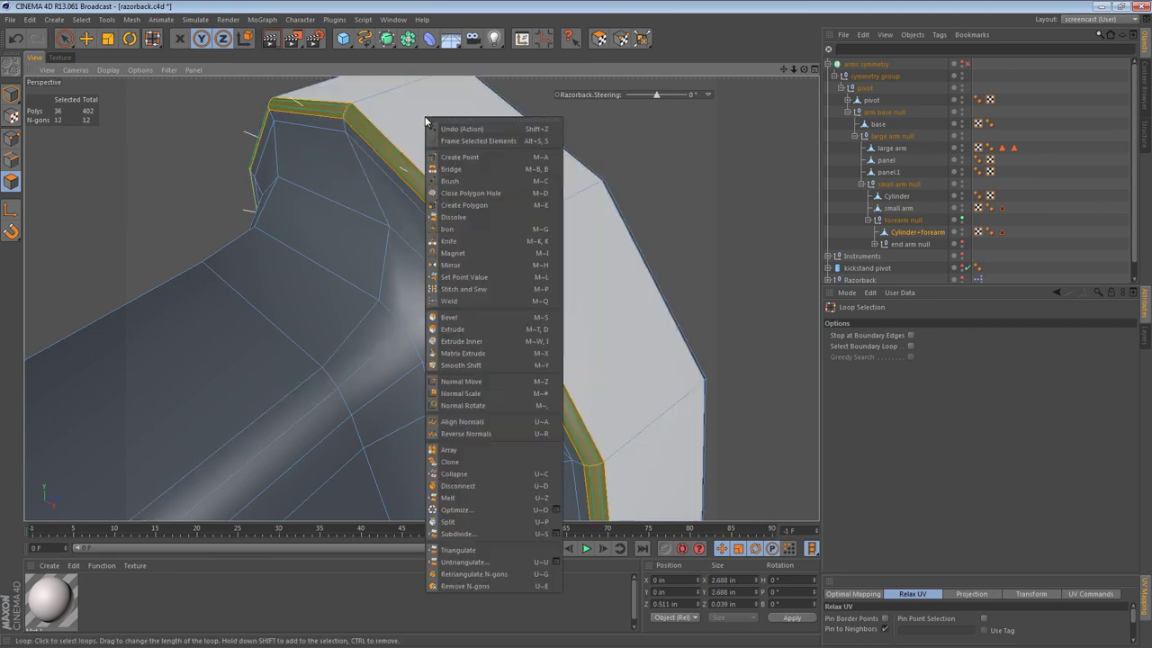
left_click(502, 585)
Step: Show the small arm null in the viewport and review the forearm together with the connecting arm
left_click(11, 94)
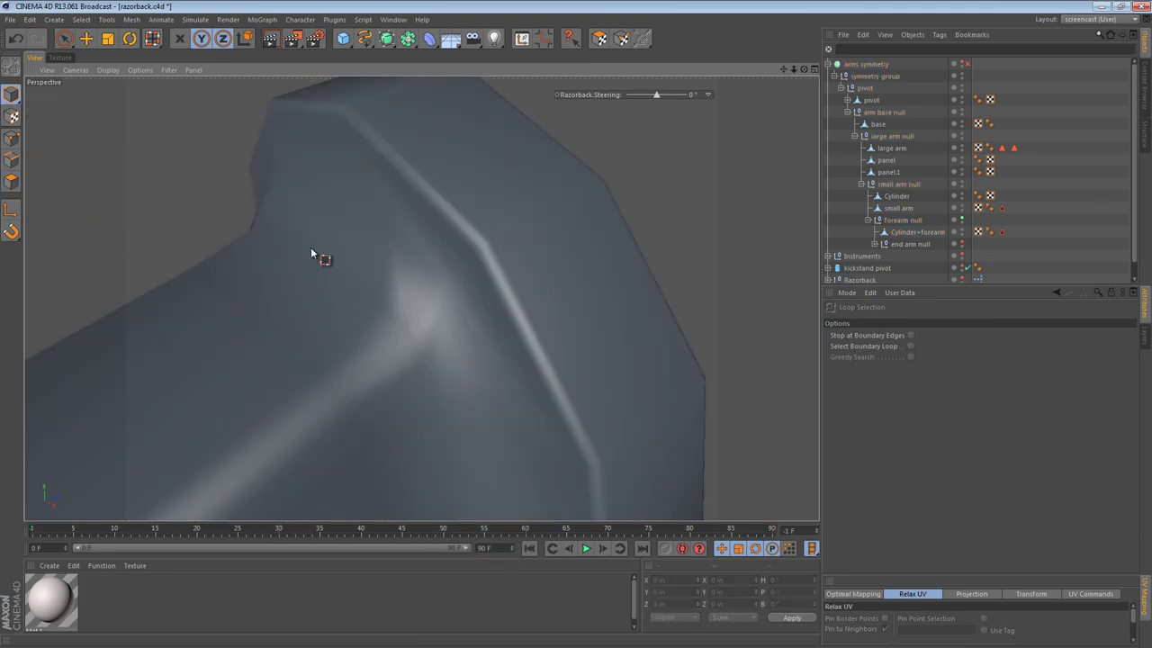
right_click_drag(546, 307, 275, 304, "alt")
left_click_drag(454, 372, 440, 248, "alt")
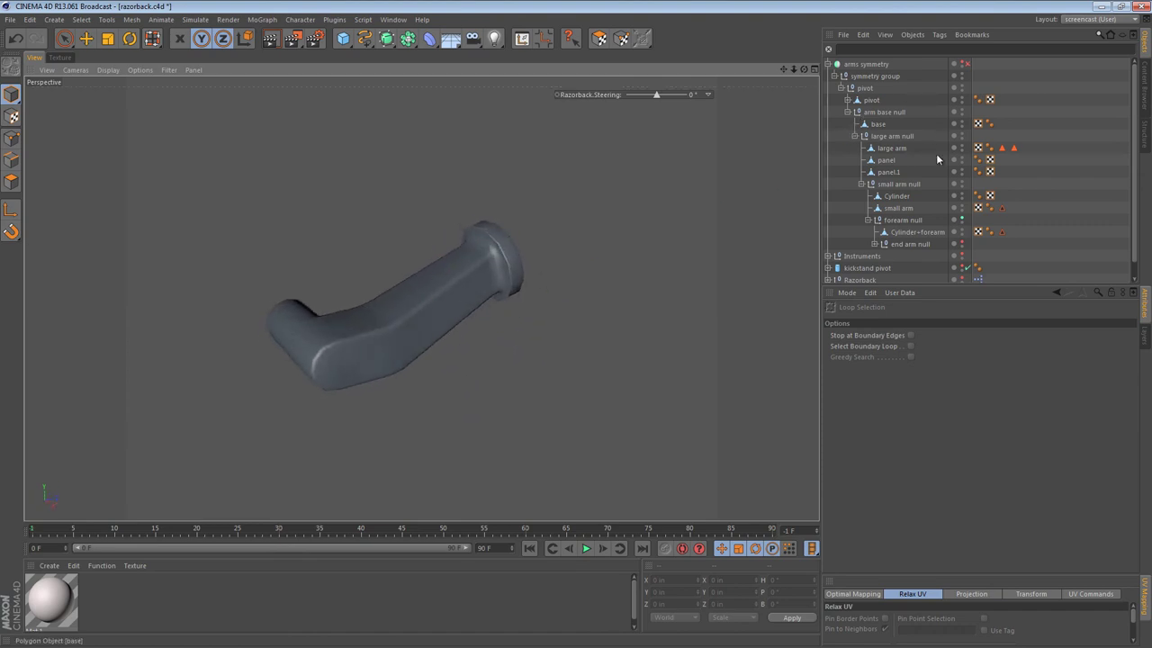
left_click(963, 182)
left_click_drag(422, 298, 513, 241, "alt")
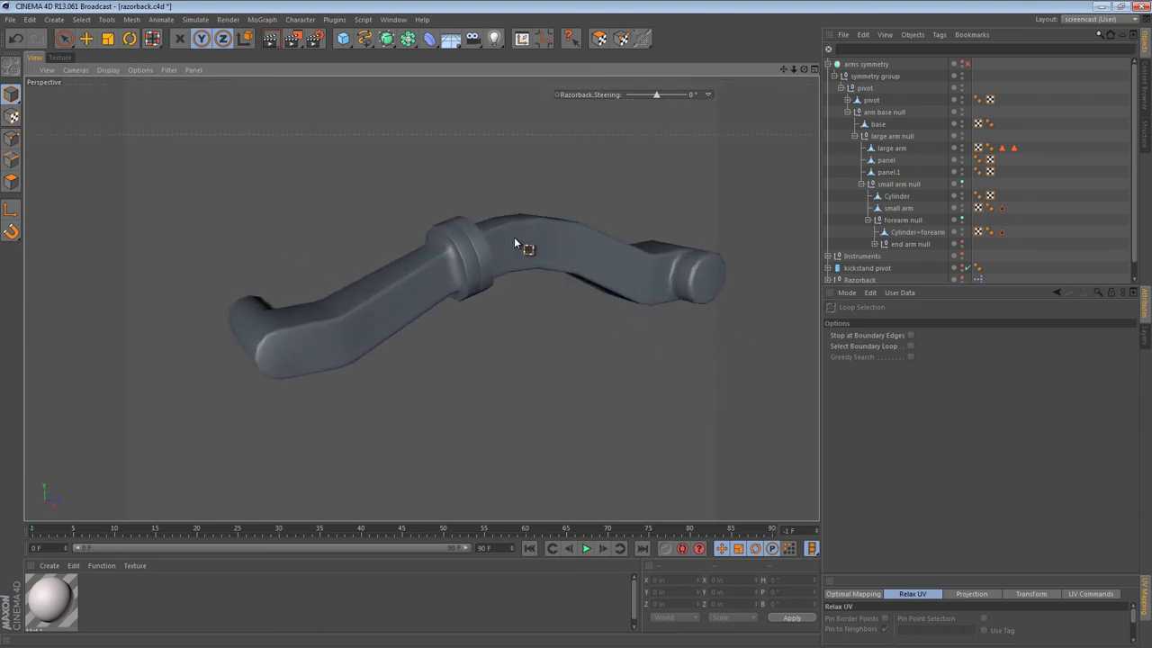